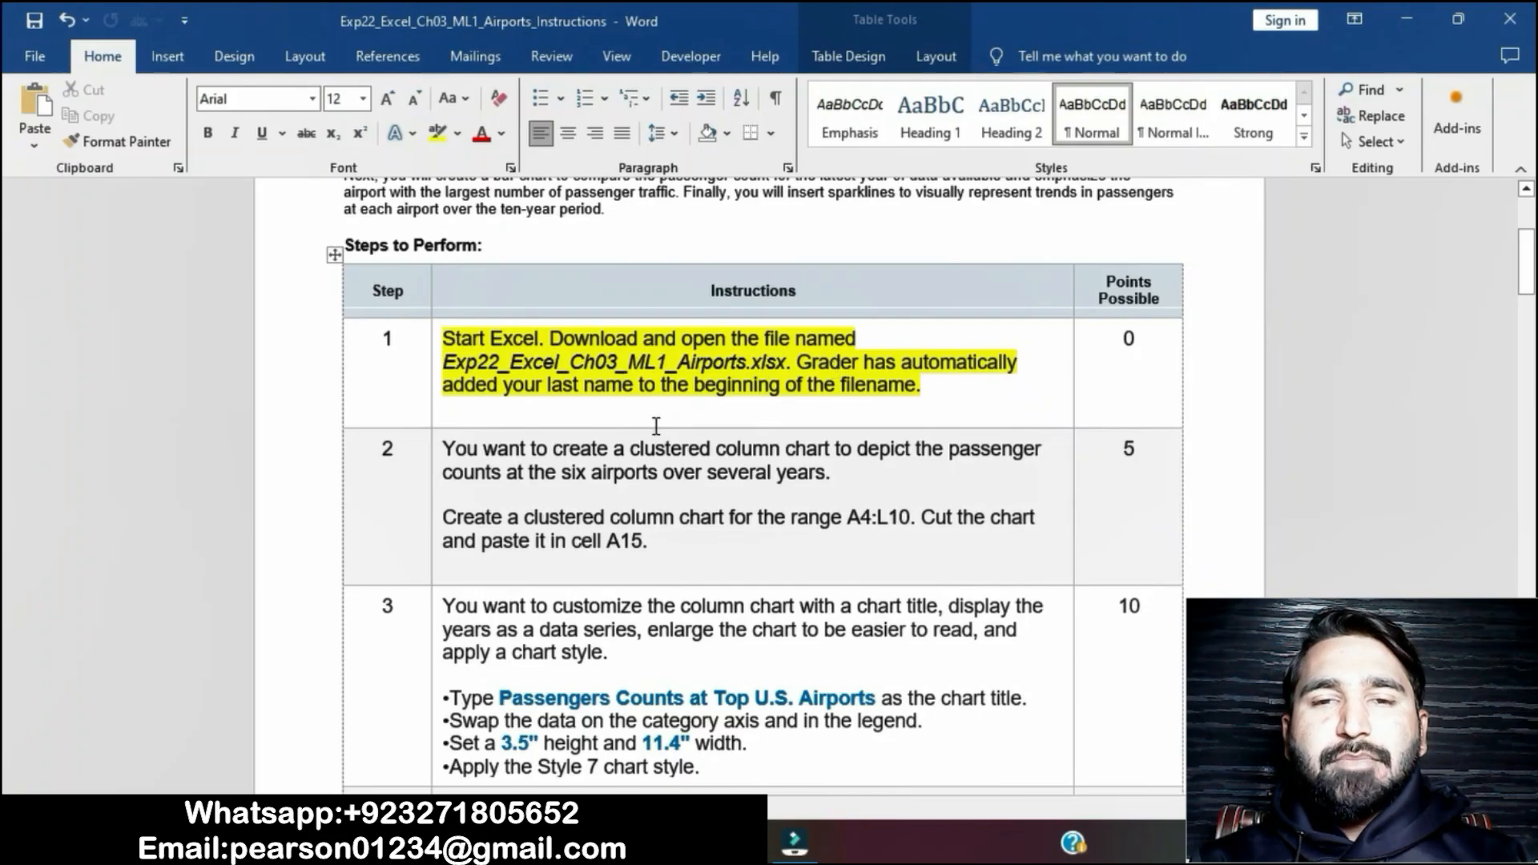
# Glance at the Excel workbook, return to the Word instructions, and move the yellow highlight from step 1 to step 2.
pyautogui.click(737, 841)
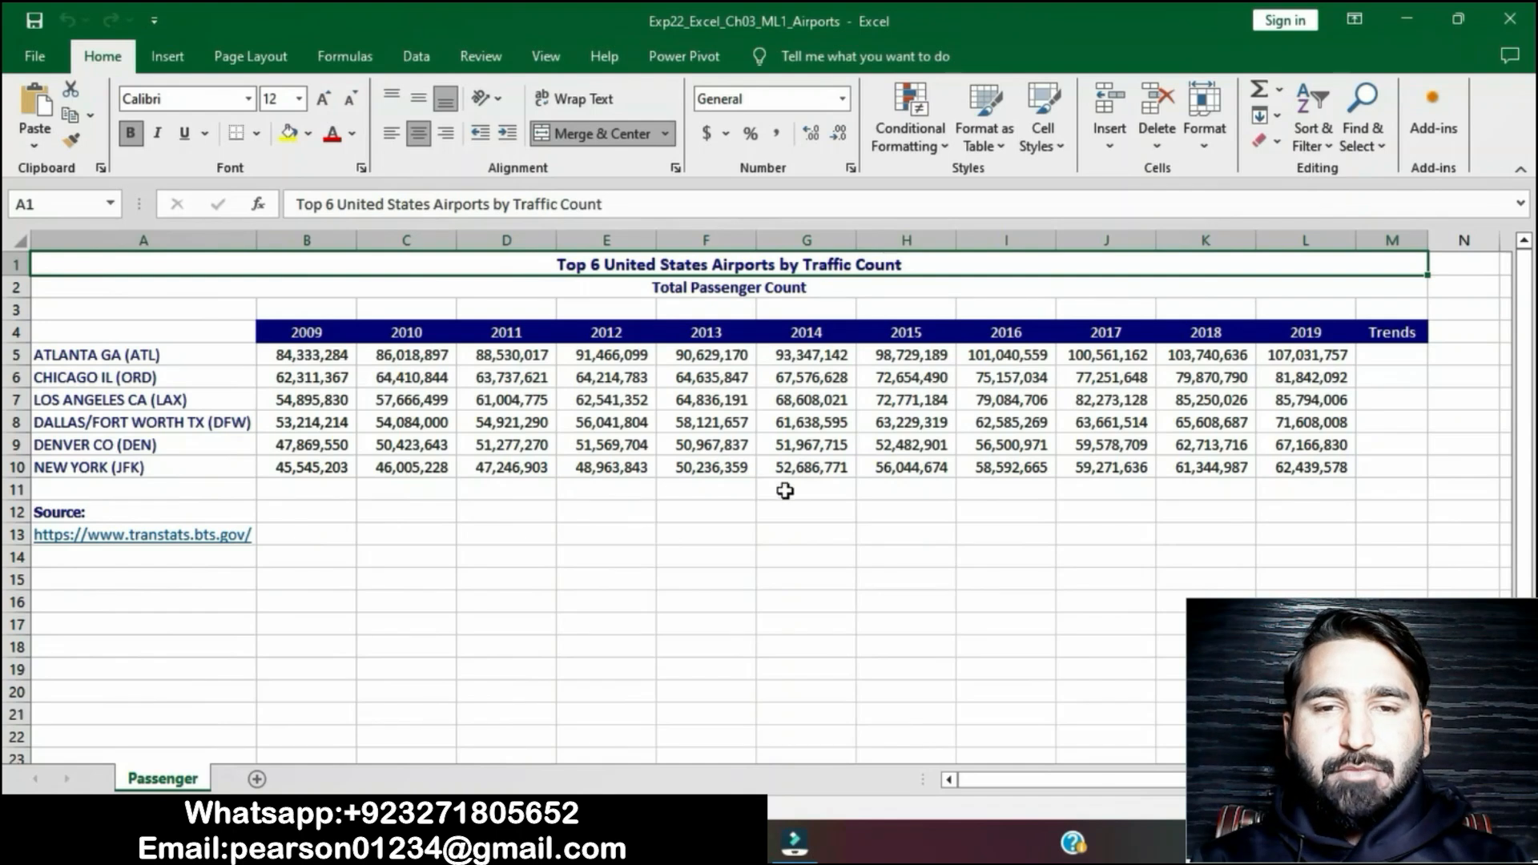
pyautogui.hotkey('alt', 'Tab')
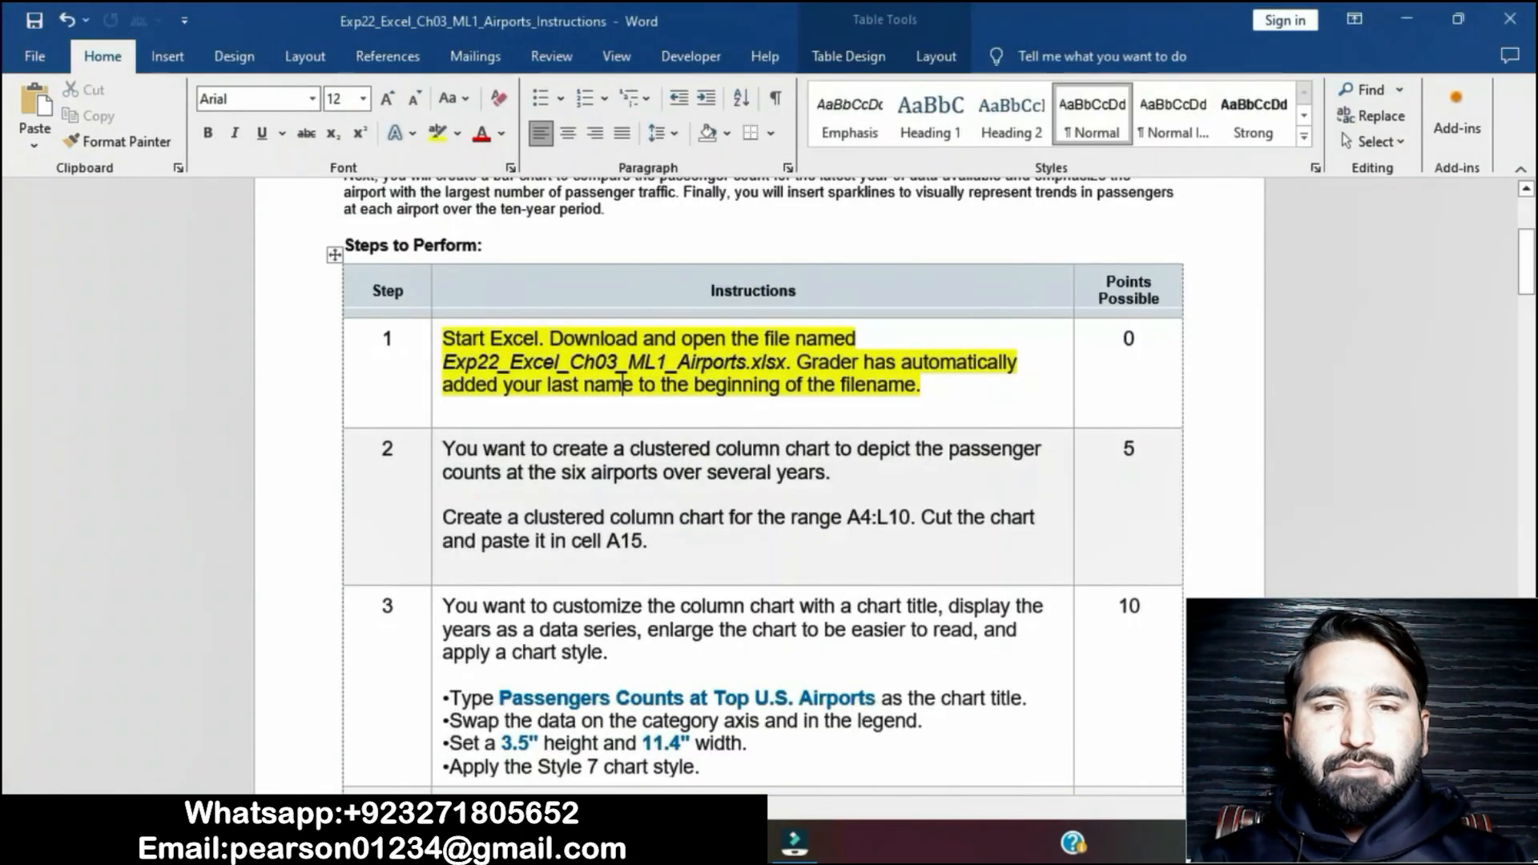
pyautogui.click(437, 347)
pyautogui.click(549, 524)
pyautogui.scroll(-2, 549, 525)
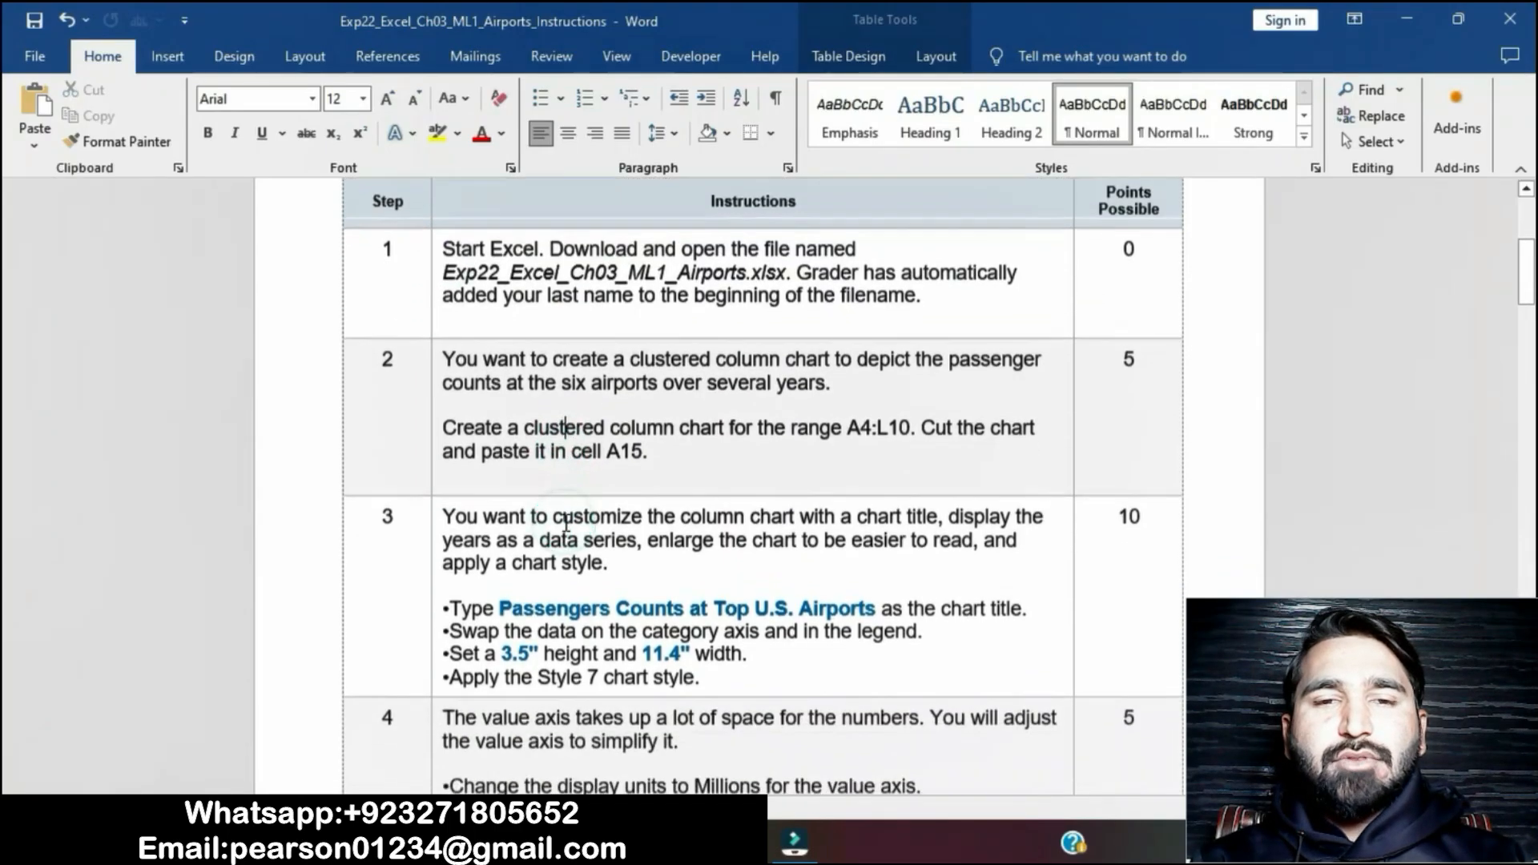
pyautogui.click(432, 366)
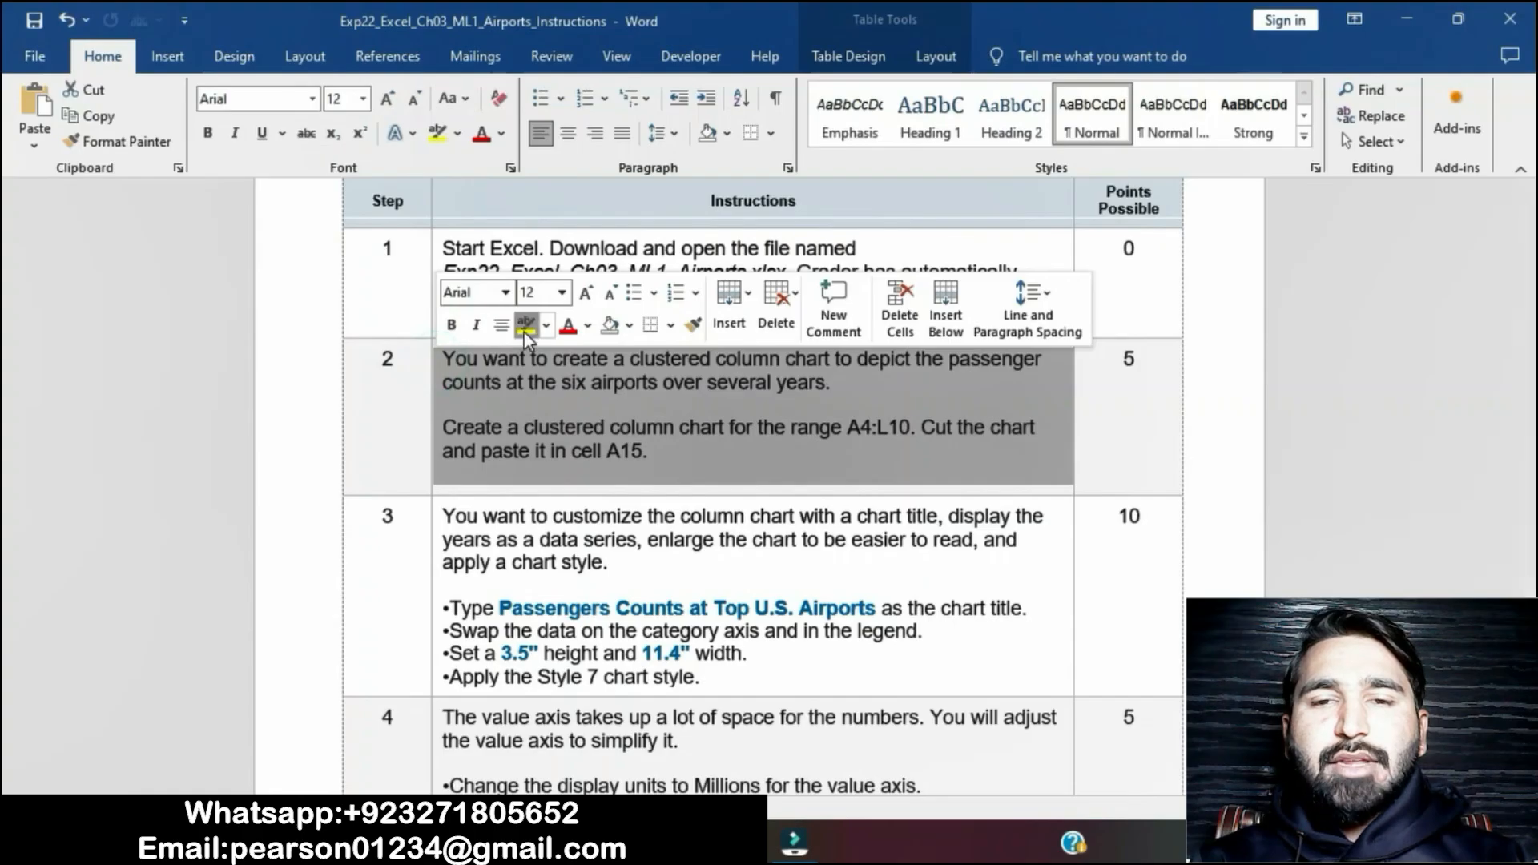
pyautogui.click(526, 327)
pyautogui.click(572, 427)
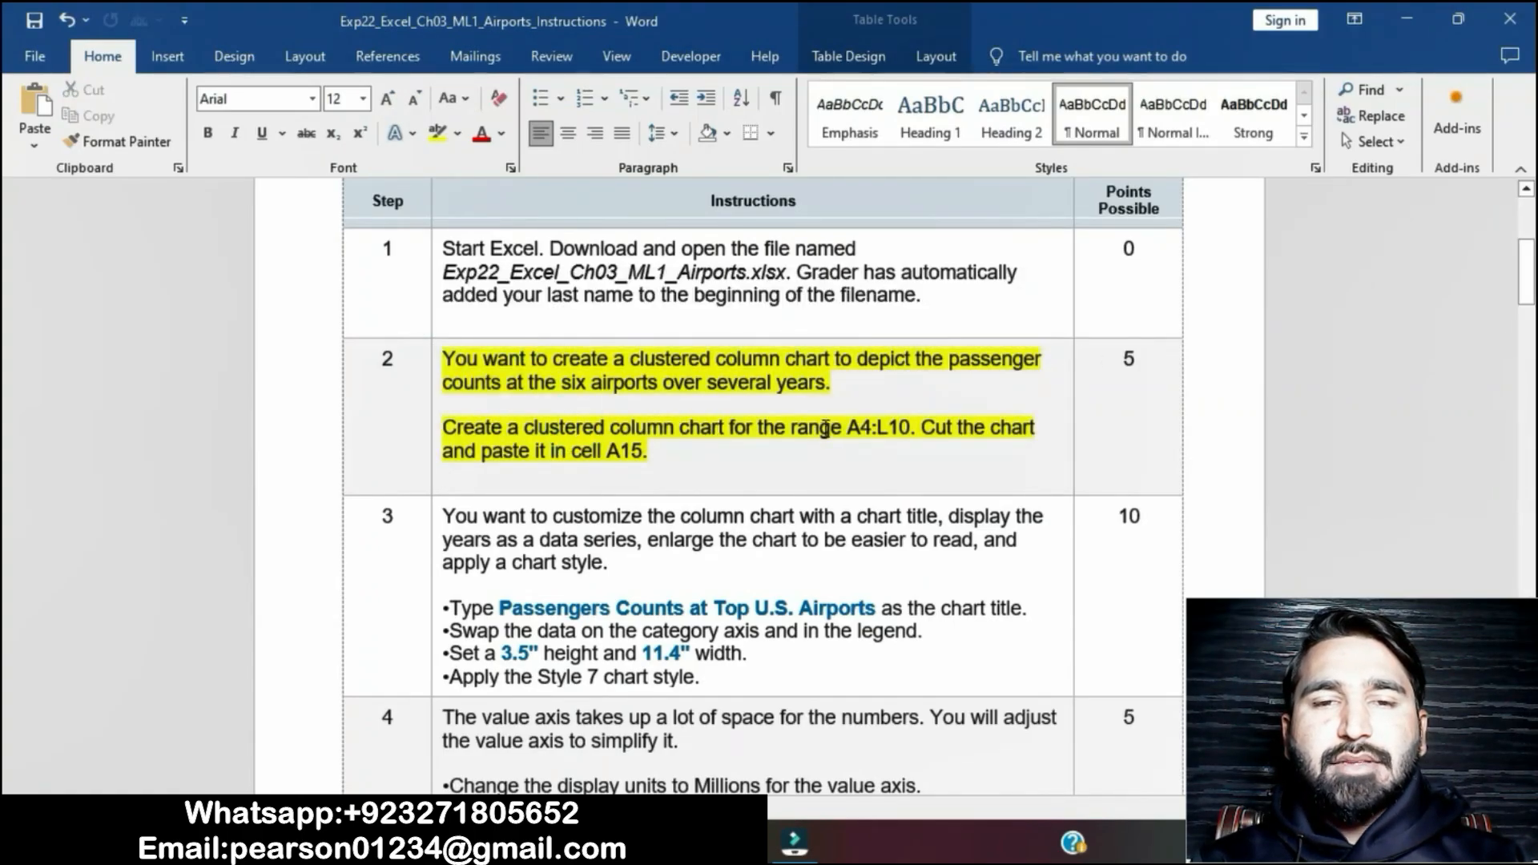
# Copy the range reference A4:L10 from the Word instructions and insert a clustered column chart for that range in Excel.
pyautogui.moveTo(852, 427); pyautogui.dragTo(910, 429)
pyautogui.hotkey('ctrl', 'c')
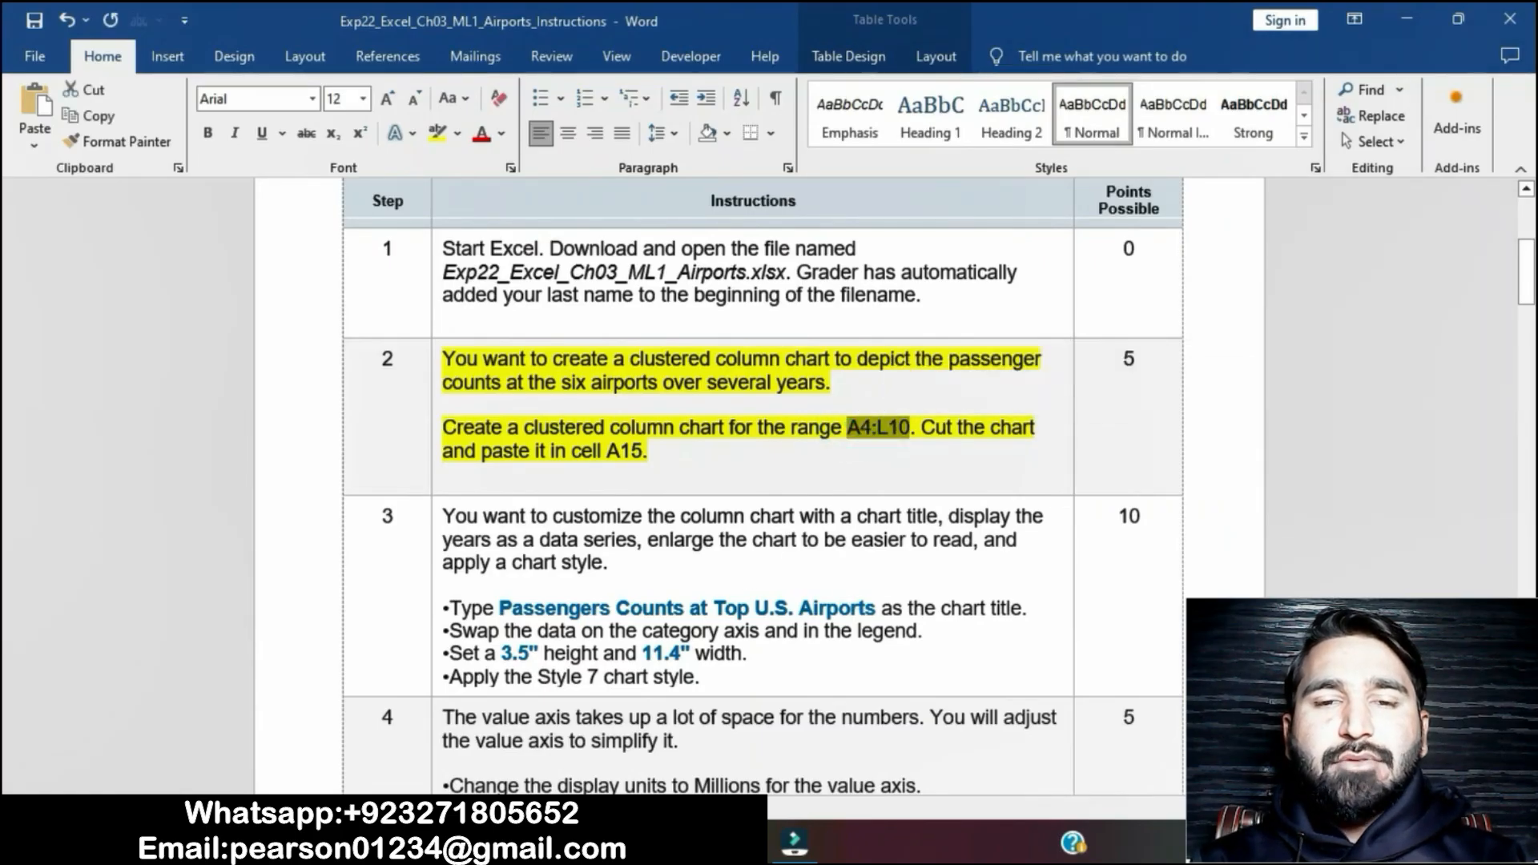
pyautogui.hotkey('alt', 'Tab')
pyautogui.hotkey('ctrl', 'v')
pyautogui.press('Return')
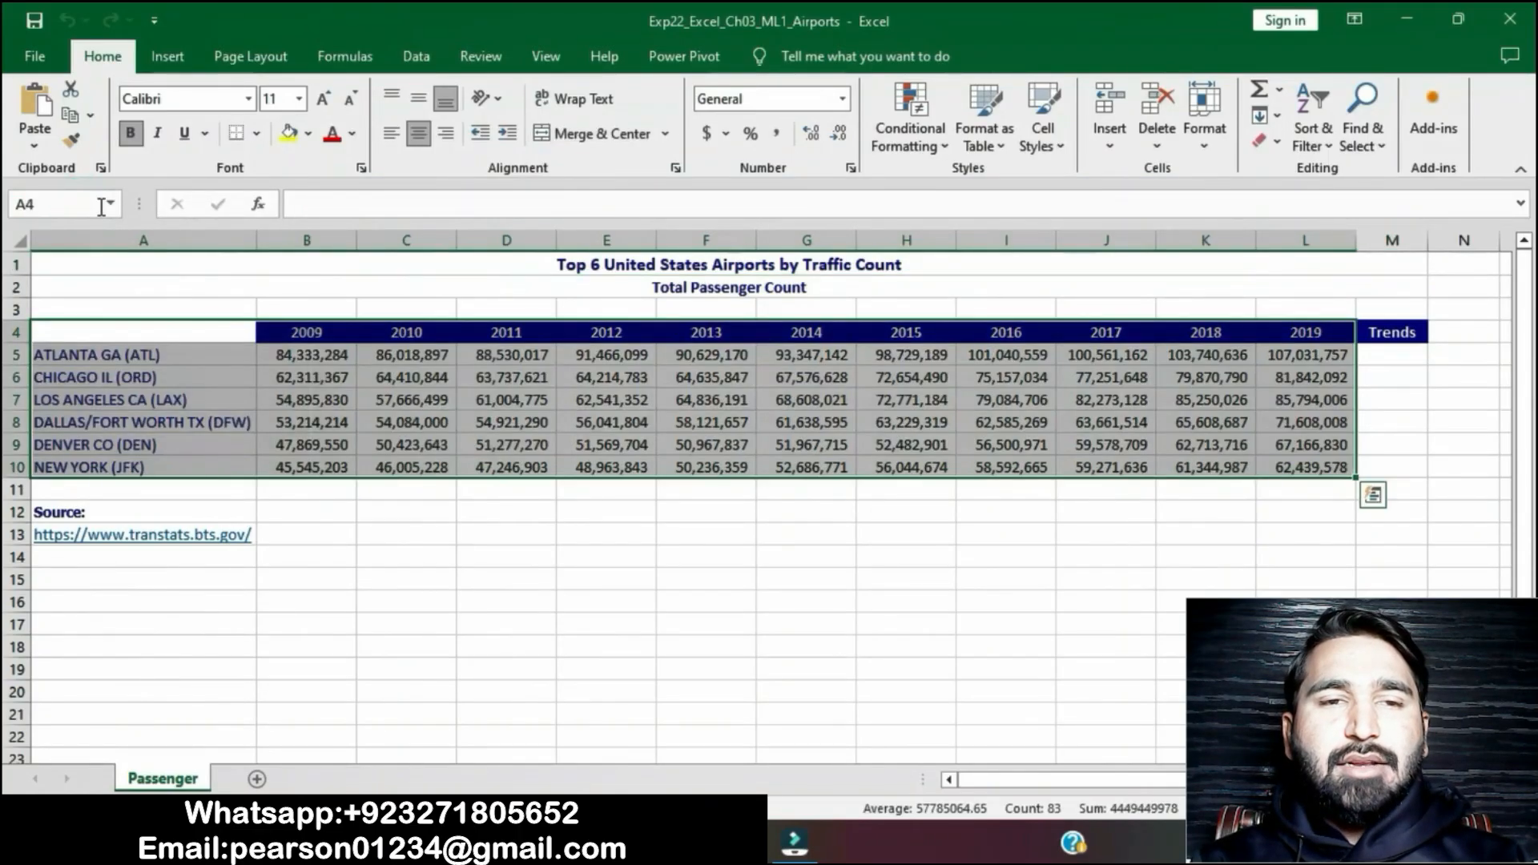
pyautogui.click(186, 64)
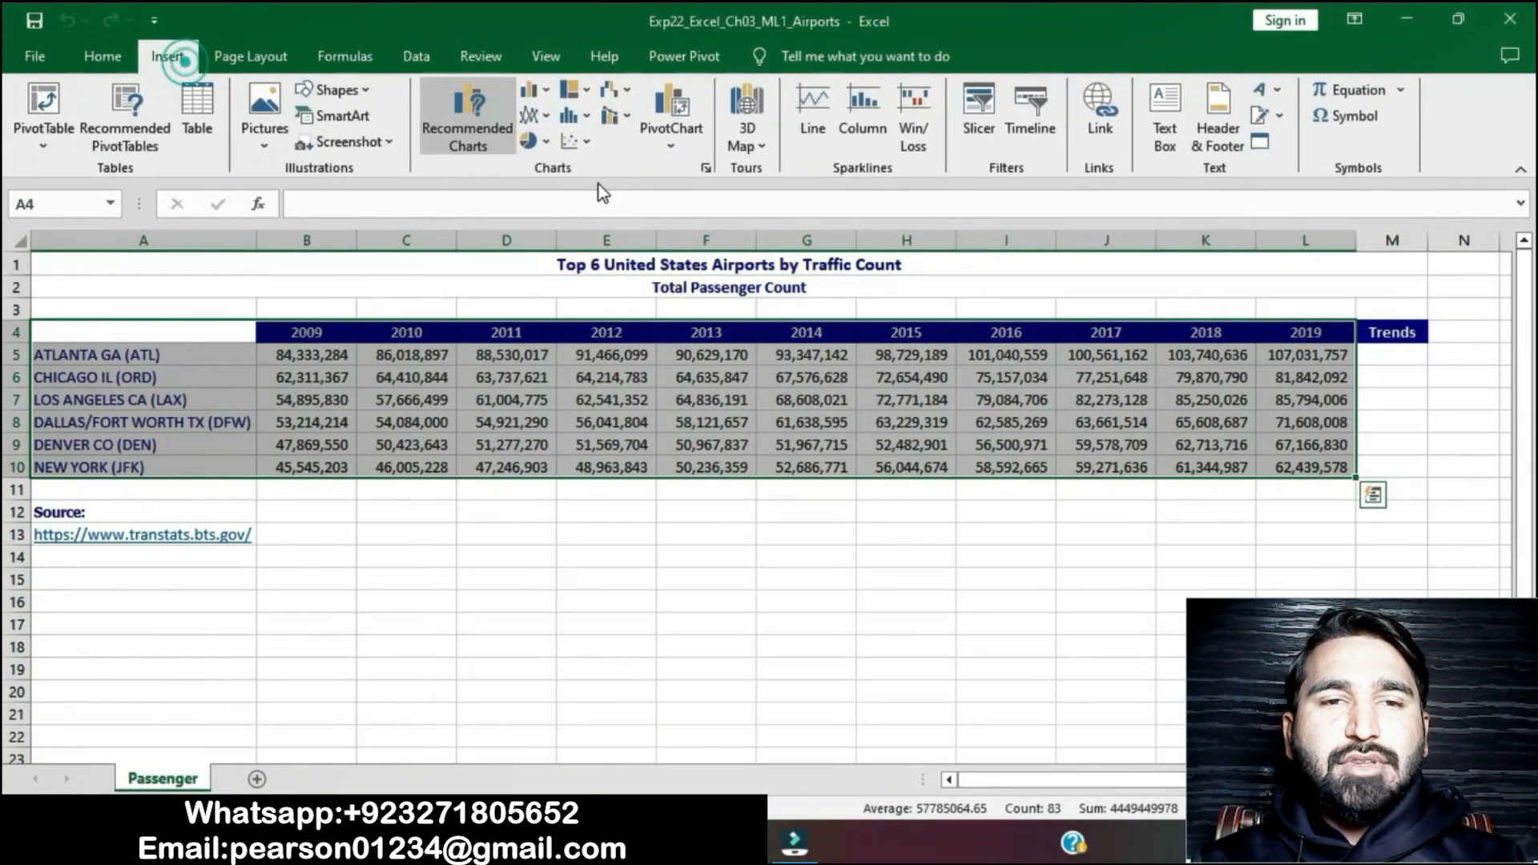
pyautogui.click(705, 167)
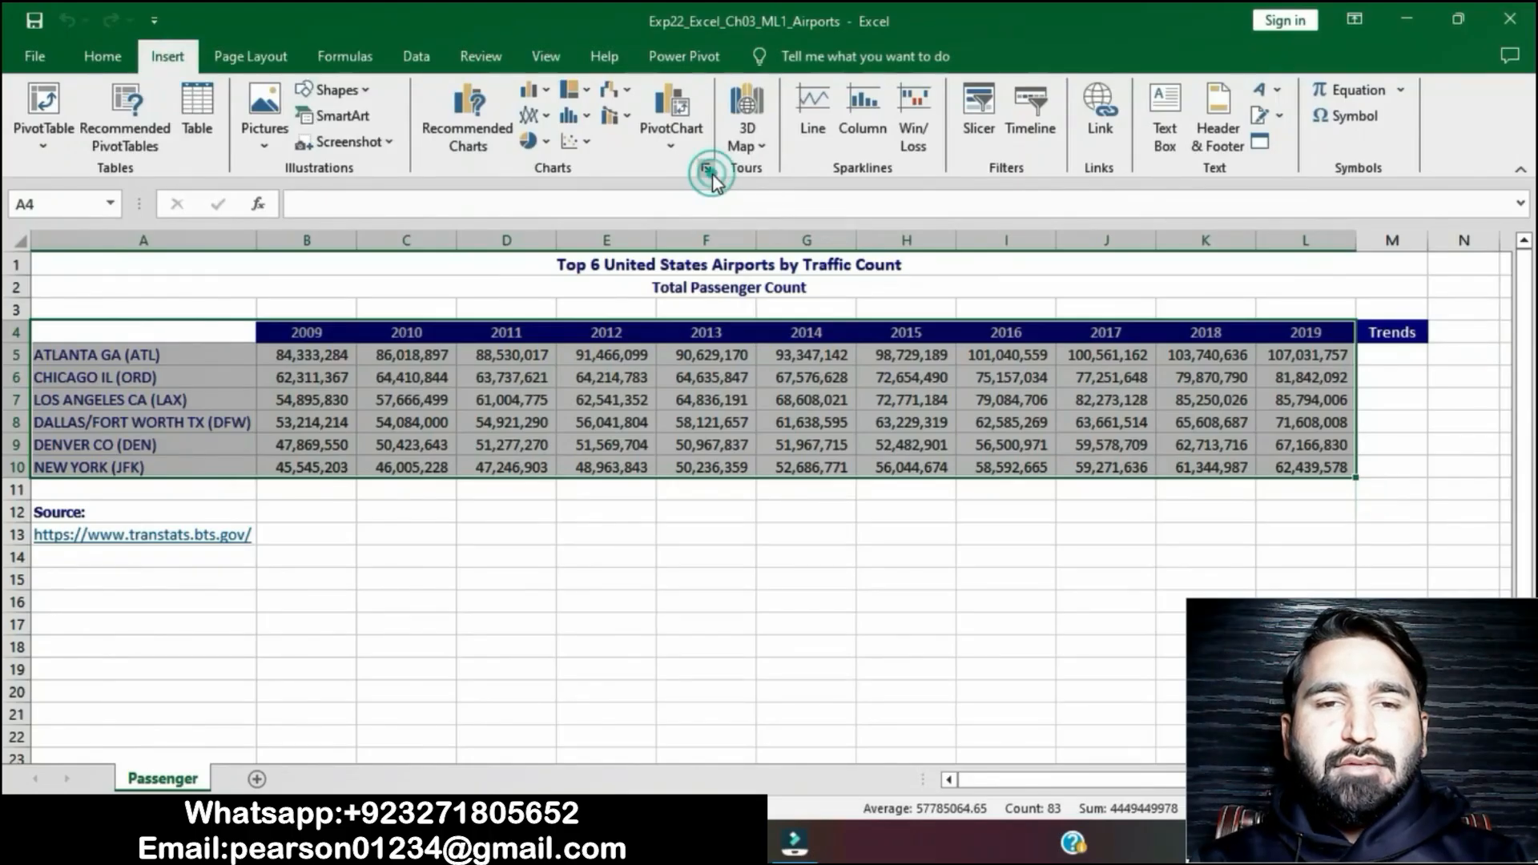
pyautogui.click(599, 127)
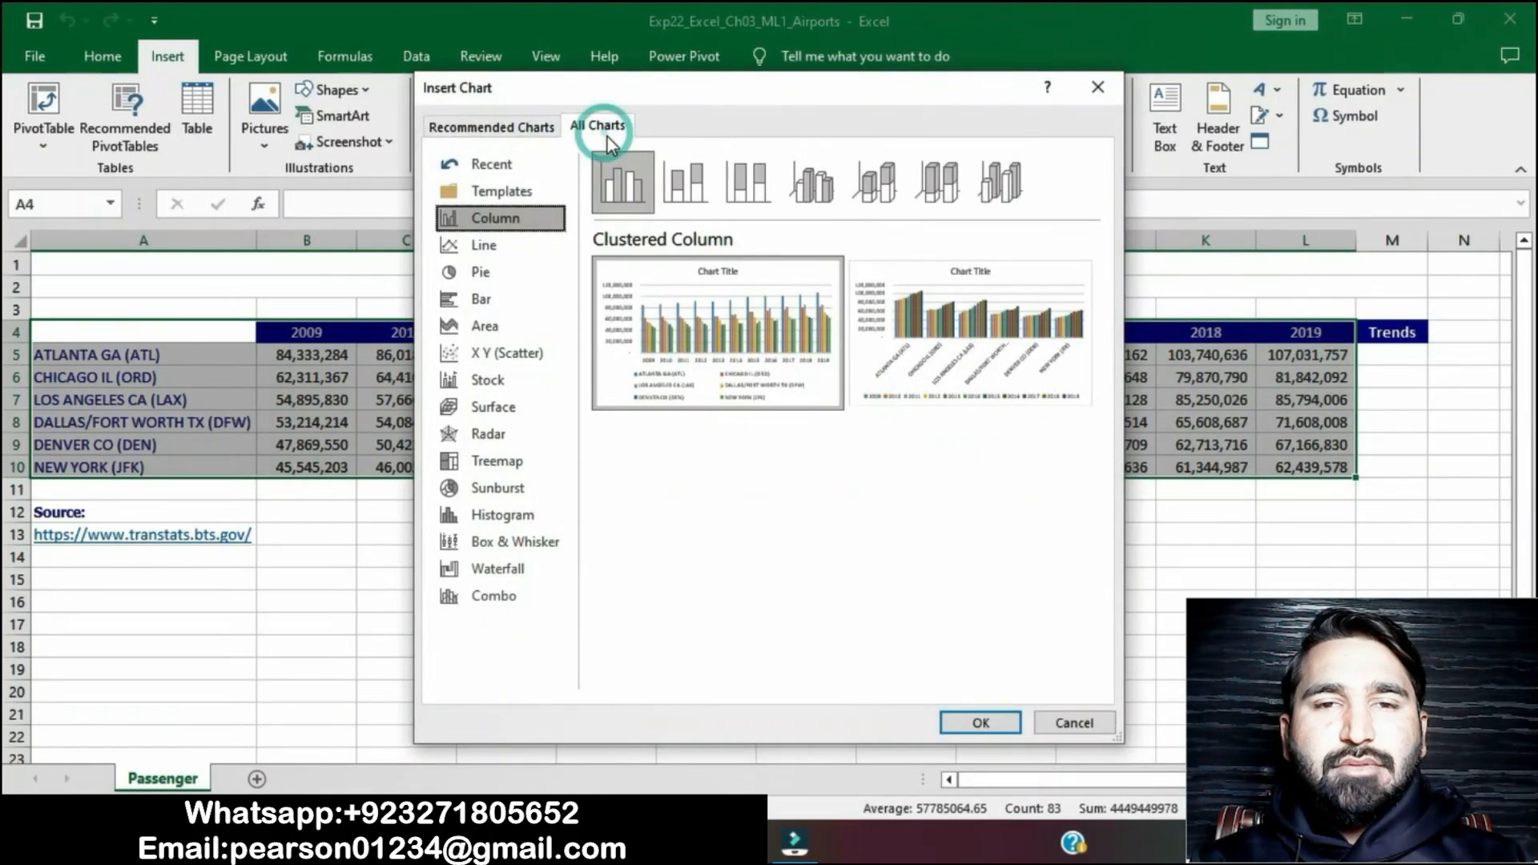
pyautogui.click(979, 721)
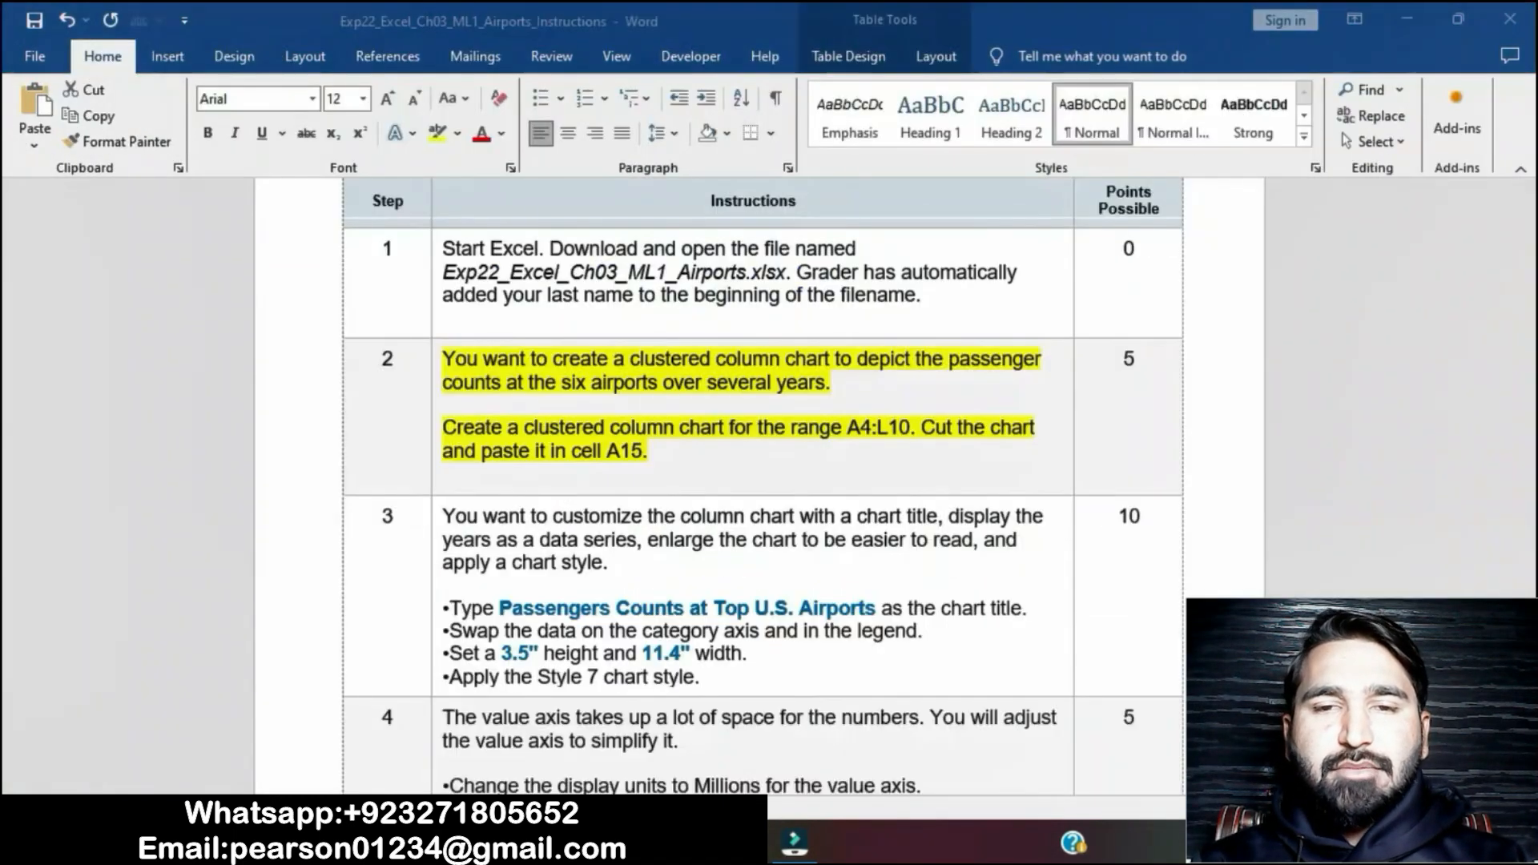
# Mark the cut-and-paste sentence in step 2 of the Word instructions, and move the Excel column chart to cell A15 by cutting and pasting.
pyautogui.hotkey('alt', 'Tab')
pyautogui.click(897, 429)
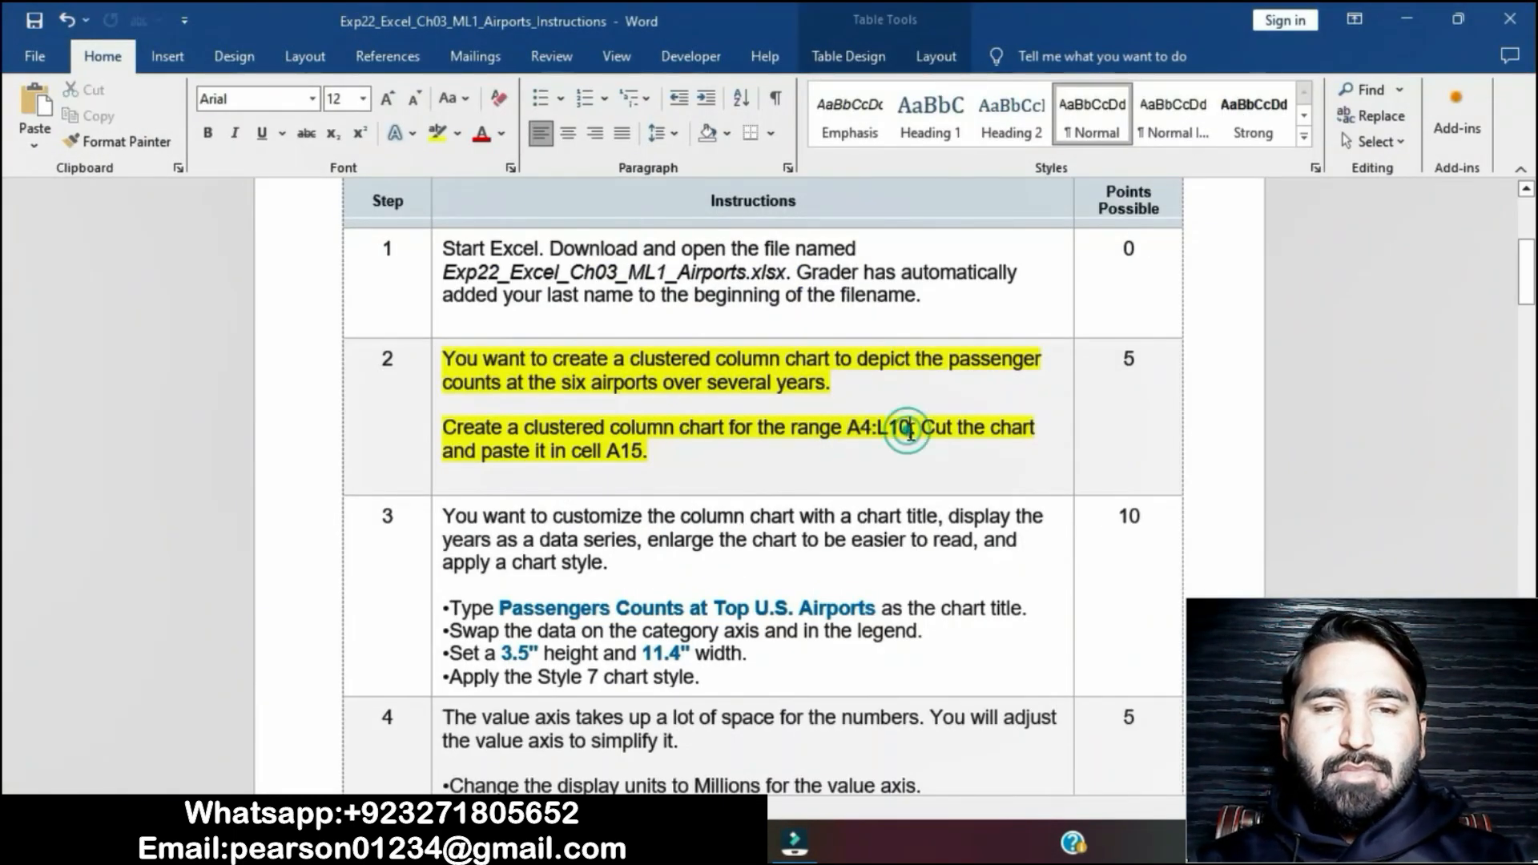
pyautogui.moveTo(921, 432); pyautogui.dragTo(668, 460)
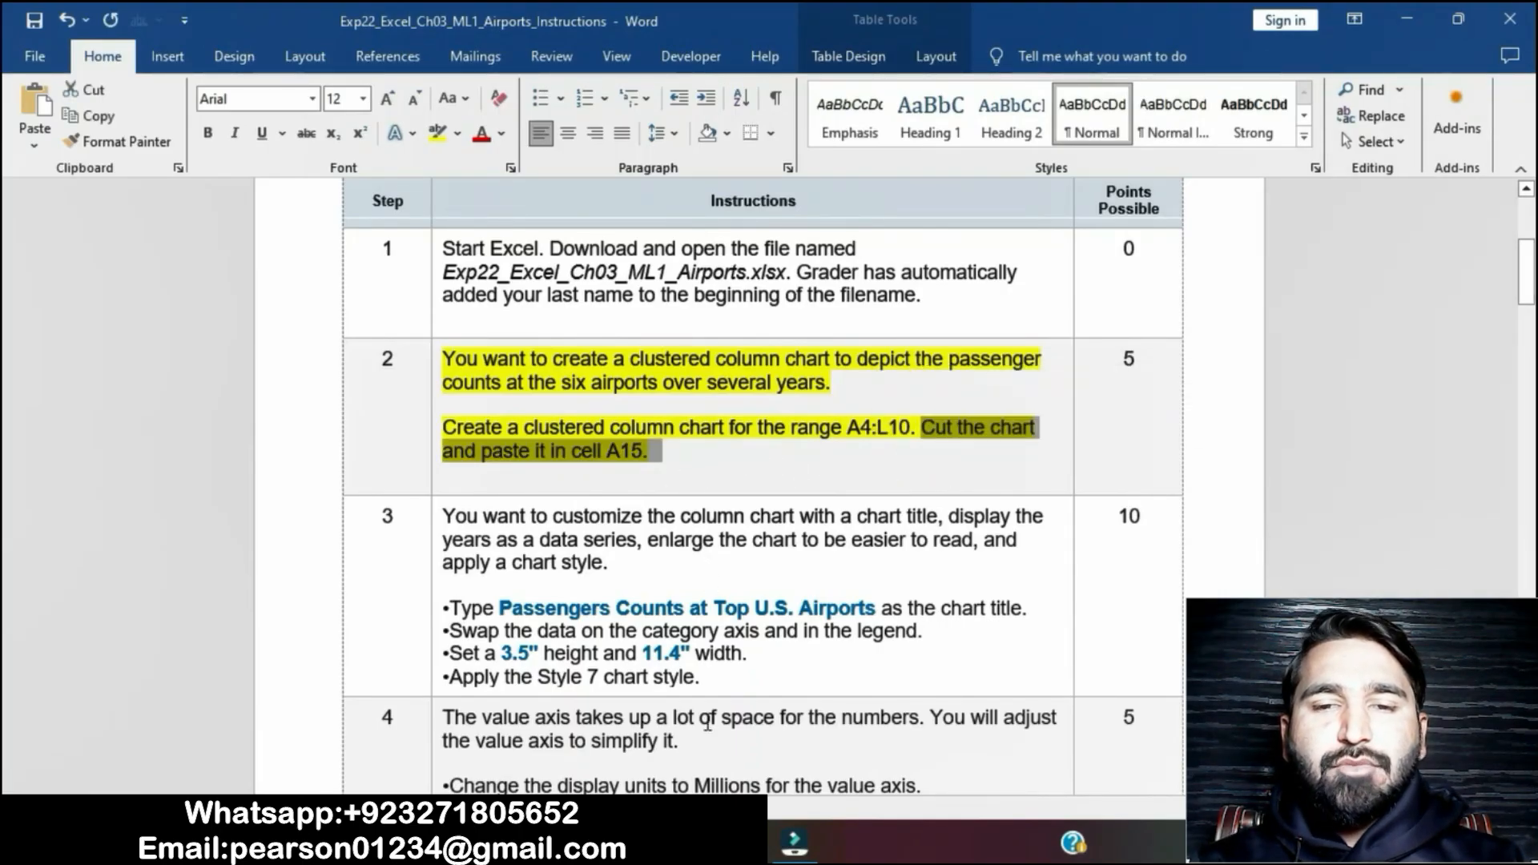
pyautogui.hotkey('alt', 'Tab')
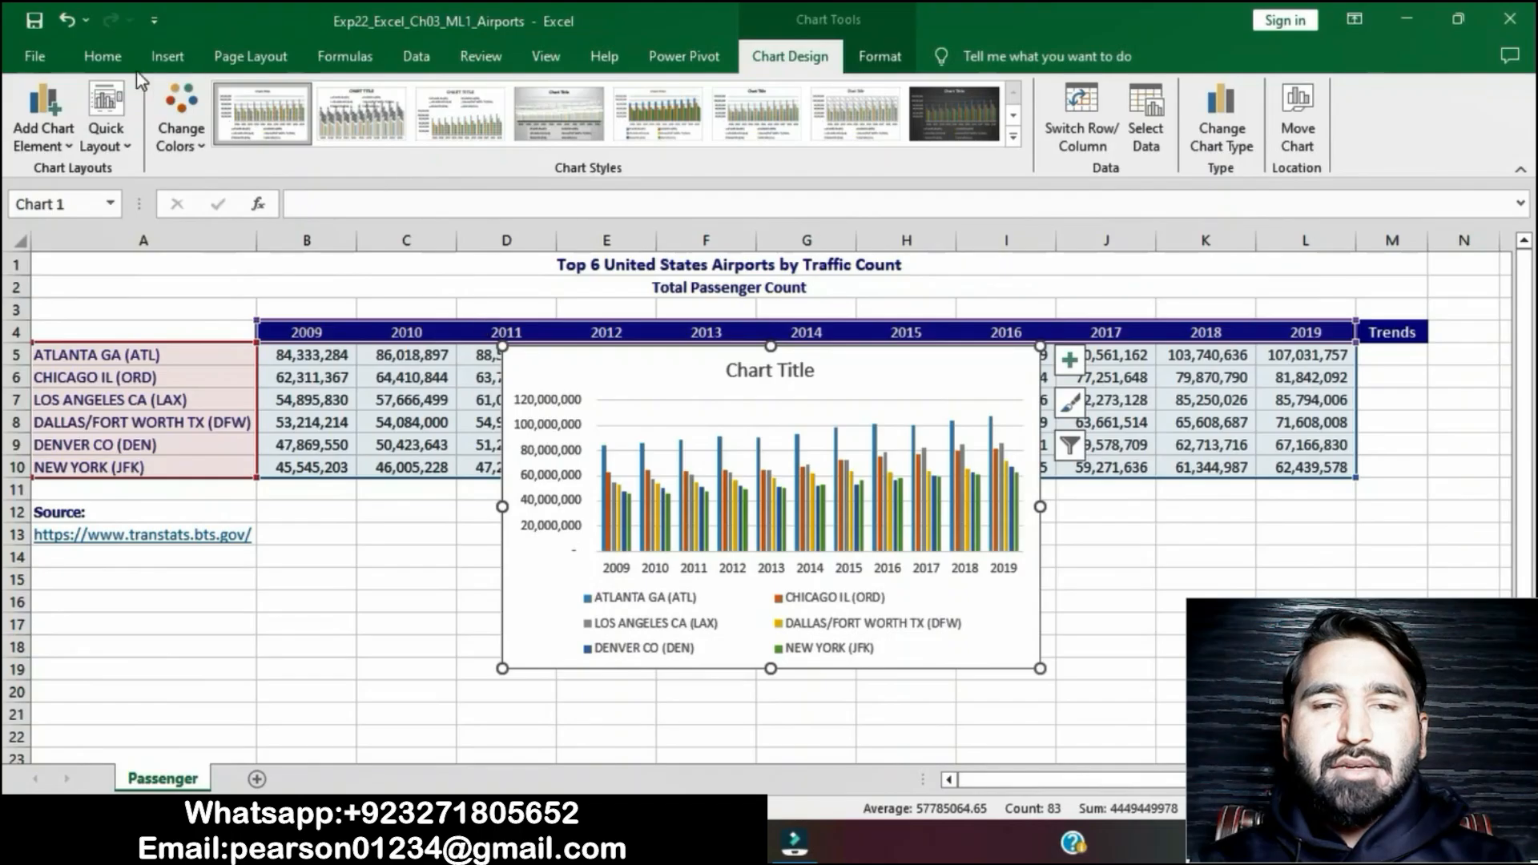
pyautogui.click(102, 56)
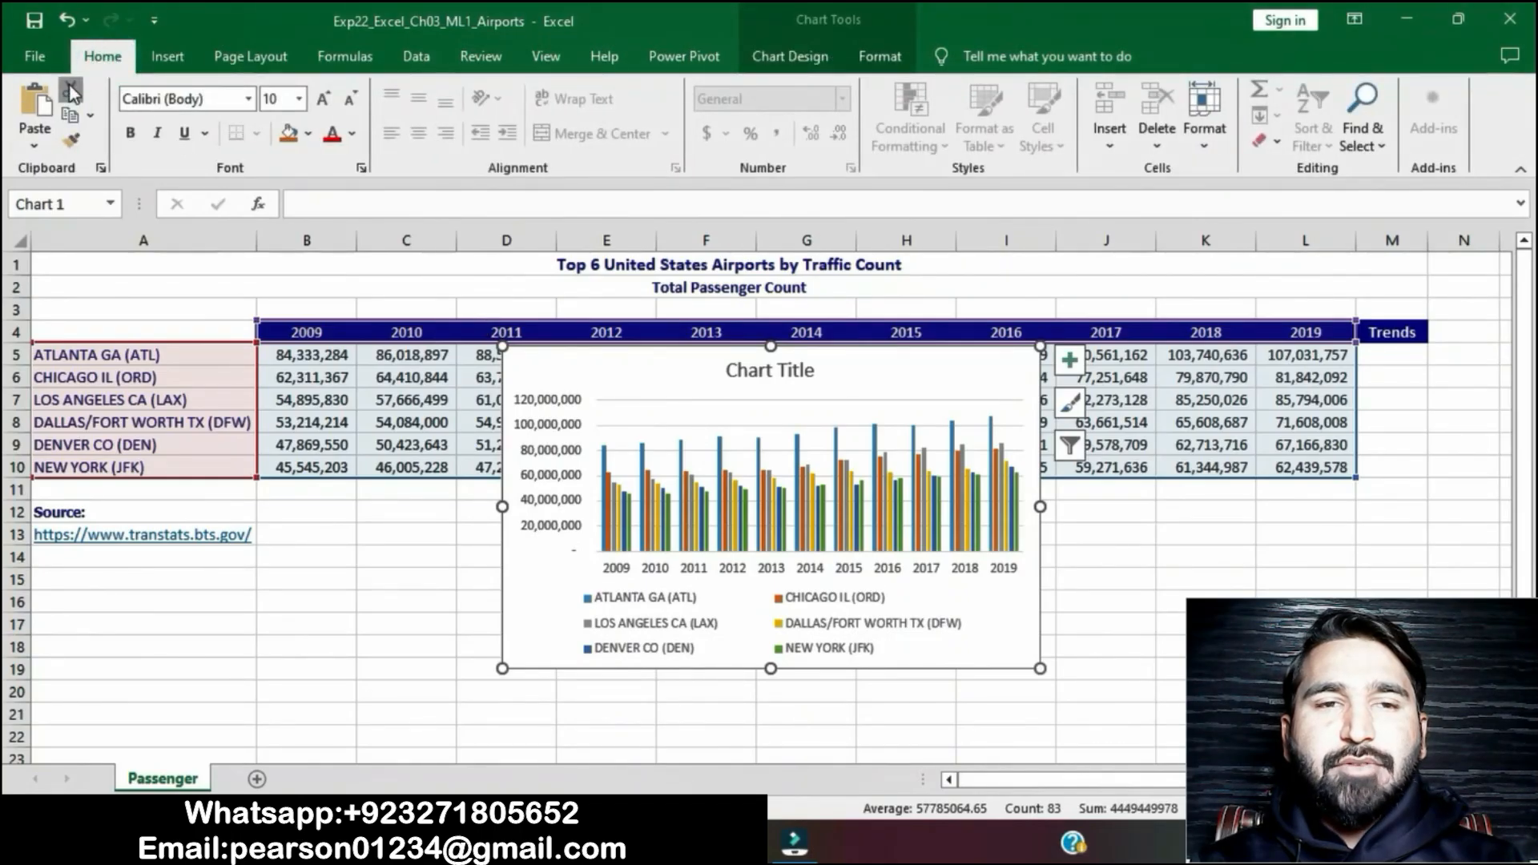
pyautogui.click(71, 89)
pyautogui.click(130, 580)
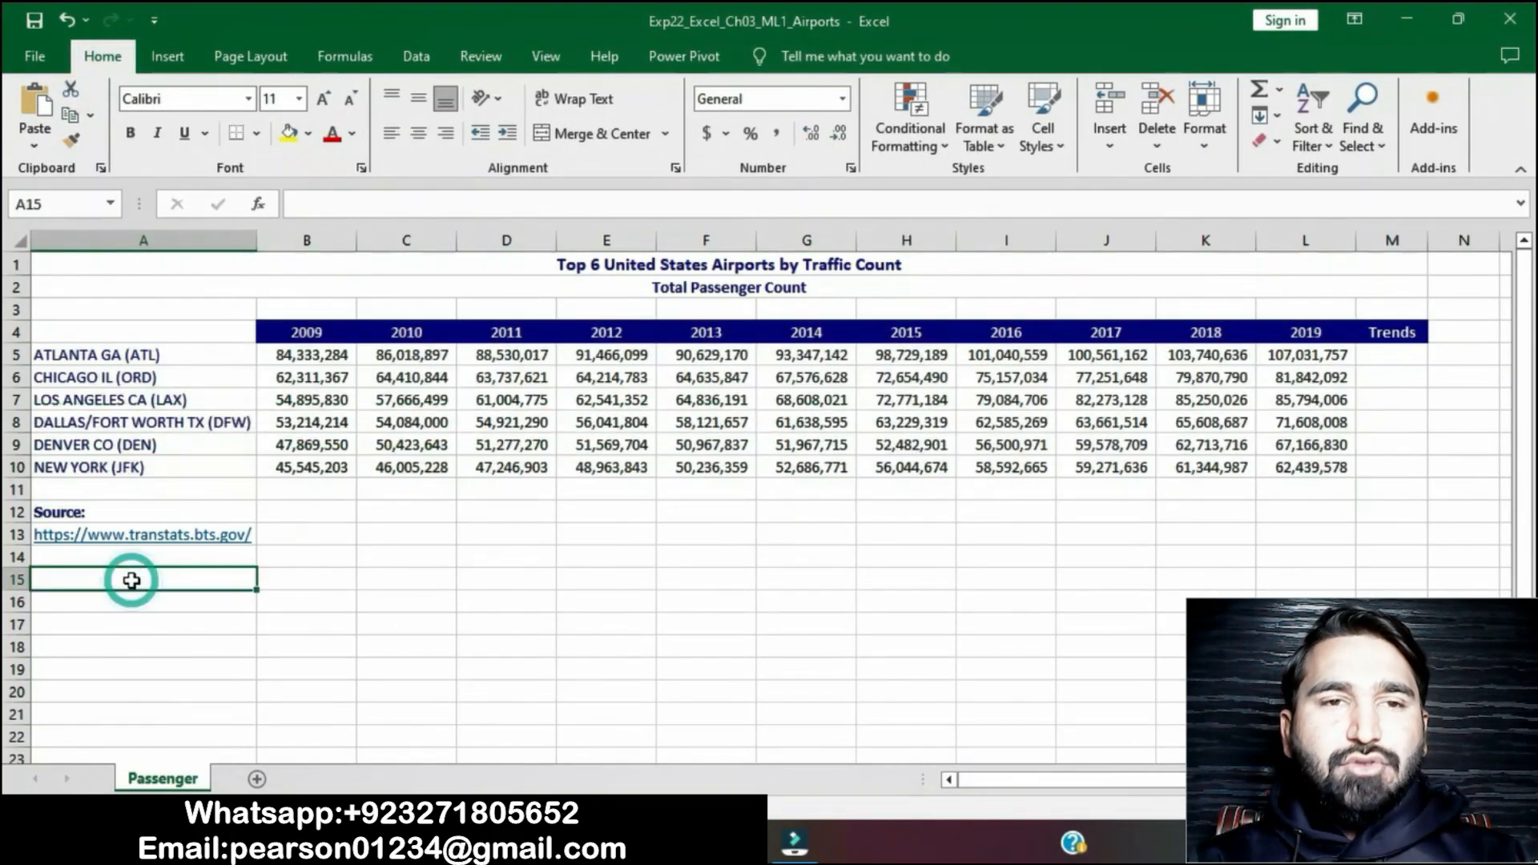
pyautogui.hotkey('ctrl', 'v')
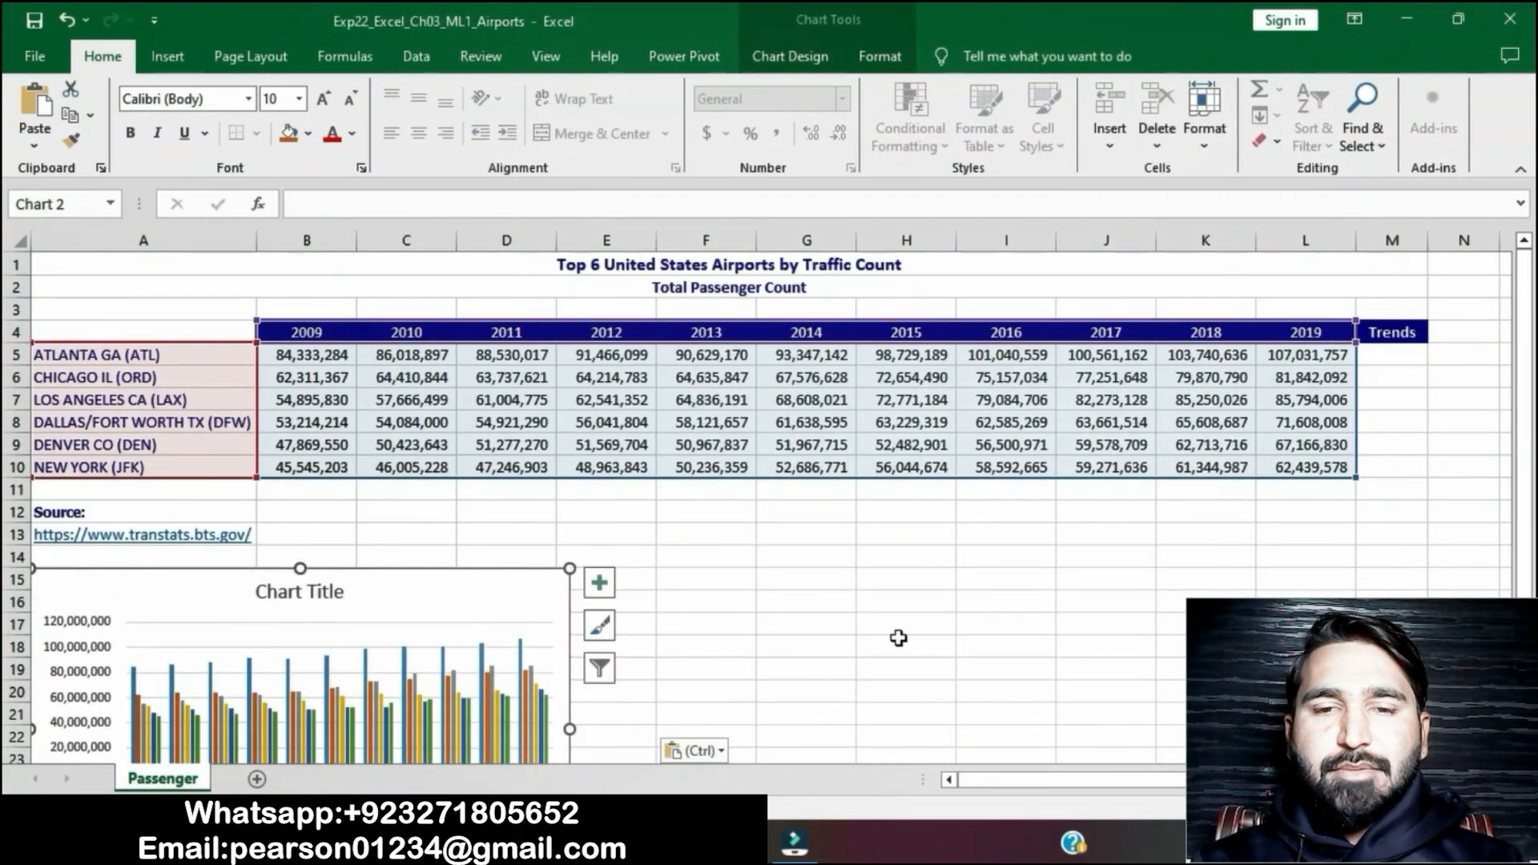
# Switch to the Word instructions, remove the yellow highlight from step 2 and highlight step 3.
pyautogui.hotkey('alt', 'Tab')
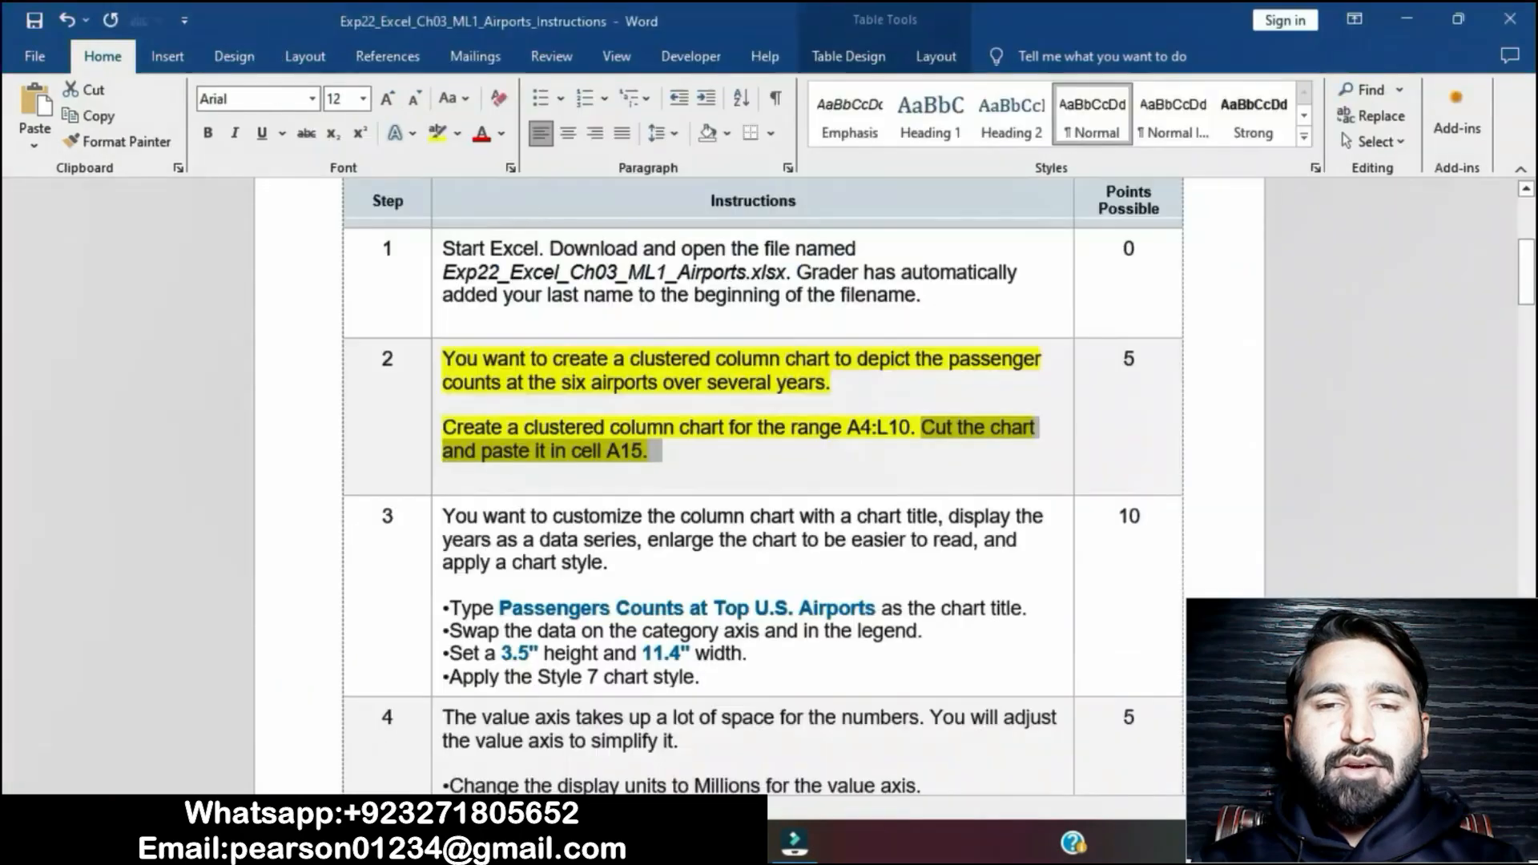
pyautogui.click(678, 450)
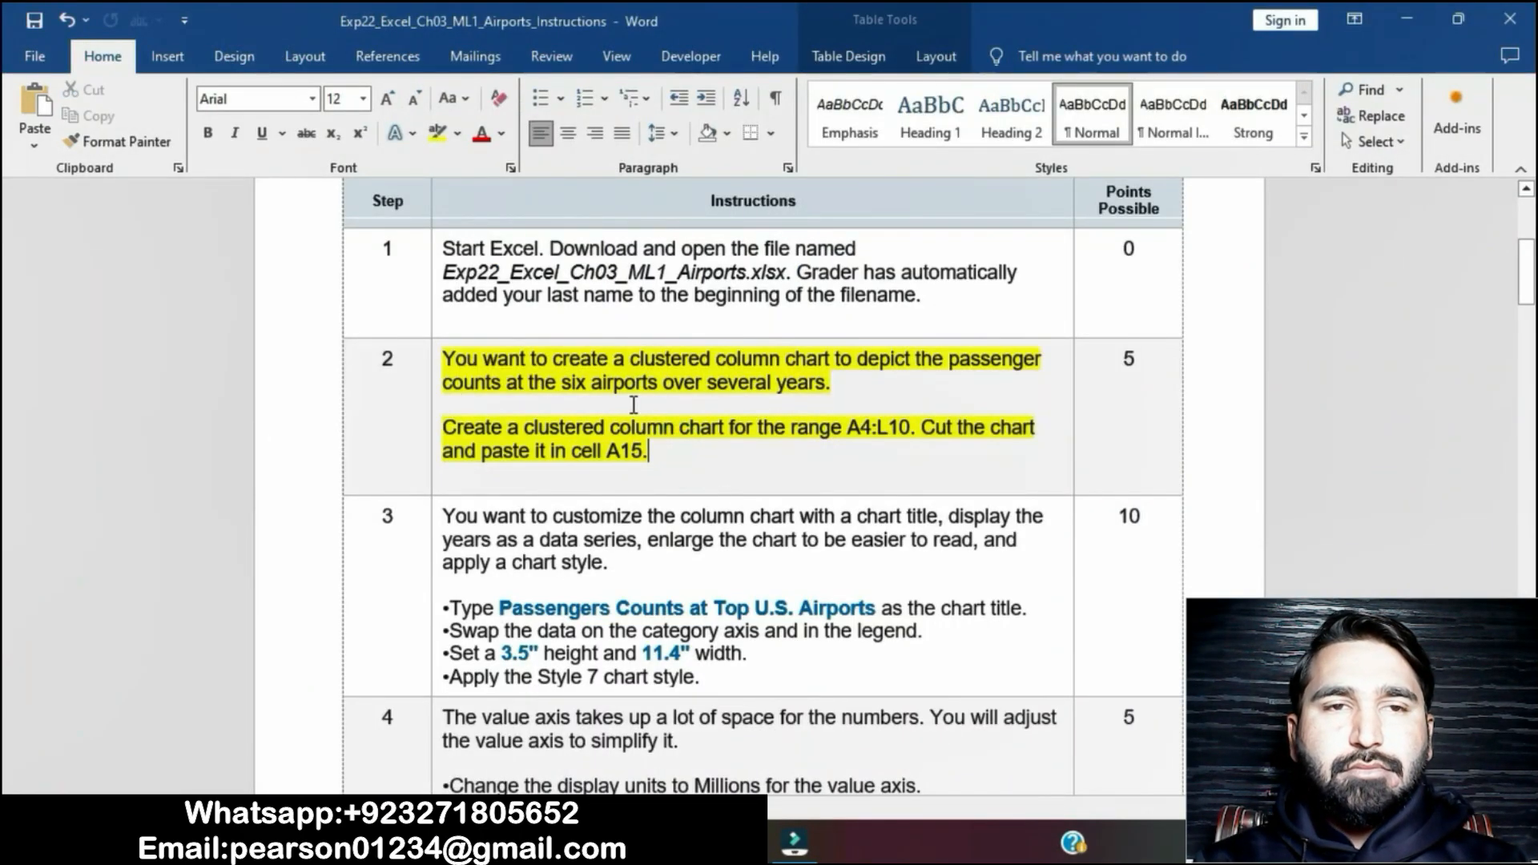
pyautogui.click(432, 361)
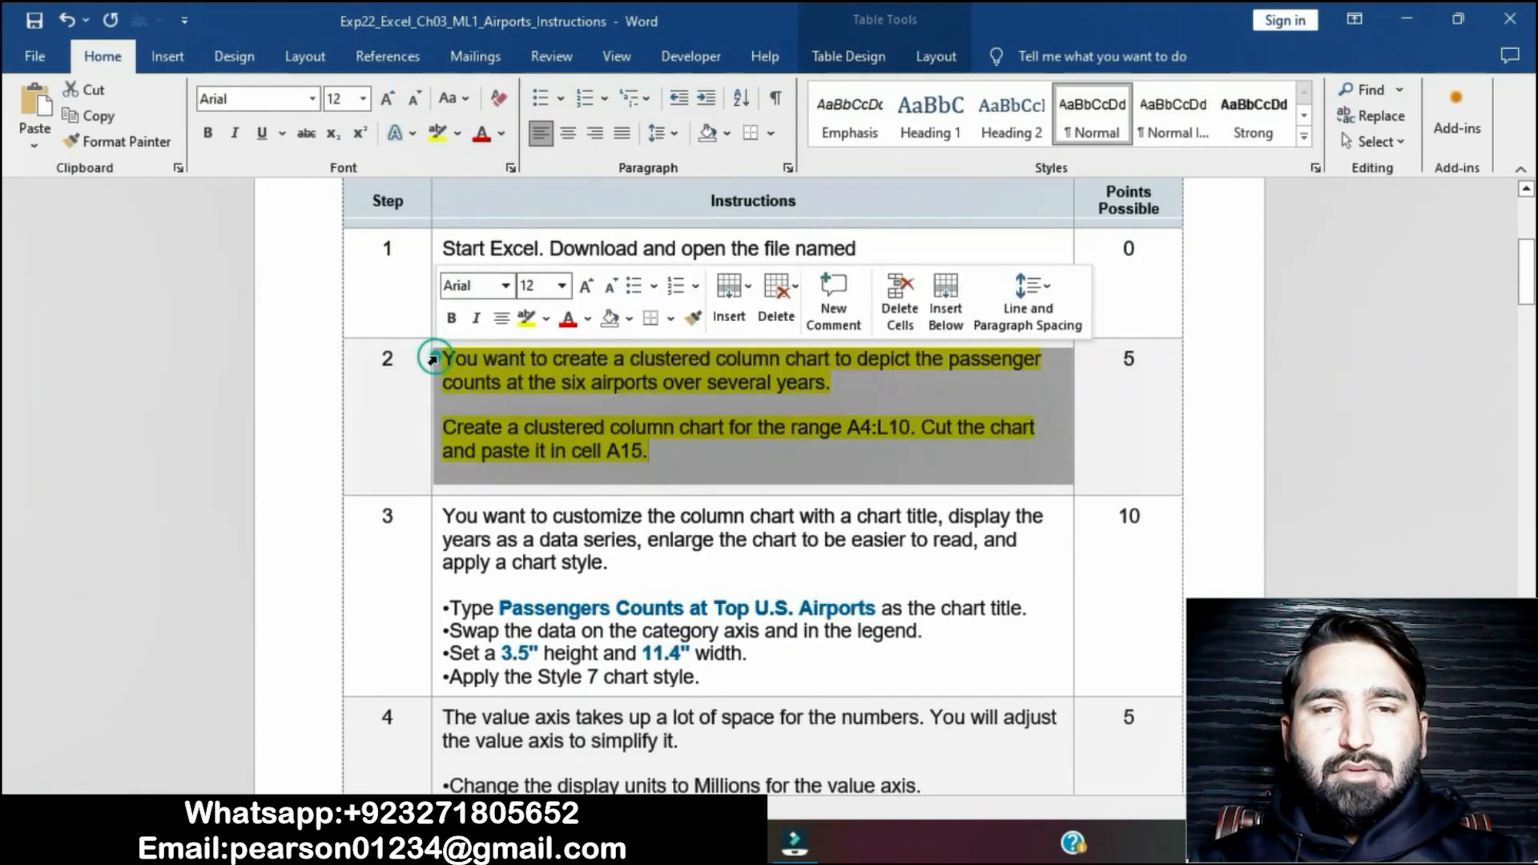
pyautogui.click(525, 320)
pyautogui.scroll(-3, 646, 583)
pyautogui.click(534, 441)
pyautogui.click(432, 383)
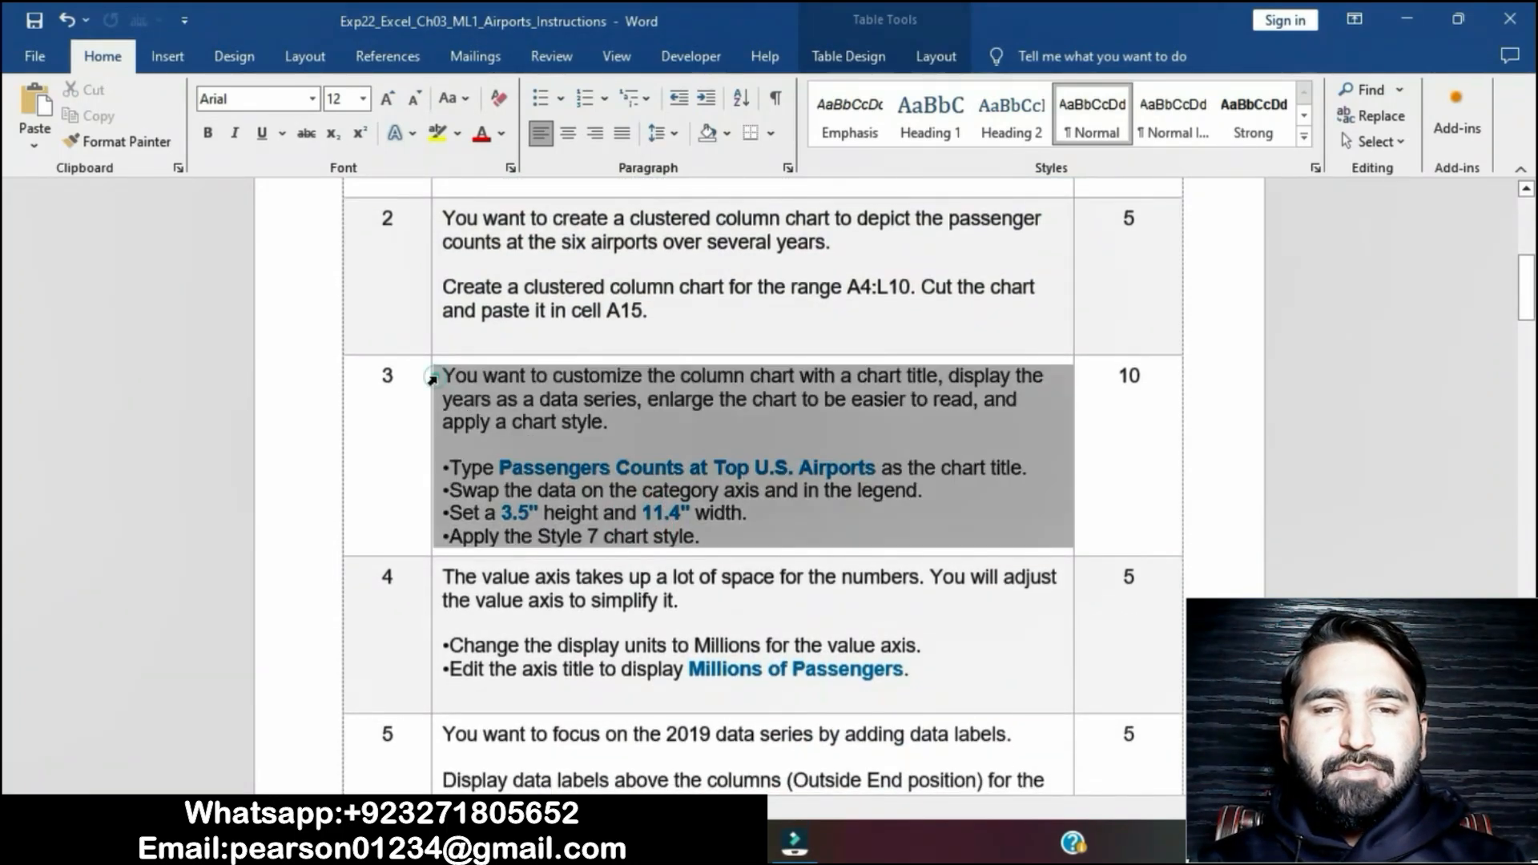
pyautogui.click(525, 346)
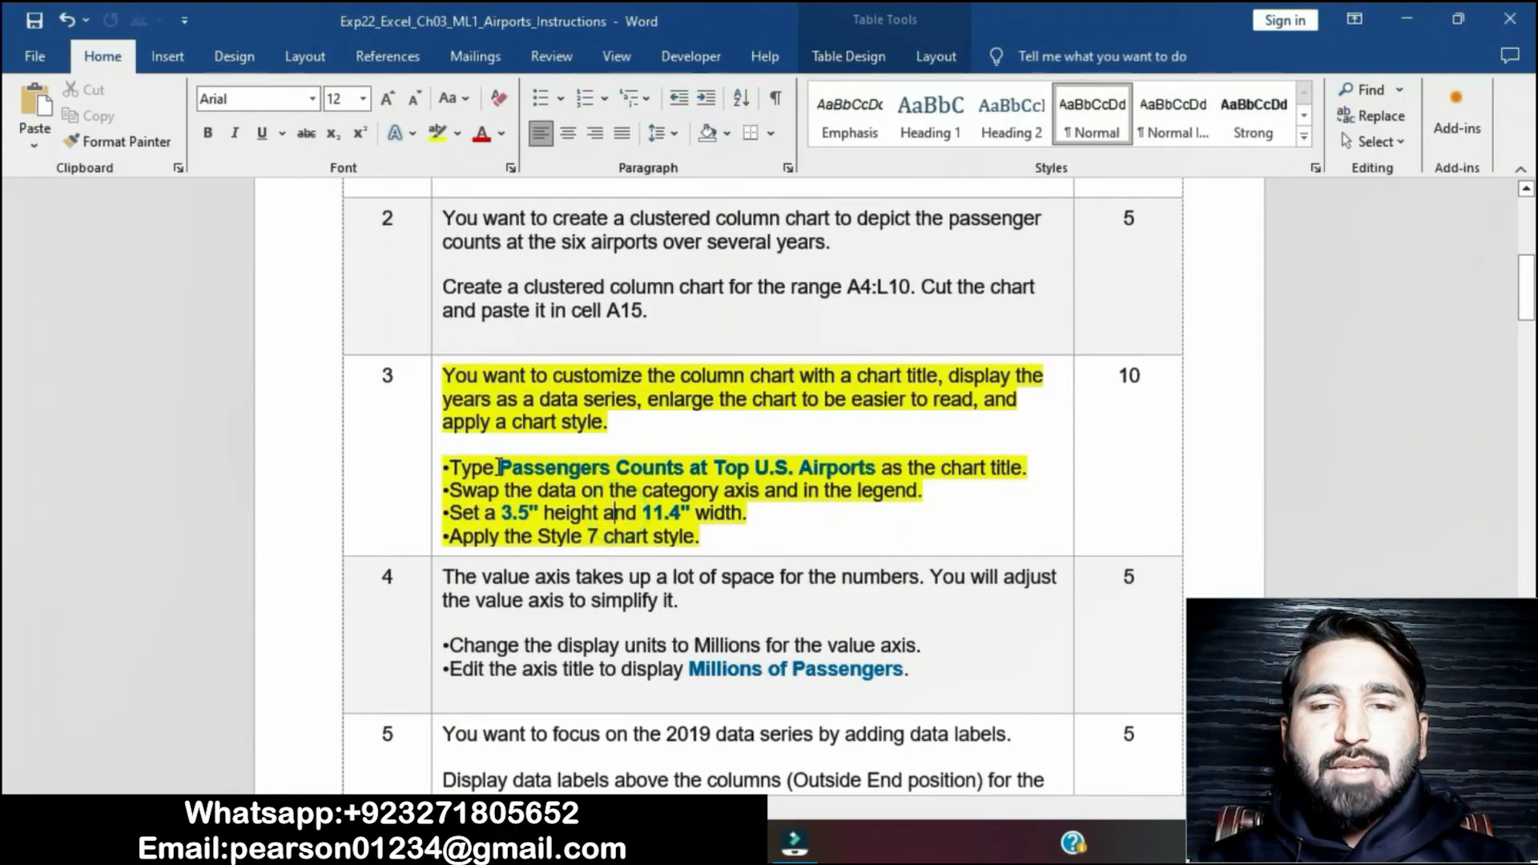
# Copy the title text from step 3 in Word and replace the Excel chart's title with "Passengers Counts at Top U.S. Airports".
pyautogui.moveTo(499, 466); pyautogui.dragTo(609, 465)
pyautogui.click(609, 464)
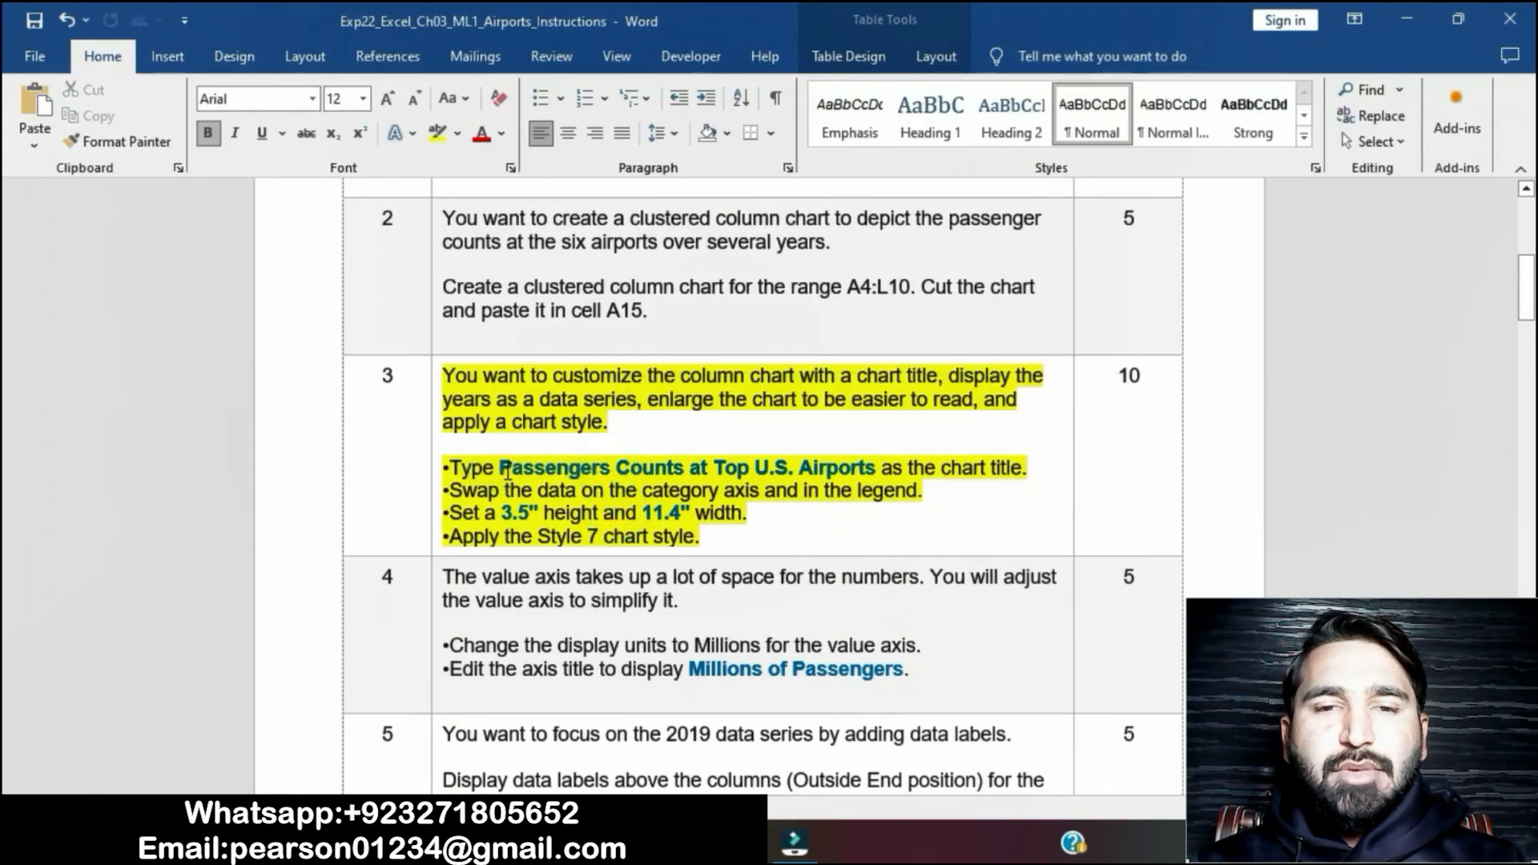
pyautogui.moveTo(501, 468); pyautogui.dragTo(858, 472)
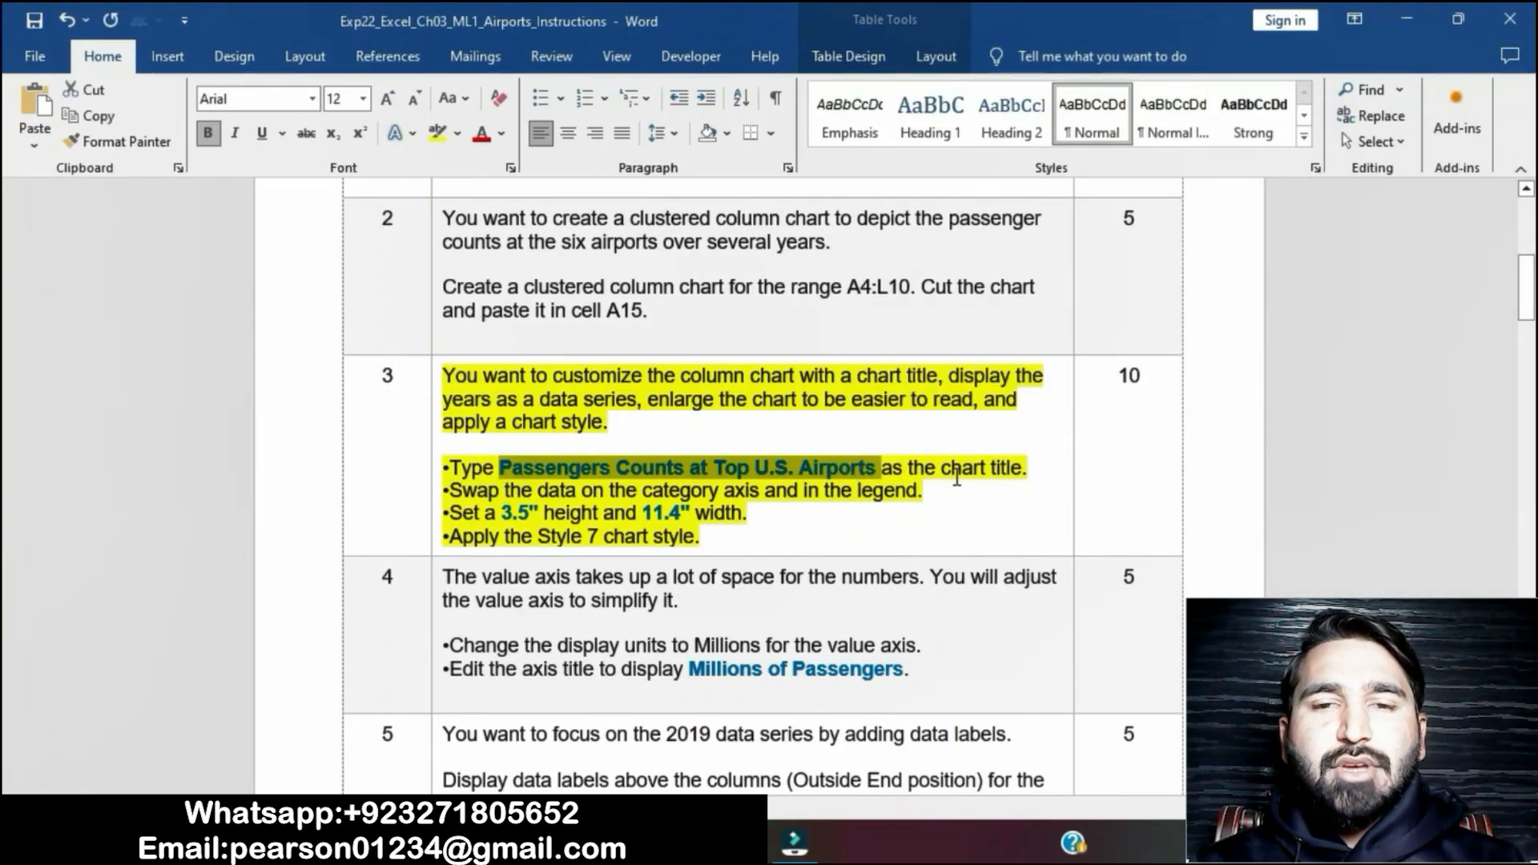
pyautogui.hotkey('alt', 'Tab')
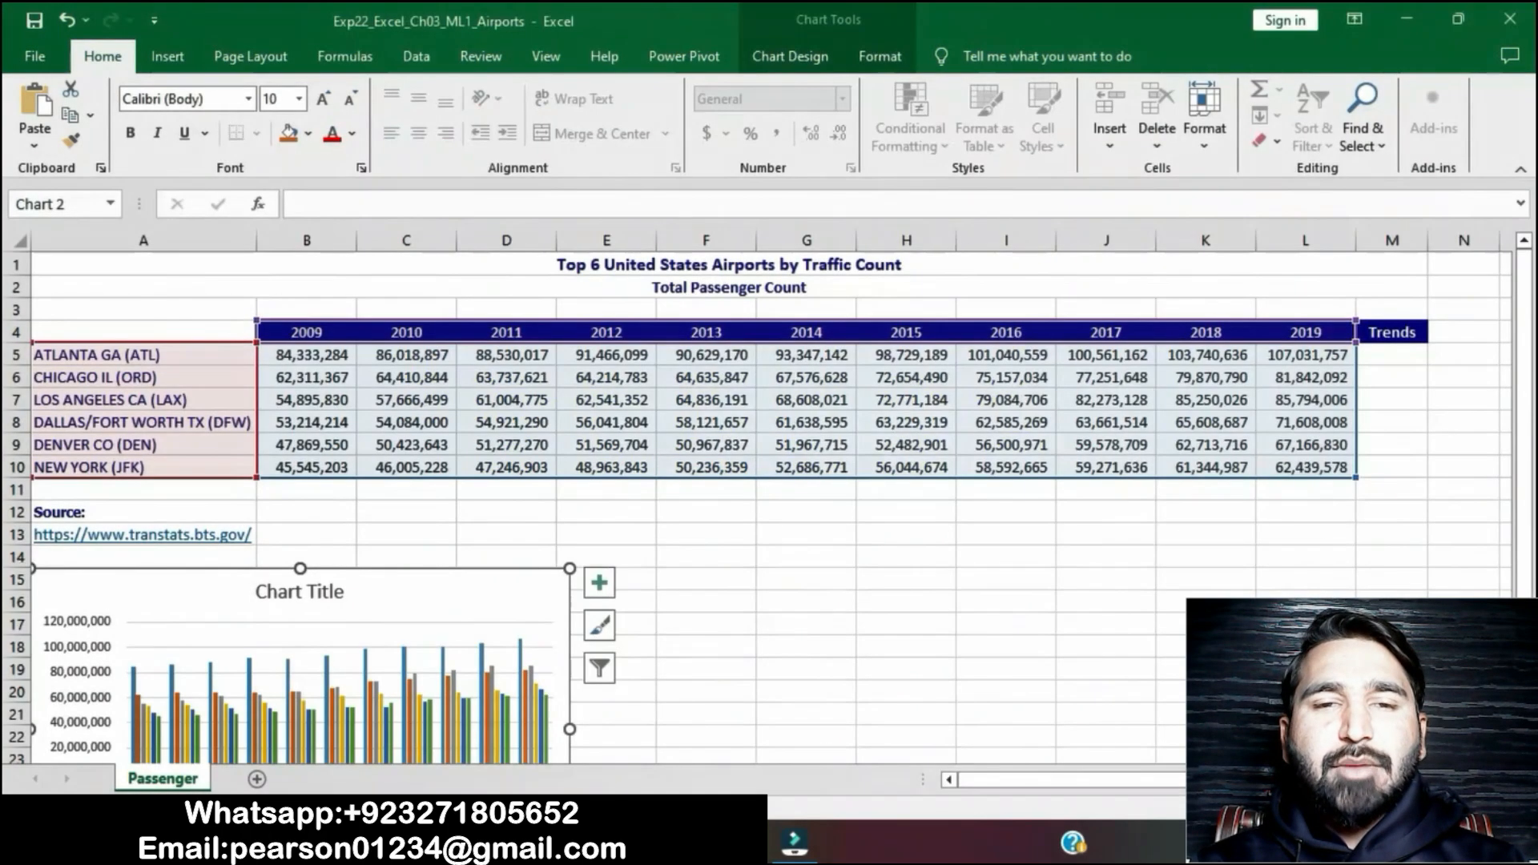
pyautogui.click(350, 593)
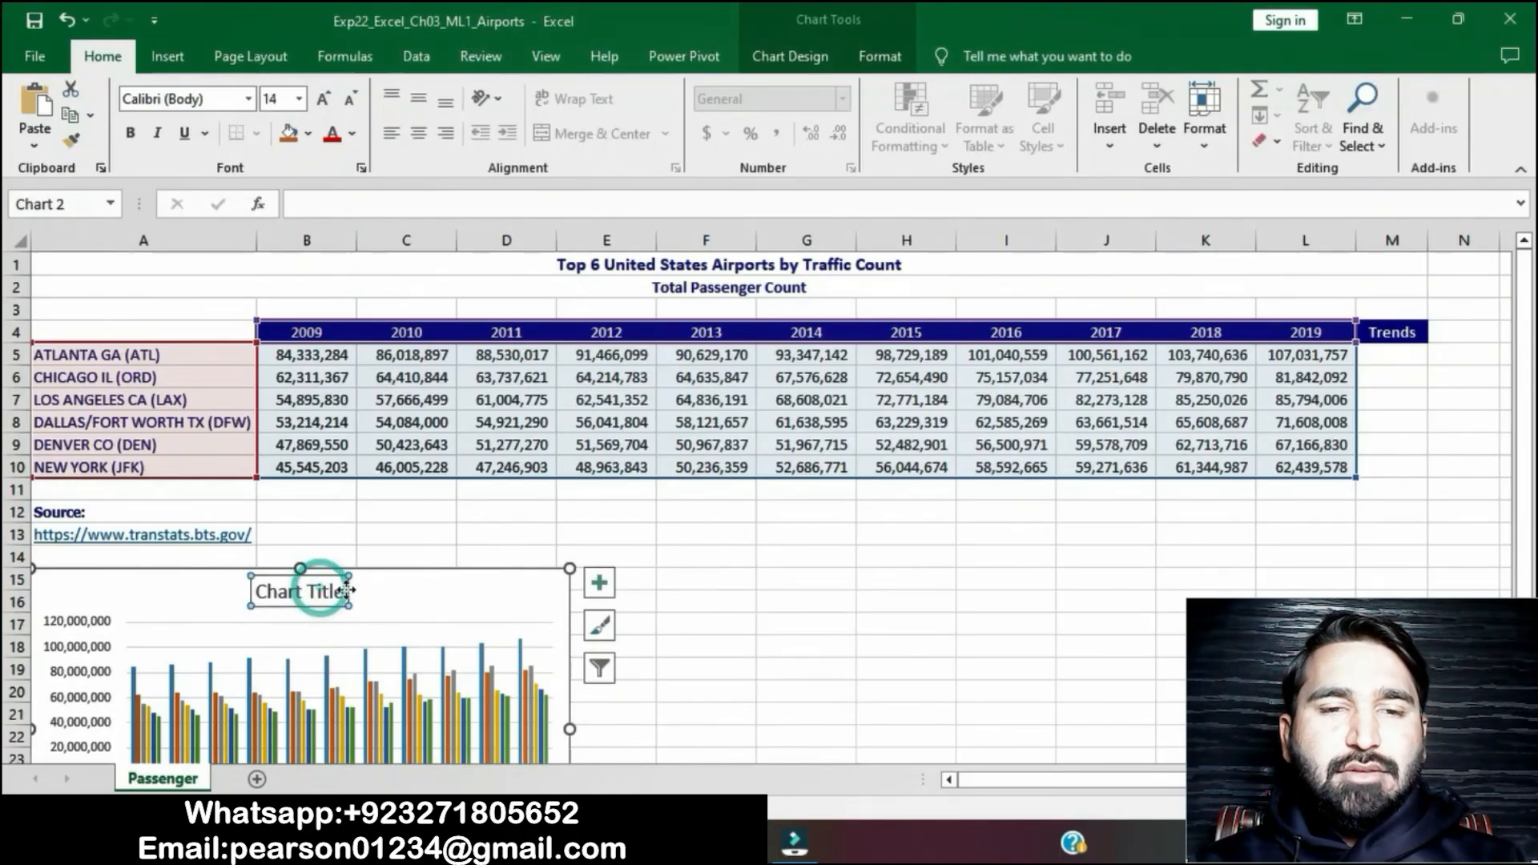
pyautogui.click(345, 593)
pyautogui.press('BackSpace')
pyautogui.press('BackSpace')
pyautogui.press('BackSpace')
pyautogui.press('BackSpace')
pyautogui.press('BackSpace')
pyautogui.press('BackSpace')
pyautogui.press('BackSpace')
pyautogui.press('BackSpace')
pyautogui.press('BackSpace')
pyautogui.press('BackSpace')
pyautogui.press('BackSpace')
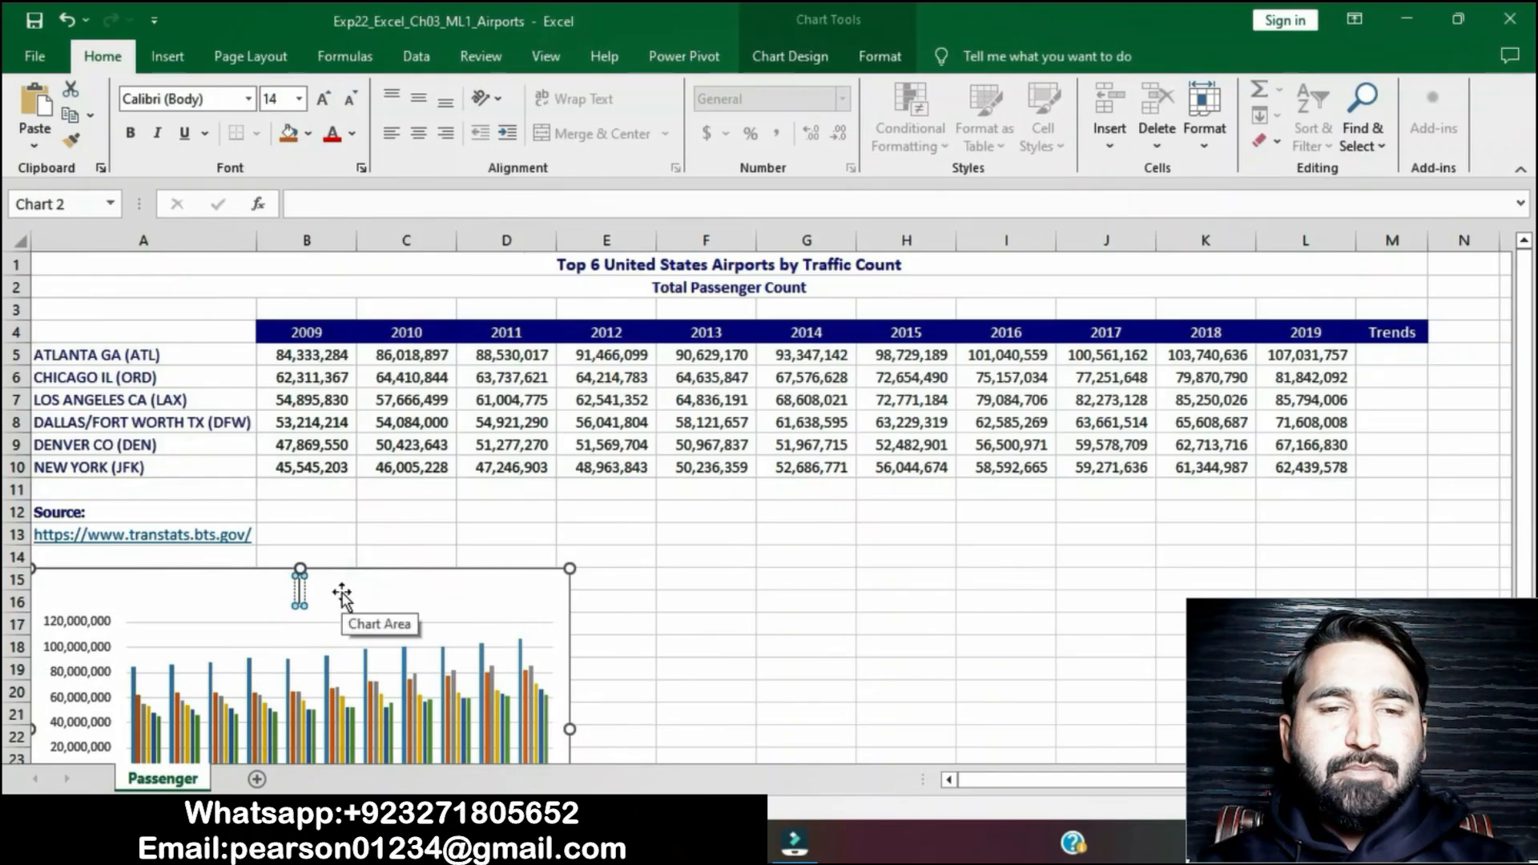
pyautogui.hotkey('ctrl', 'v')
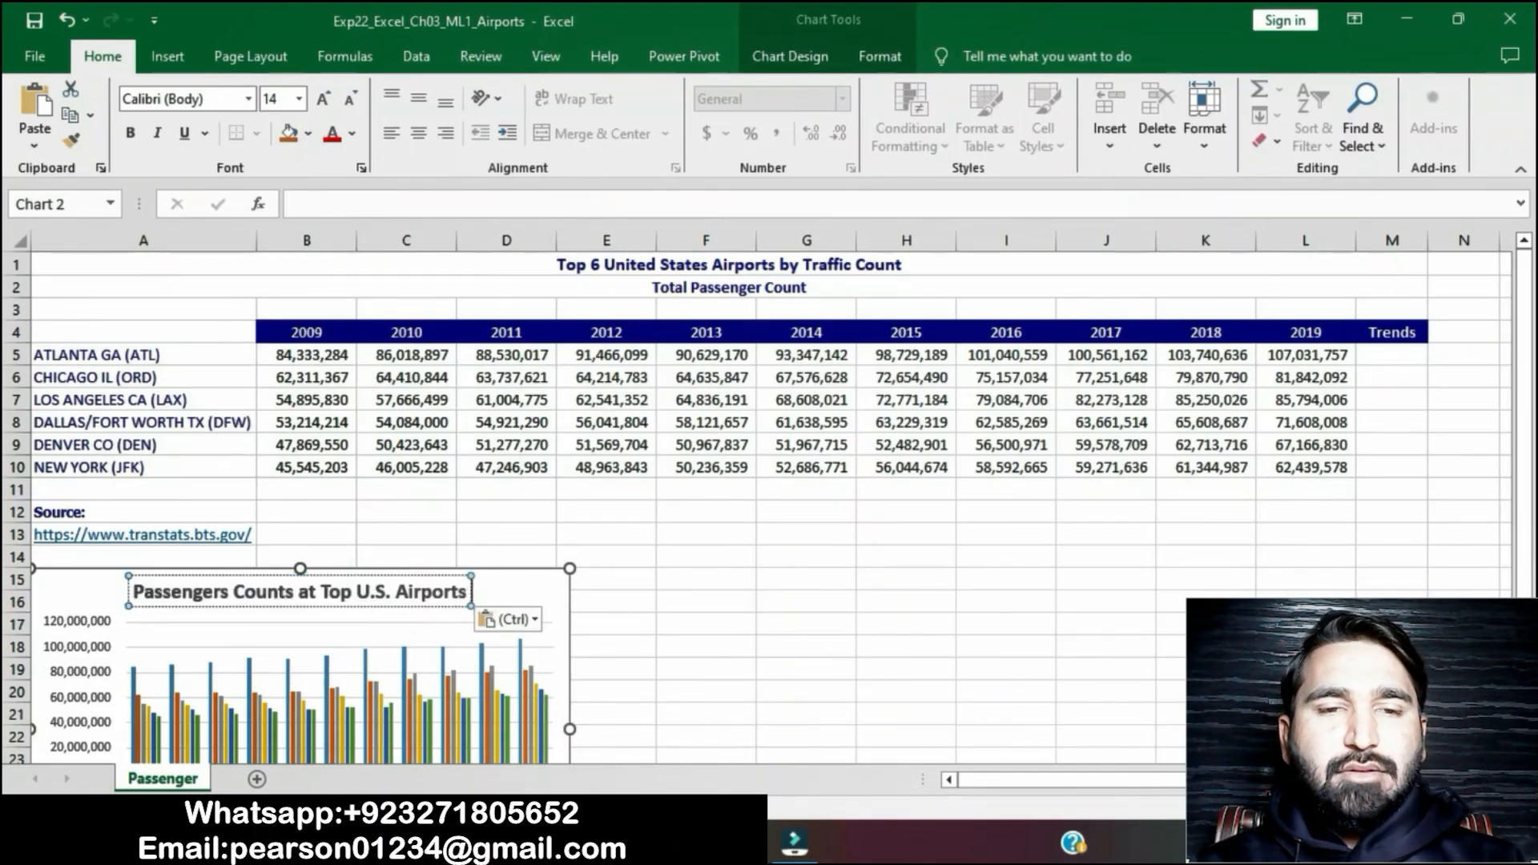
# Mark the swap-data bullet in Word, swap the Excel chart's category axis and legend data with Switch Row/Column, and return to the instructions.
pyautogui.hotkey('alt', 'Tab')
pyautogui.click(878, 471)
pyautogui.moveTo(448, 489); pyautogui.dragTo(915, 501)
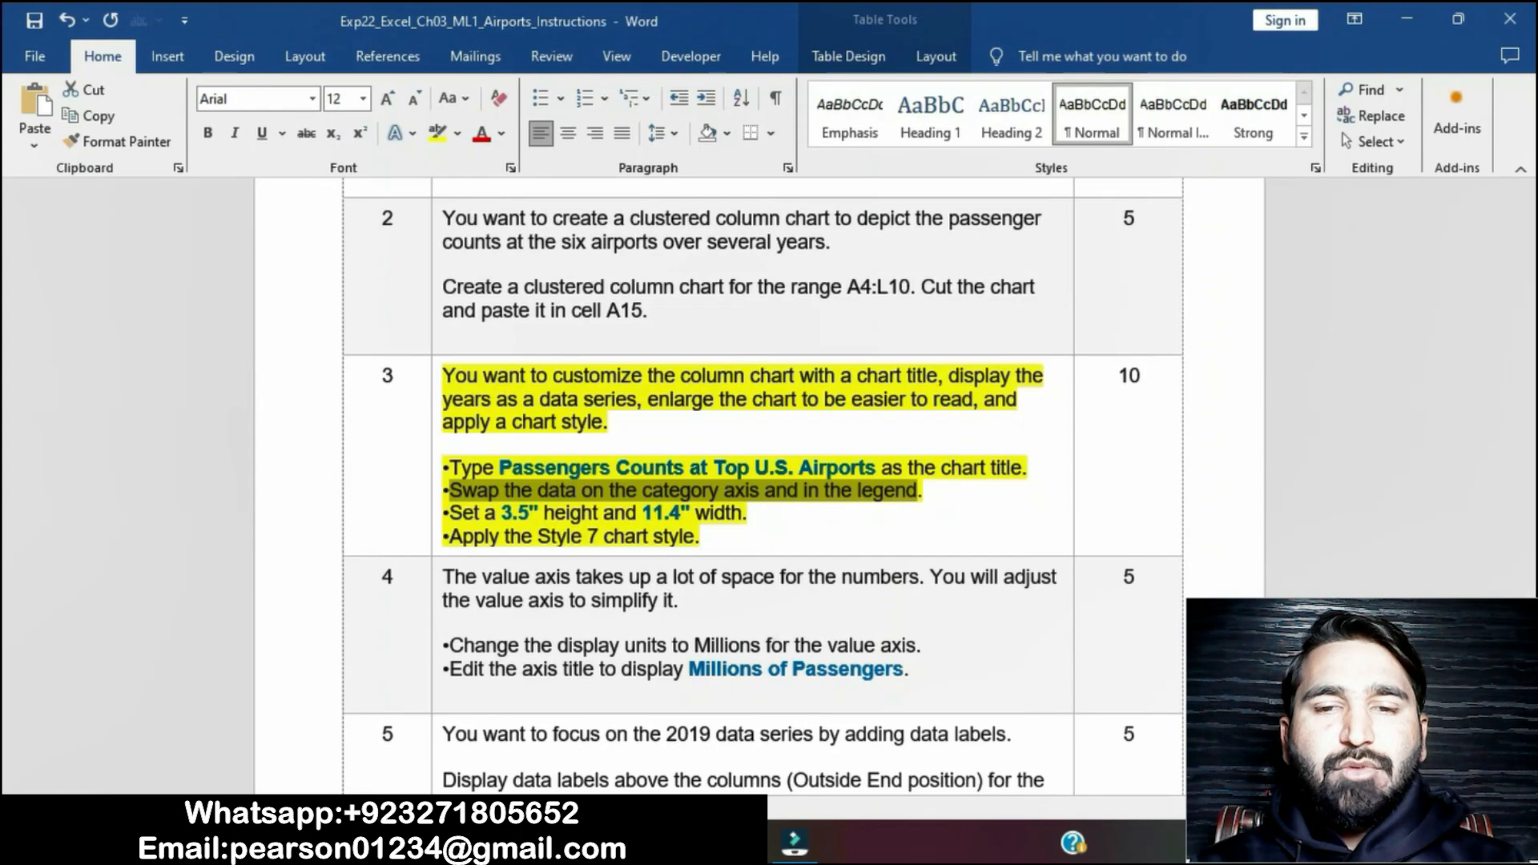
pyautogui.hotkey('alt', 'Tab')
pyautogui.click(851, 681)
pyautogui.scroll(-2, 849, 680)
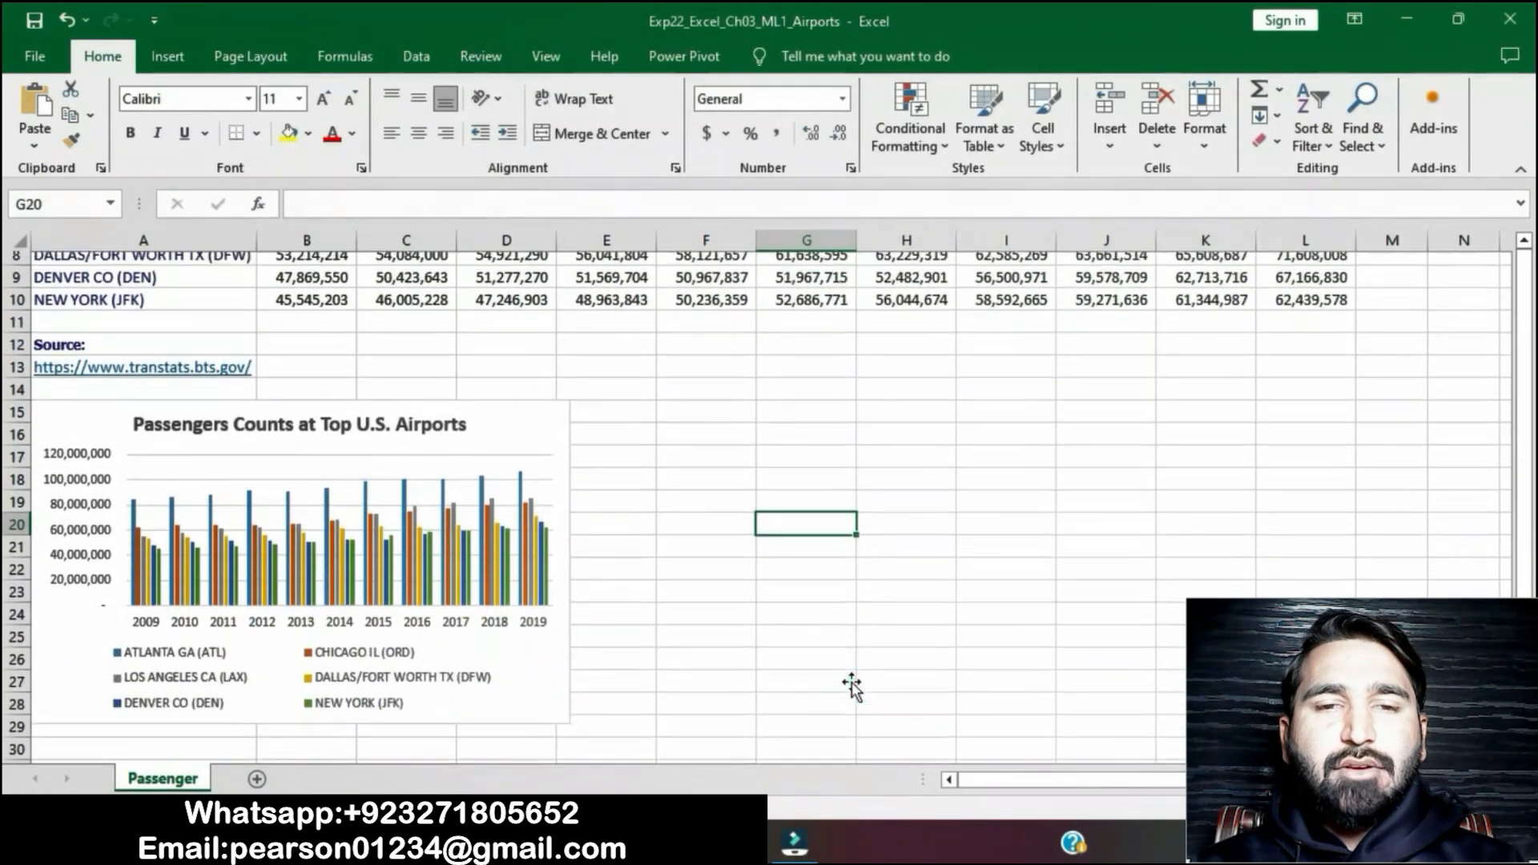
pyautogui.click(553, 483)
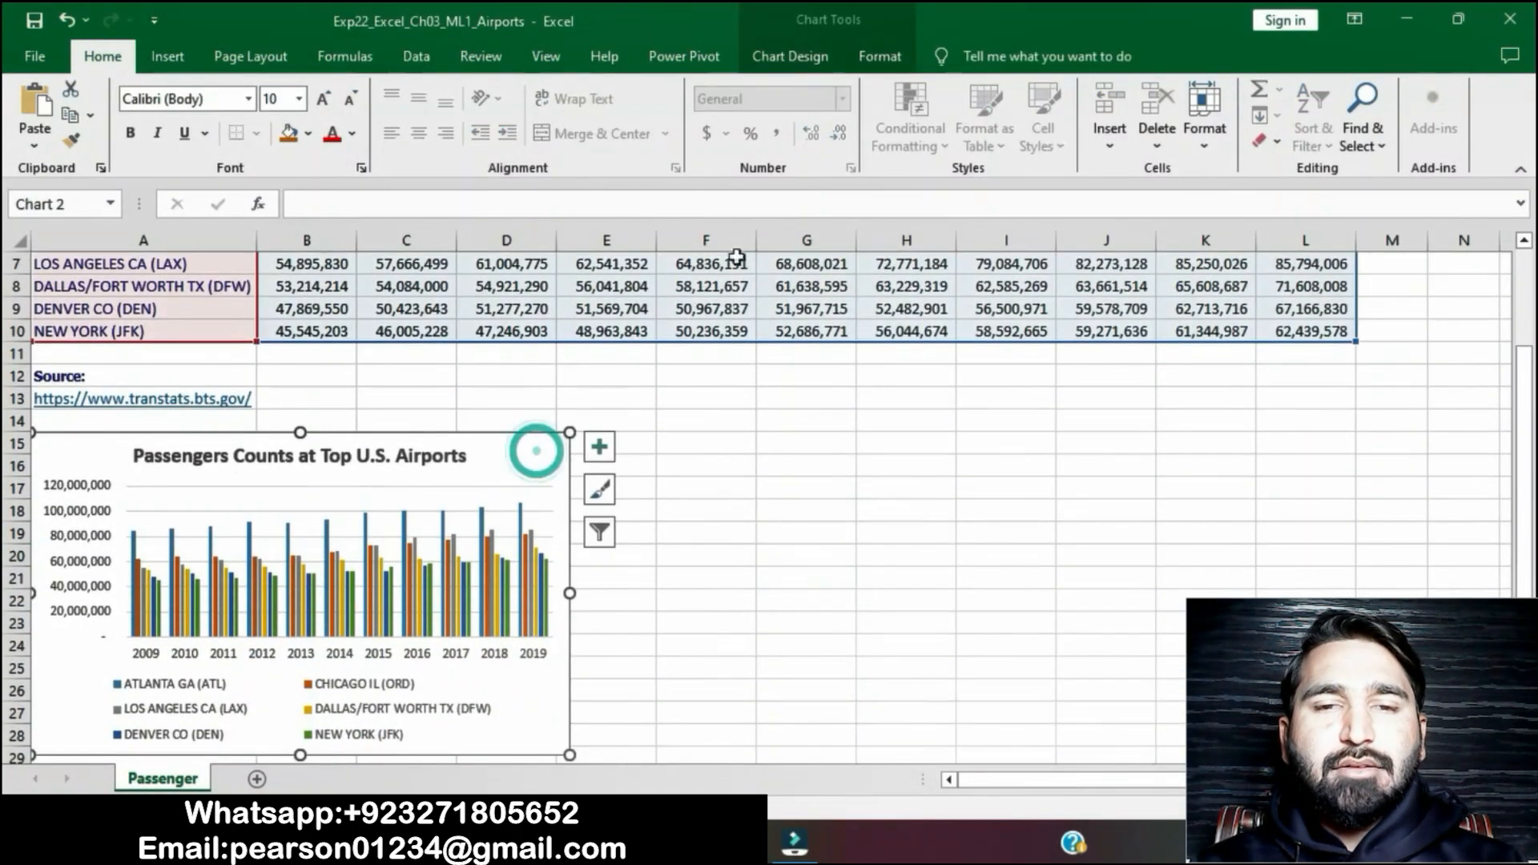
pyautogui.click(887, 60)
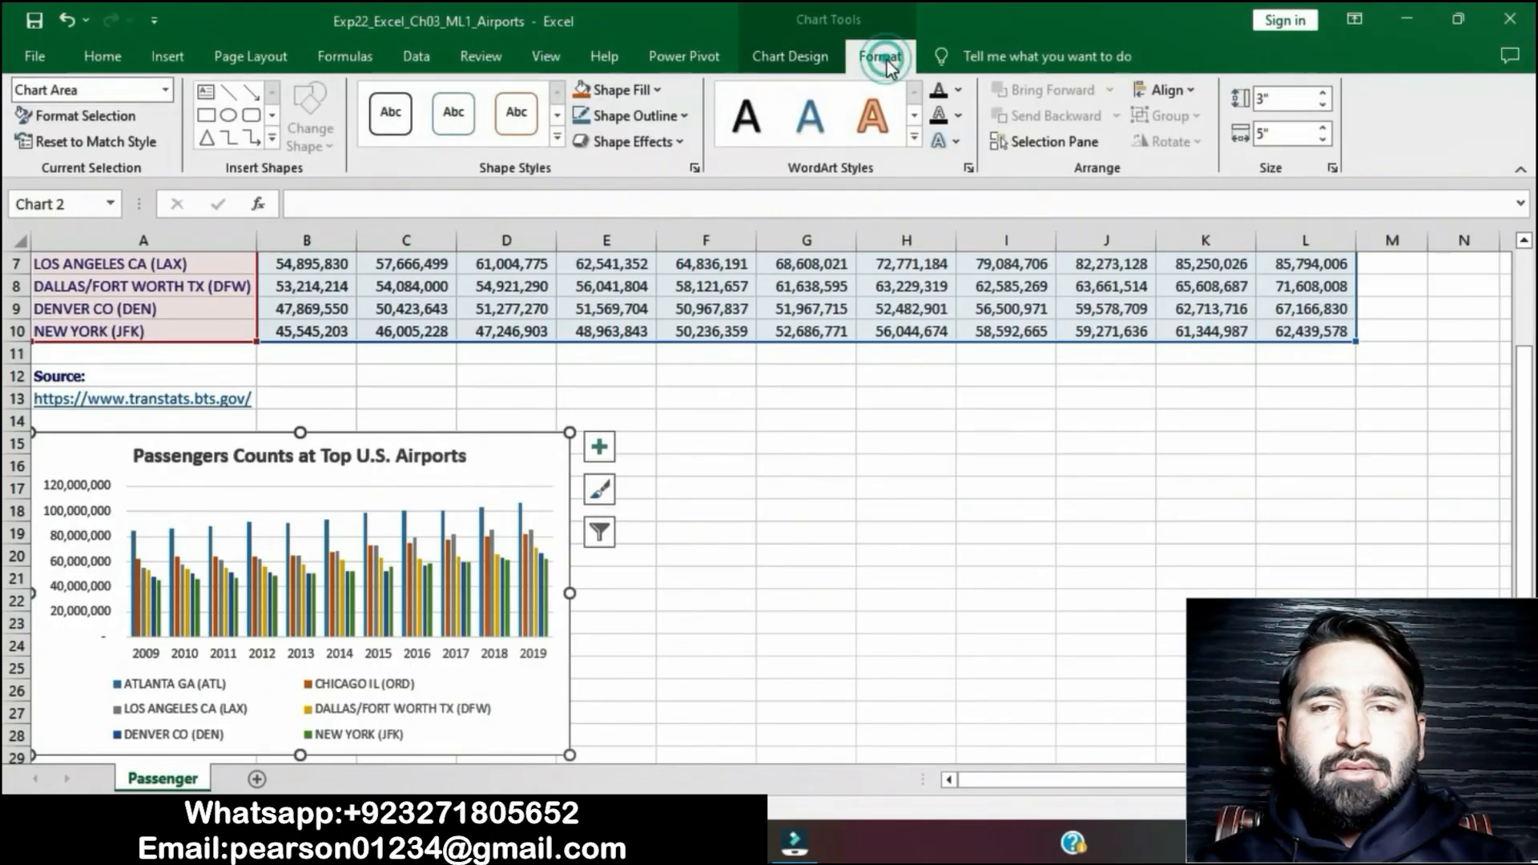
pyautogui.click(805, 59)
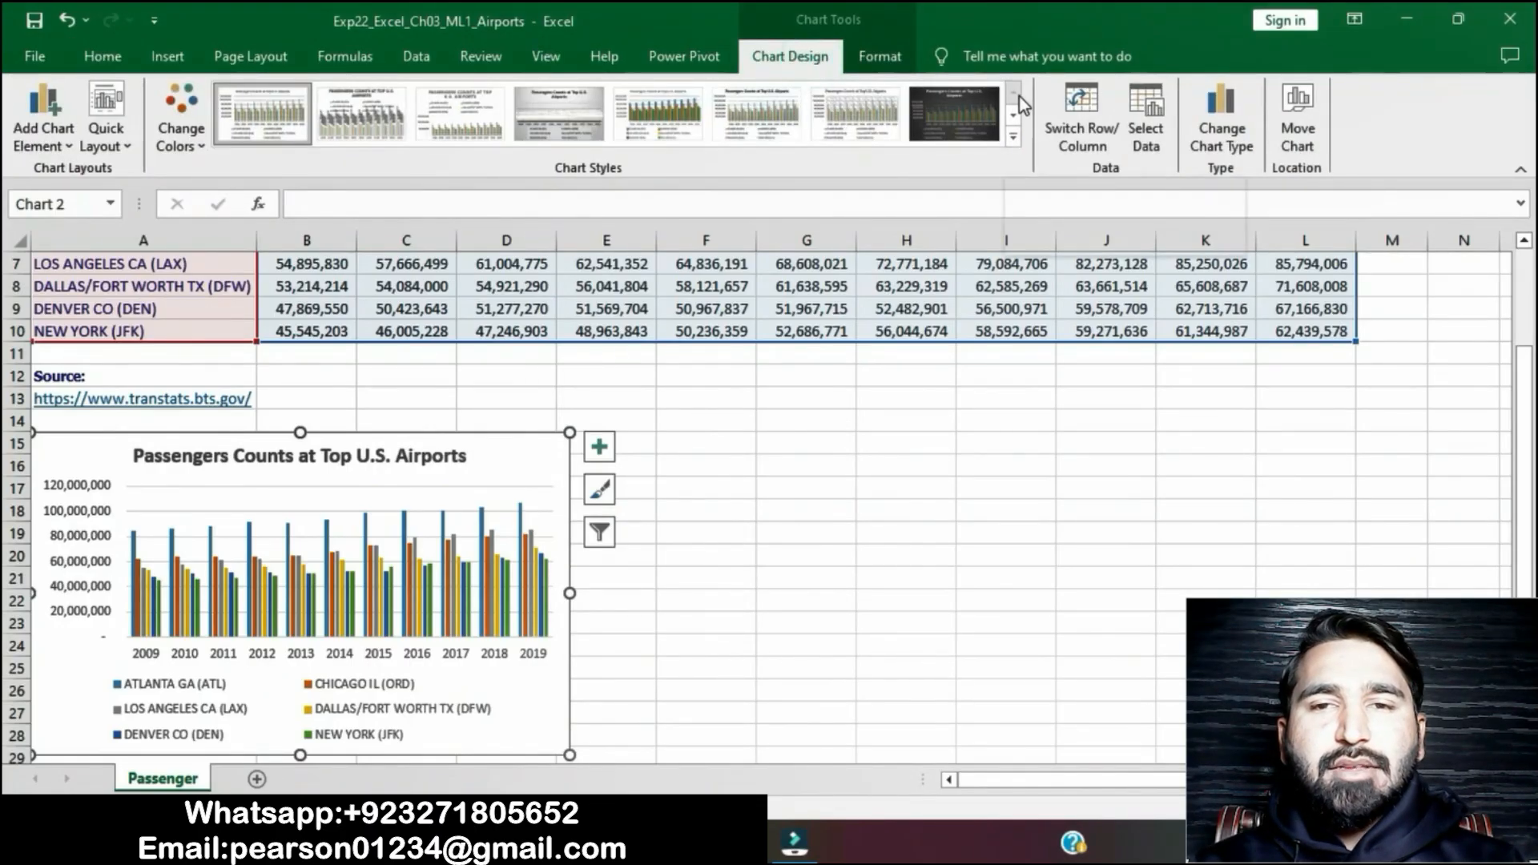
pyautogui.click(1084, 106)
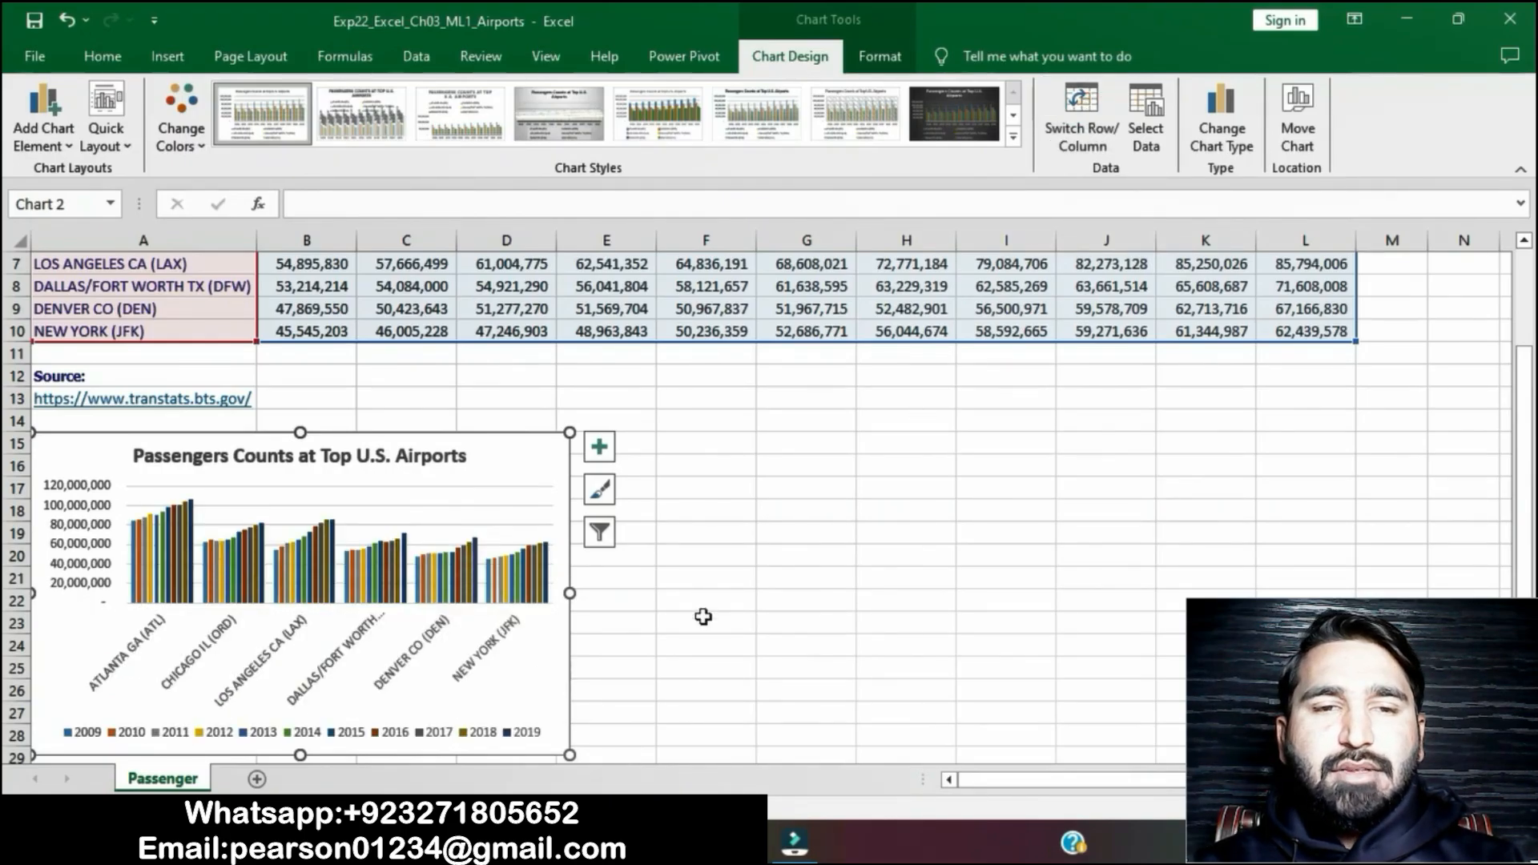
pyautogui.hotkey('alt', 'Tab')
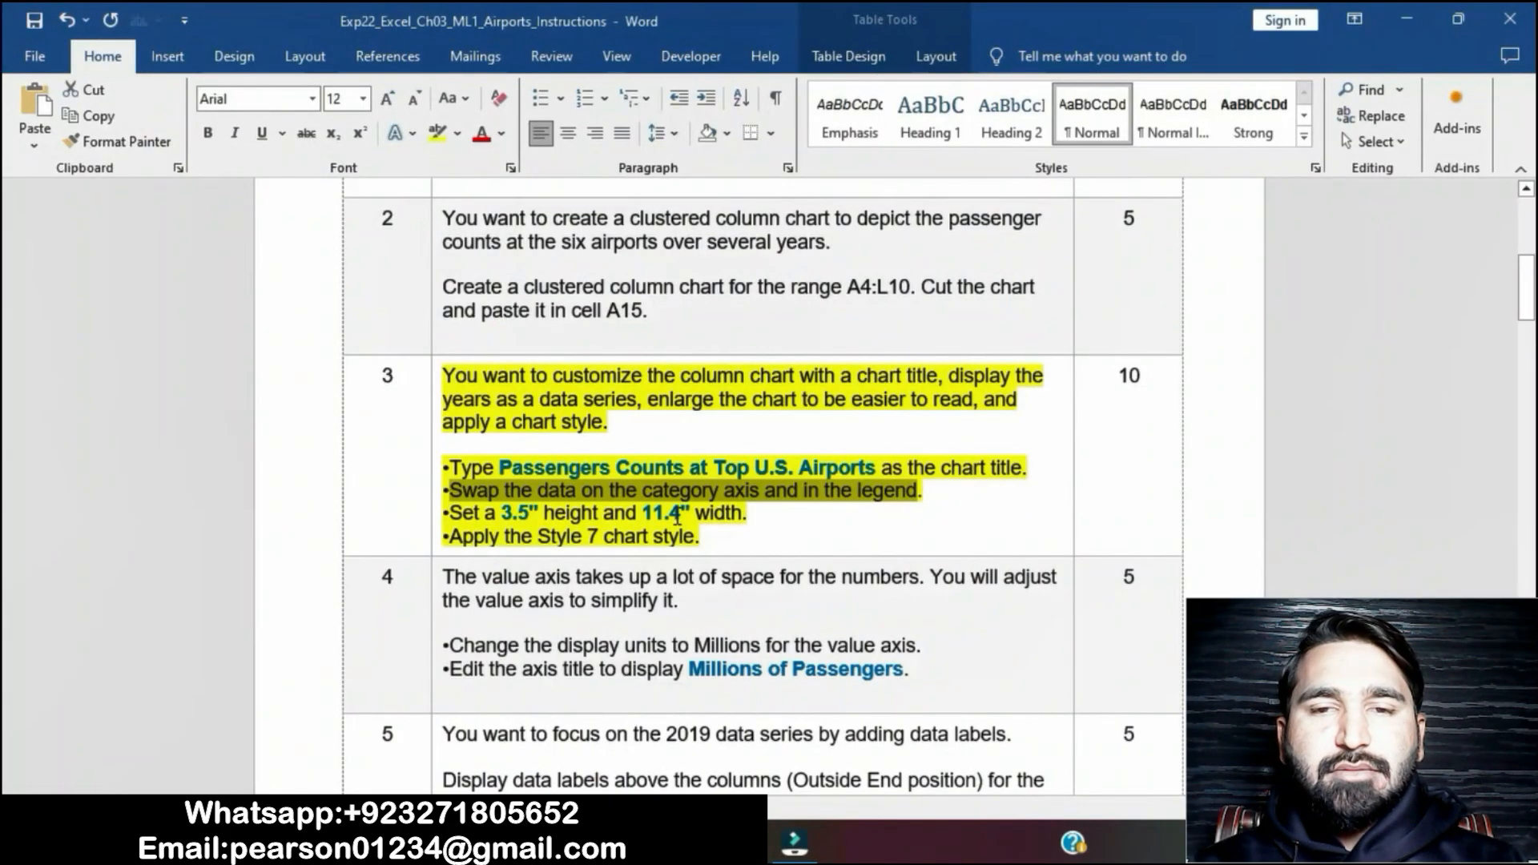
# Mark the chart size bullet in step 3 of the Word instructions, and set the Excel column chart to 3.5" height and 11.4" width.
pyautogui.click(696, 513)
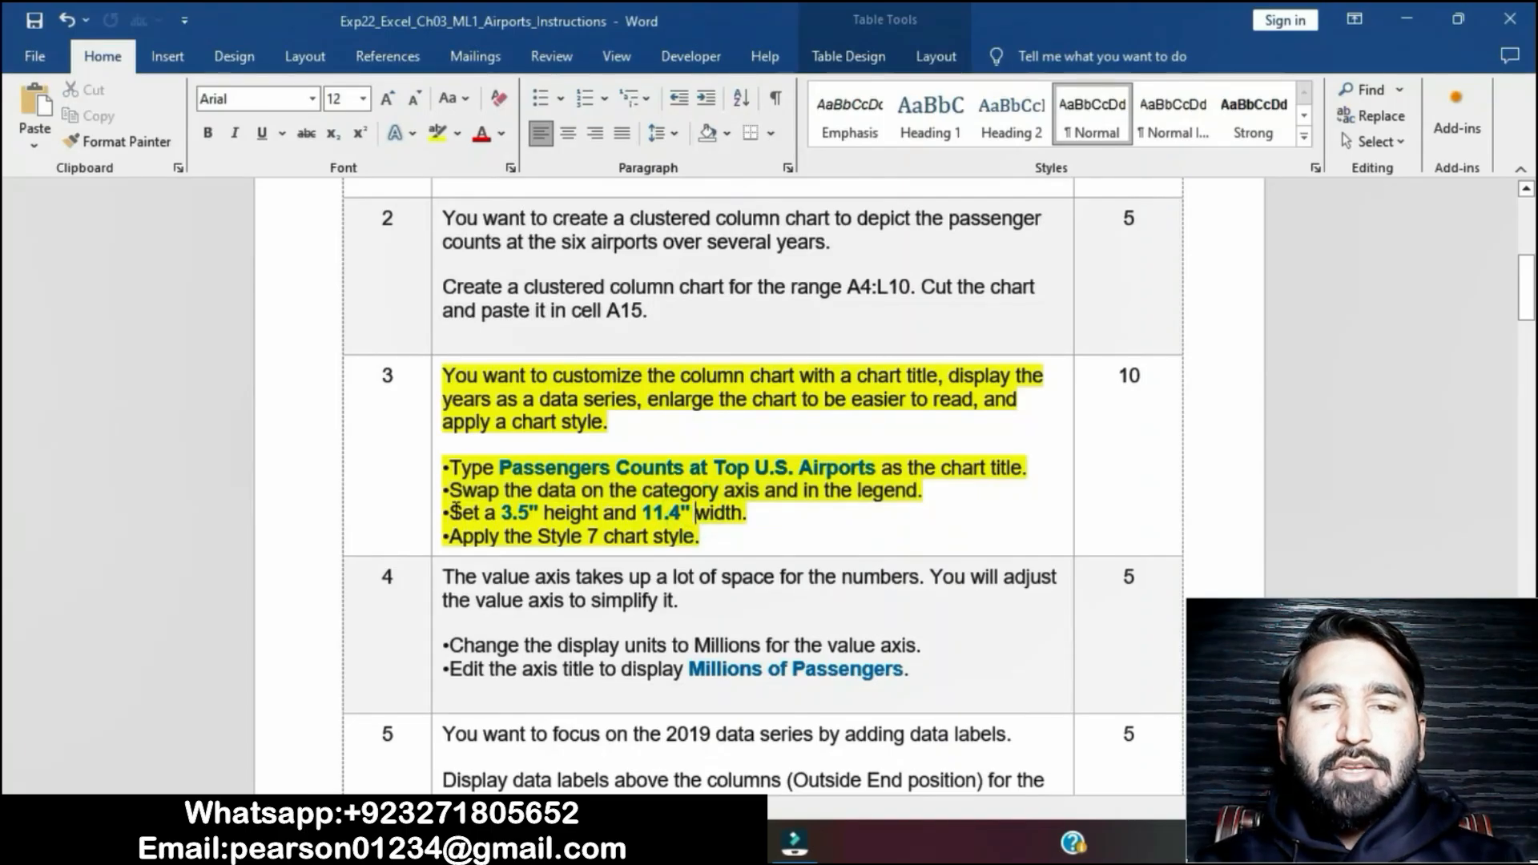
pyautogui.moveTo(460, 511); pyautogui.dragTo(746, 514)
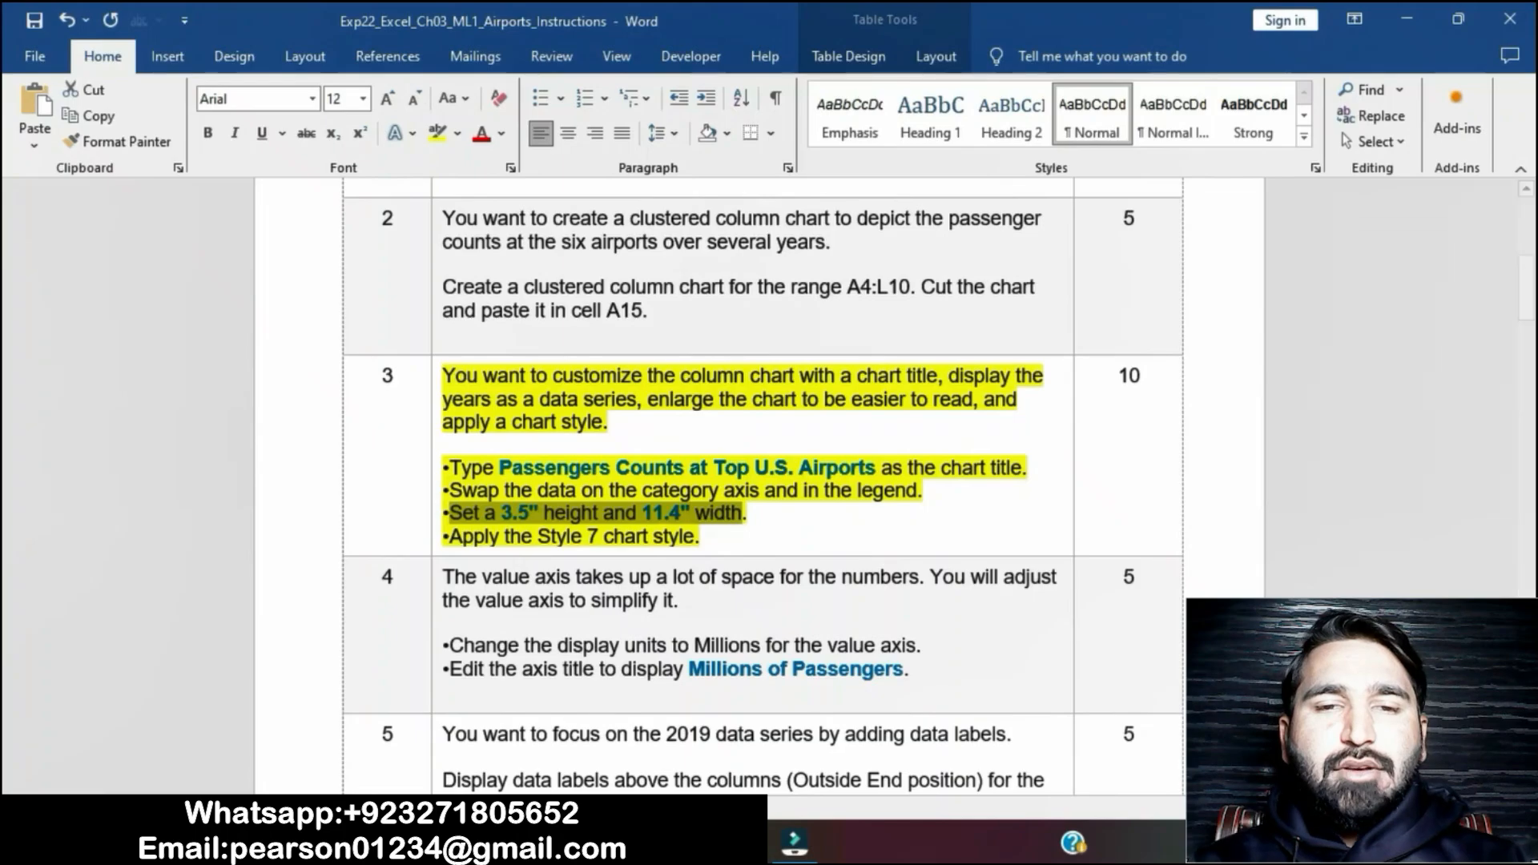
pyautogui.hotkey('alt', 'Tab')
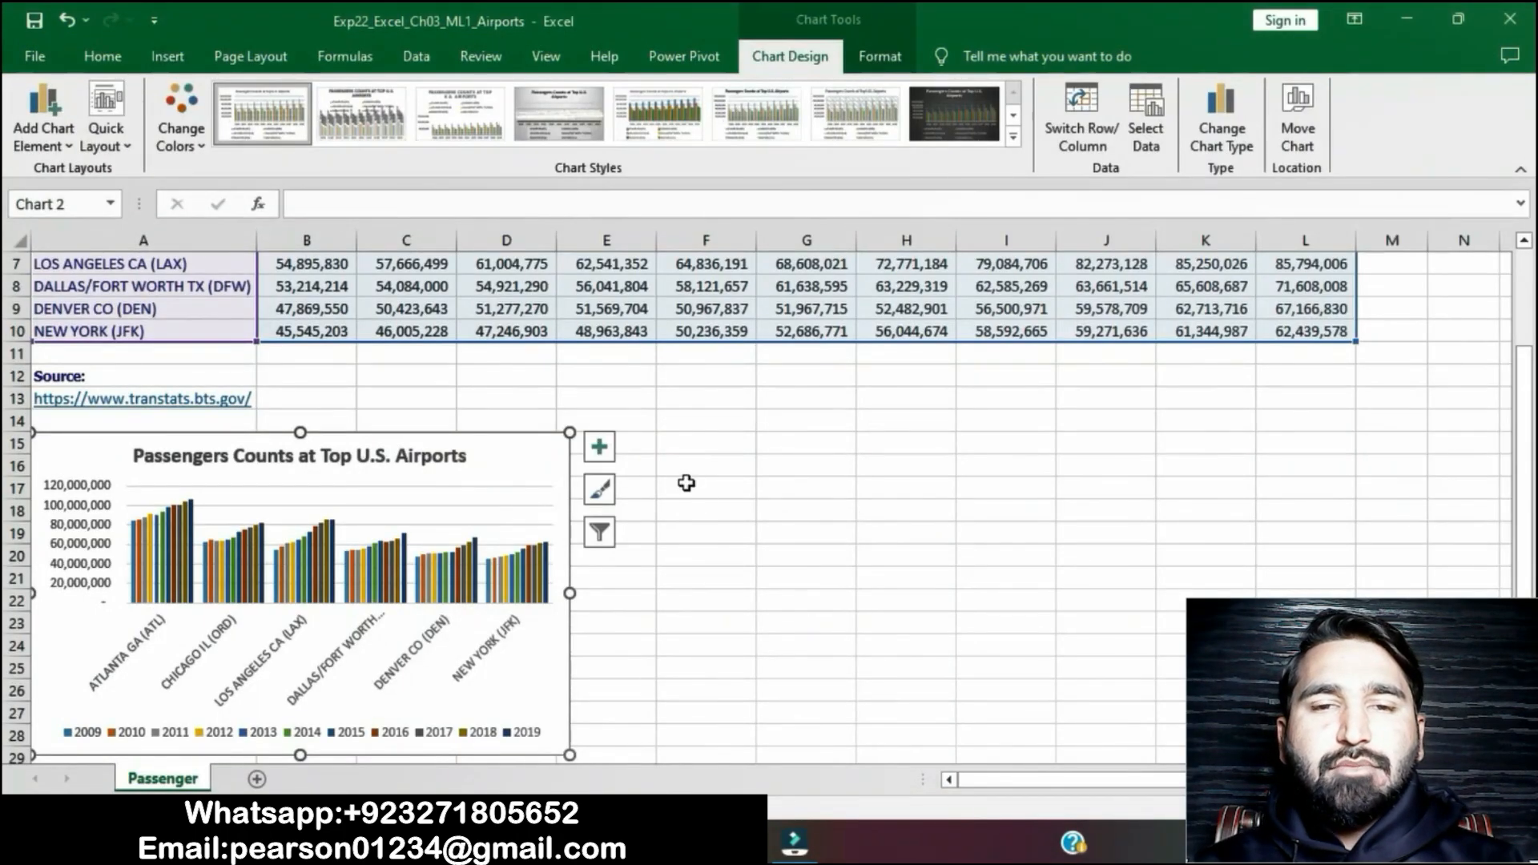
pyautogui.click(881, 48)
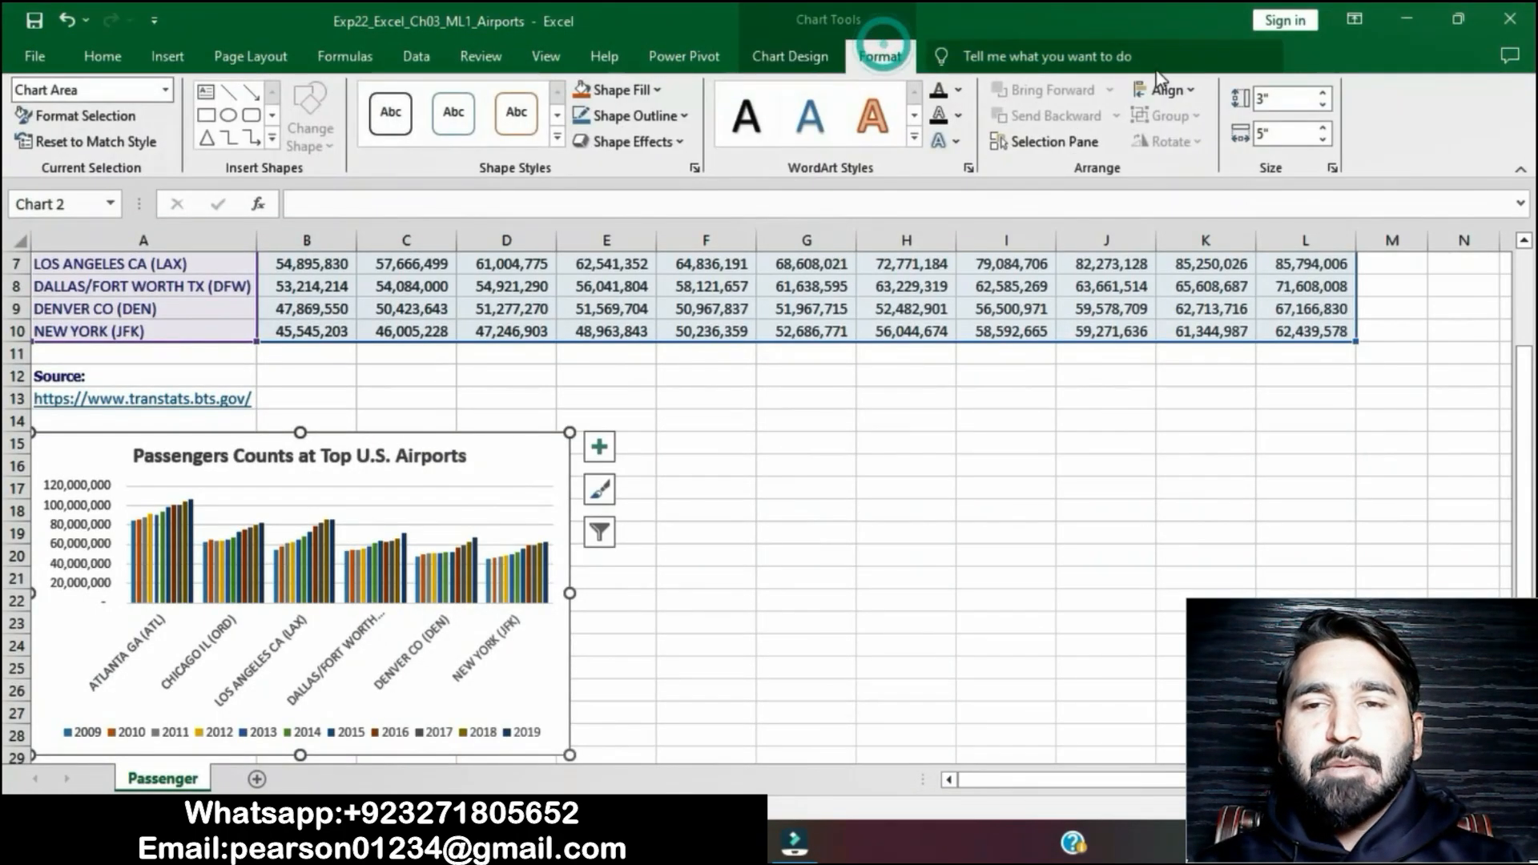
pyautogui.click(1322, 93)
pyautogui.click(1322, 93)
pyautogui.click(1322, 93)
pyautogui.click(1322, 93)
pyautogui.click(1322, 93)
pyautogui.click(1276, 134)
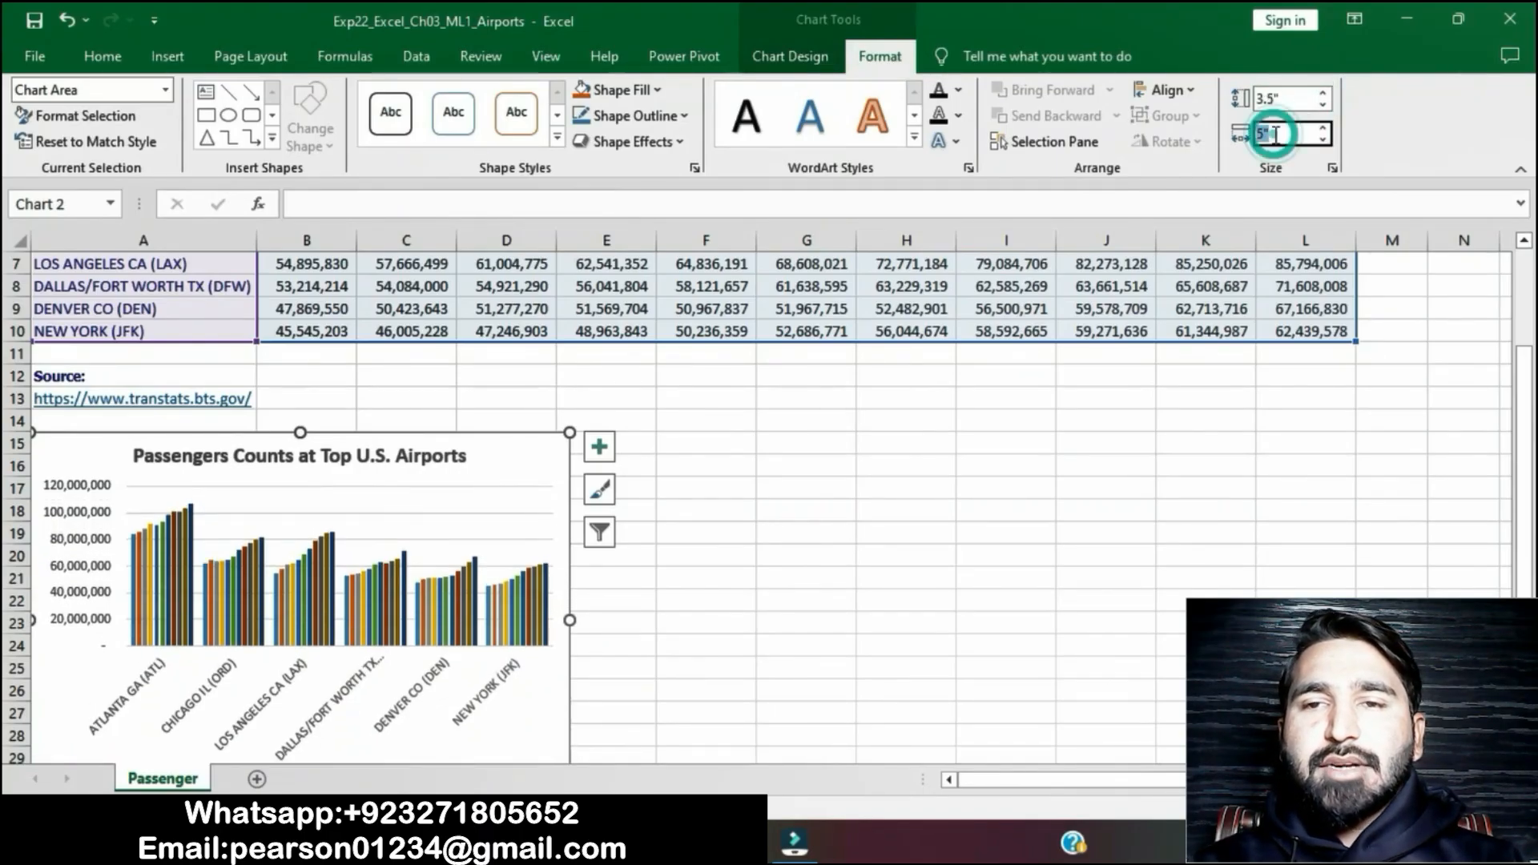
pyautogui.write('11.4')
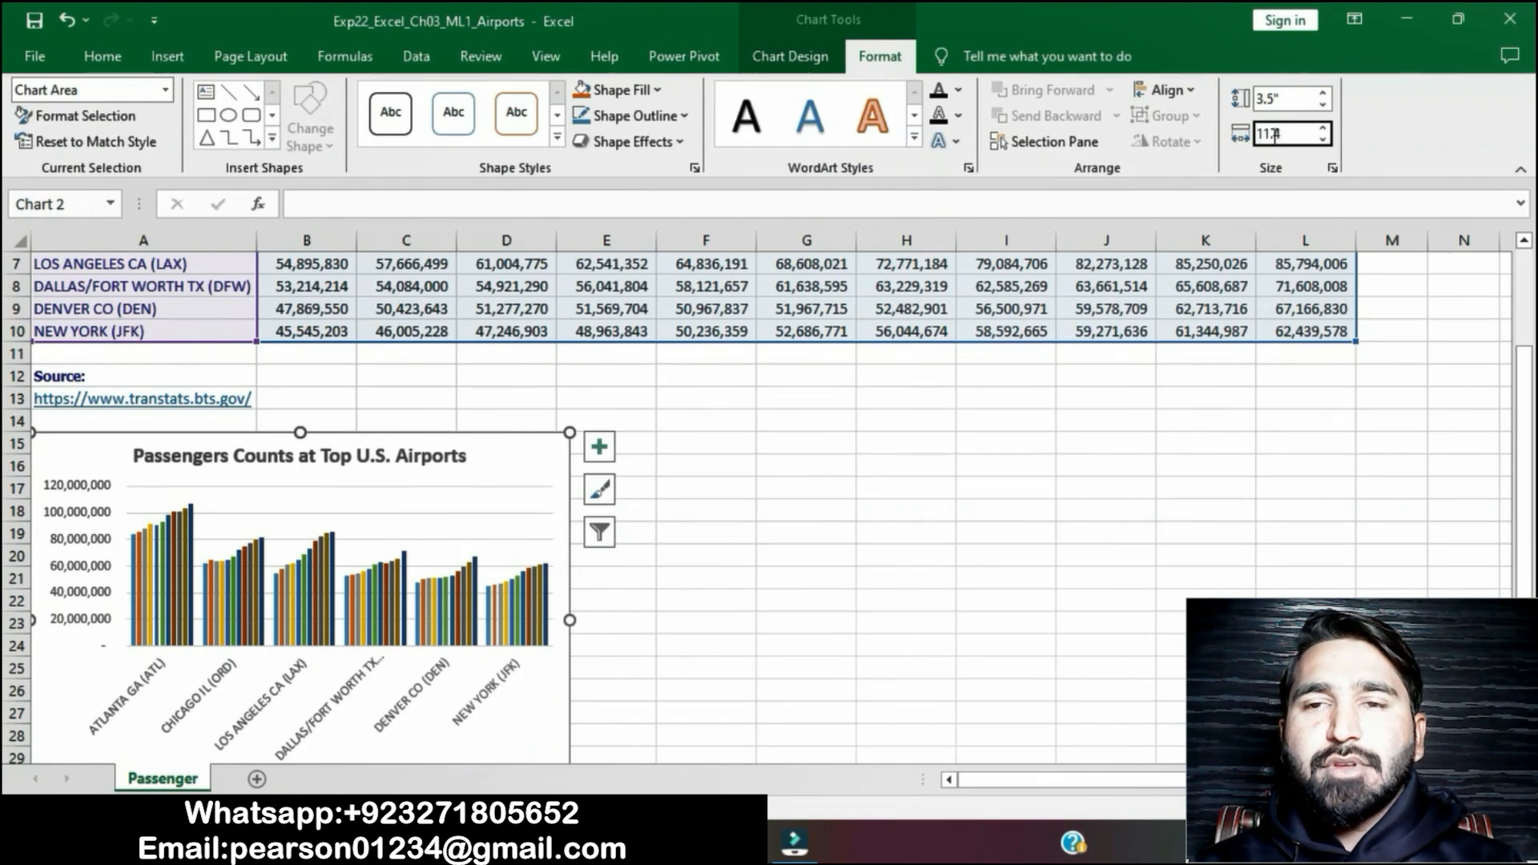
pyautogui.click(1075, 484)
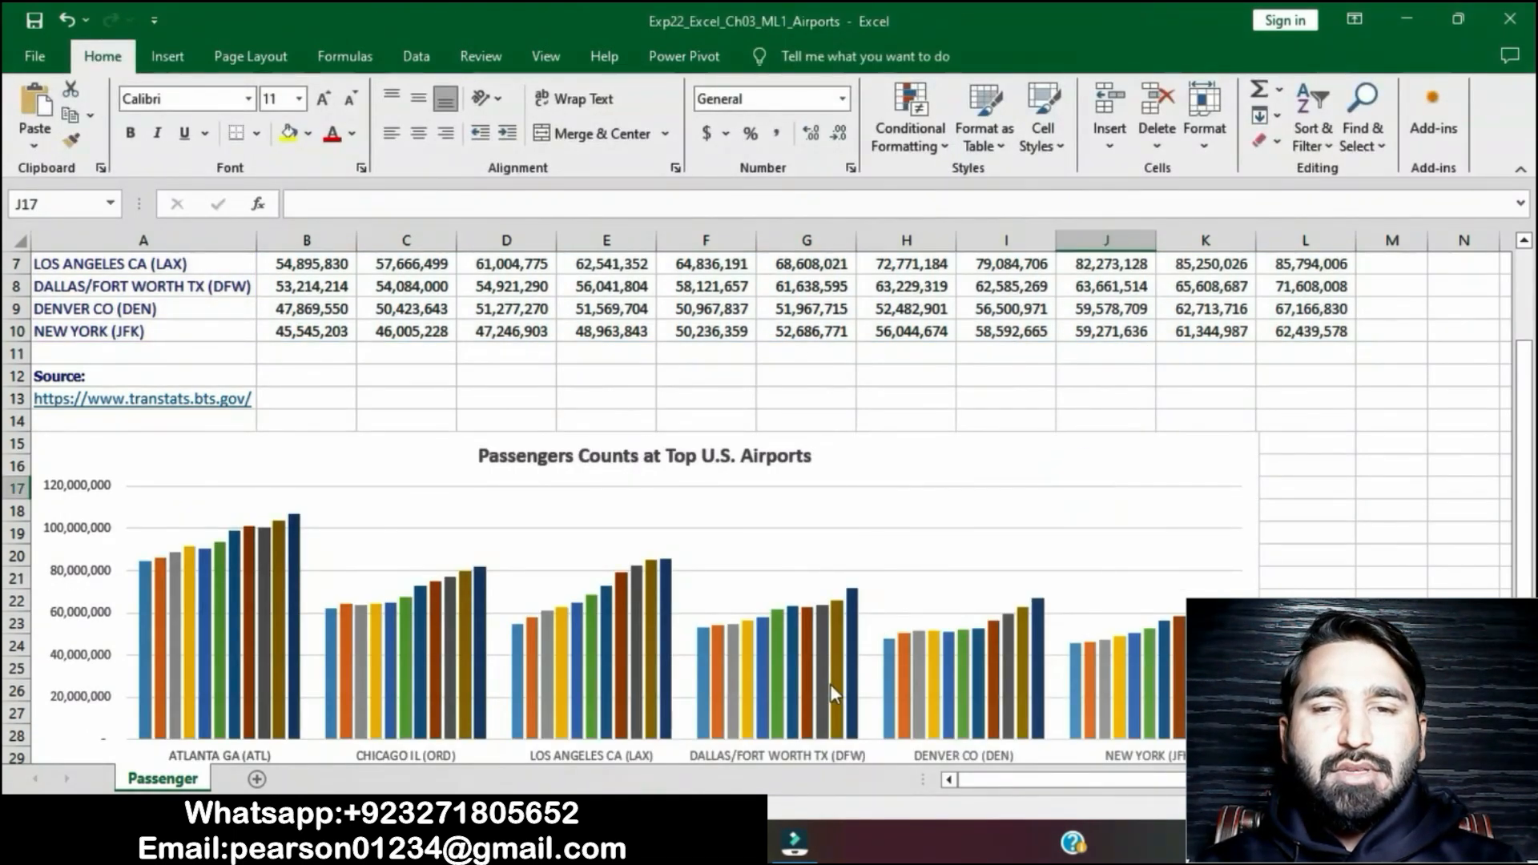
# Mark the chart style bullet in the Word instructions, and apply Style 7 to the Excel column chart.
pyautogui.hotkey('alt', 'Tab')
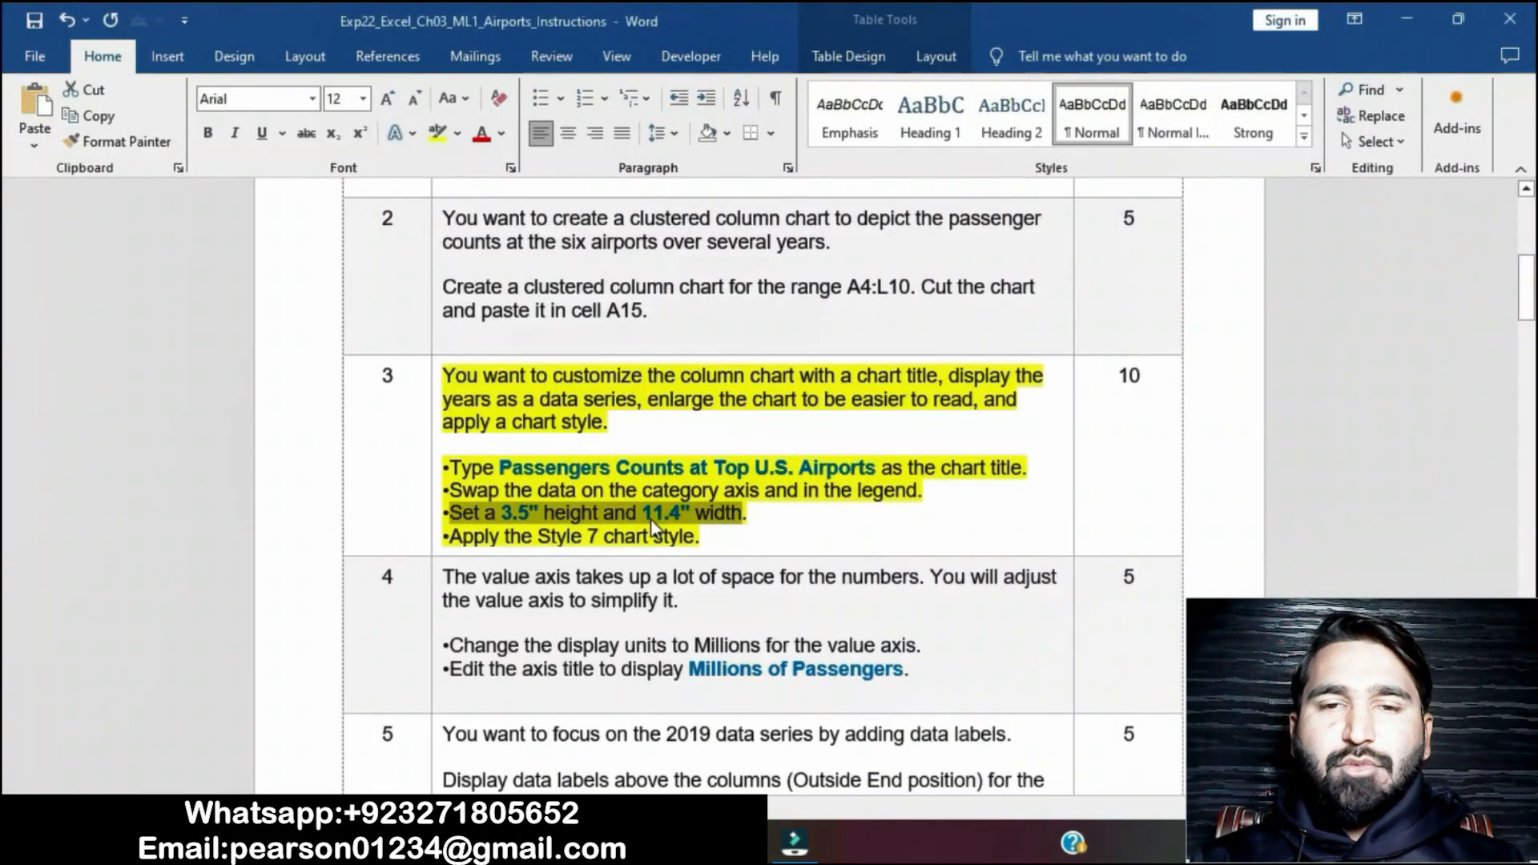
pyautogui.click(719, 524)
pyautogui.moveTo(453, 535); pyautogui.dragTo(696, 537)
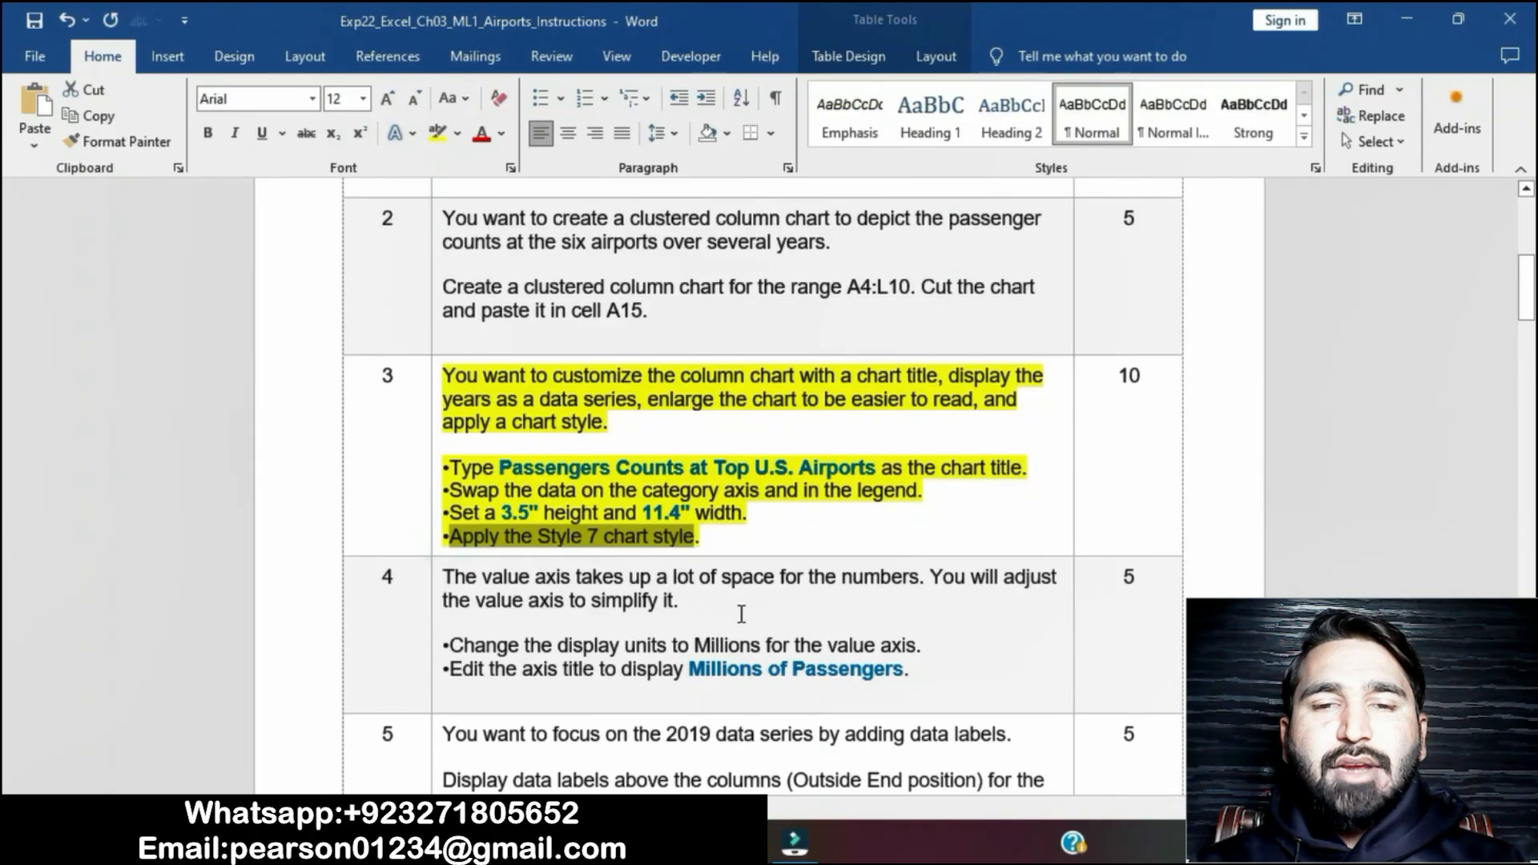
pyautogui.hotkey('alt', 'Tab')
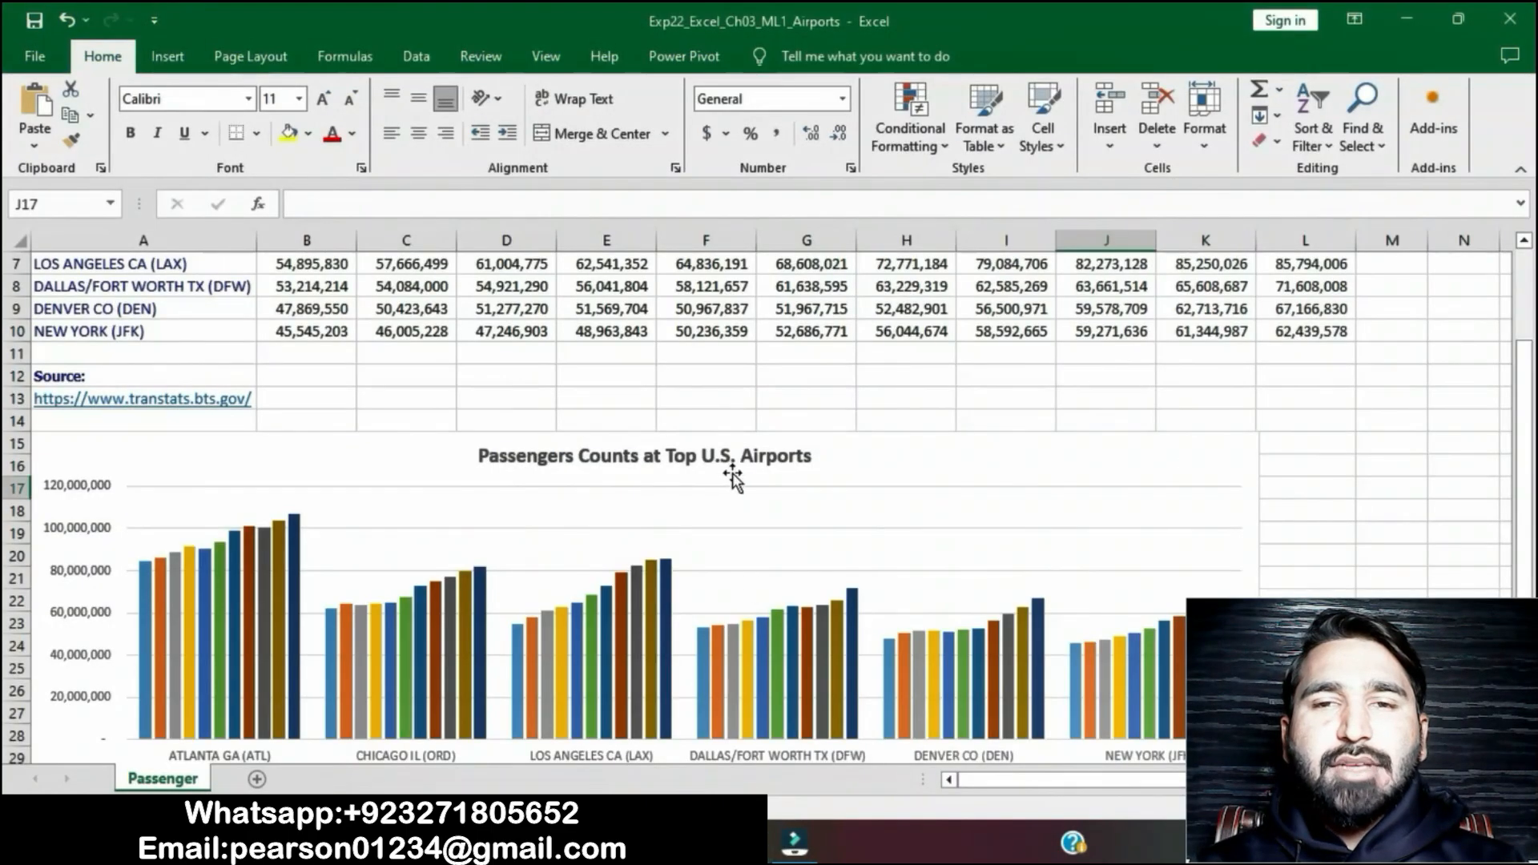
pyautogui.click(994, 446)
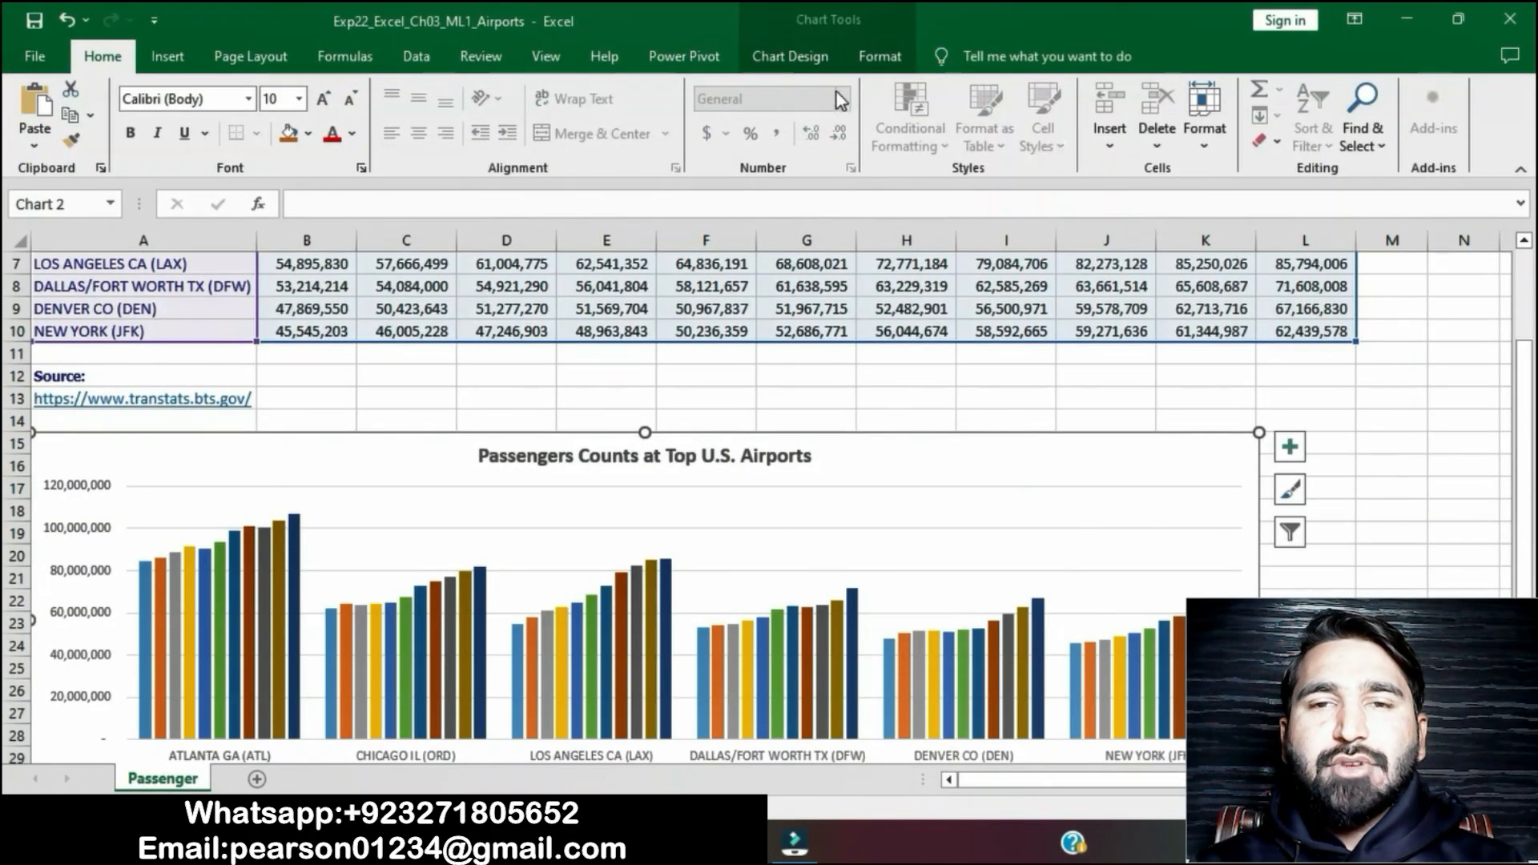
pyautogui.click(791, 54)
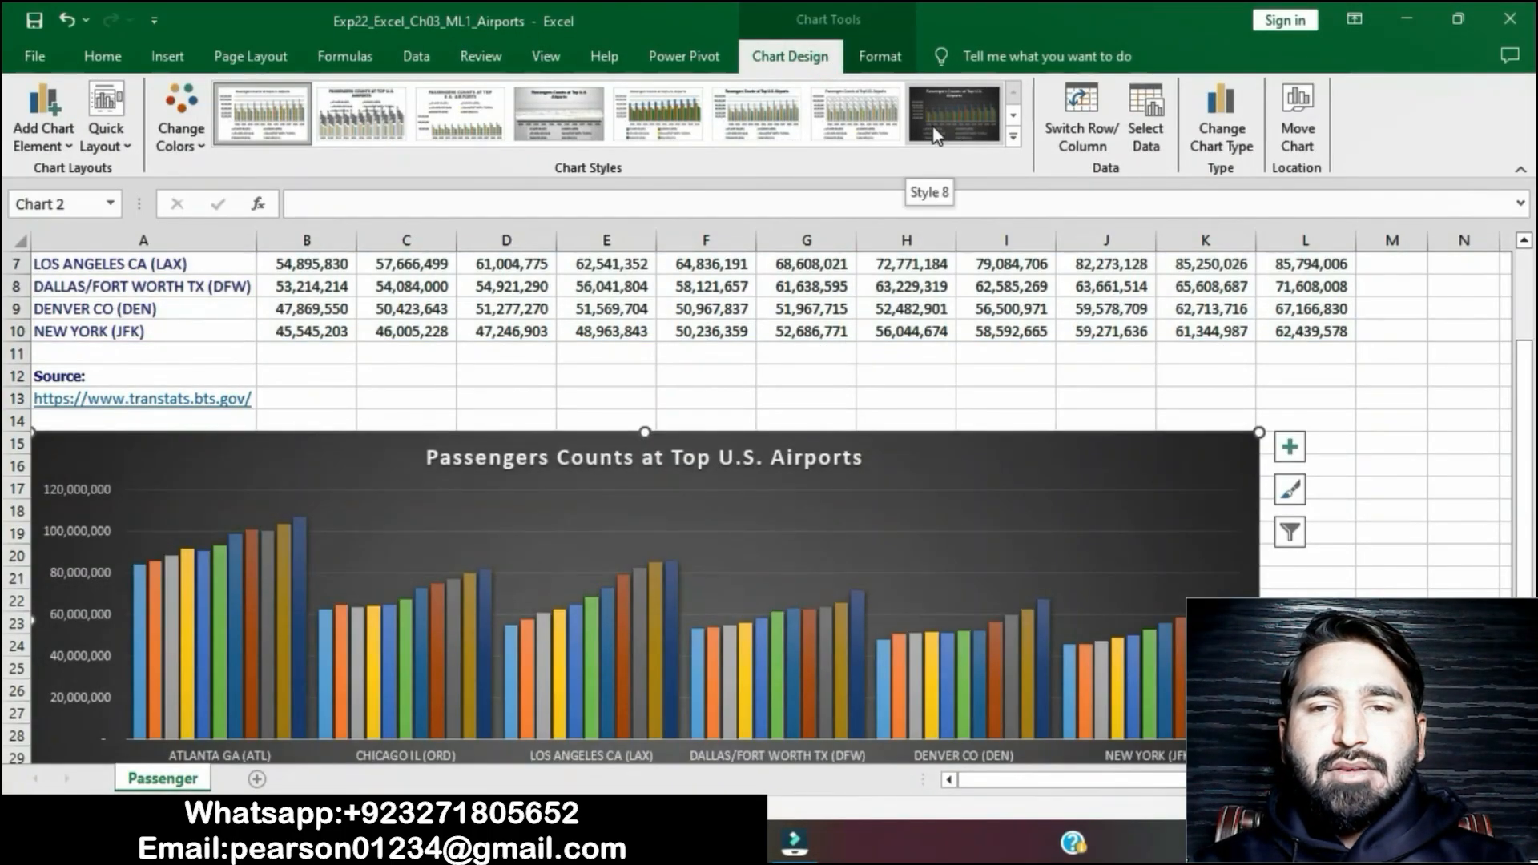
pyautogui.click(872, 117)
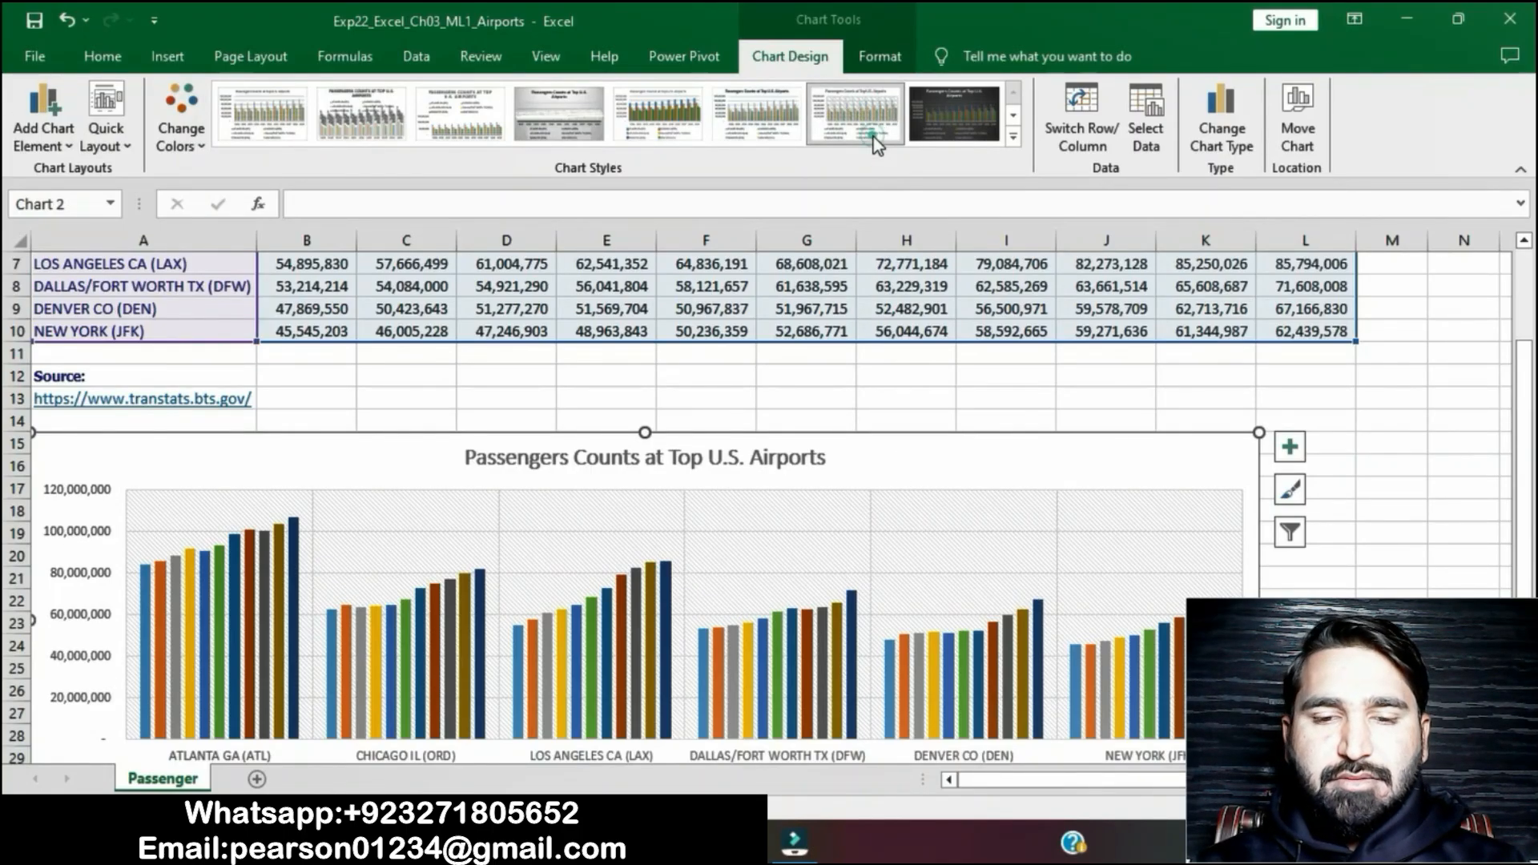
# Switch to the Word instructions, remove the yellow highlight from step 3 and highlight step 4.
pyautogui.click(690, 842)
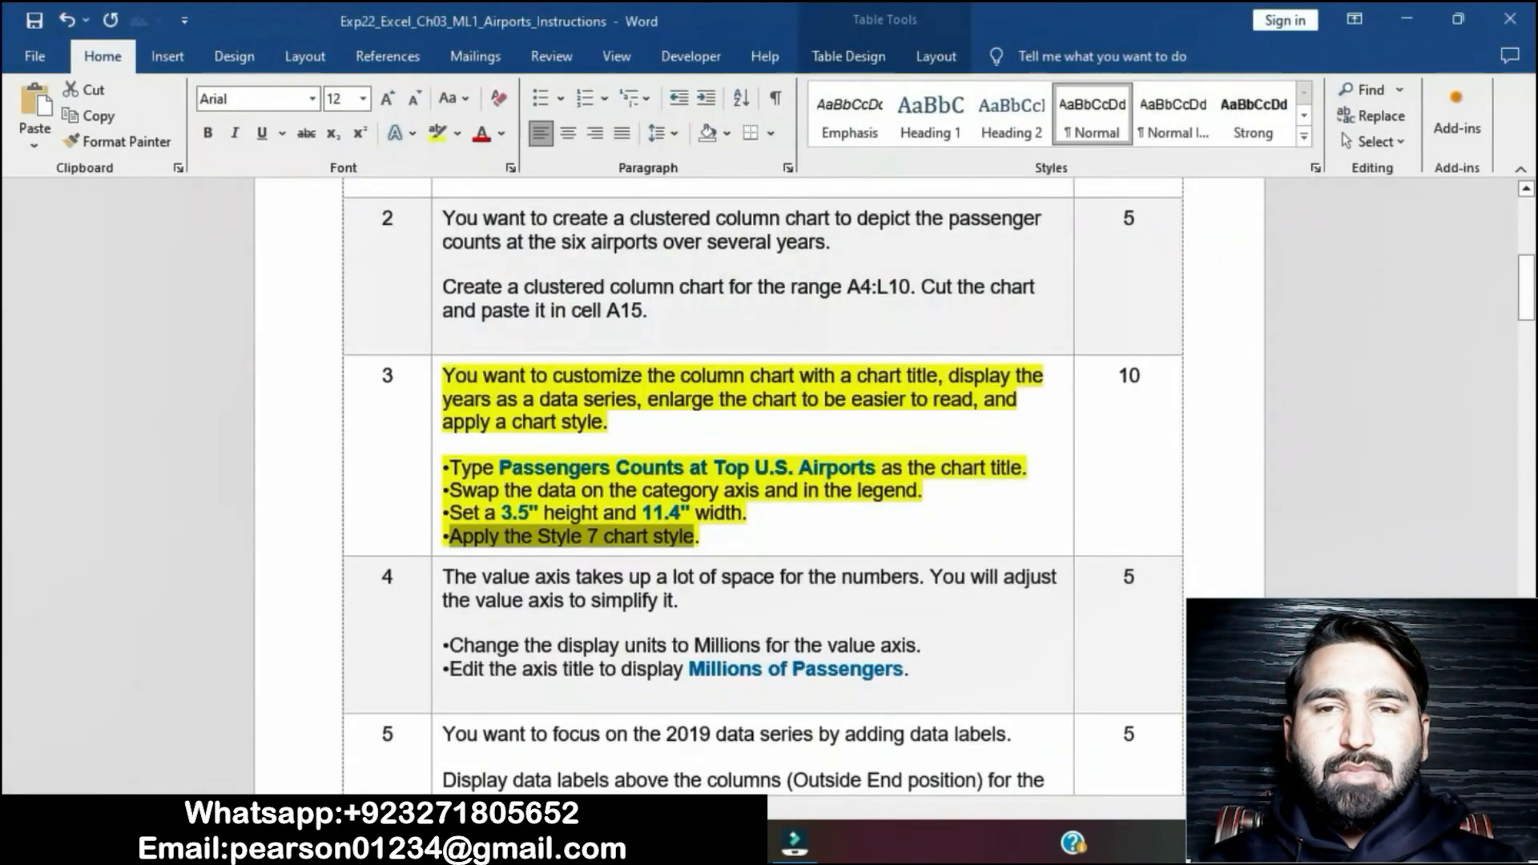
pyautogui.click(801, 500)
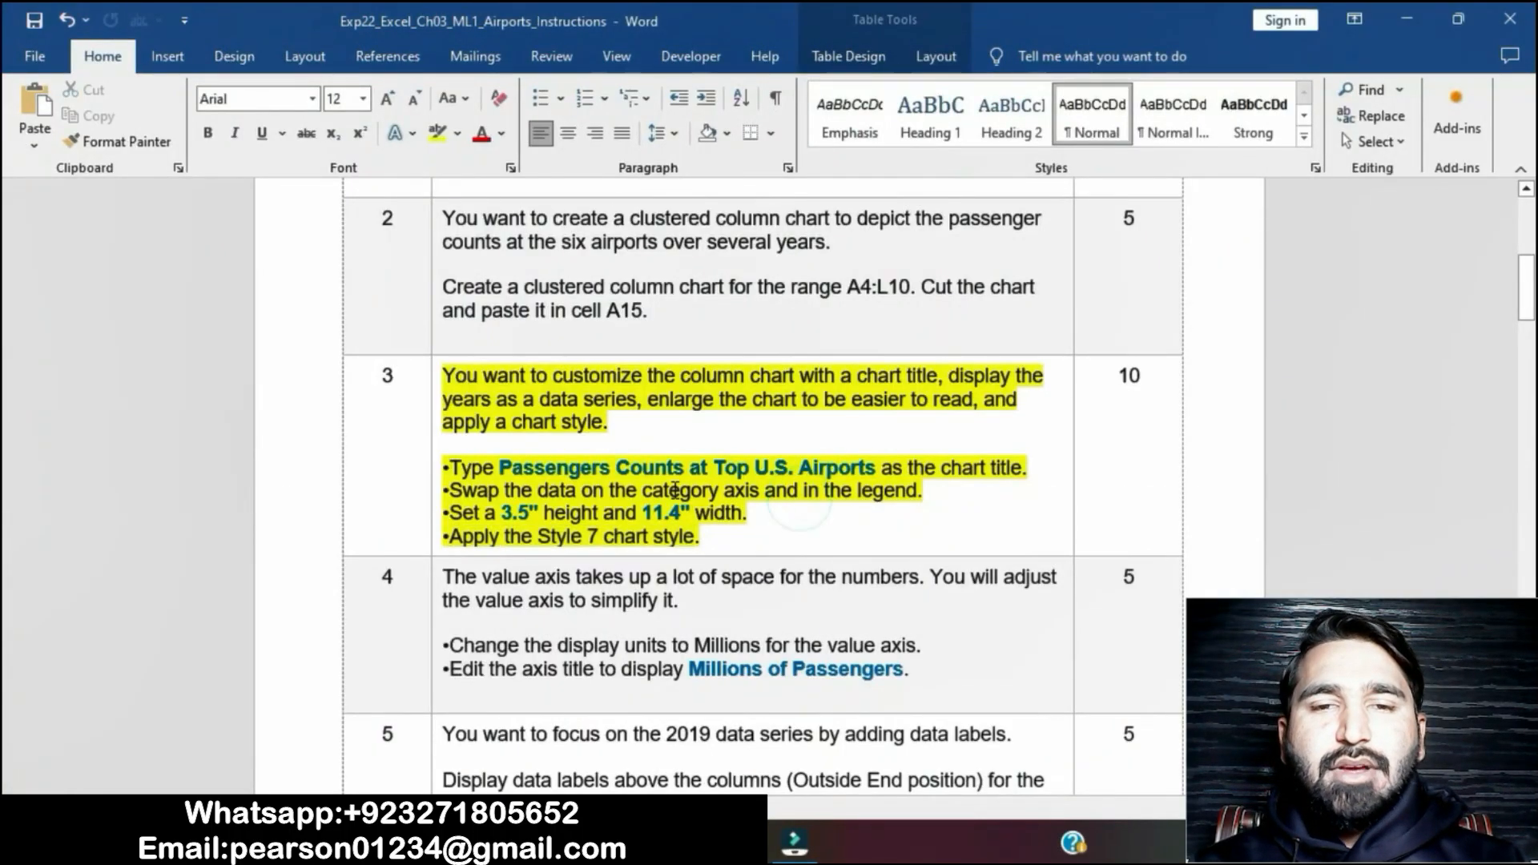
pyautogui.click(438, 383)
pyautogui.click(531, 343)
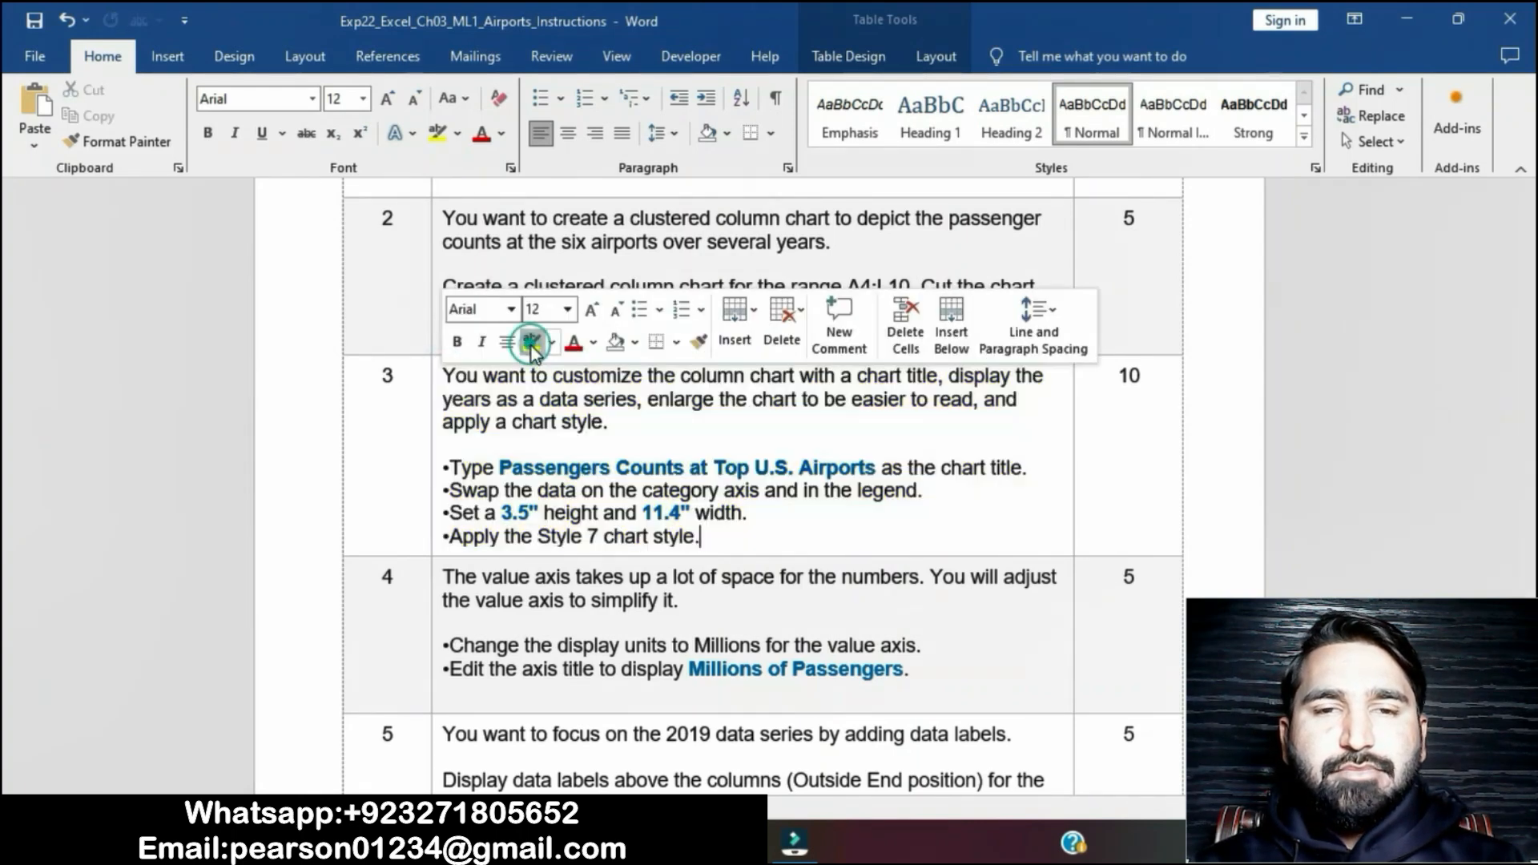
pyautogui.scroll(-5, 513, 403)
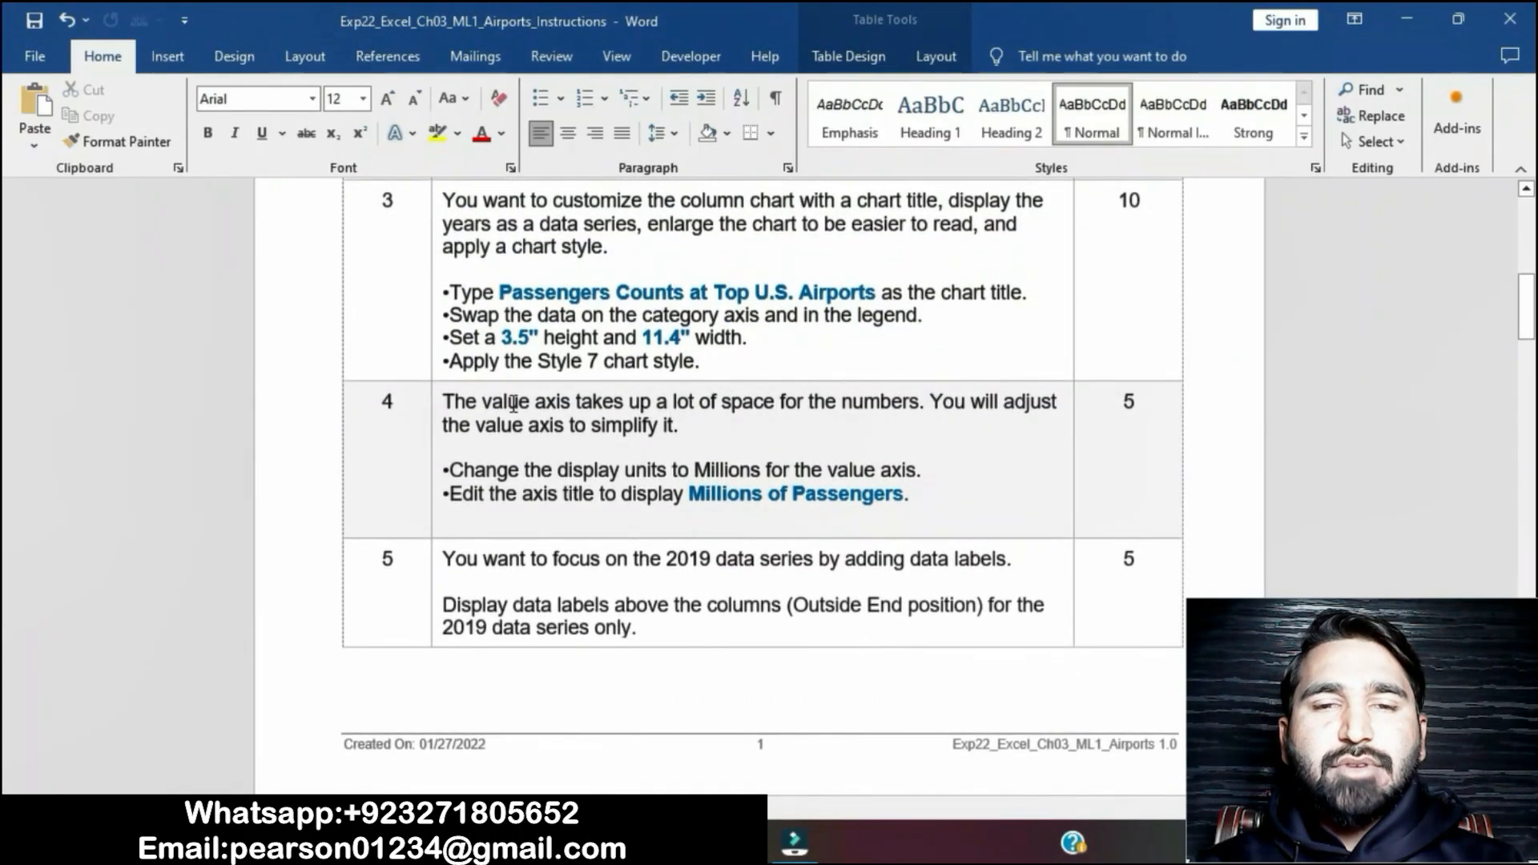
pyautogui.click(442, 404)
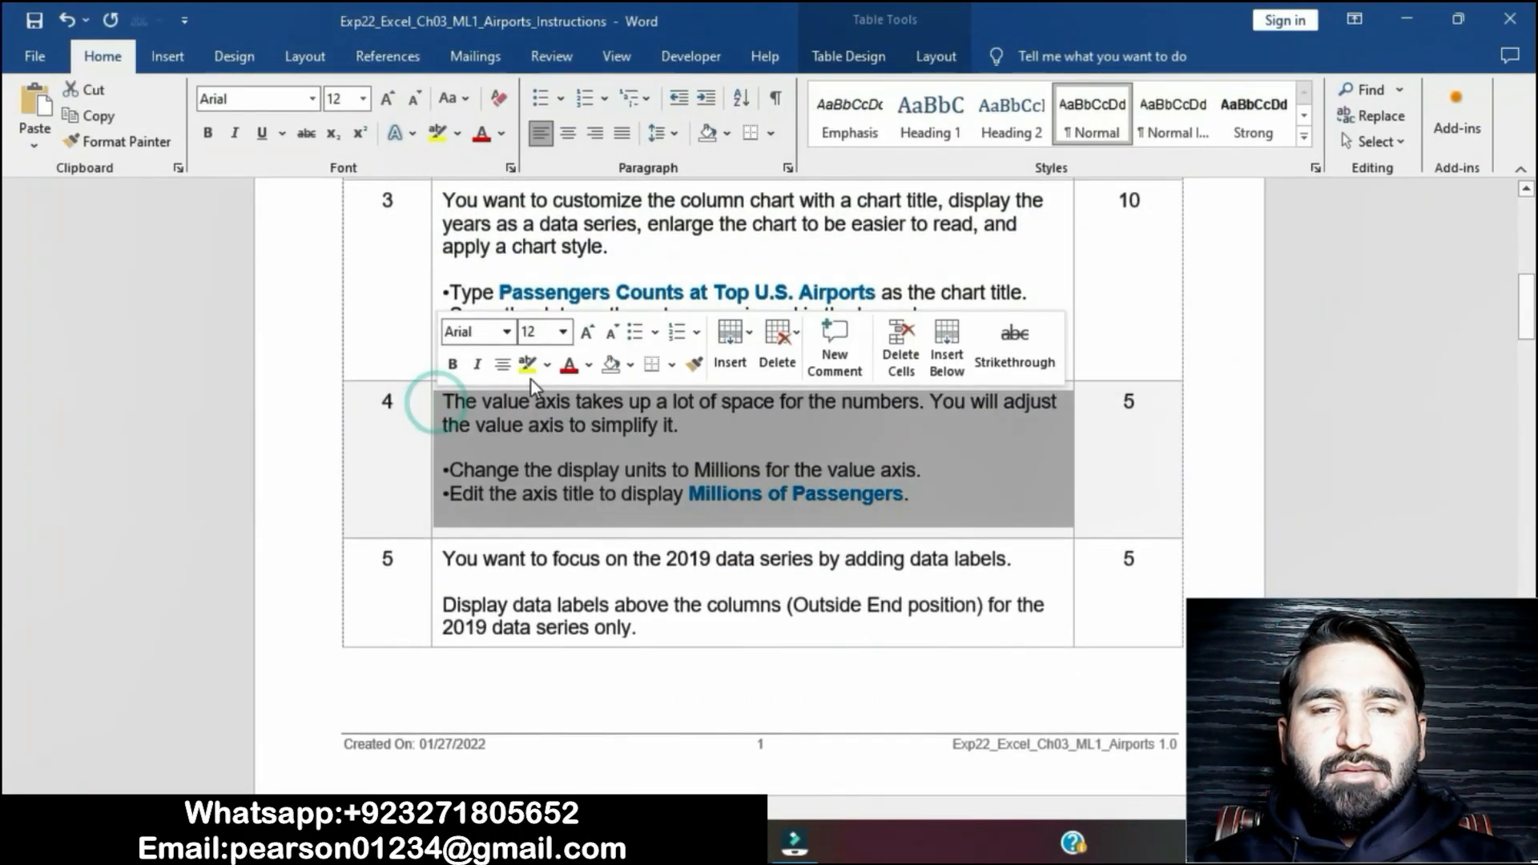
pyautogui.click(527, 365)
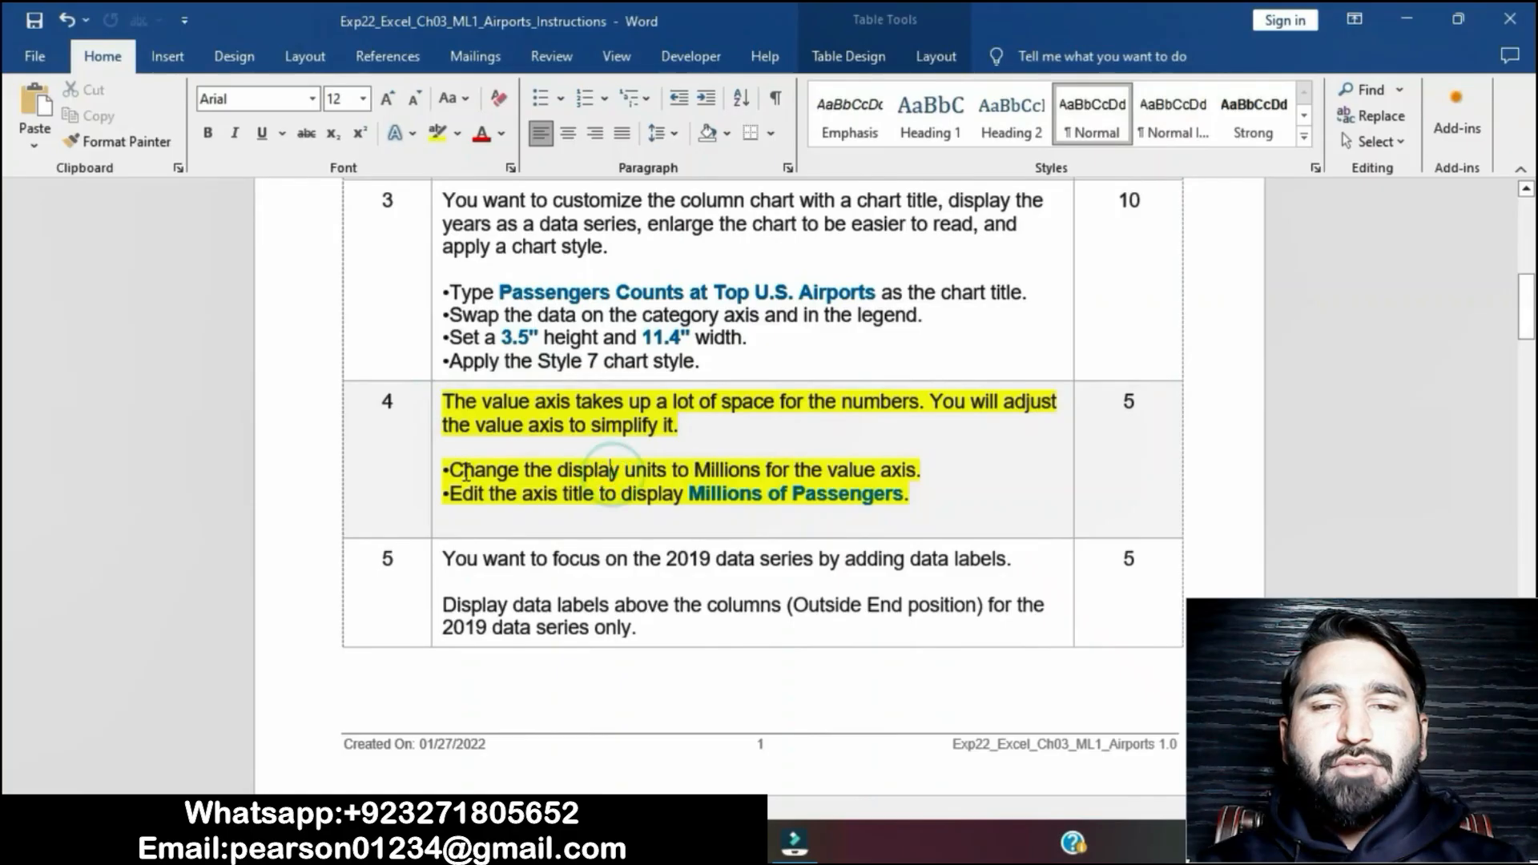
# Mark the display units bullet in step 4 in Word, and set the Excel chart's value axis display units to Millions.
pyautogui.moveTo(521, 478); pyautogui.dragTo(920, 478)
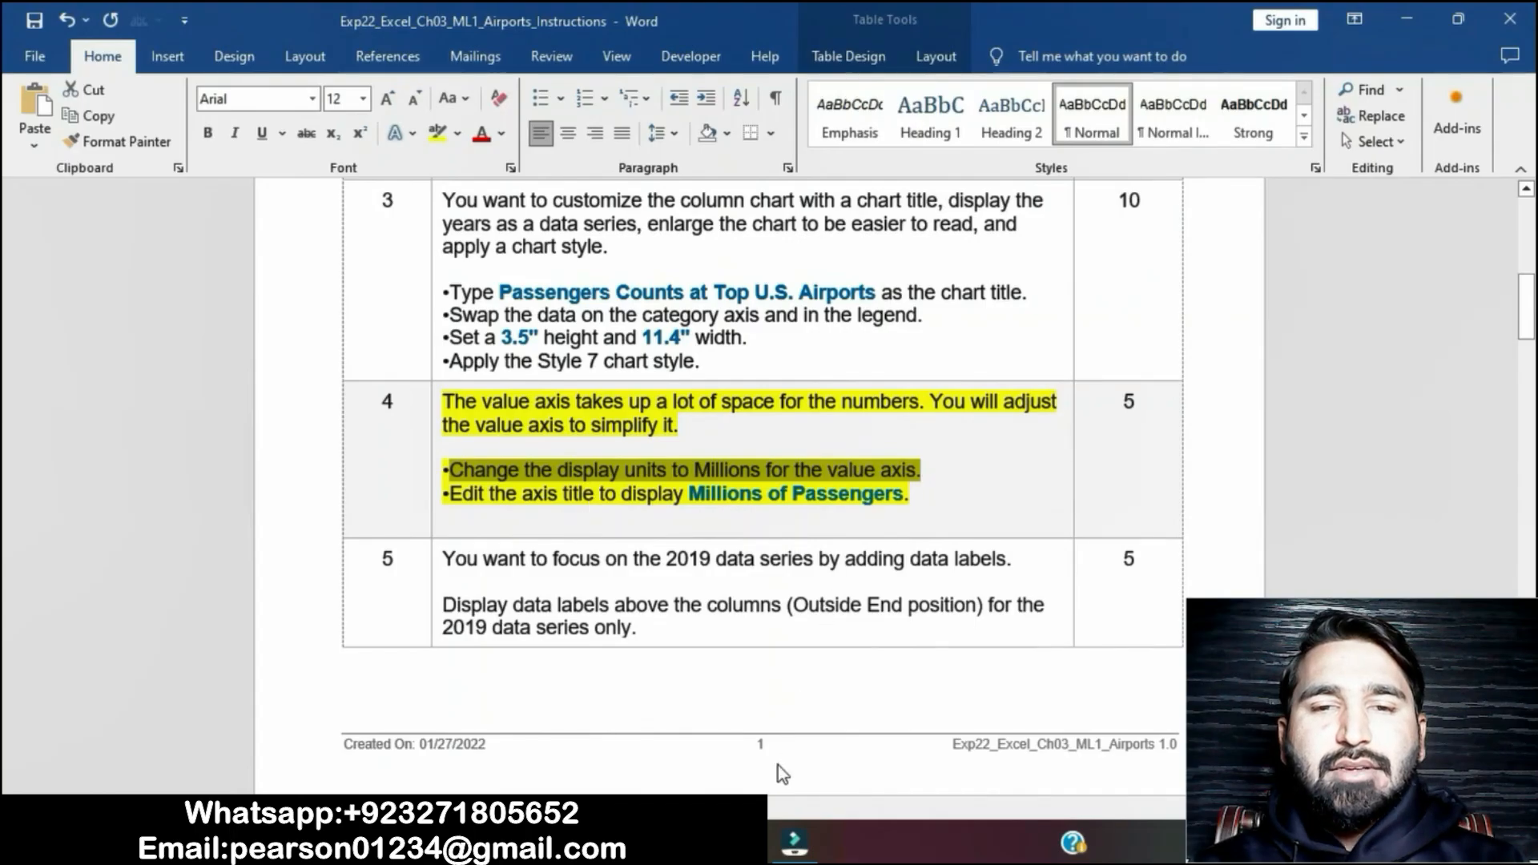
pyautogui.hotkey('alt', 'Tab')
pyautogui.scroll(-1, 624, 682)
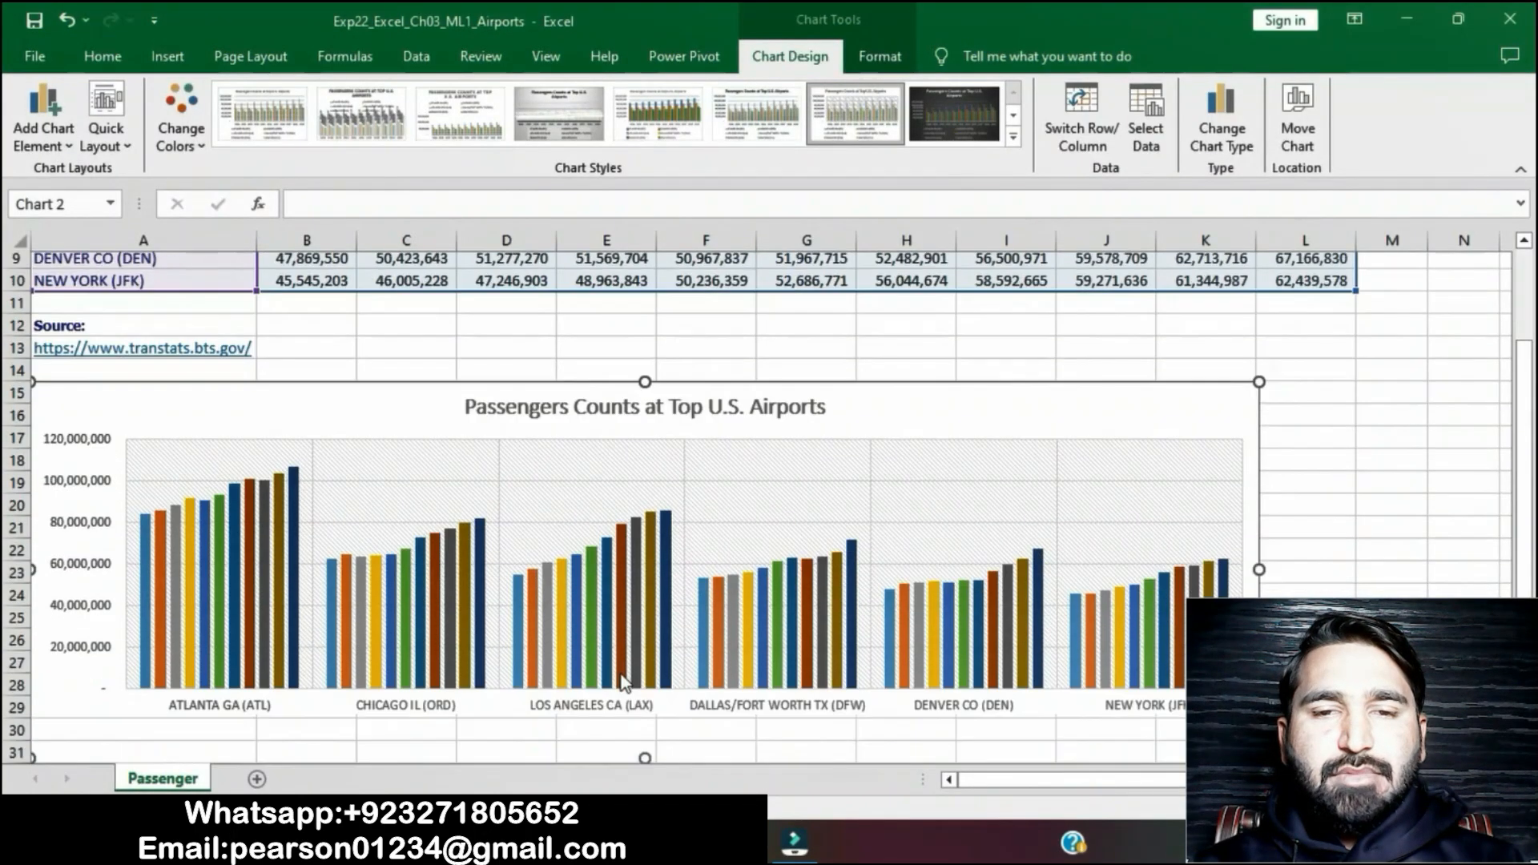
pyautogui.scroll(-2, 625, 683)
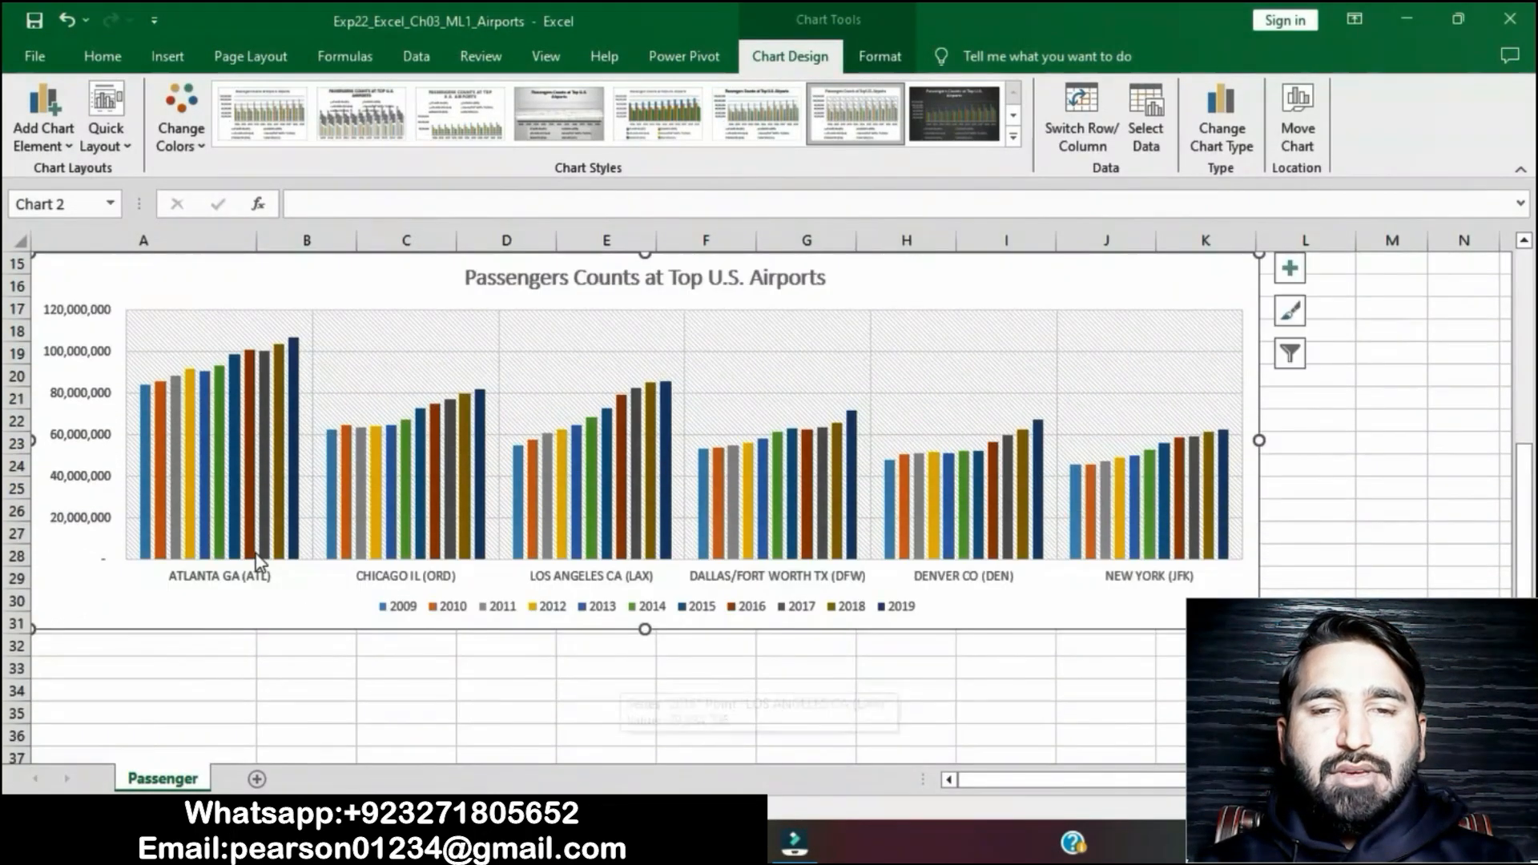
pyautogui.click(90, 524)
pyautogui.rightClick(90, 522)
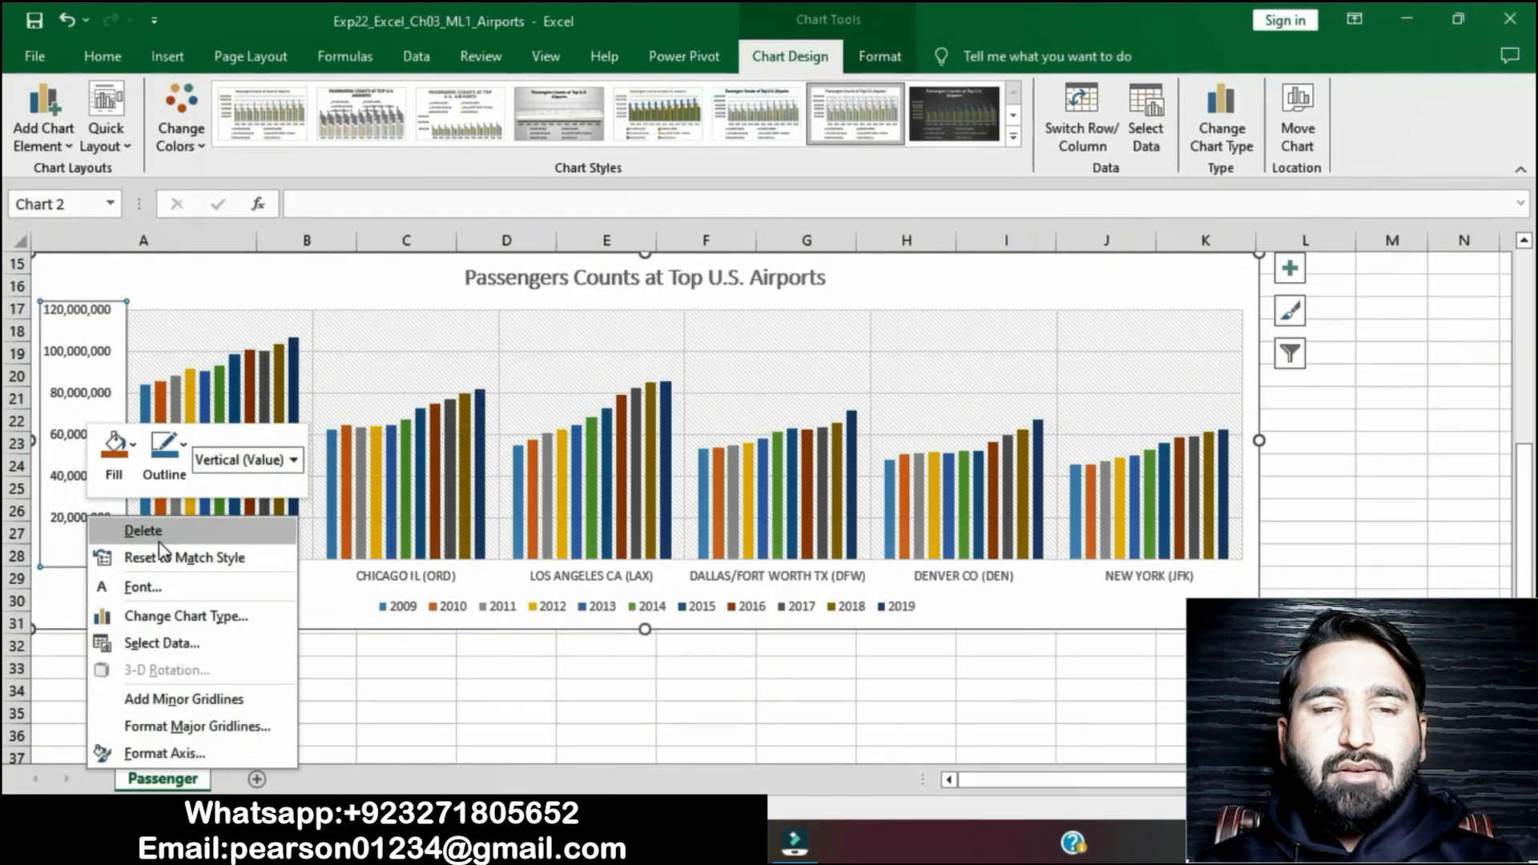
pyautogui.click(179, 751)
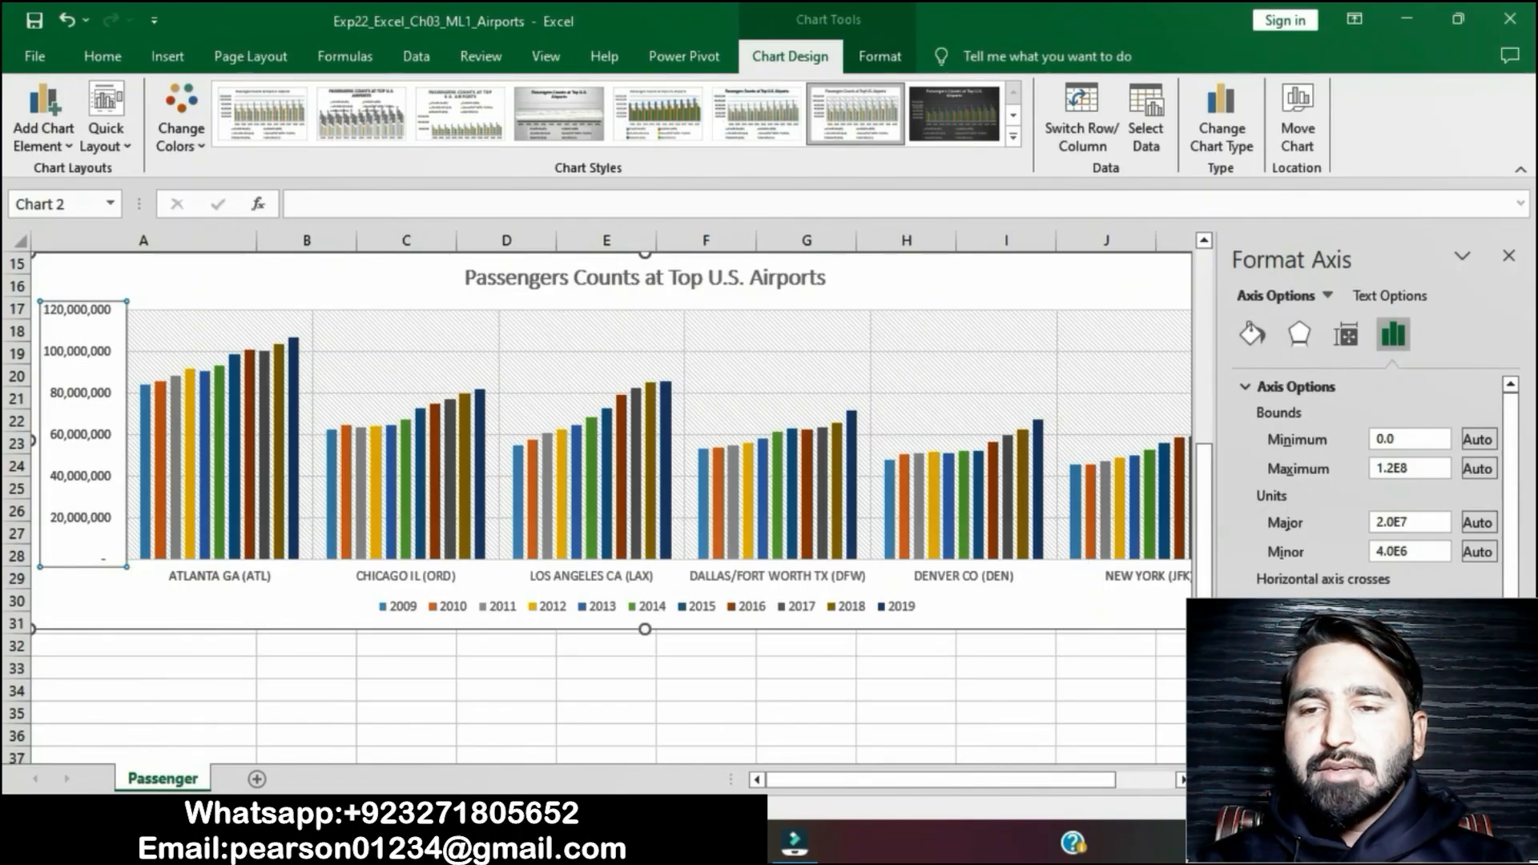
pyautogui.click(1446, 611)
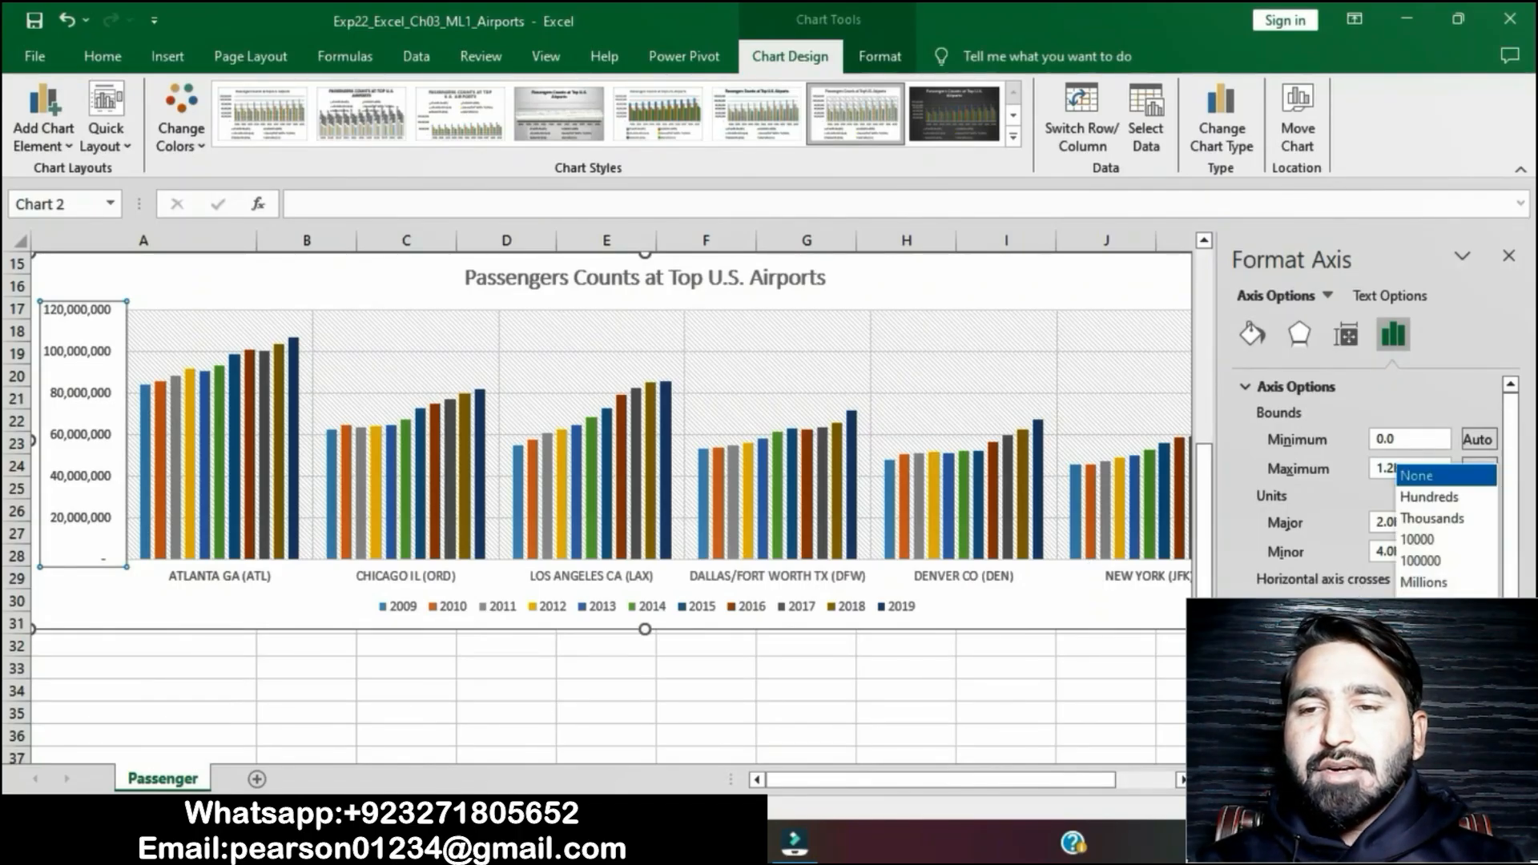
pyautogui.click(1441, 583)
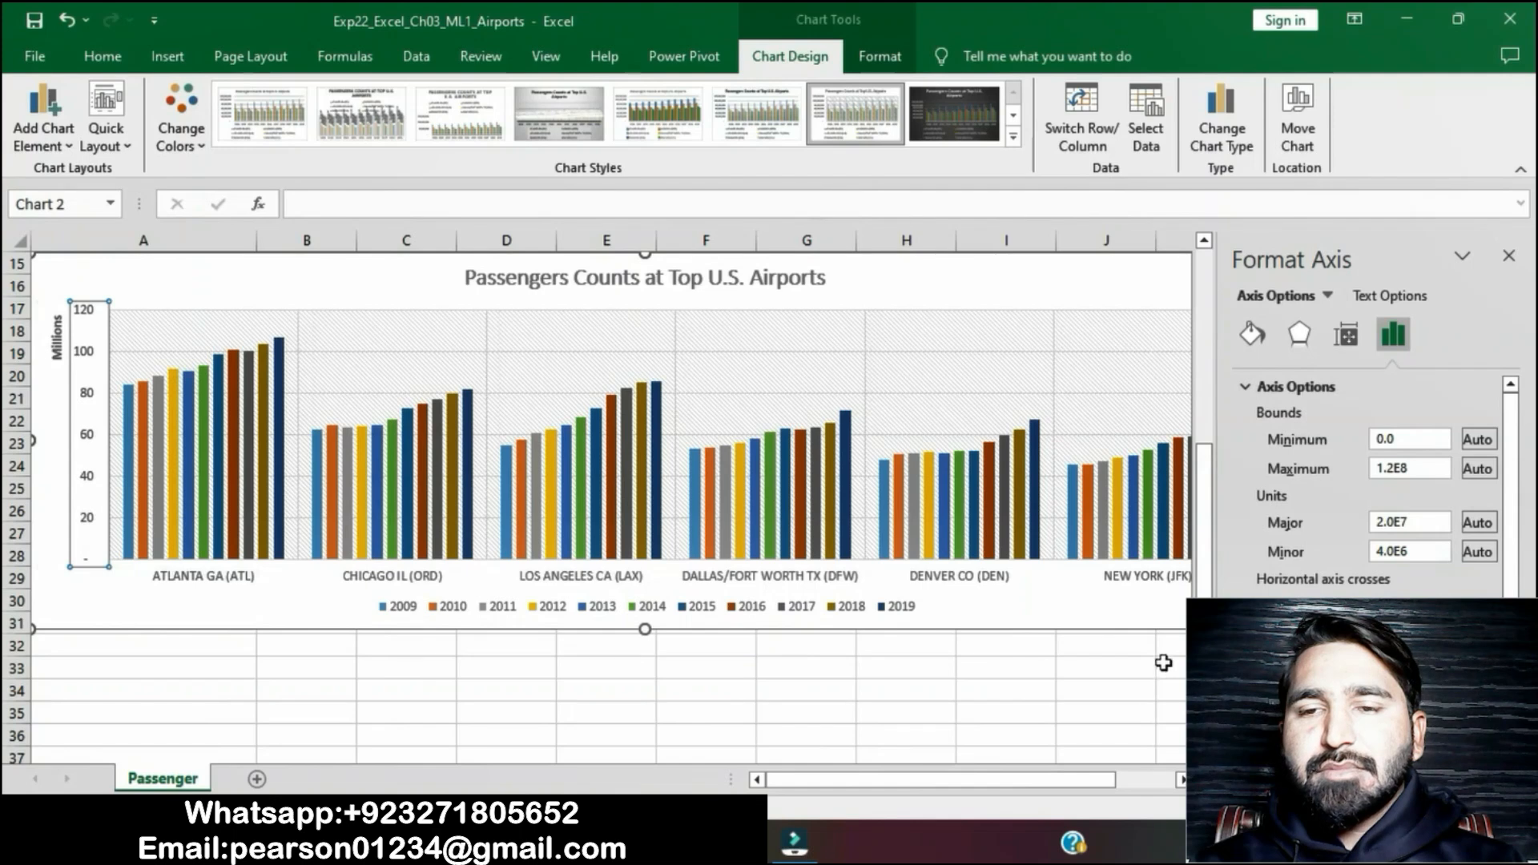
pyautogui.click(1509, 255)
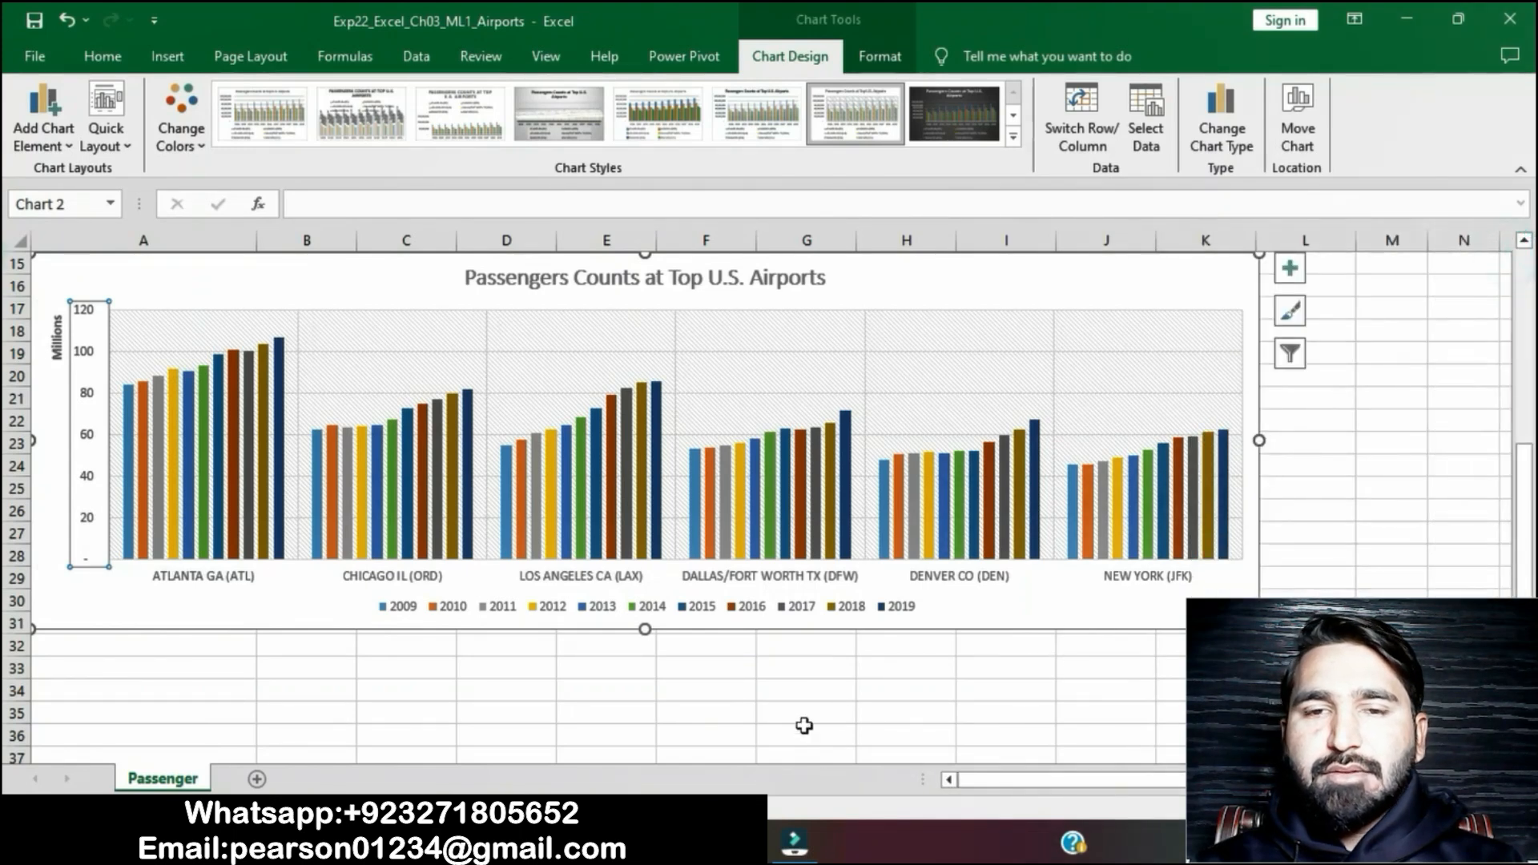
# Copy the axis title text from step 4 in Word and replace the Excel value axis label with "Millions of Passengers".
pyautogui.hotkey('alt', 'Tab')
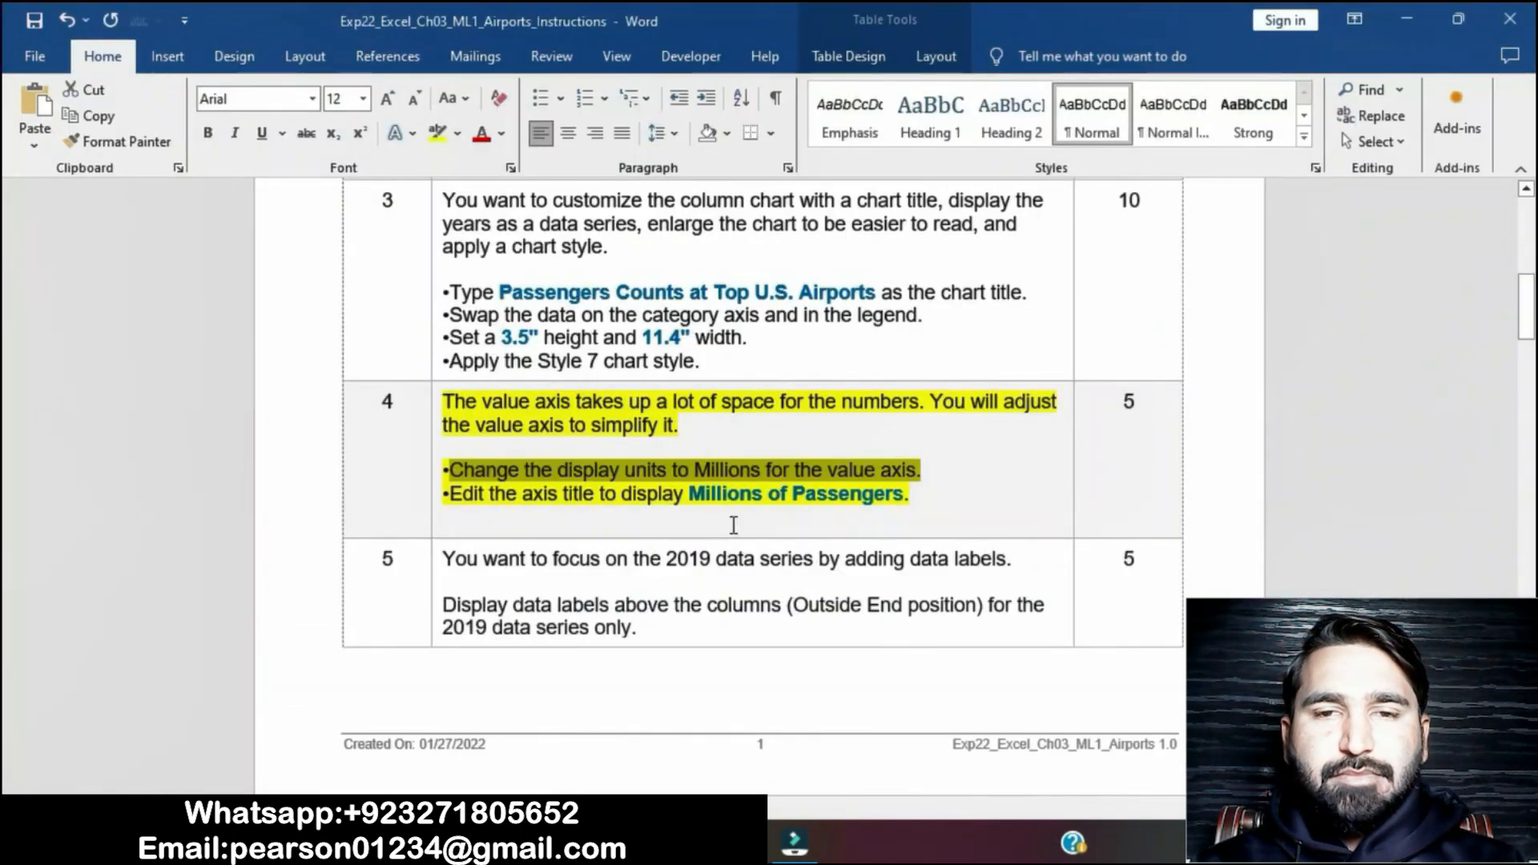
pyautogui.click(787, 493)
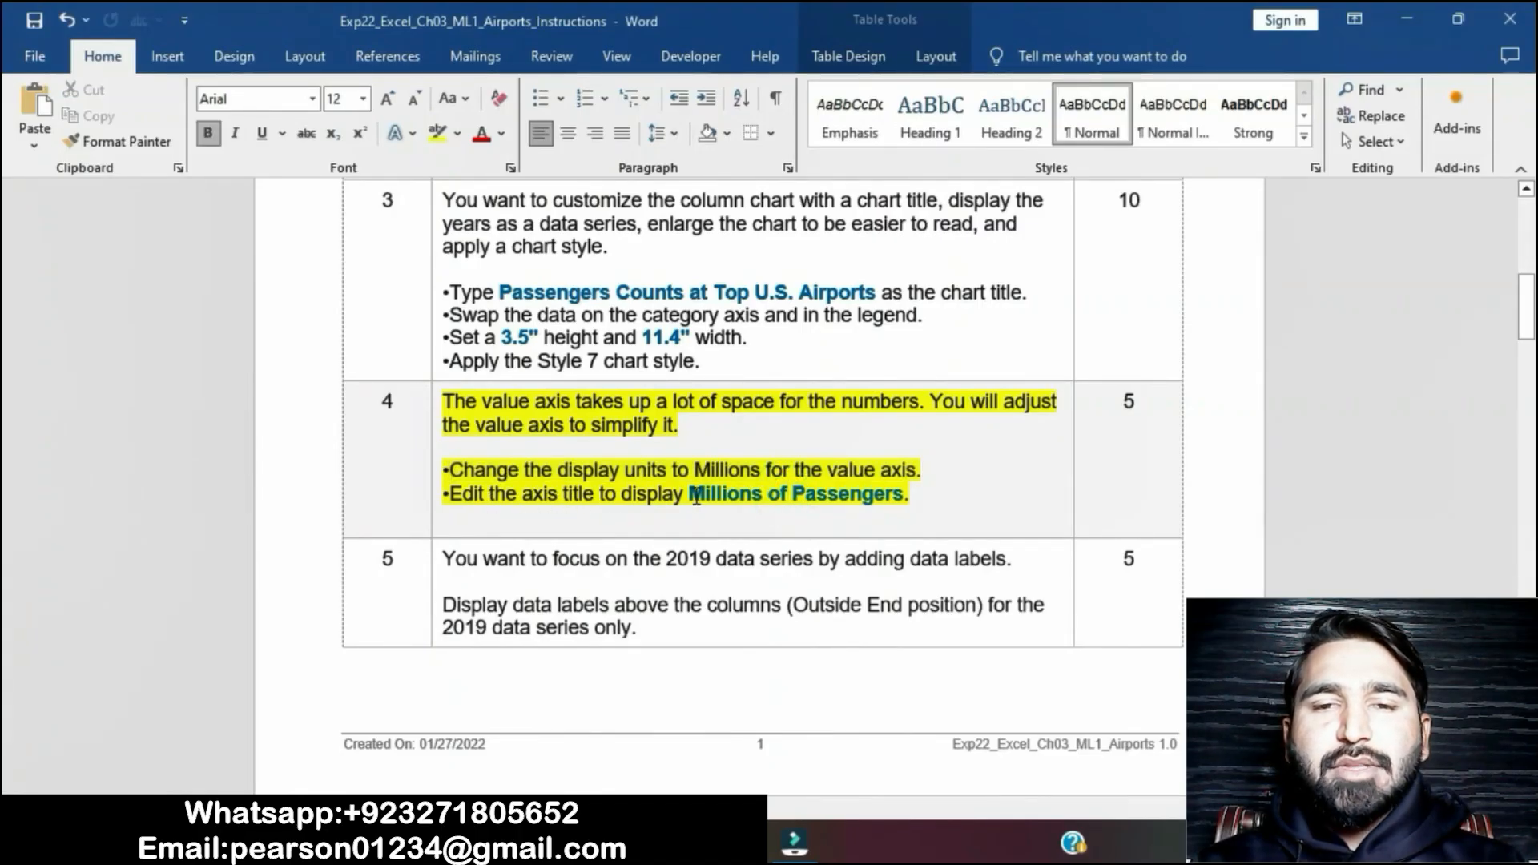
pyautogui.moveTo(691, 495); pyautogui.dragTo(903, 495)
pyautogui.hotkey('ctrl', 'c')
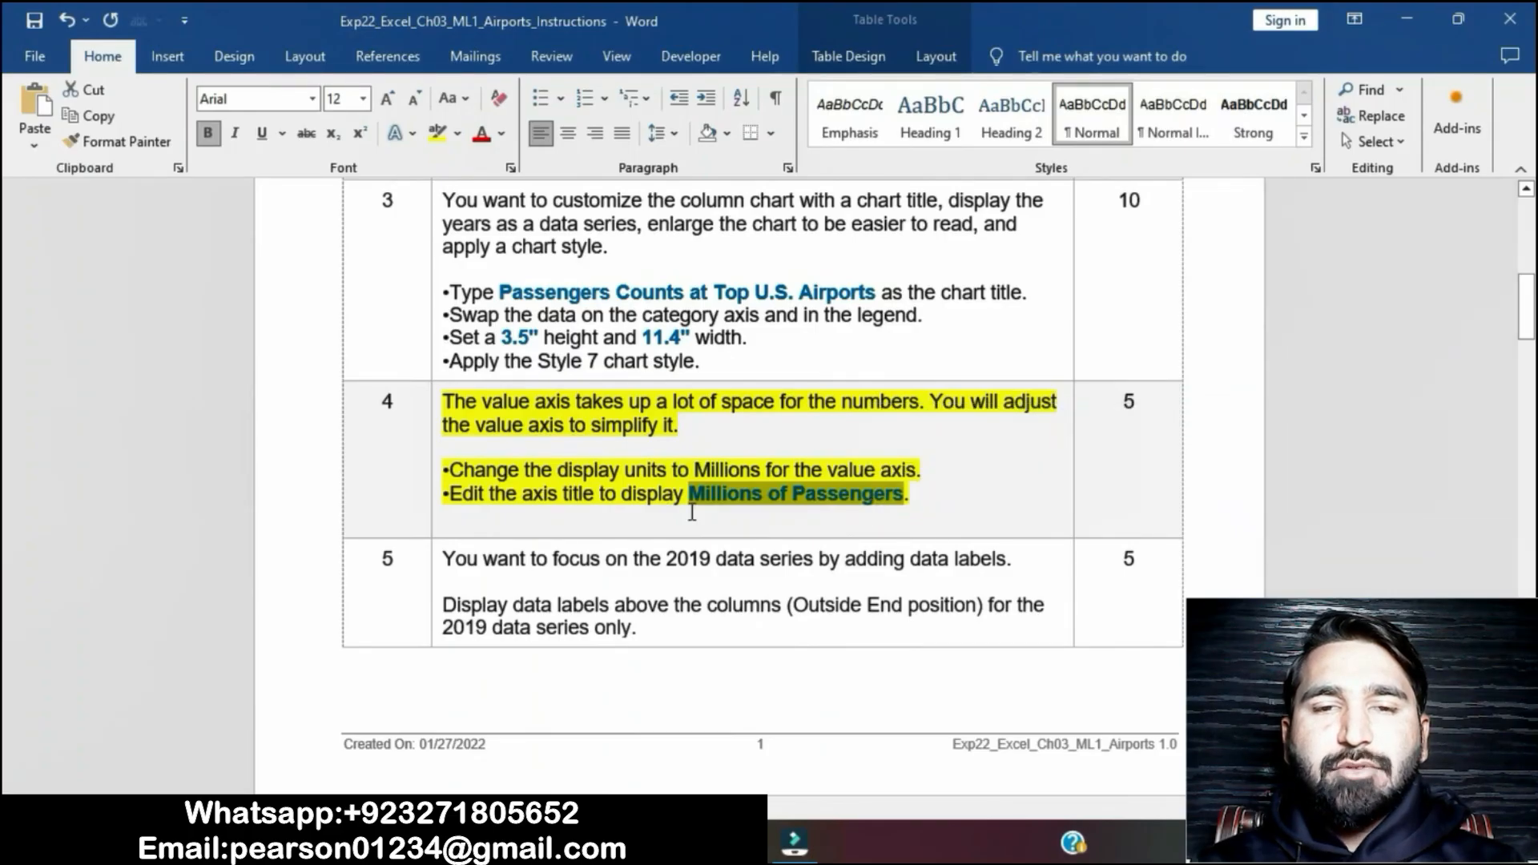
pyautogui.hotkey('alt', 'Tab')
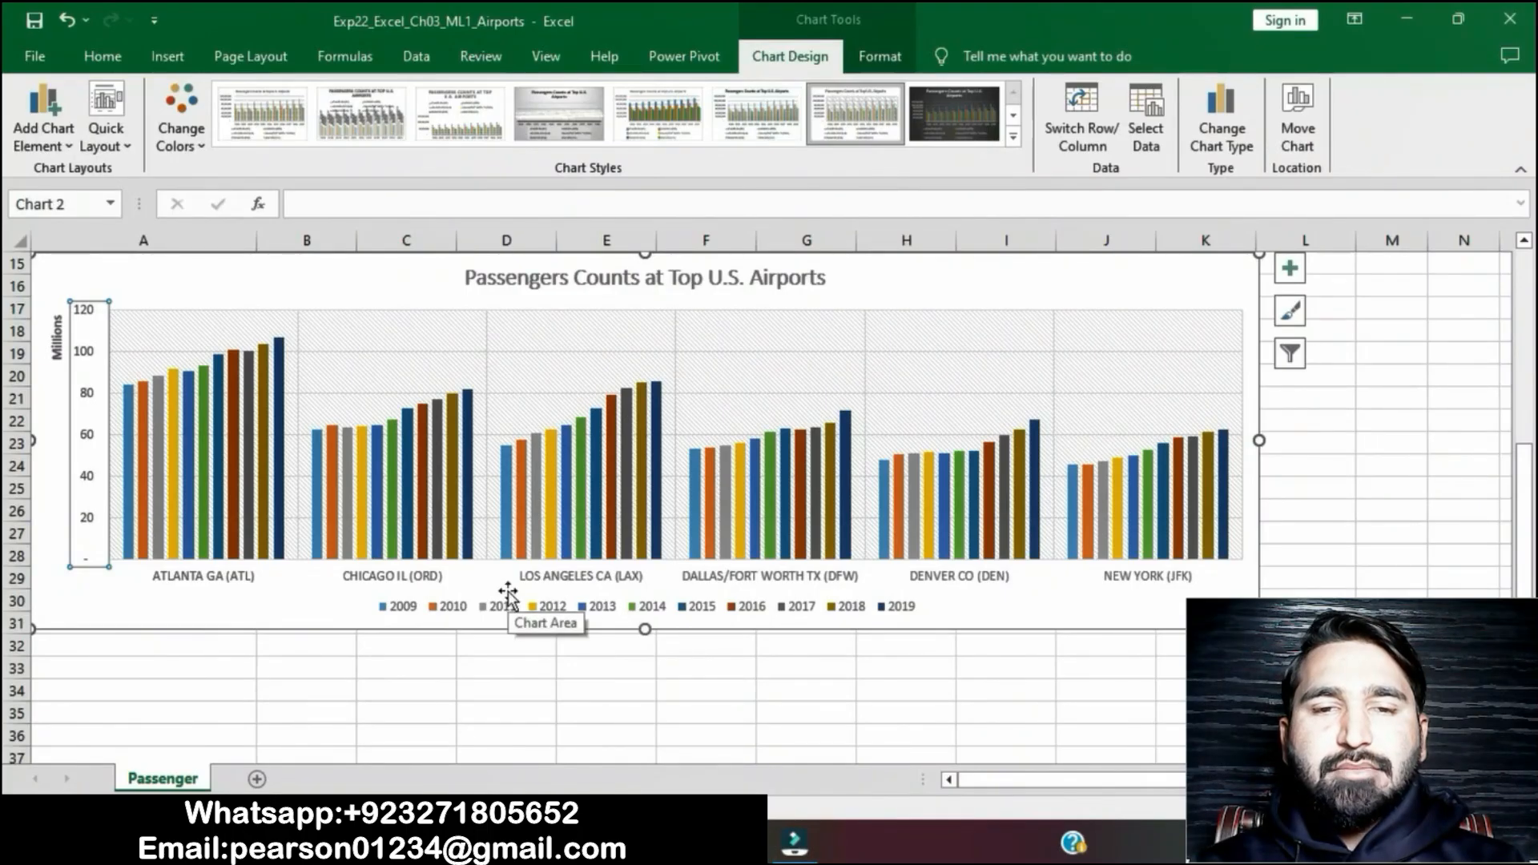
pyautogui.click(57, 345)
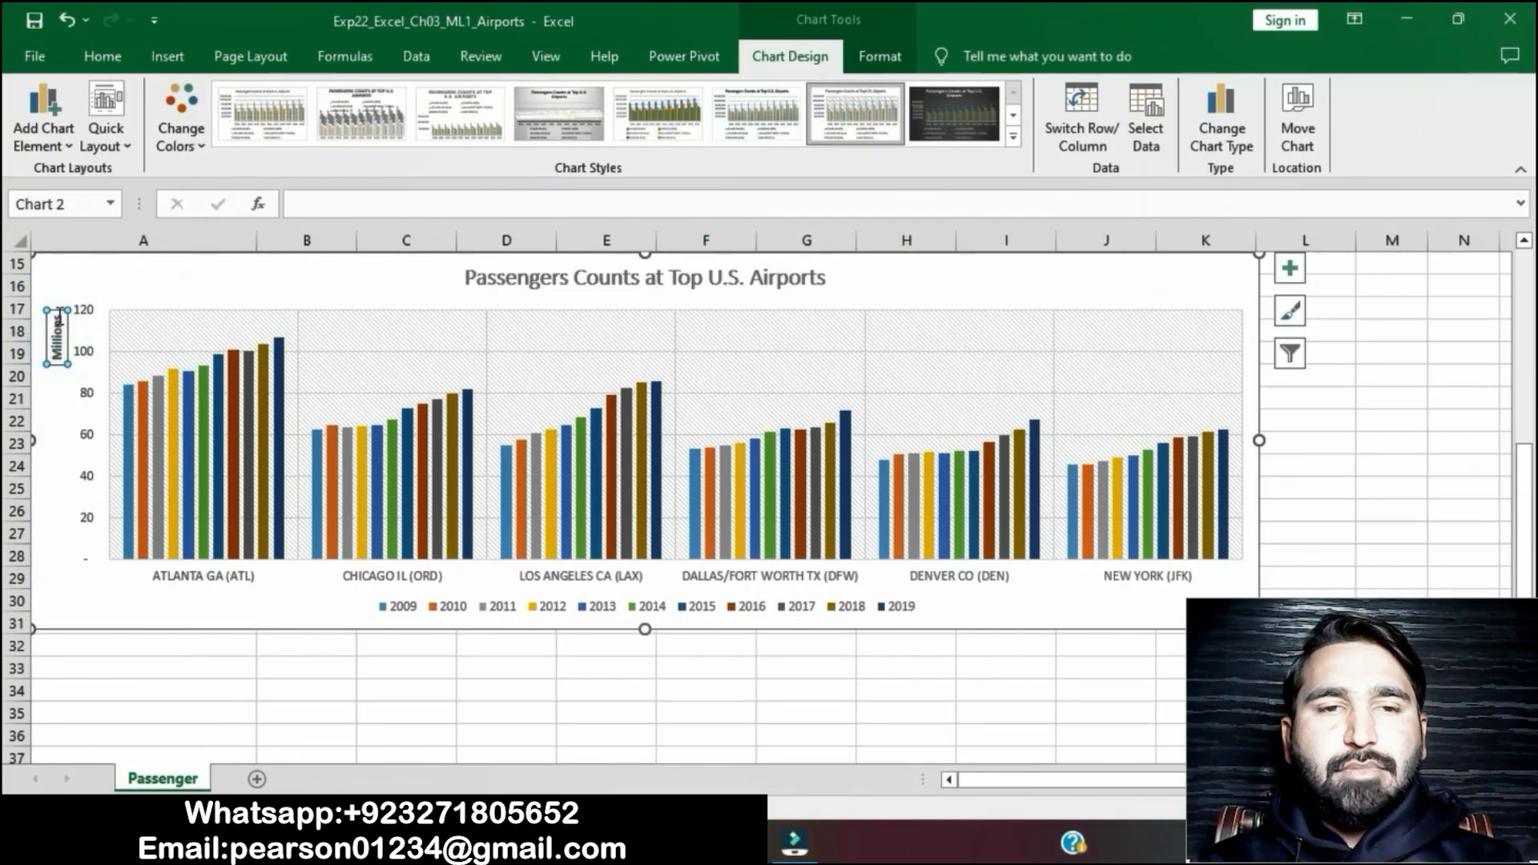
pyautogui.click(59, 319)
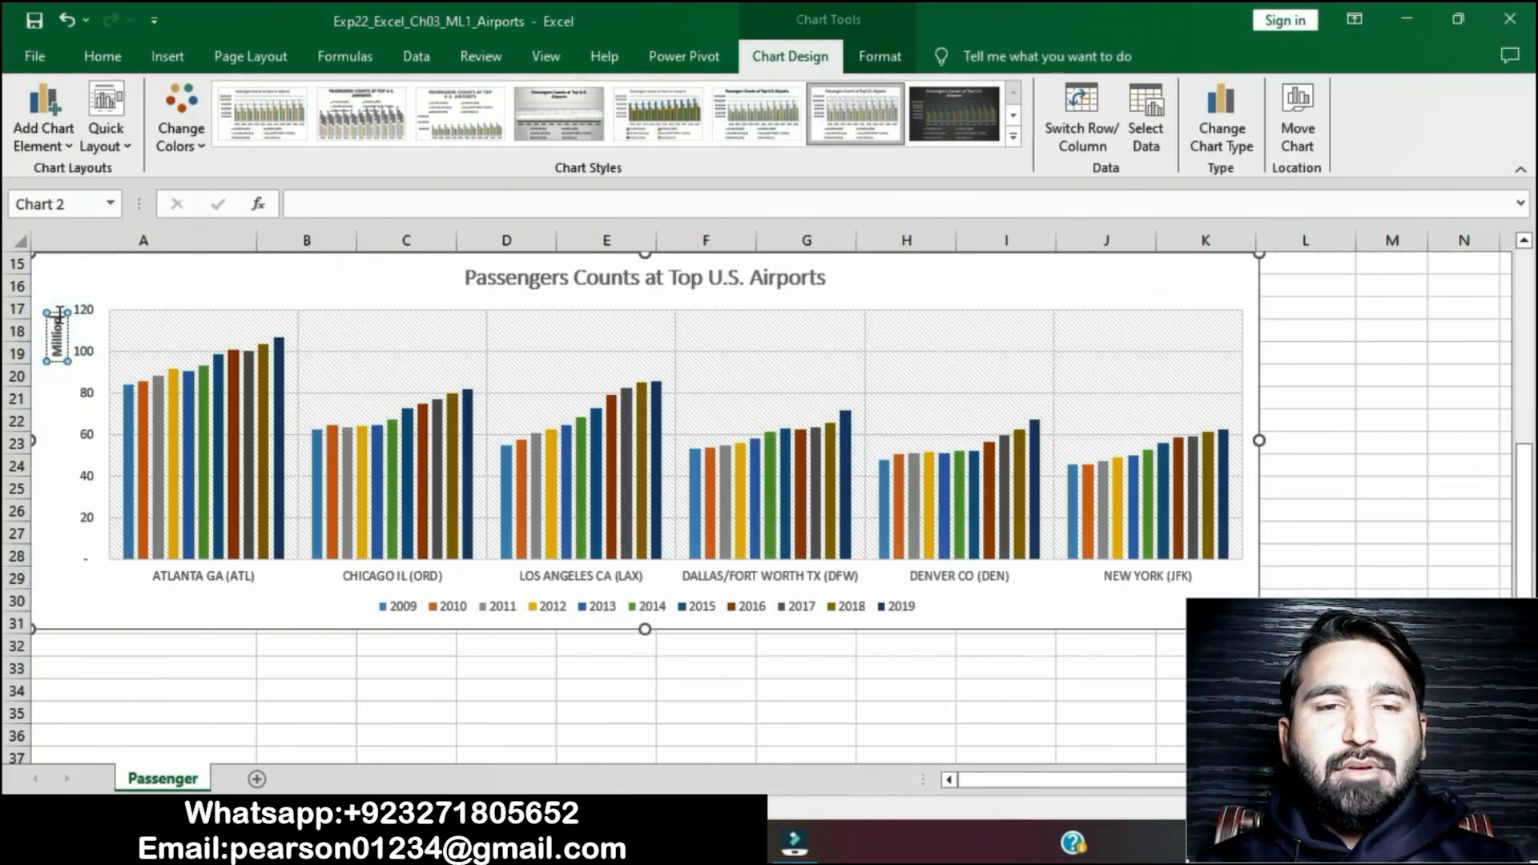
pyautogui.hotkey('ctrl', 'v')
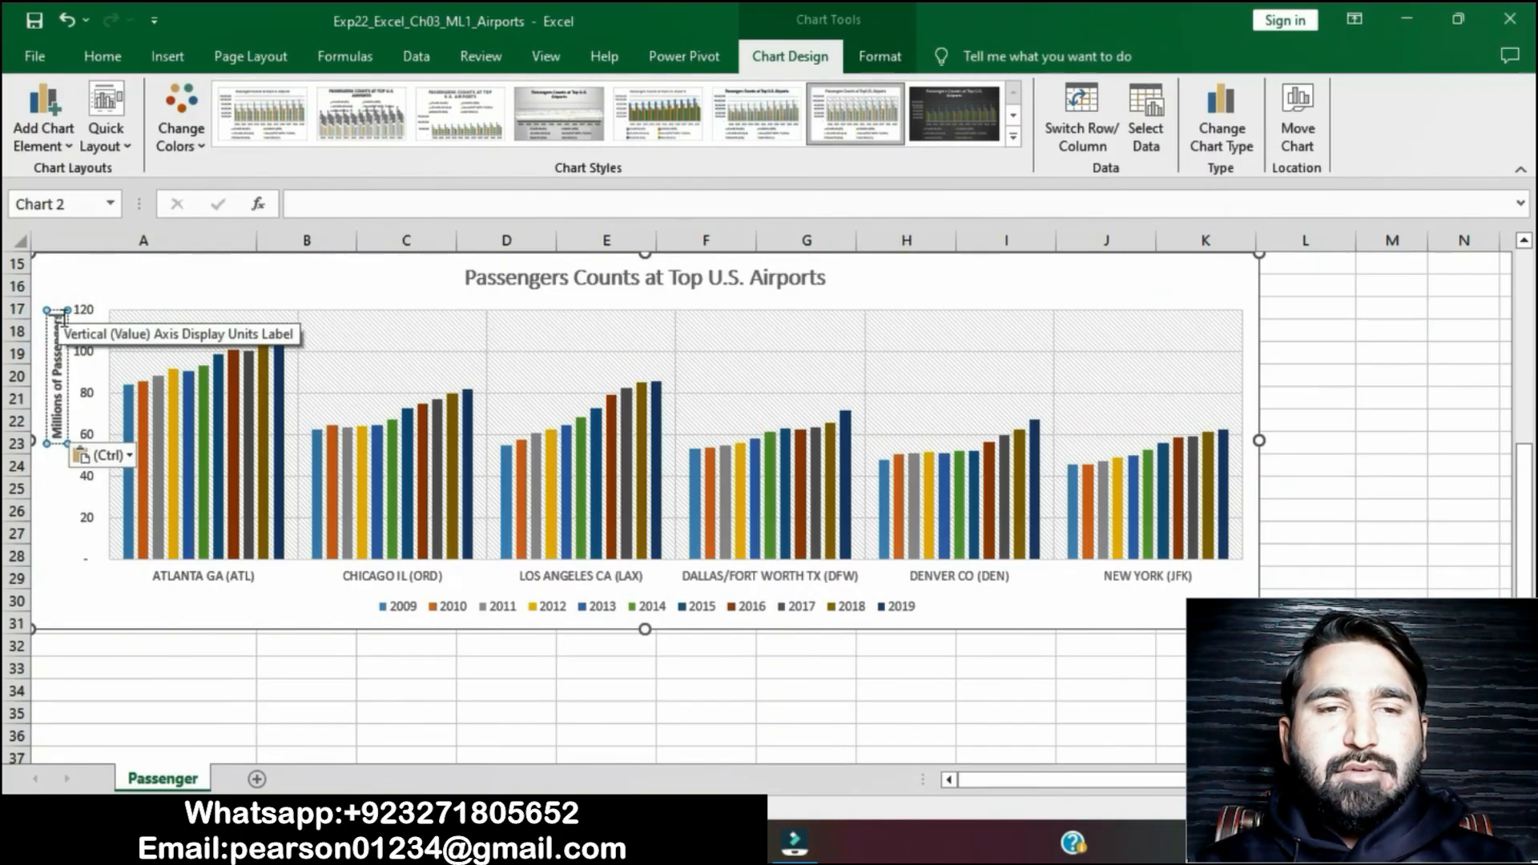
pyautogui.click(842, 660)
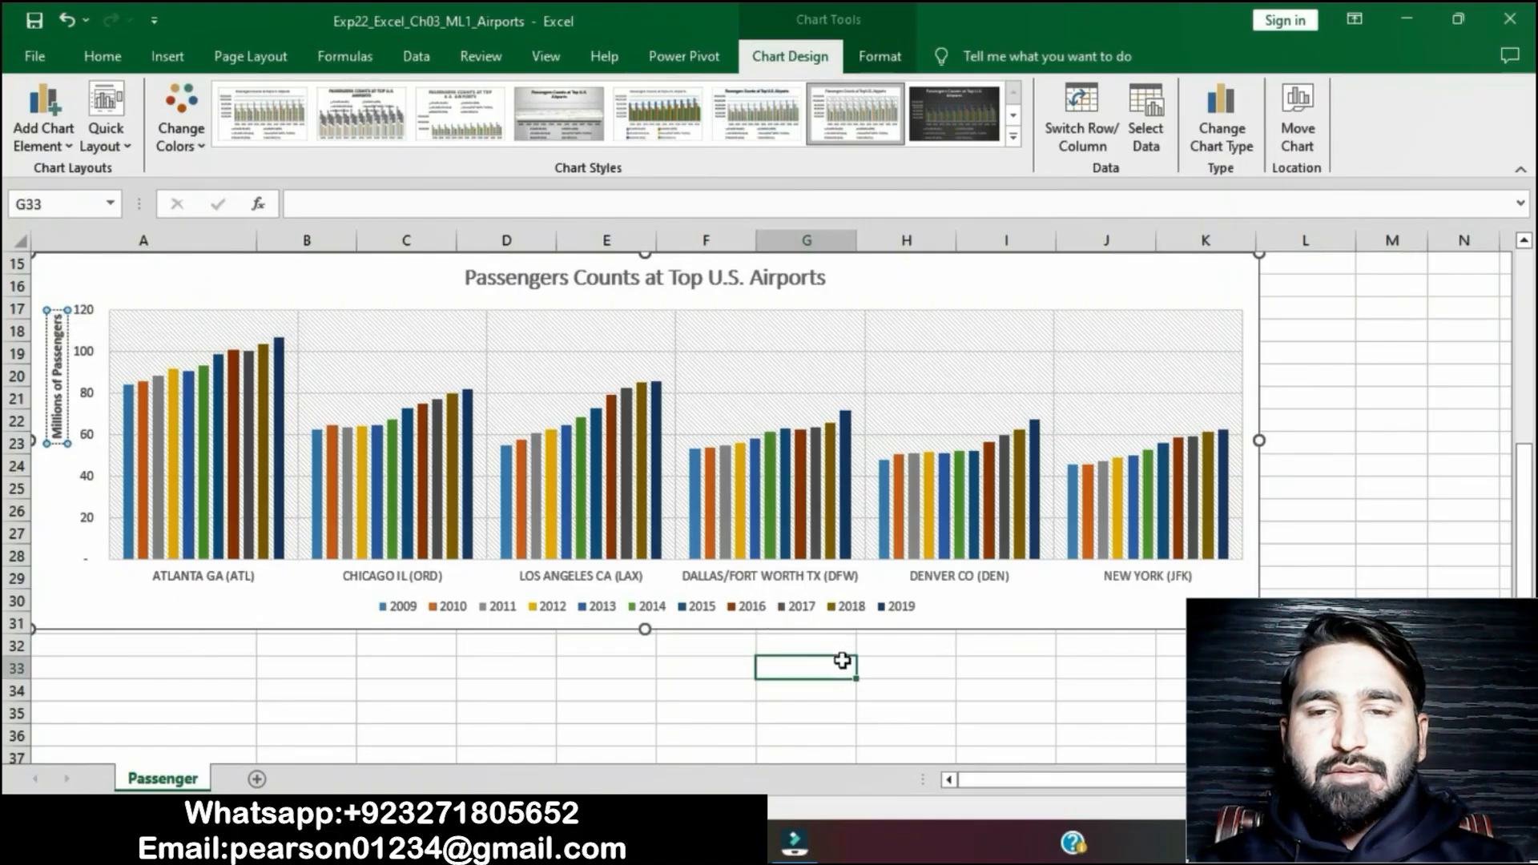
# Switch to the Word instructions, remove the yellow highlight from step 4 and highlight step 5.
pyautogui.hotkey('alt', 'Tab')
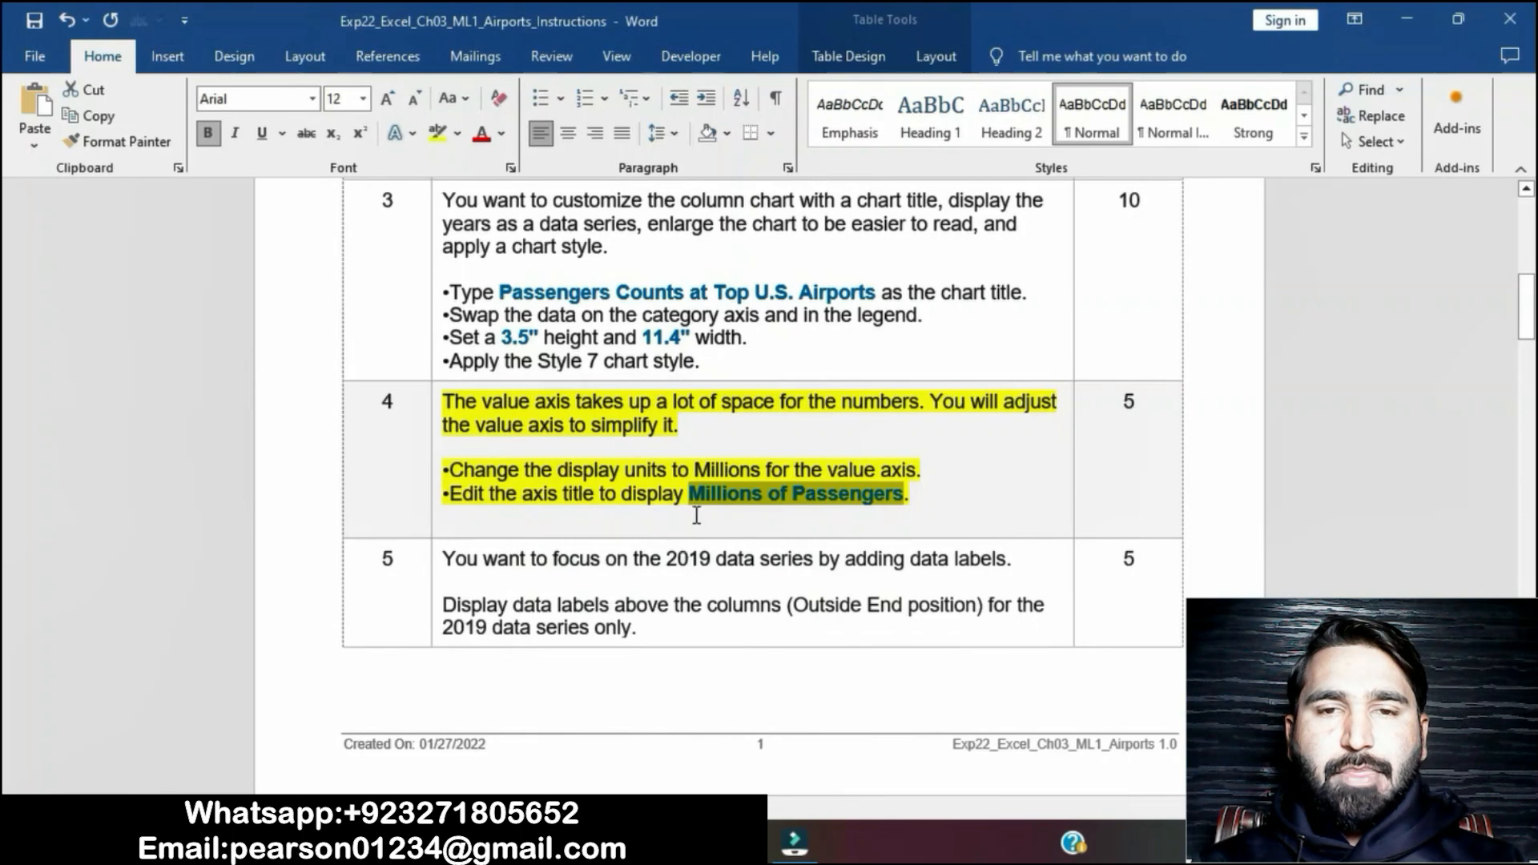
pyautogui.click(696, 515)
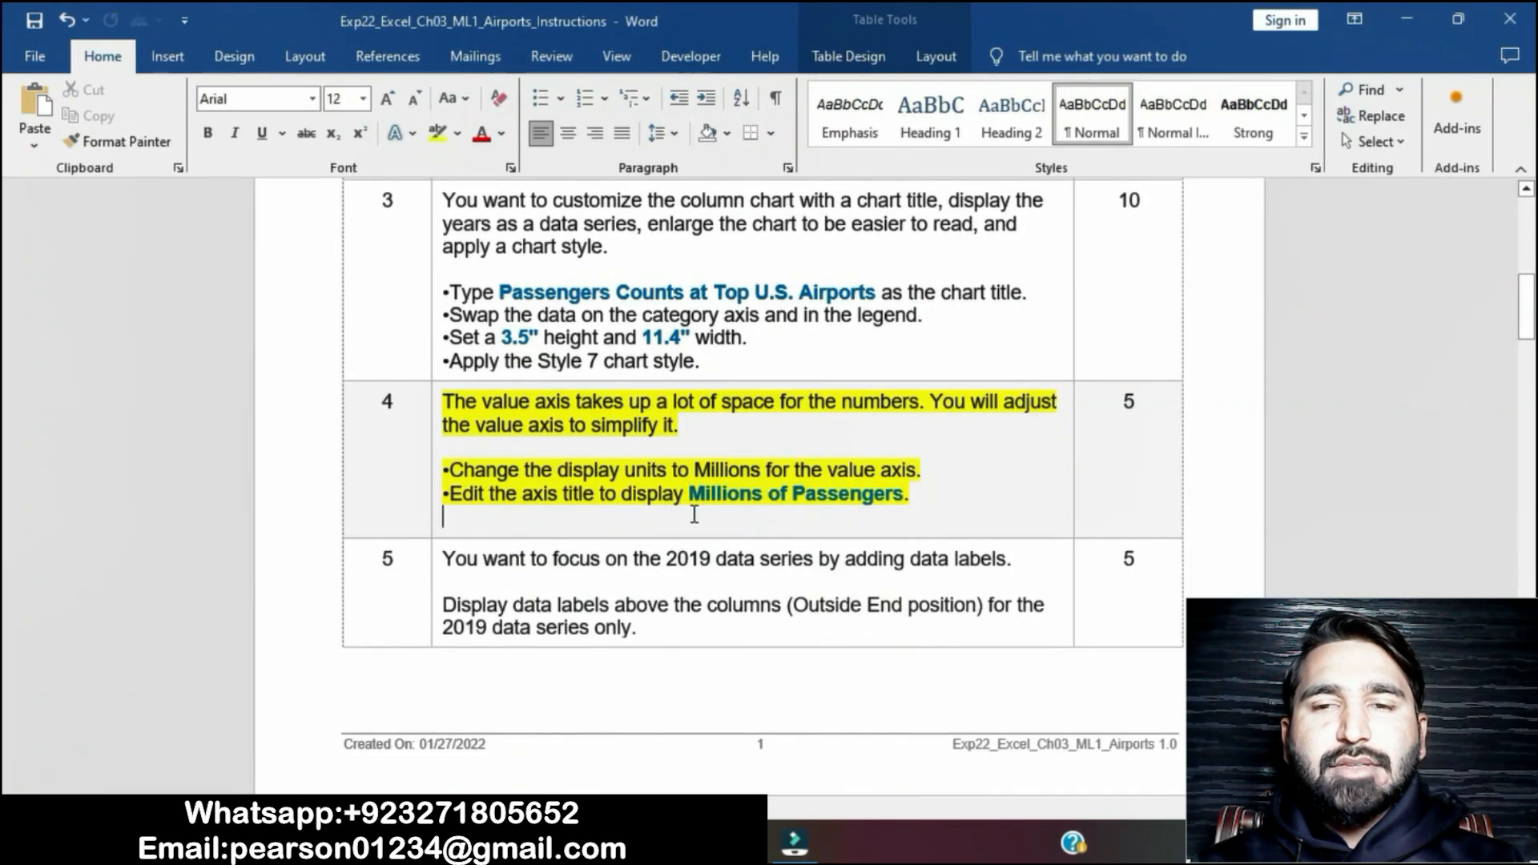
pyautogui.click(437, 404)
pyautogui.click(532, 365)
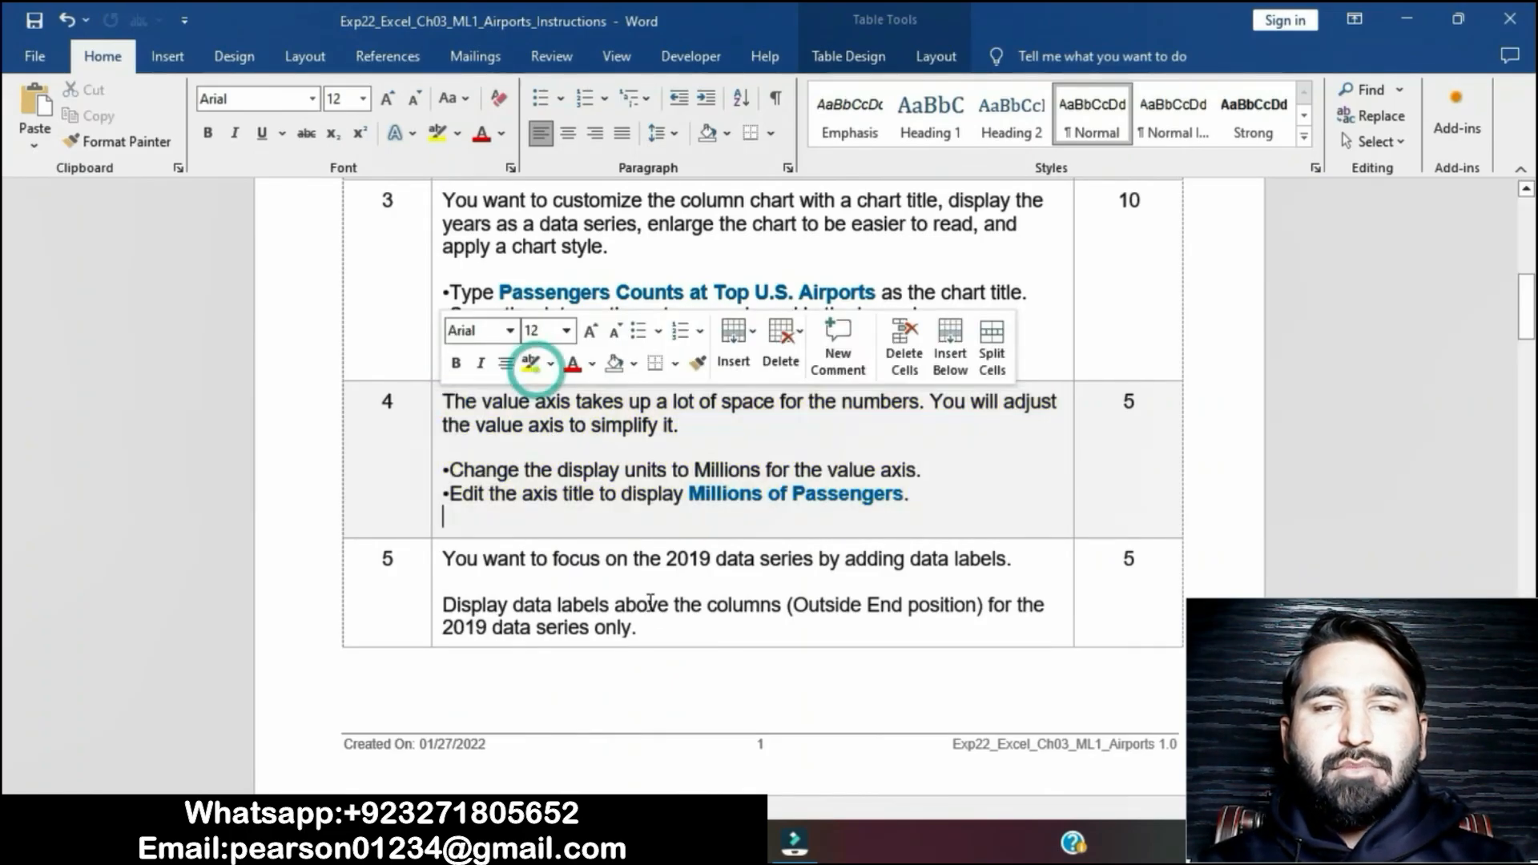
pyautogui.scroll(-3, 651, 603)
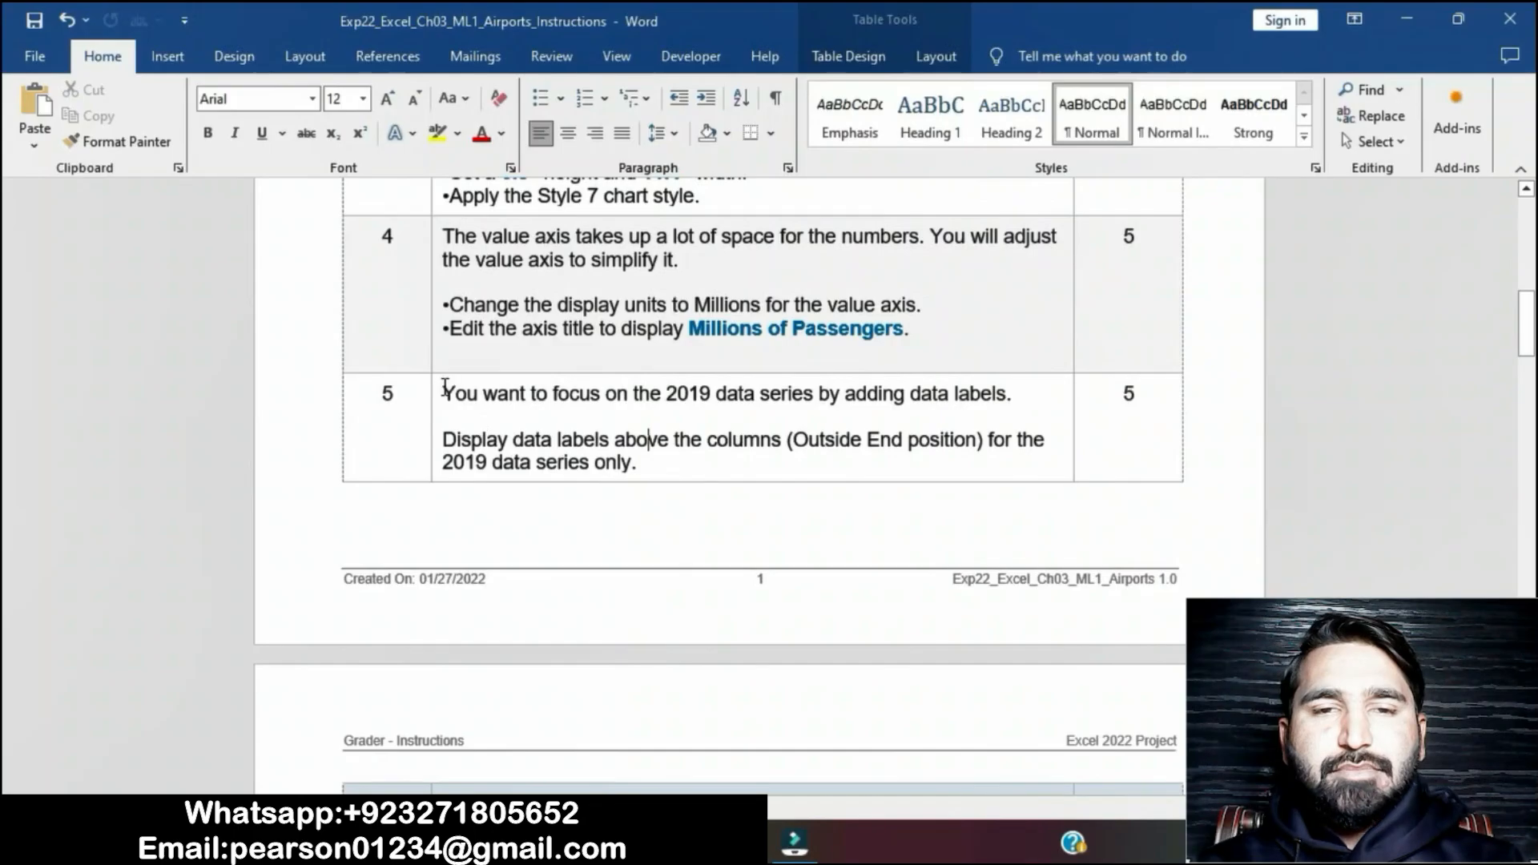
pyautogui.click(436, 395)
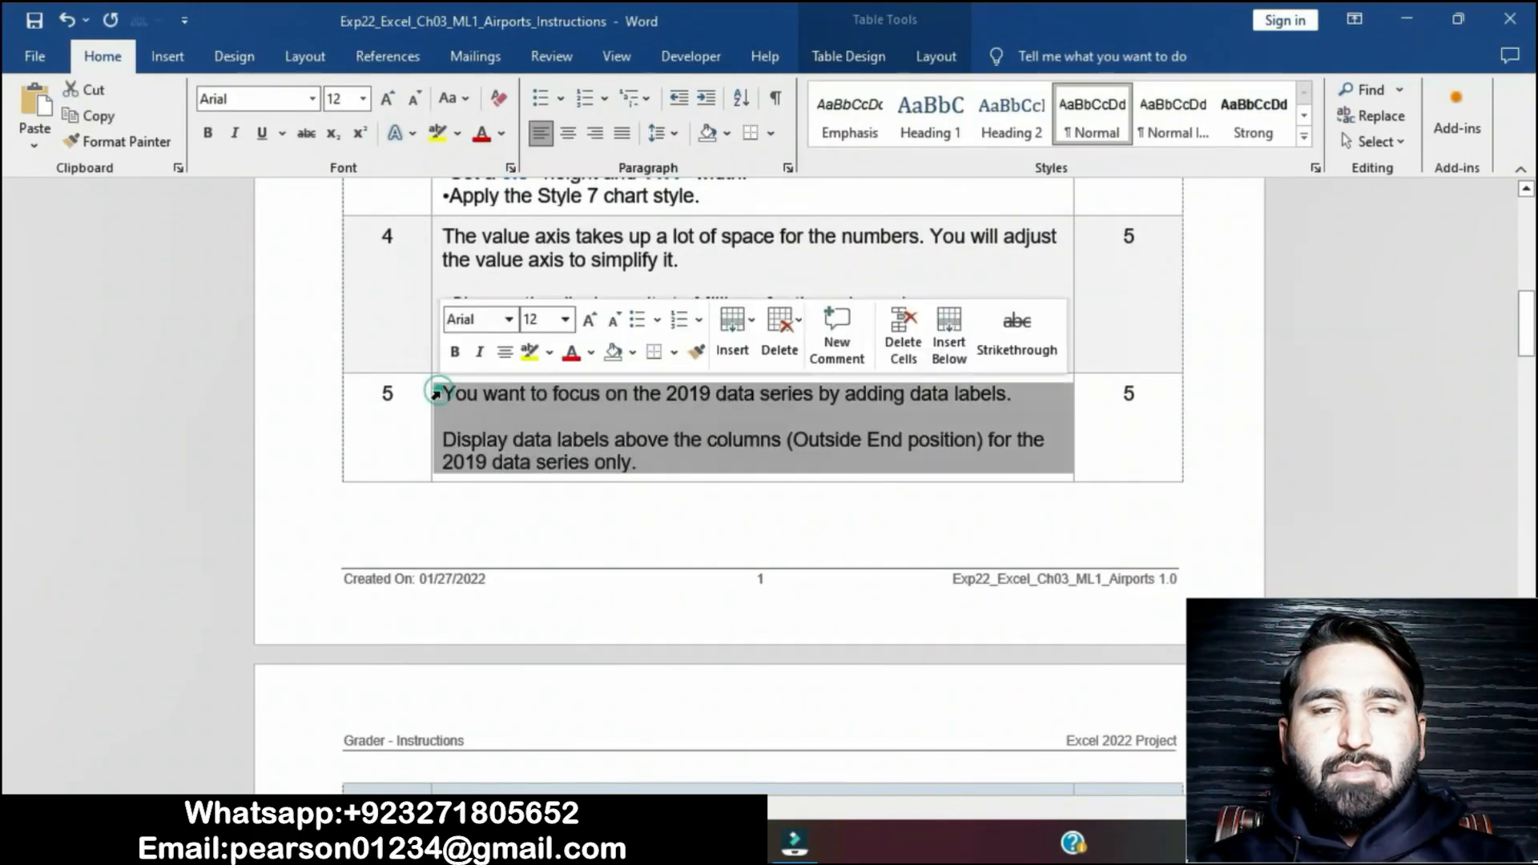
pyautogui.click(532, 367)
pyautogui.click(575, 420)
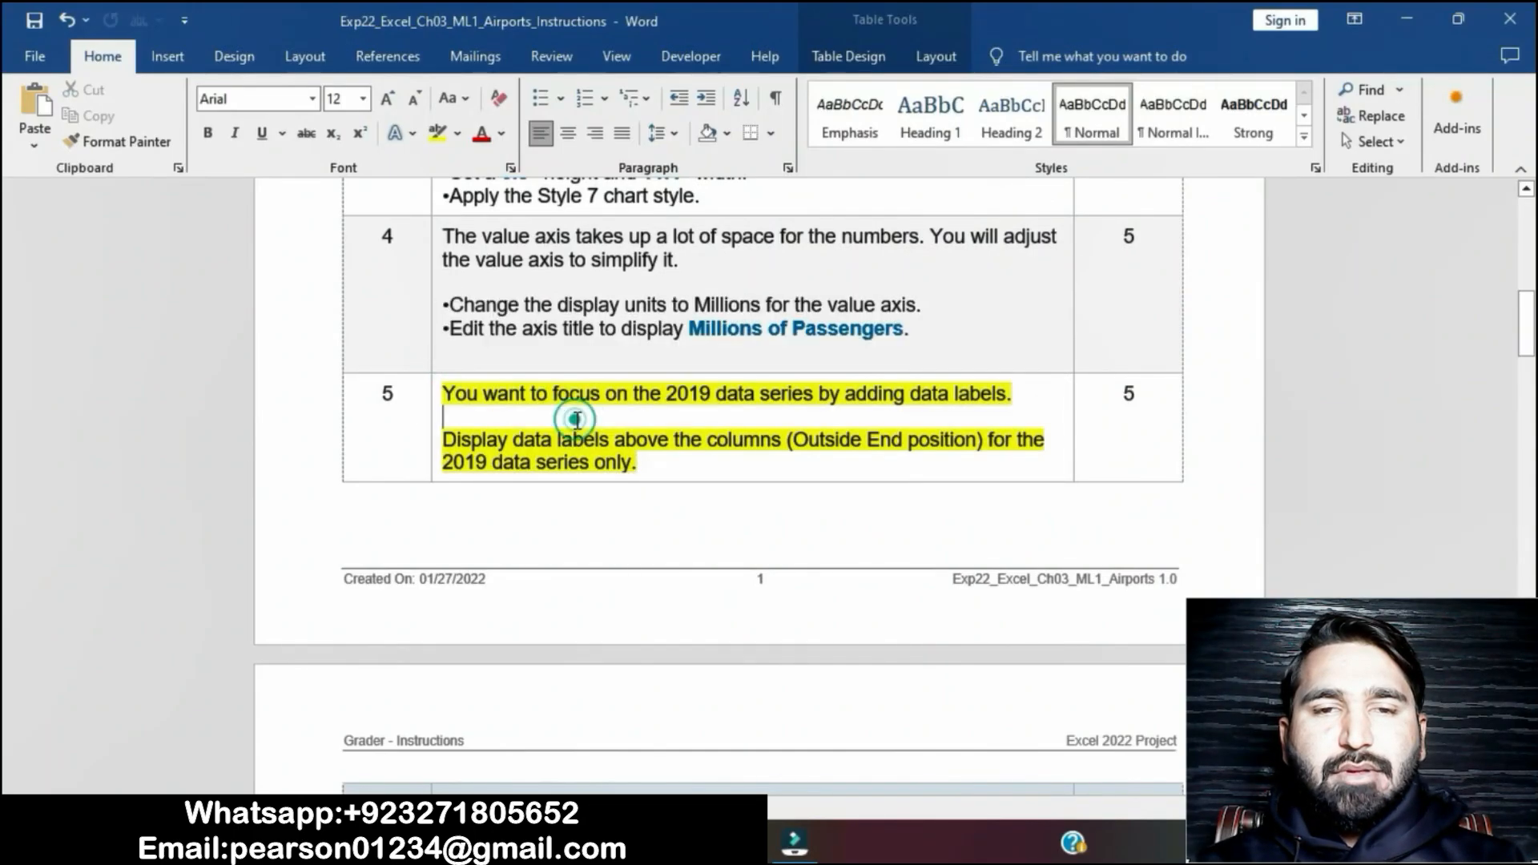
# Mark the data labels instruction in step 5 in Word, and add Outside End data labels to the 2009 series in the Excel column chart.
pyautogui.moveTo(443, 440); pyautogui.dragTo(908, 466)
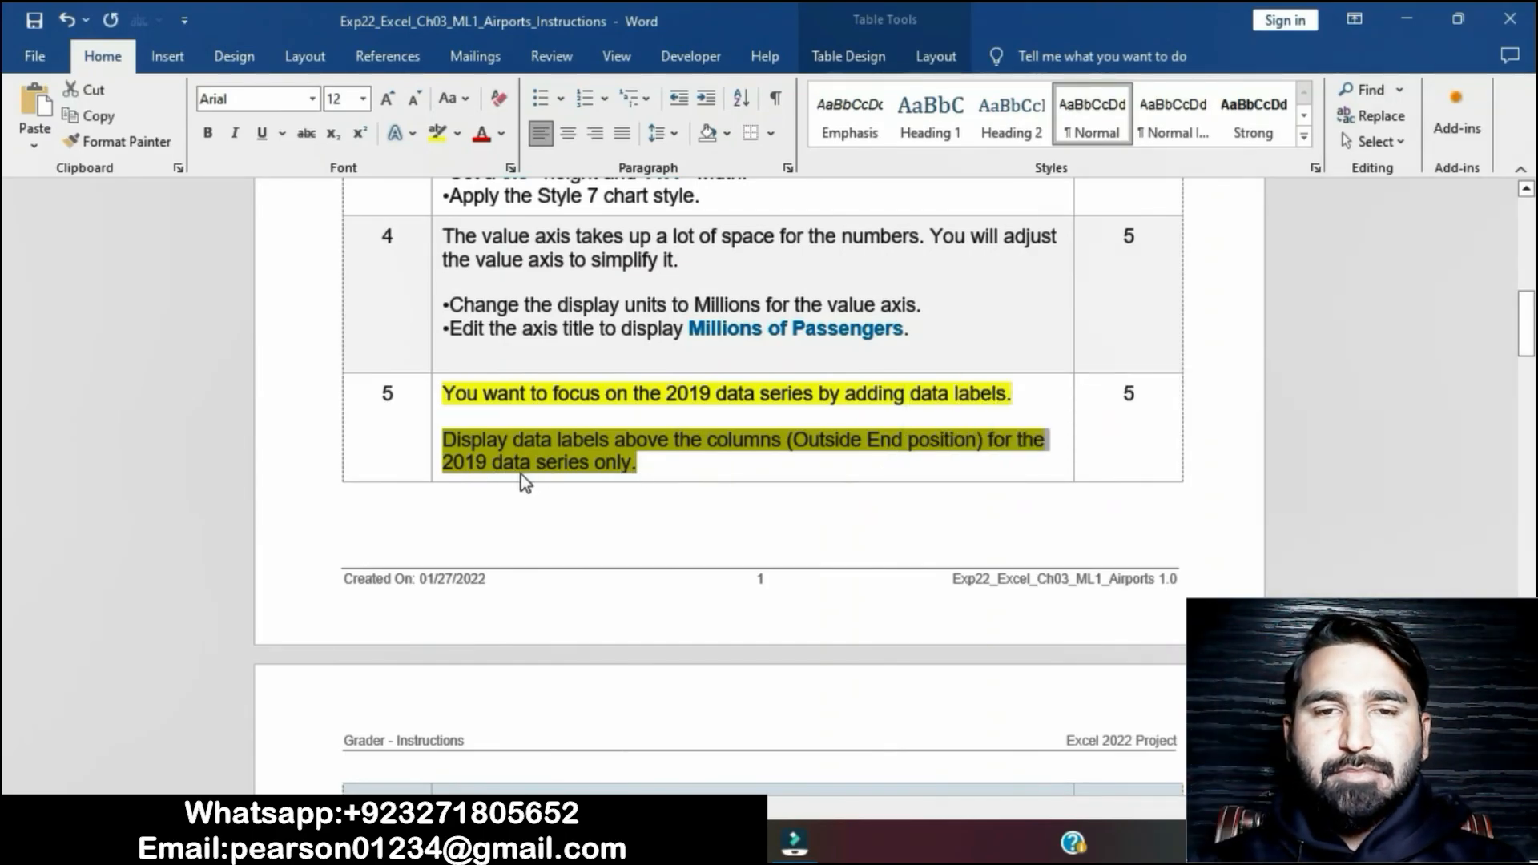
pyautogui.click(686, 842)
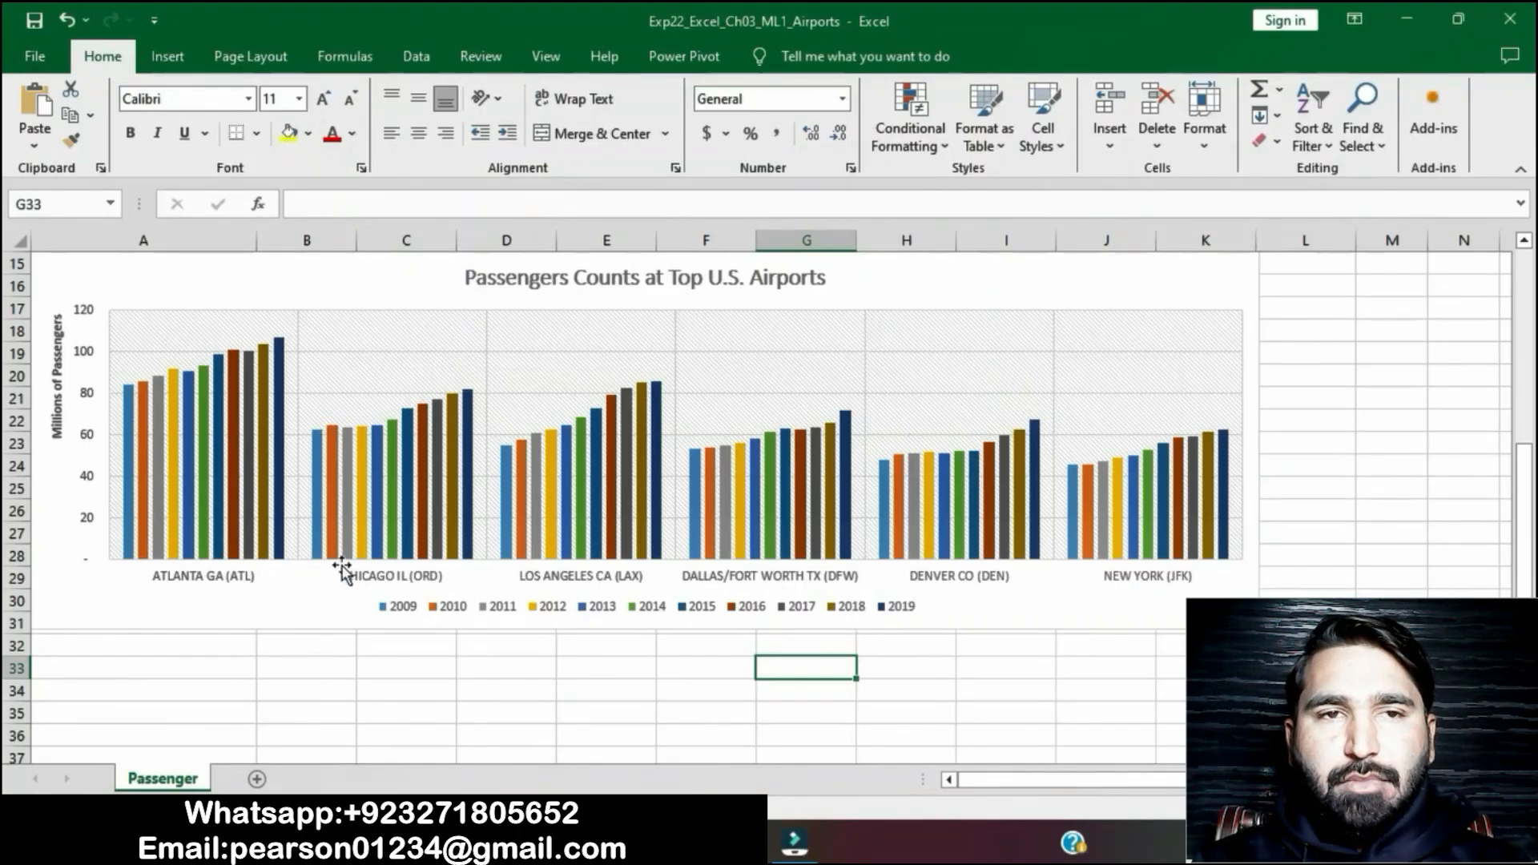
pyautogui.click(318, 555)
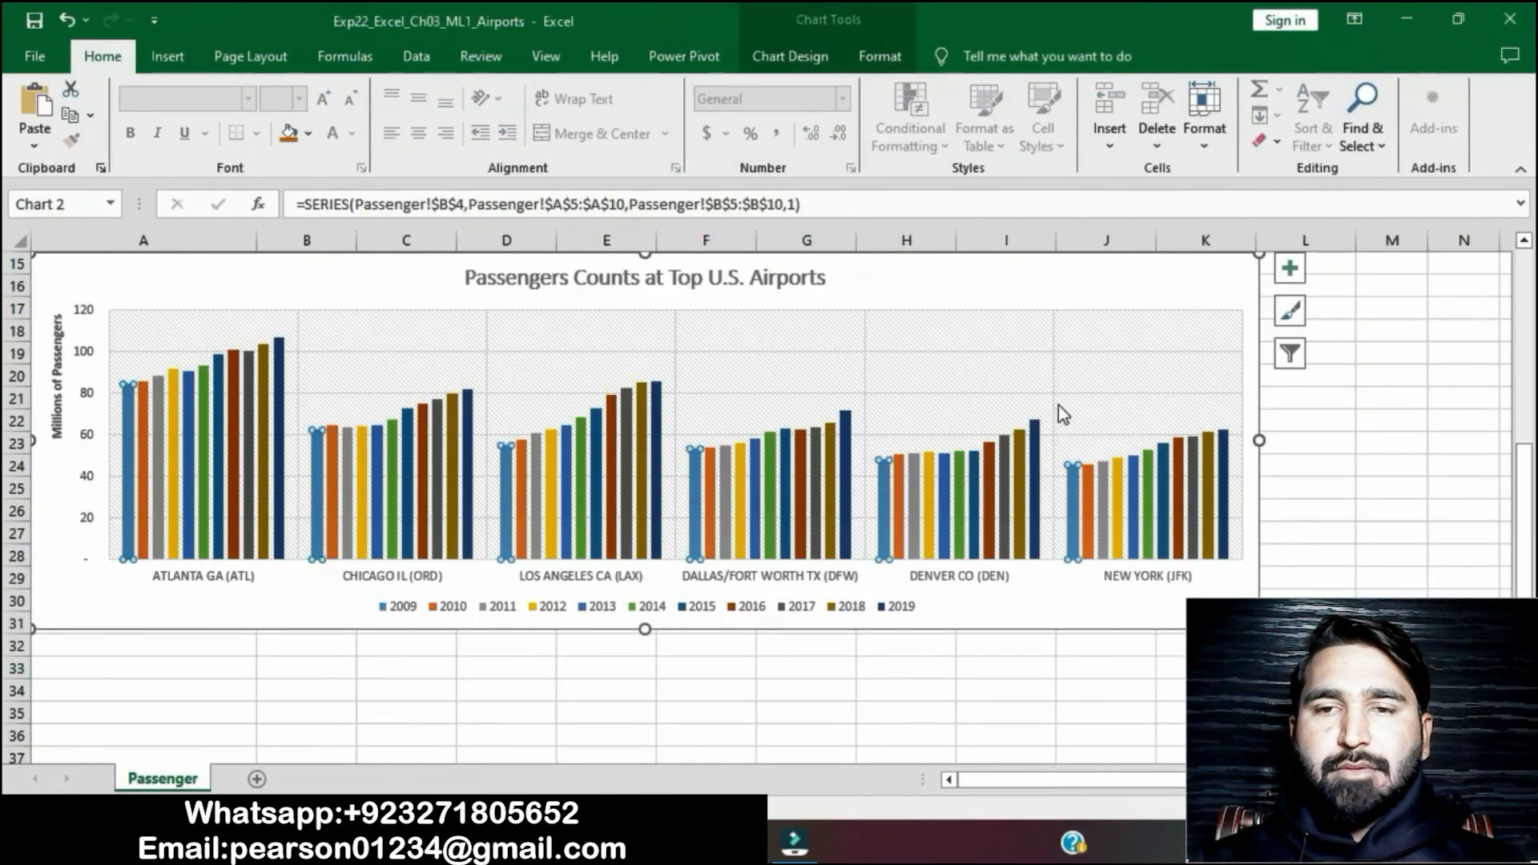
pyautogui.click(1289, 269)
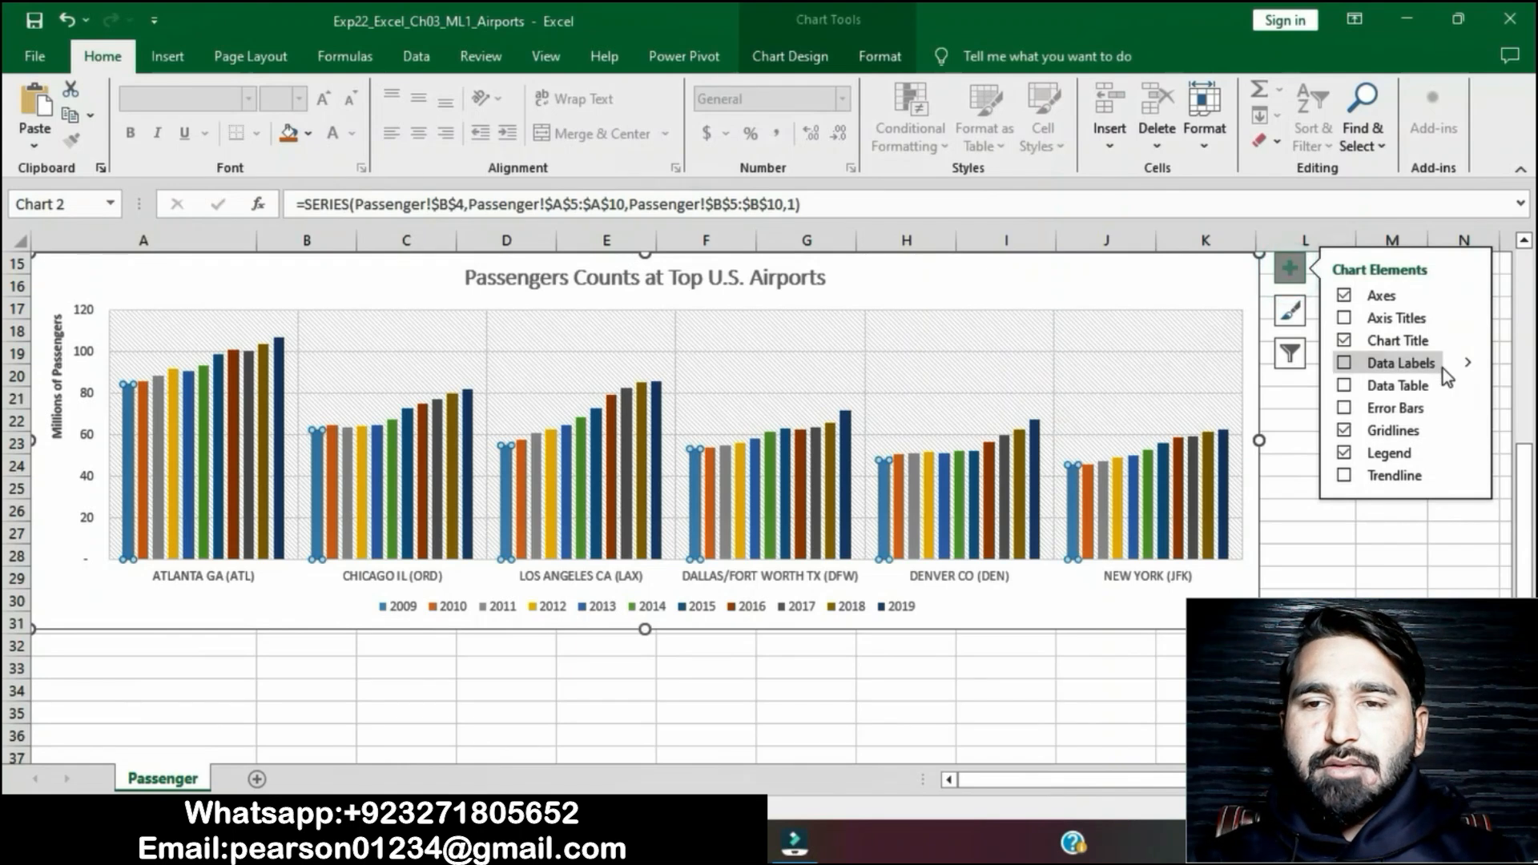
pyautogui.click(1467, 365)
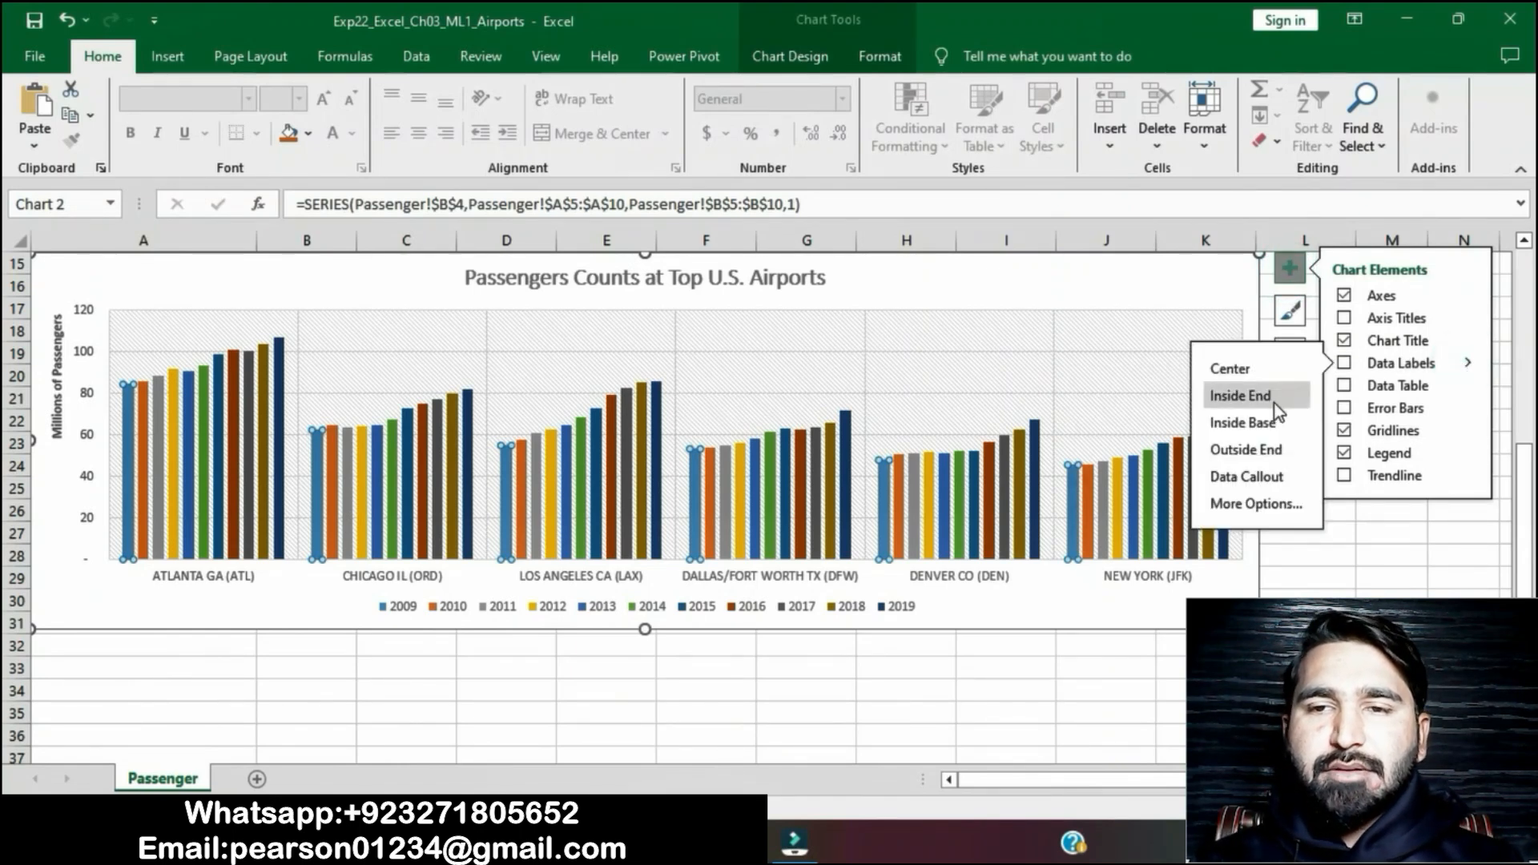
pyautogui.click(1247, 450)
pyautogui.click(1160, 651)
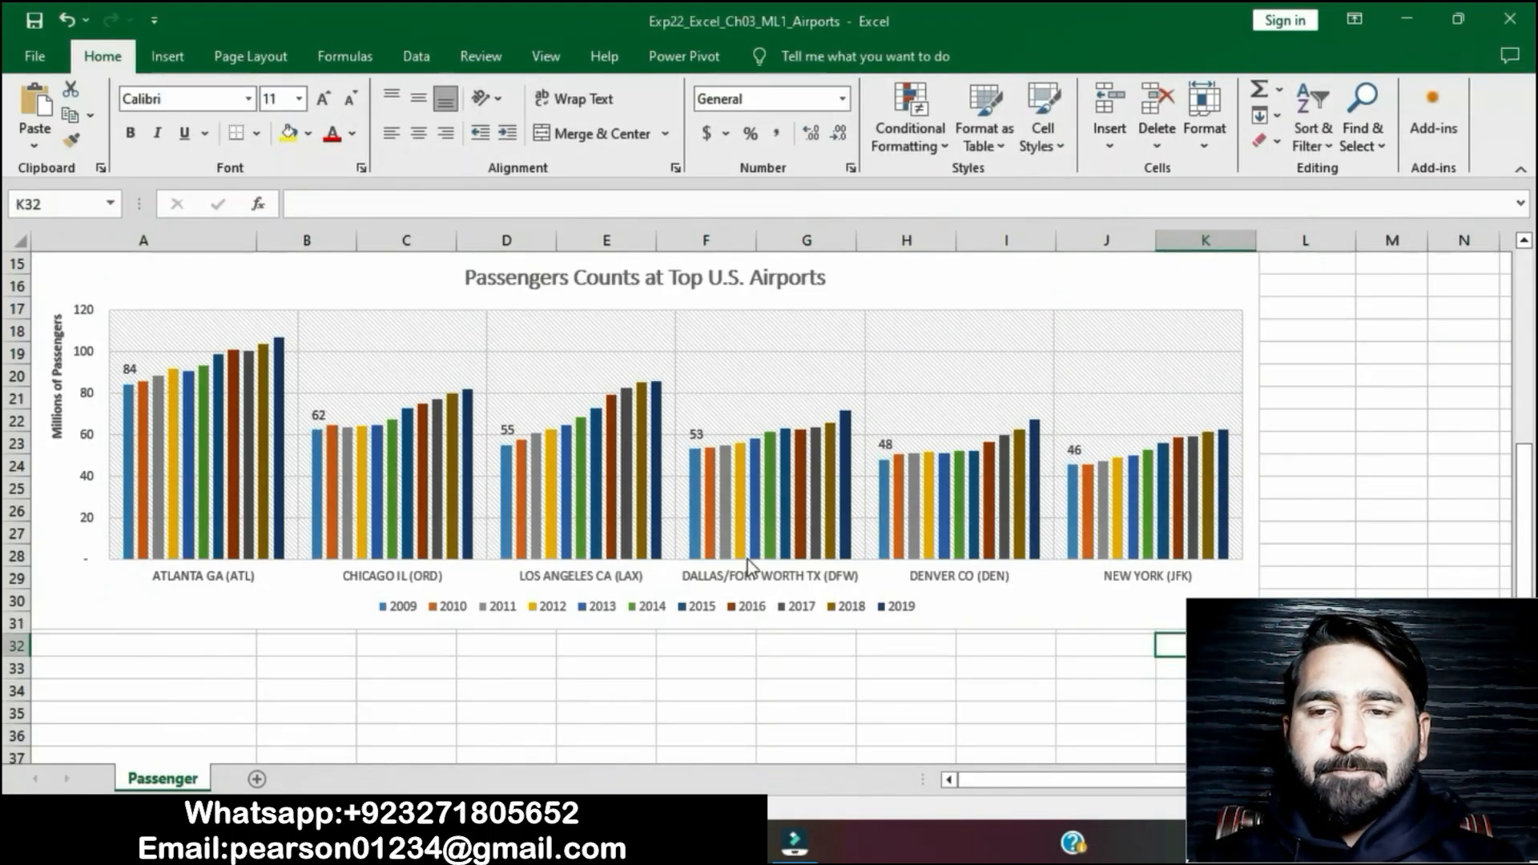
# Switch to the Word instructions, remove the yellow highlight from step 5 and highlight step 6.
pyautogui.hotkey('alt', 'Tab')
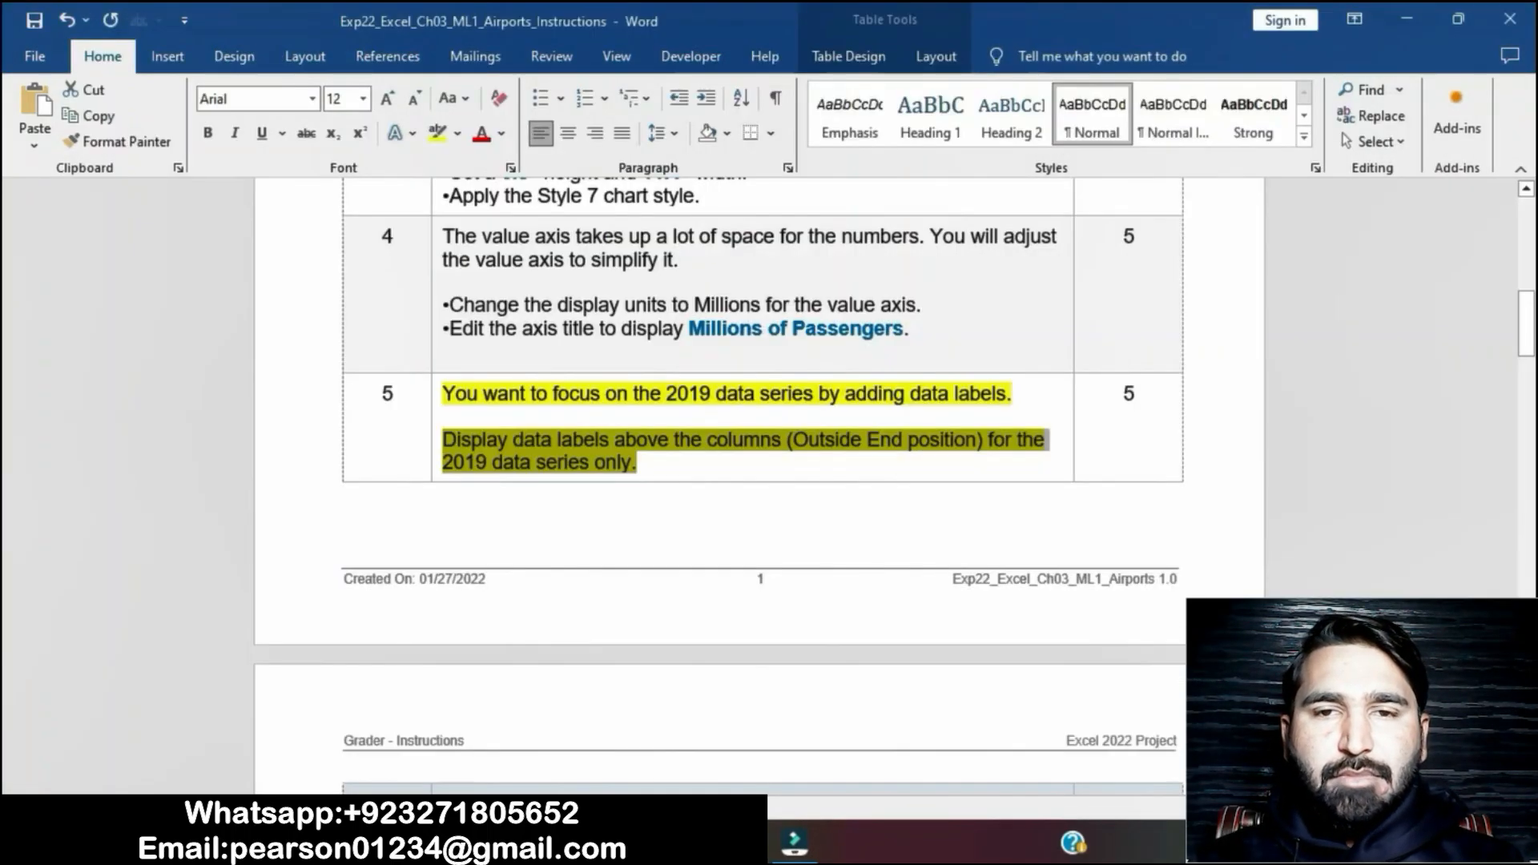
pyautogui.click(641, 508)
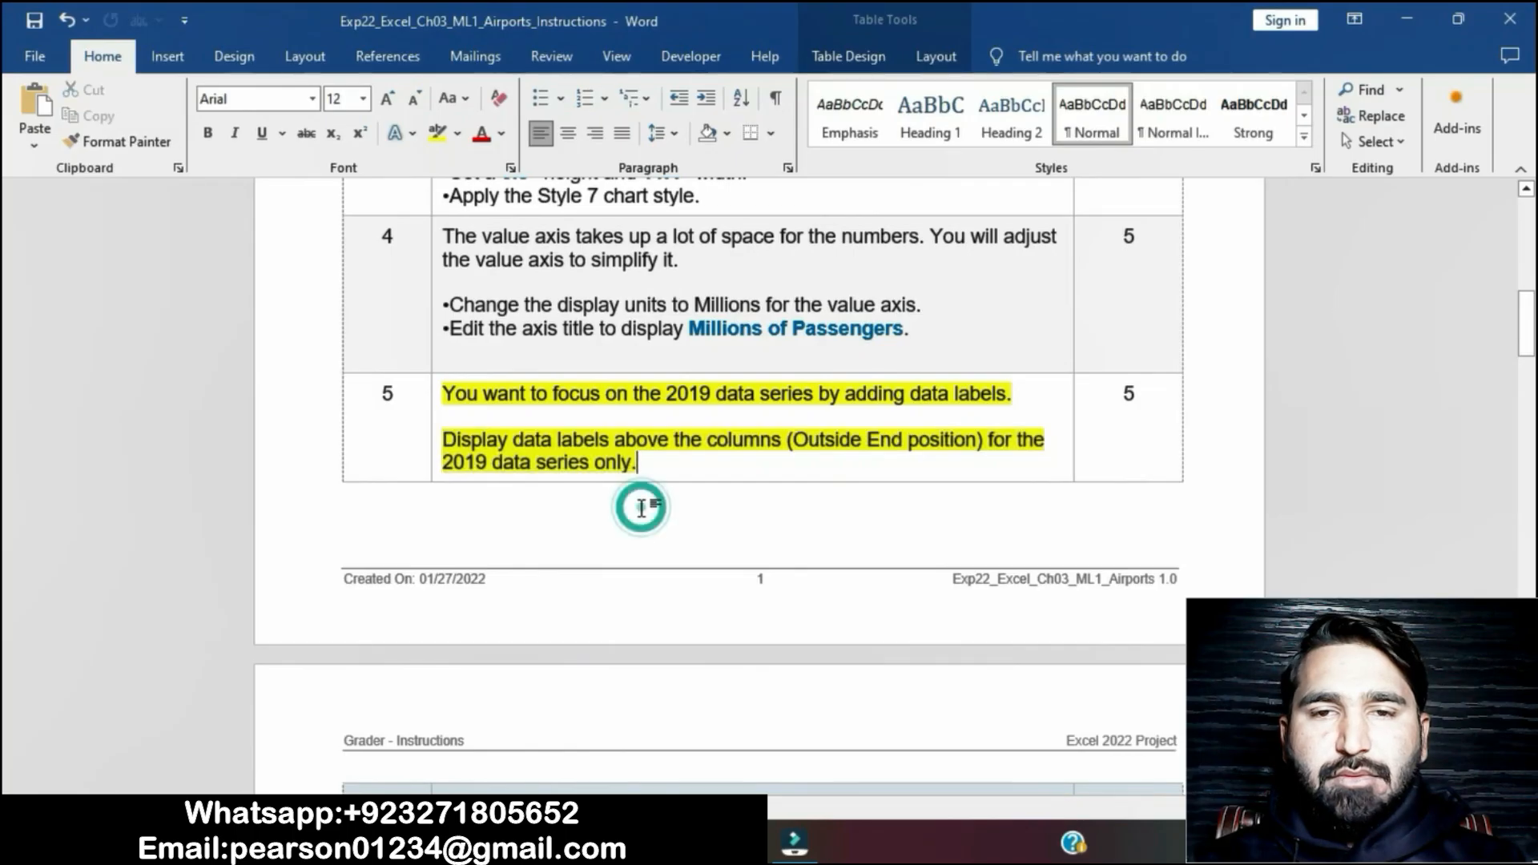
pyautogui.click(435, 398)
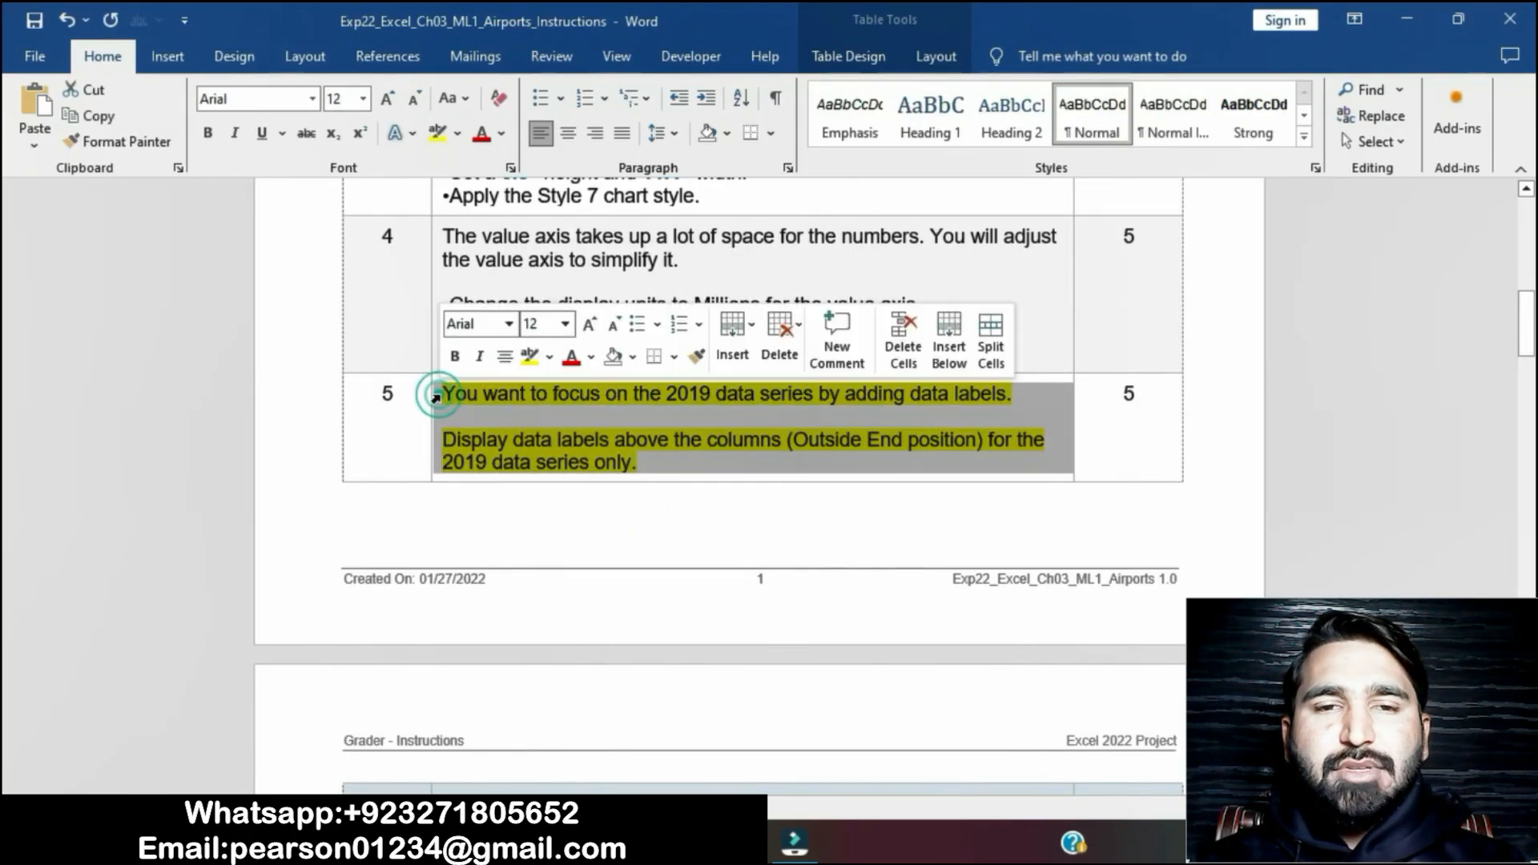
pyautogui.click(532, 363)
pyautogui.scroll(-8, 763, 544)
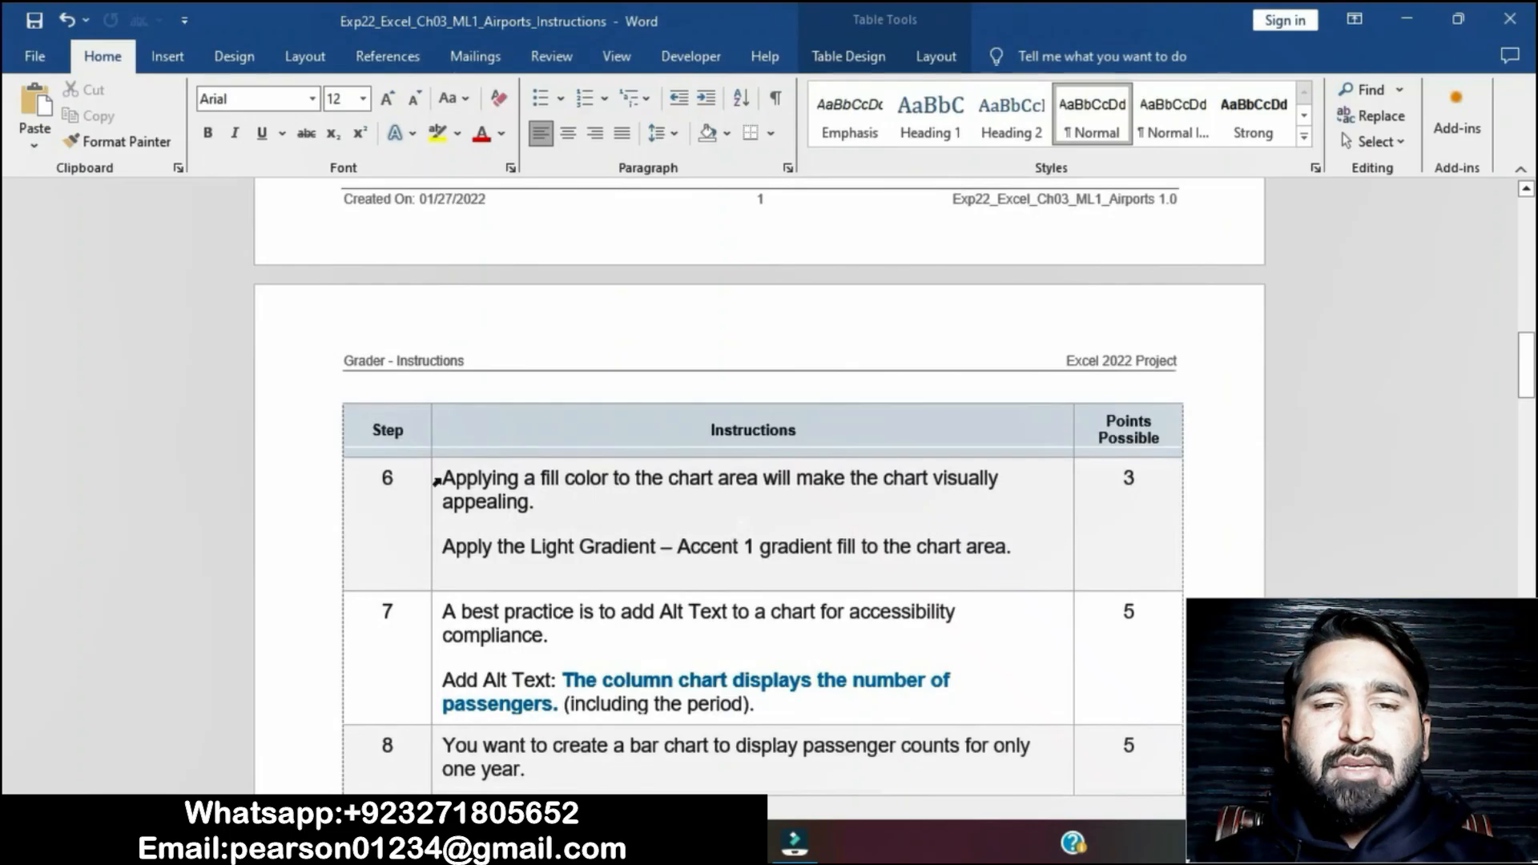
pyautogui.click(436, 479)
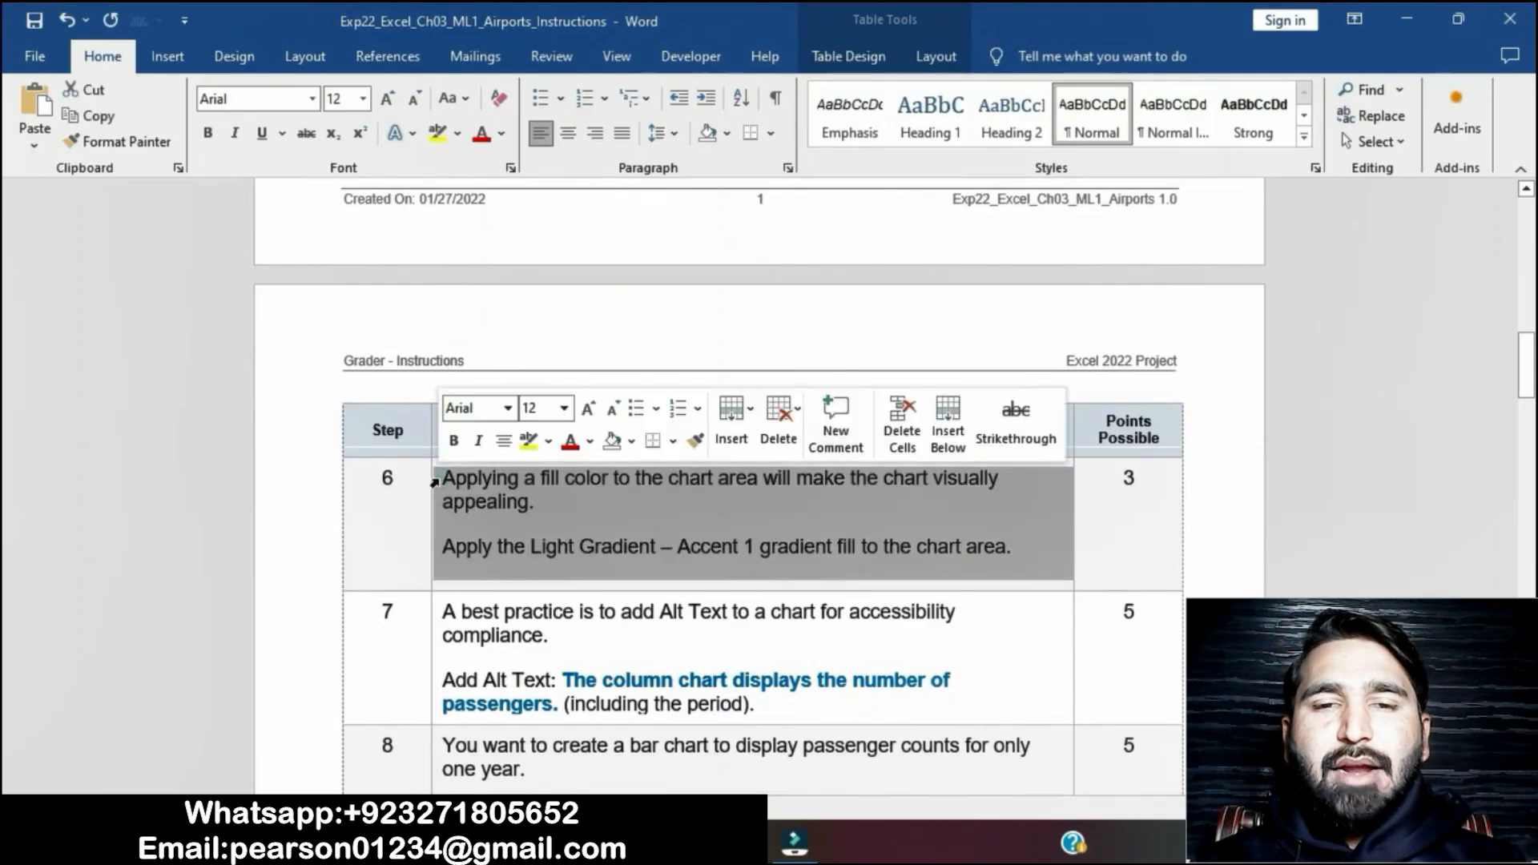
pyautogui.click(528, 441)
pyautogui.click(605, 539)
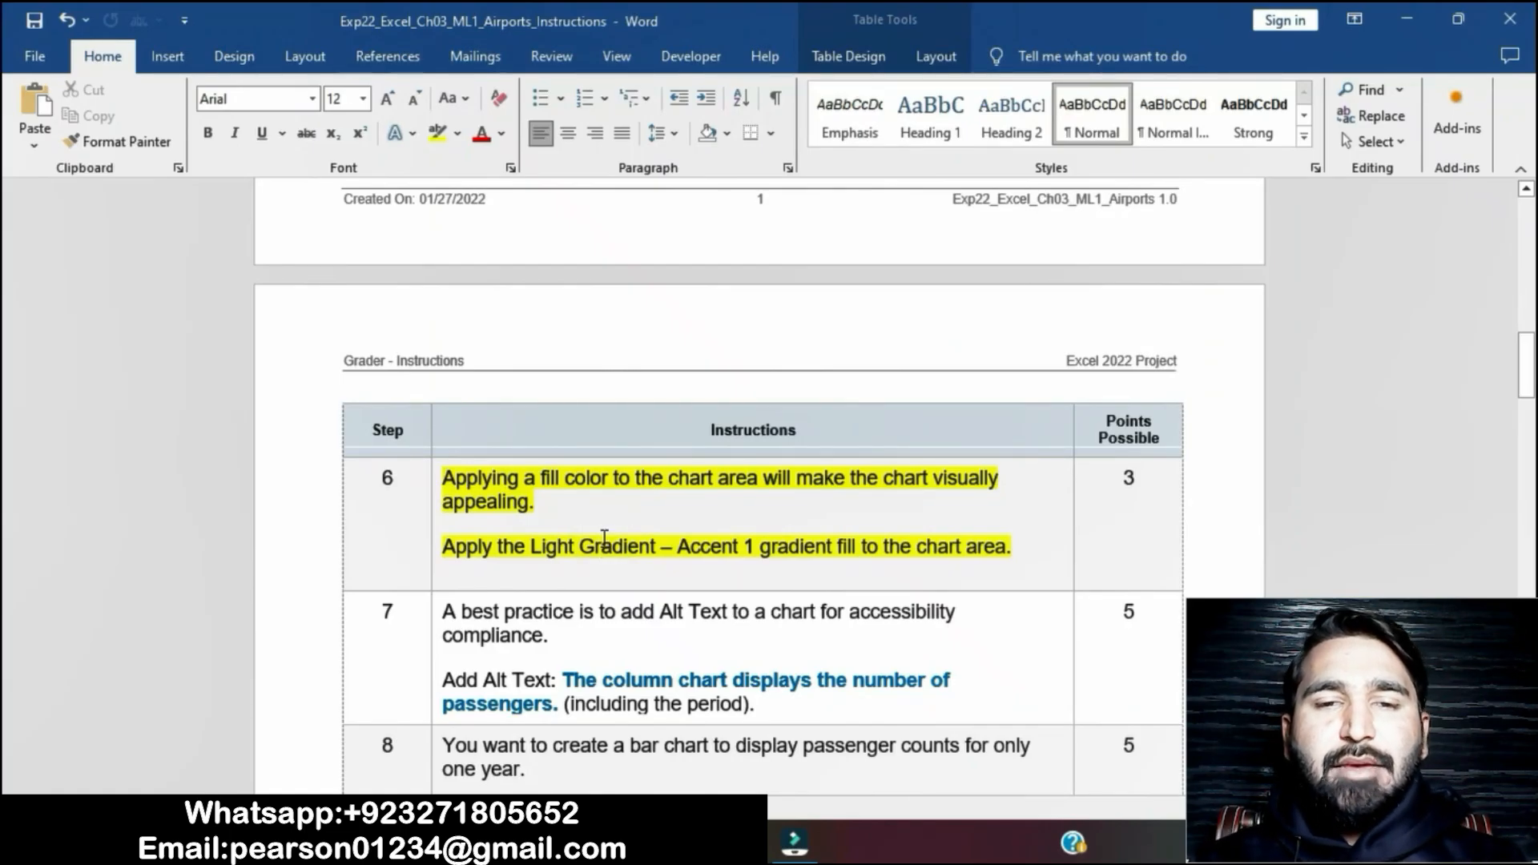
# Mark the gradient instruction in step 6 in Word, and apply the Light Gradient – Accent 1 preset fill to the Excel column chart's chart area.
pyautogui.moveTo(445, 548); pyautogui.dragTo(1014, 552)
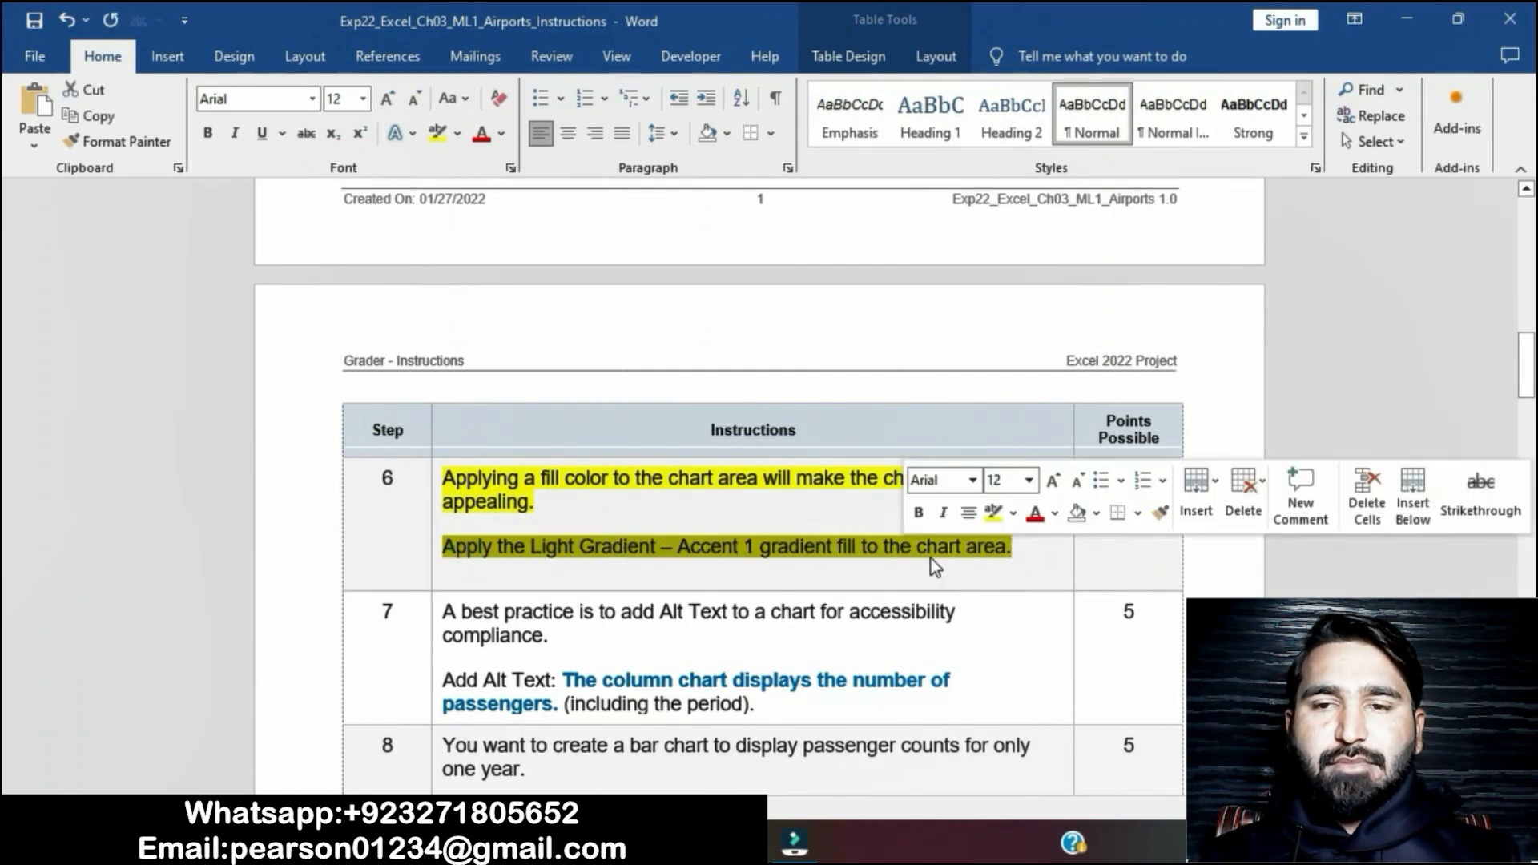
pyautogui.click(794, 842)
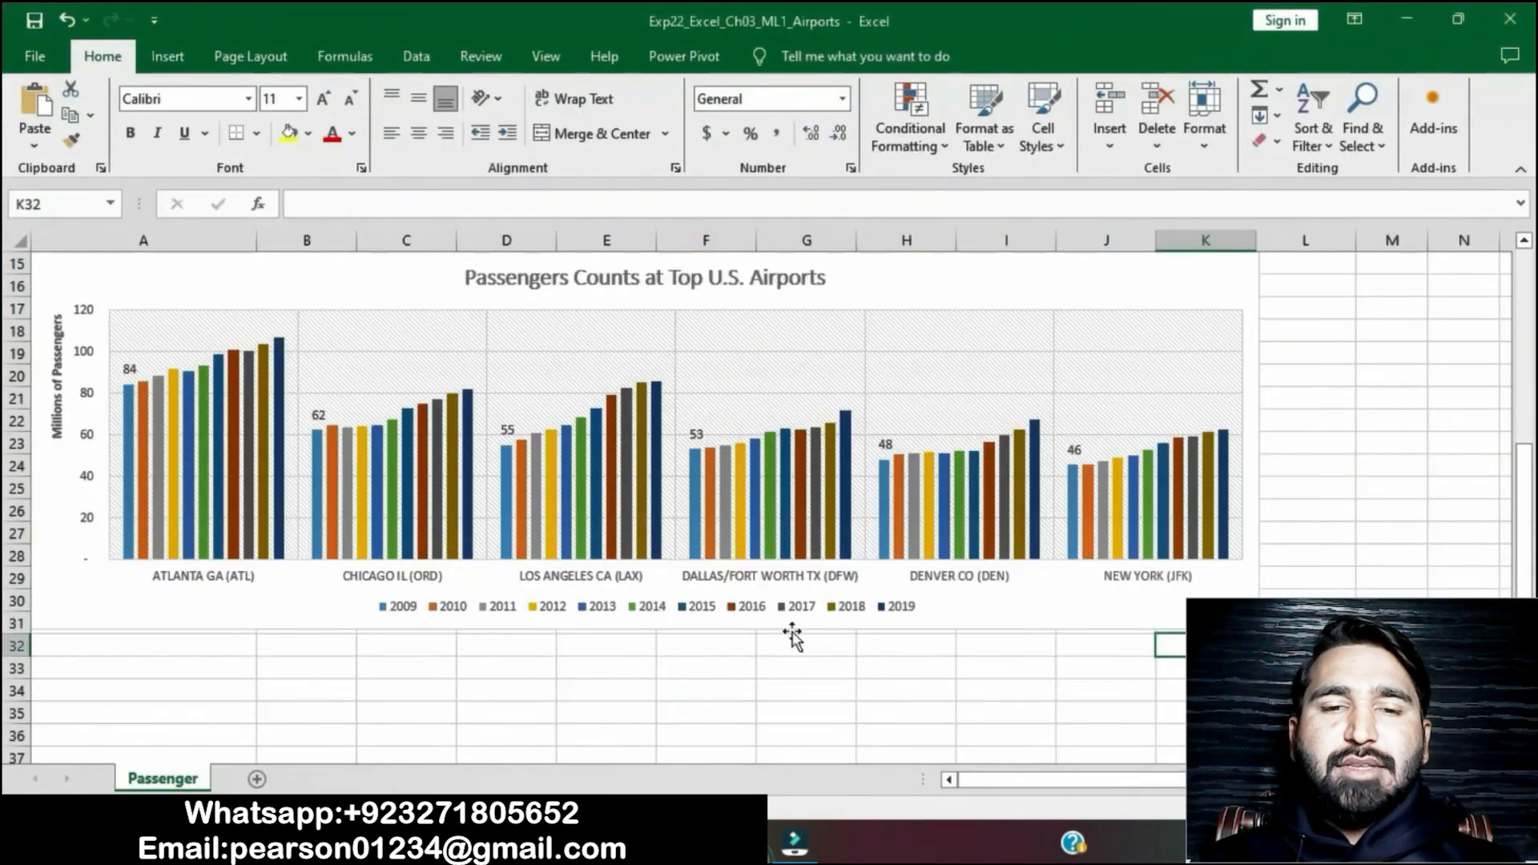
pyautogui.scroll(2, 1146, 309)
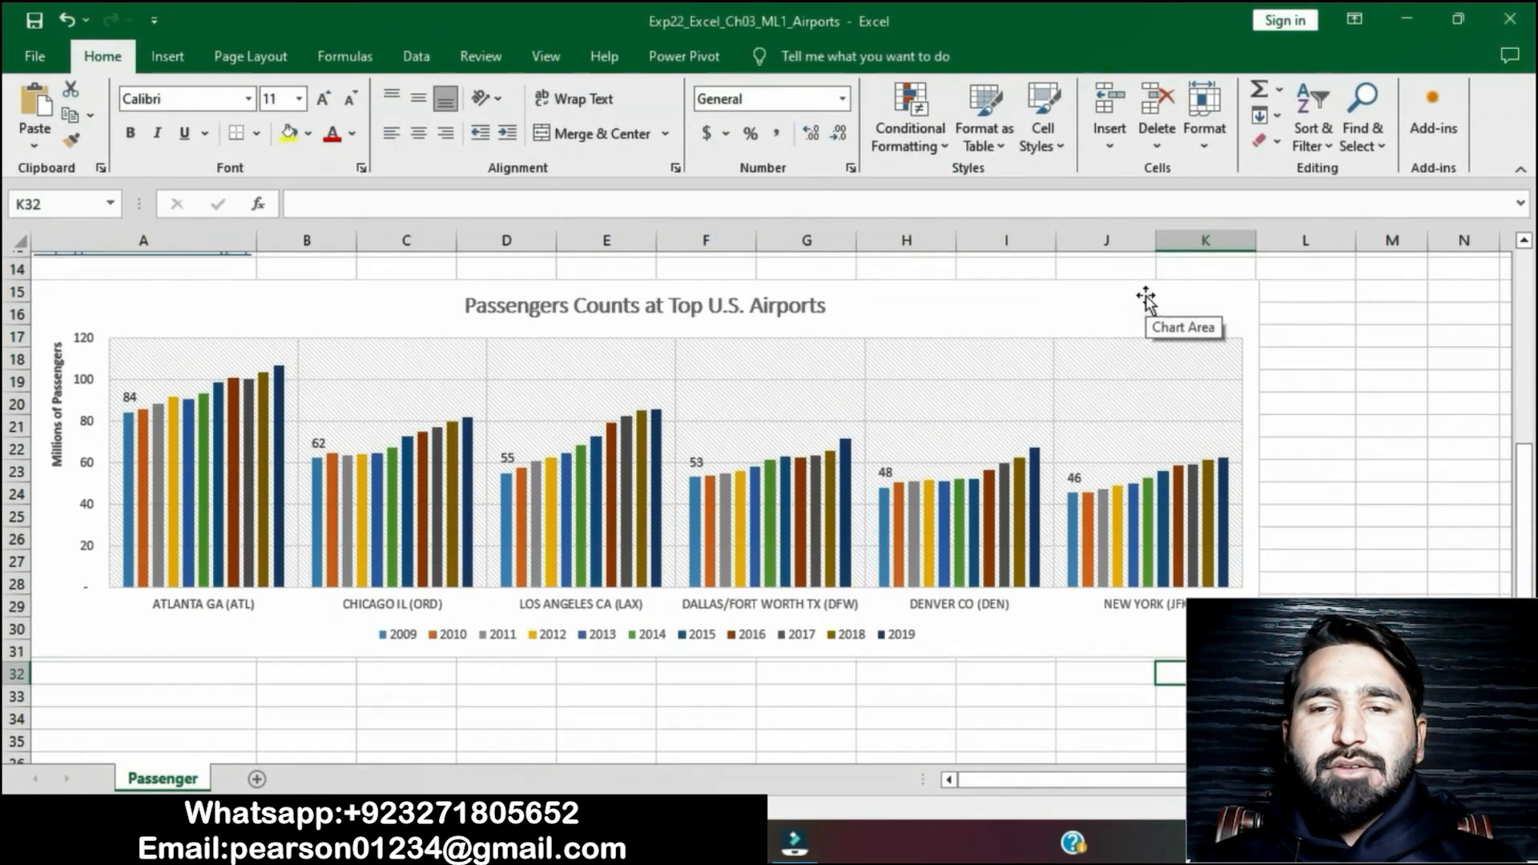
pyautogui.click(1123, 386)
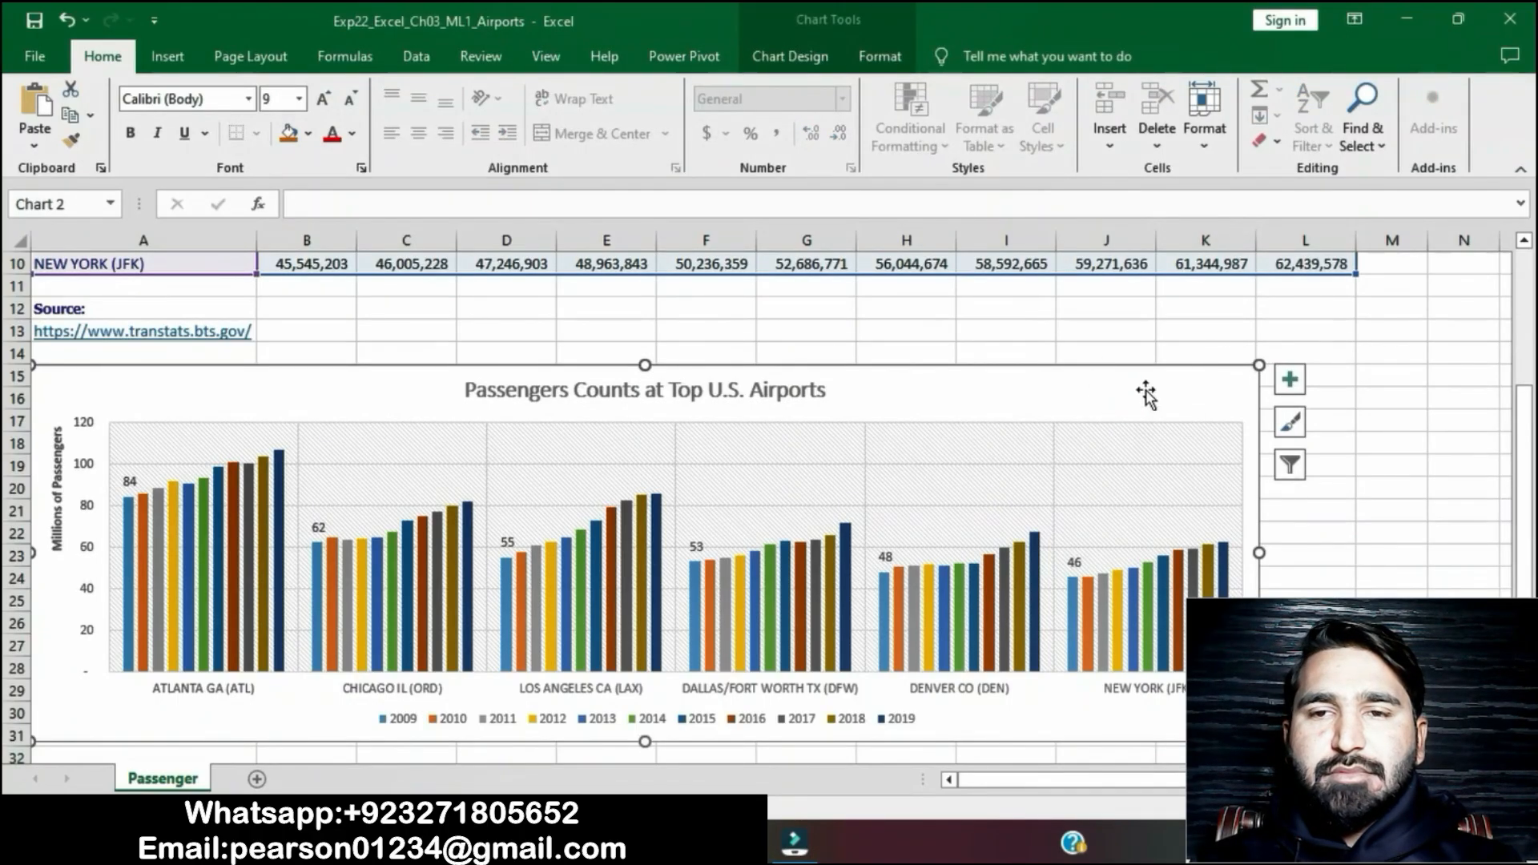
pyautogui.rightClick(1148, 394)
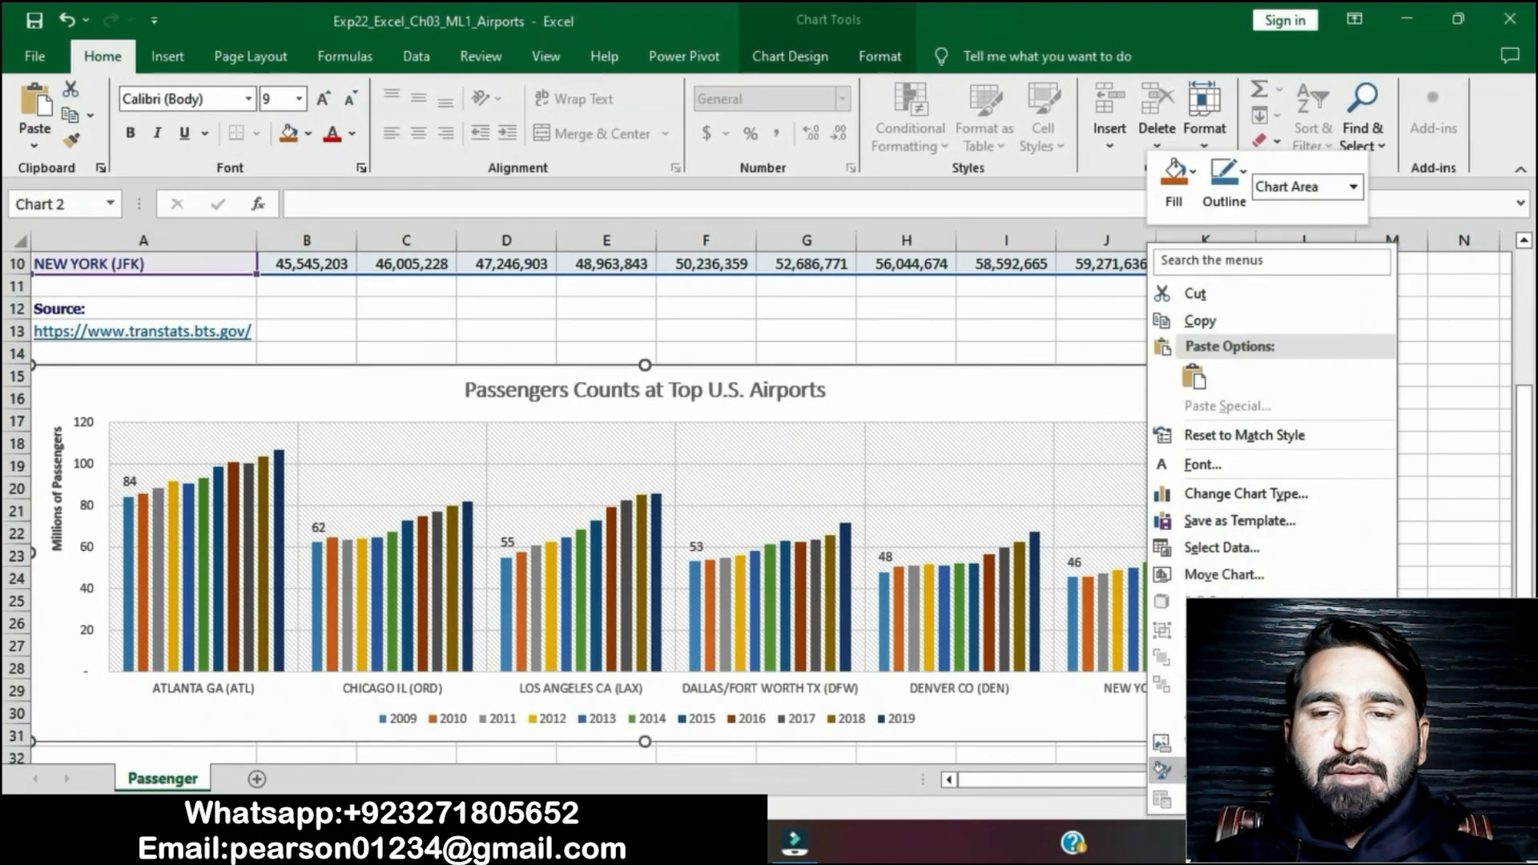
pyautogui.click(1245, 771)
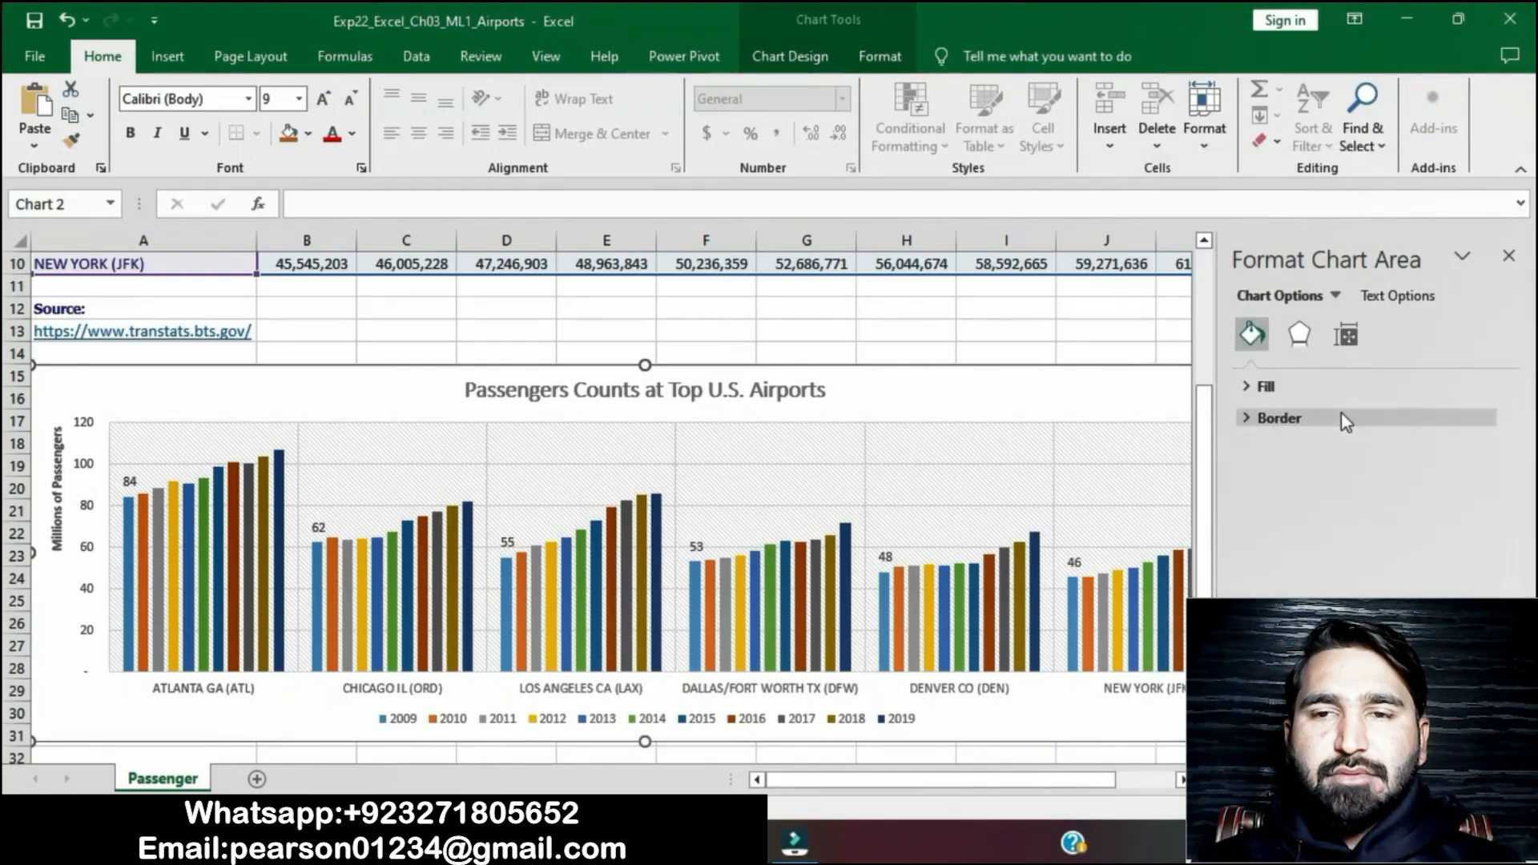
pyautogui.click(1254, 387)
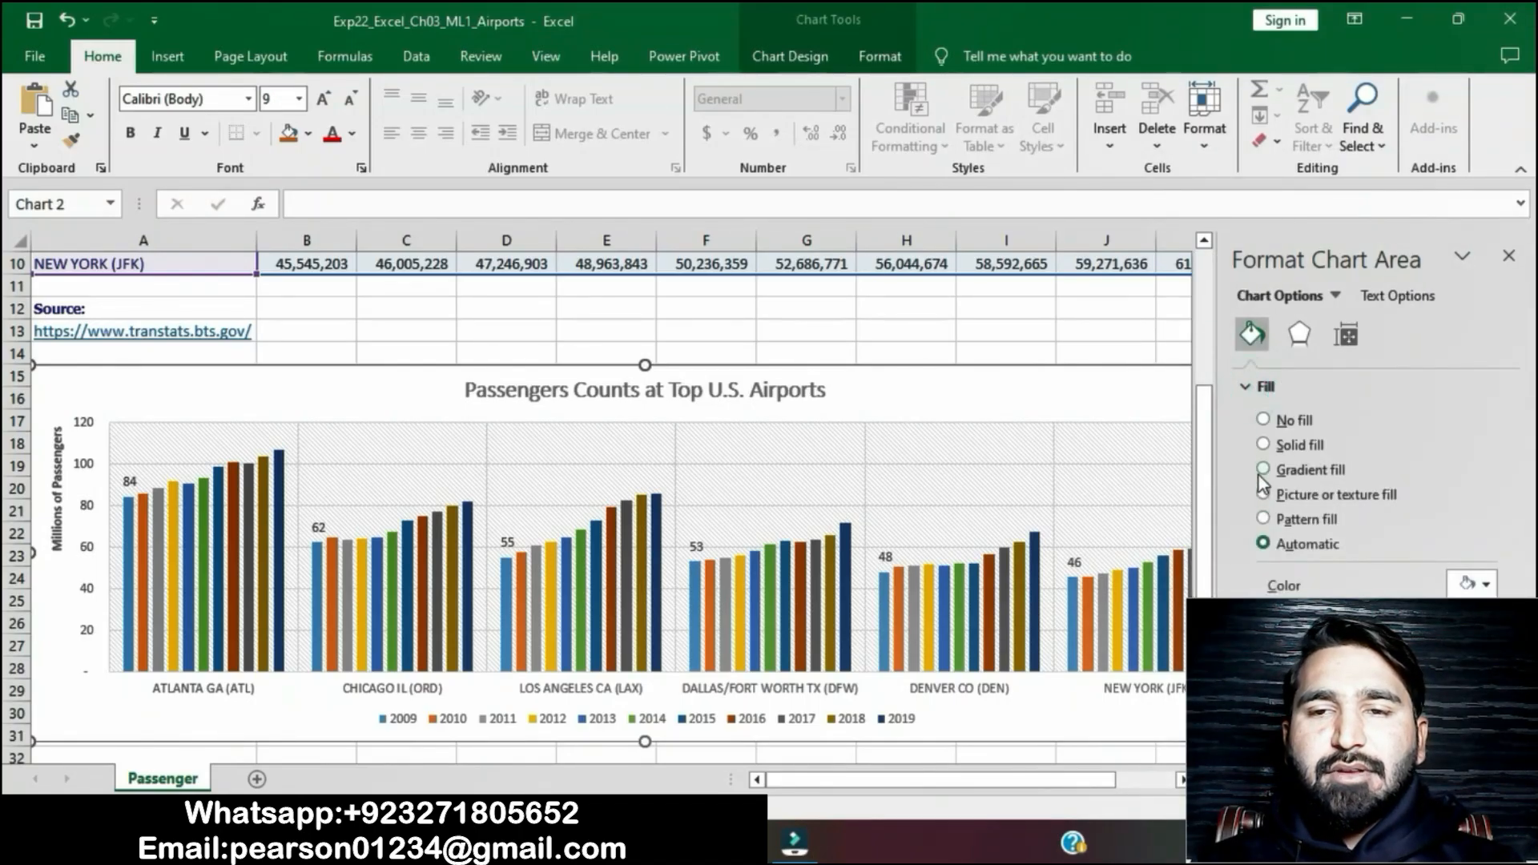
pyautogui.click(1263, 470)
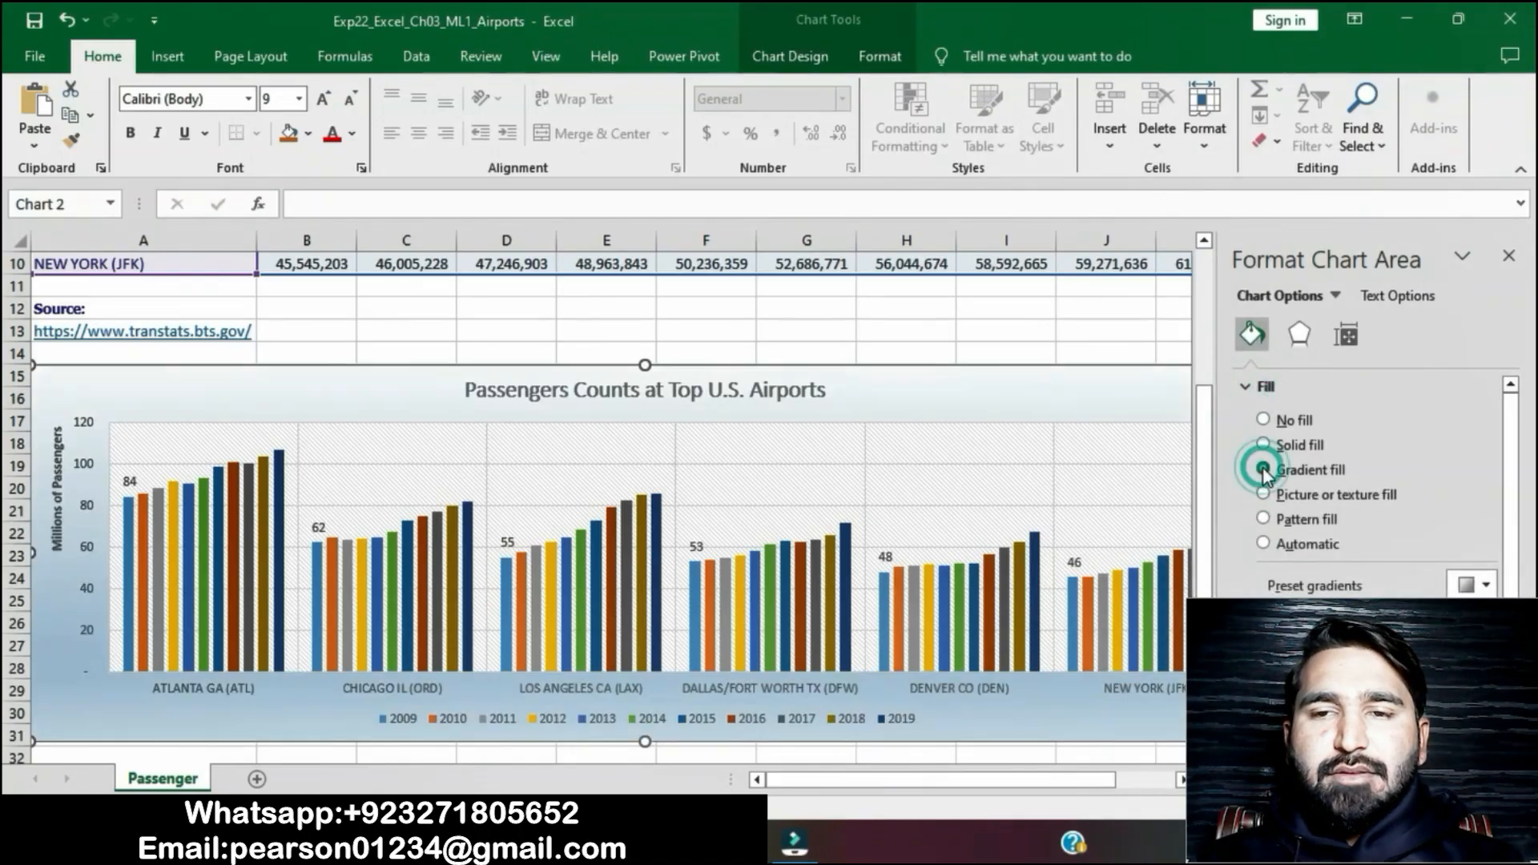
pyautogui.click(1492, 589)
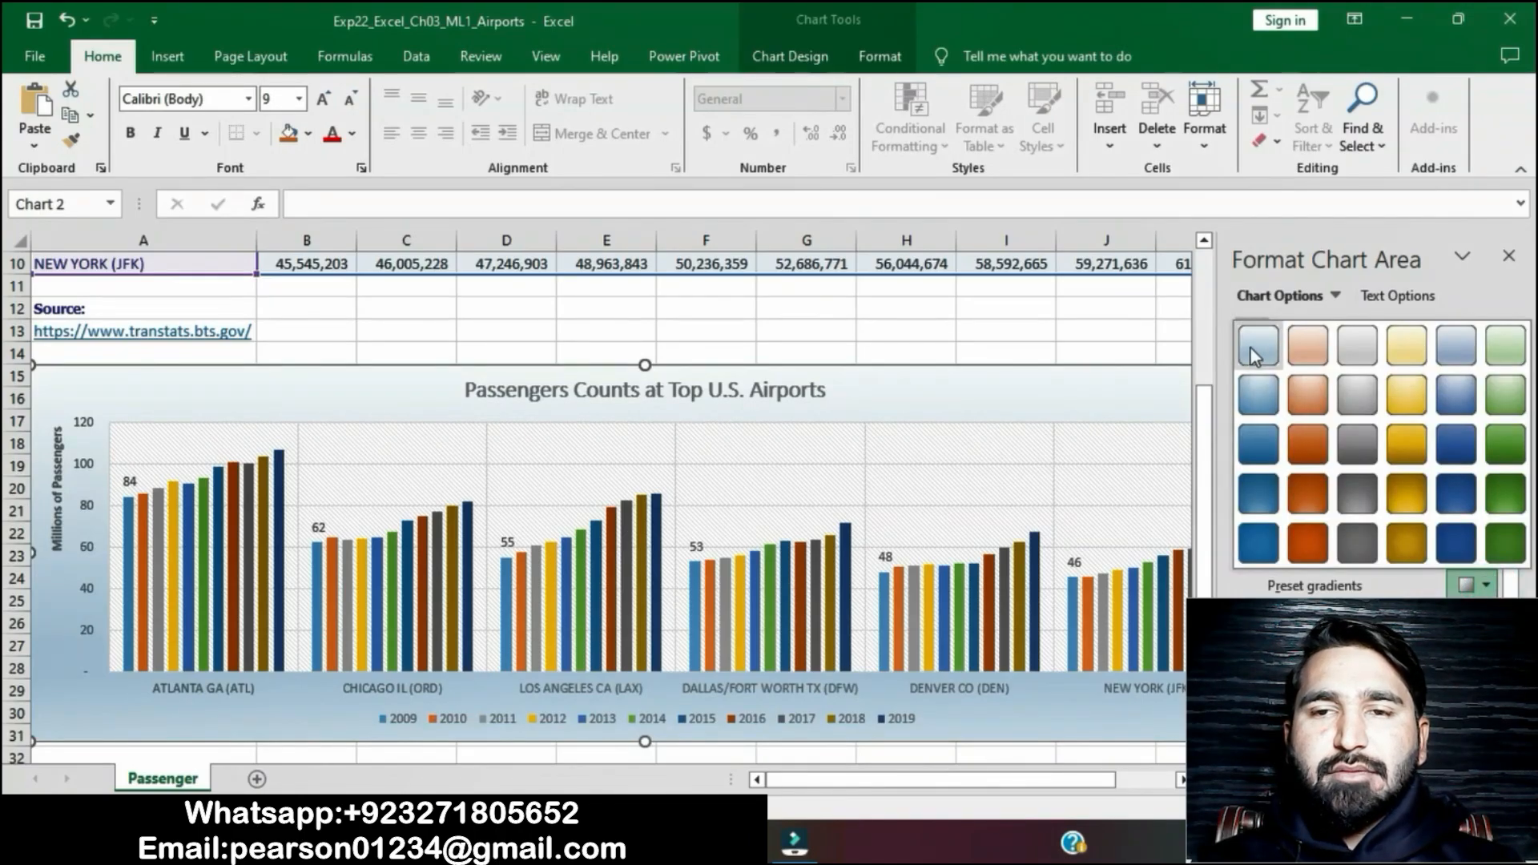
pyautogui.click(1251, 348)
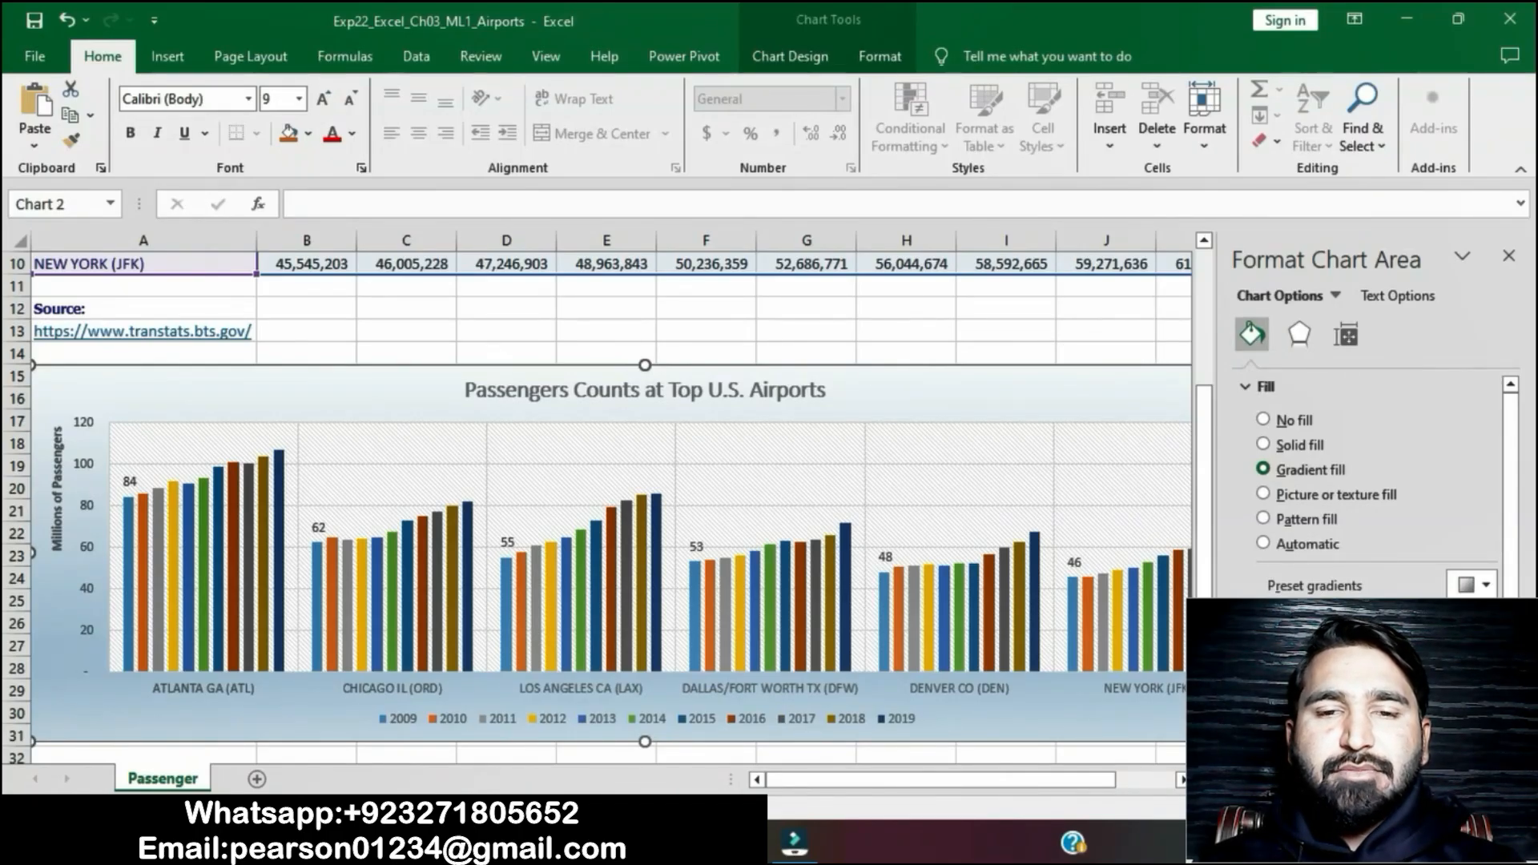
# Switch to the Word instructions, remove the yellow highlight from step 6 and highlight step 7.
pyautogui.hotkey('alt', 'Tab')
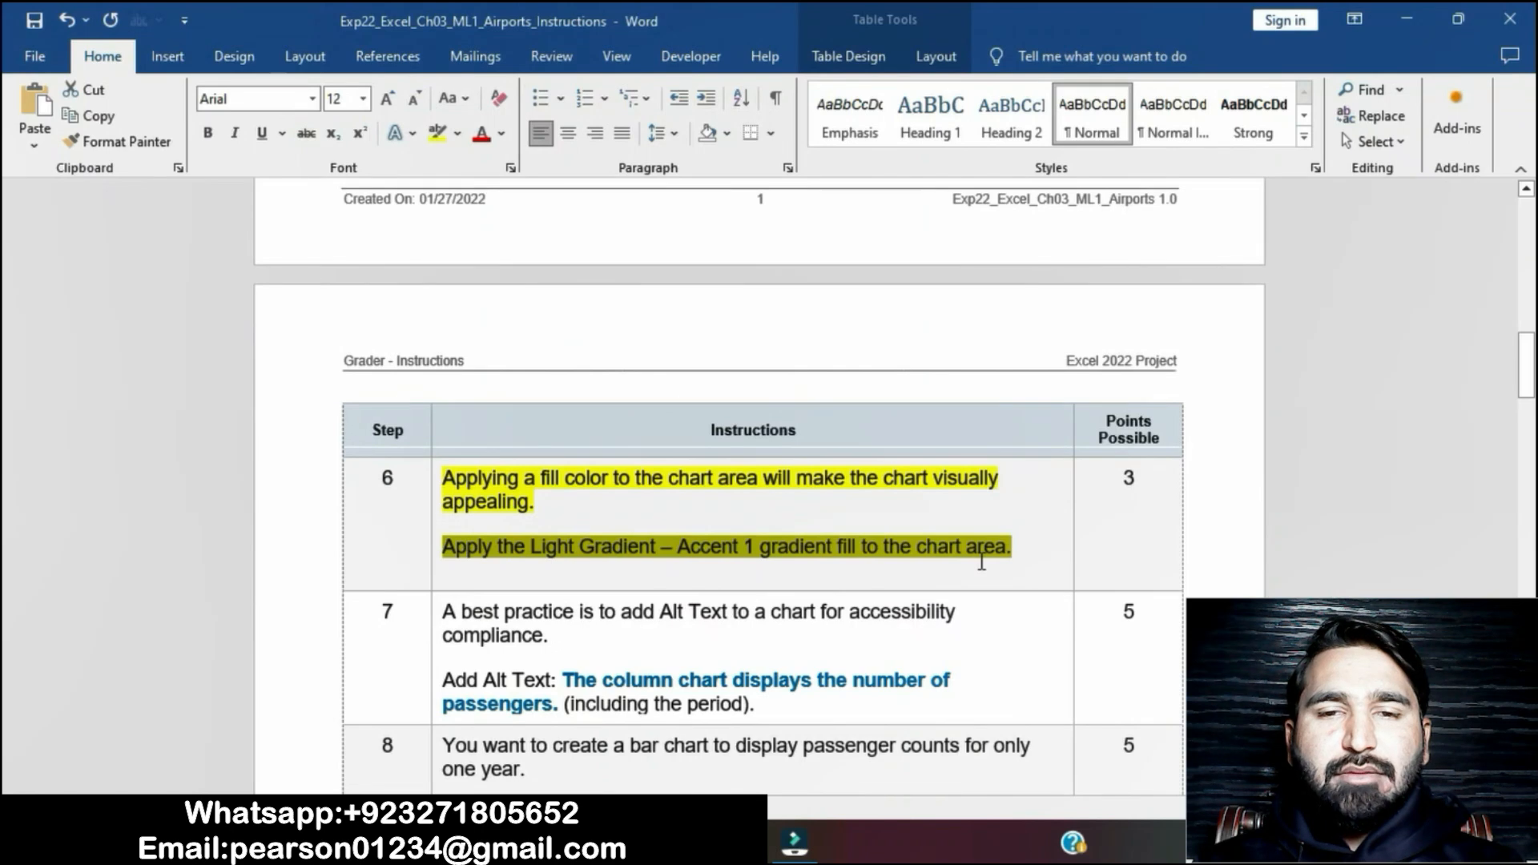
pyautogui.click(982, 563)
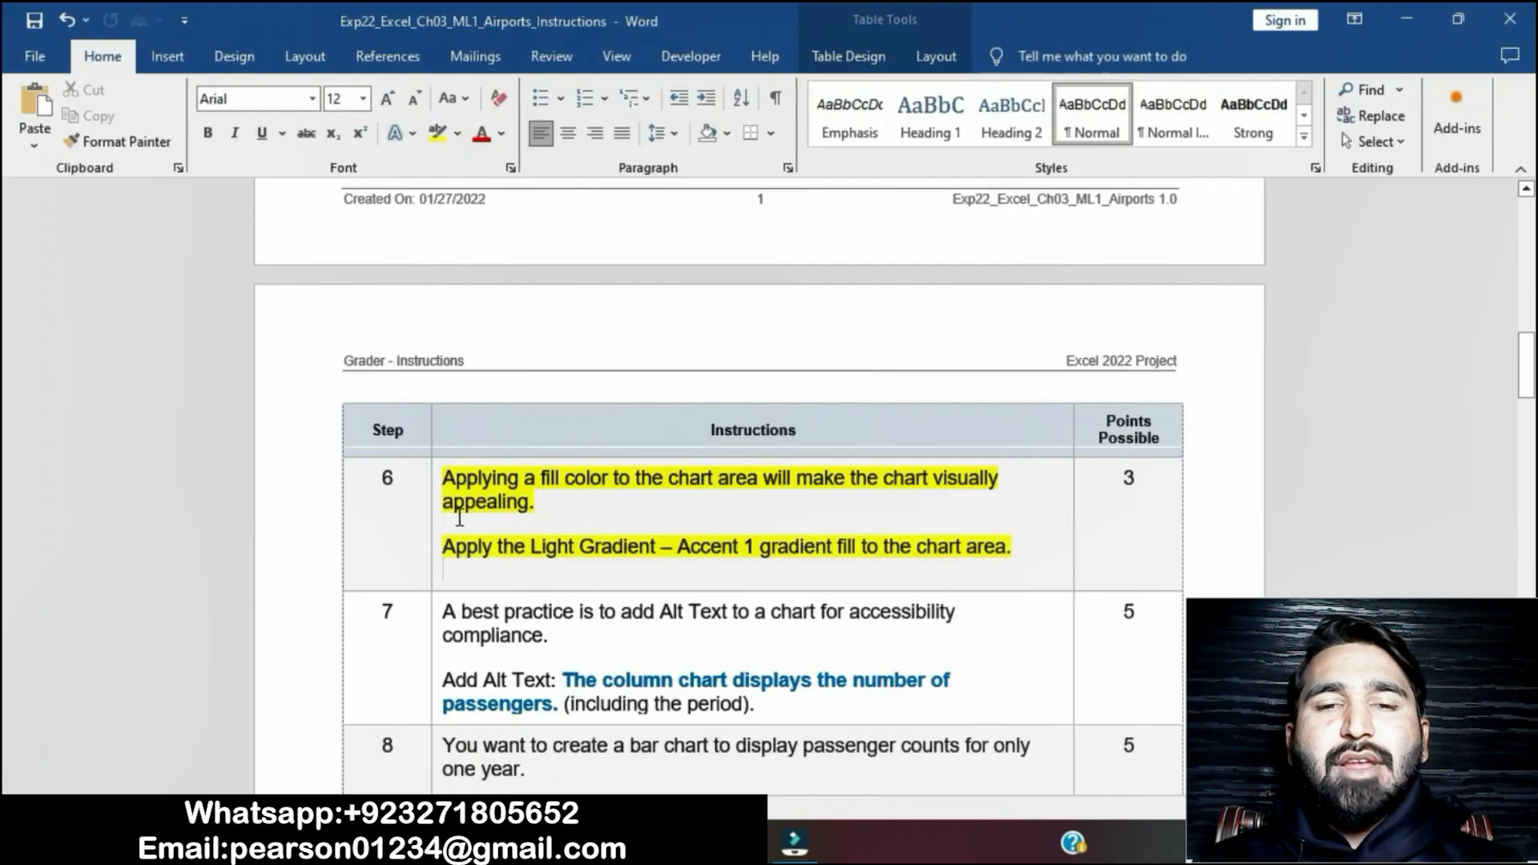
pyautogui.click(431, 488)
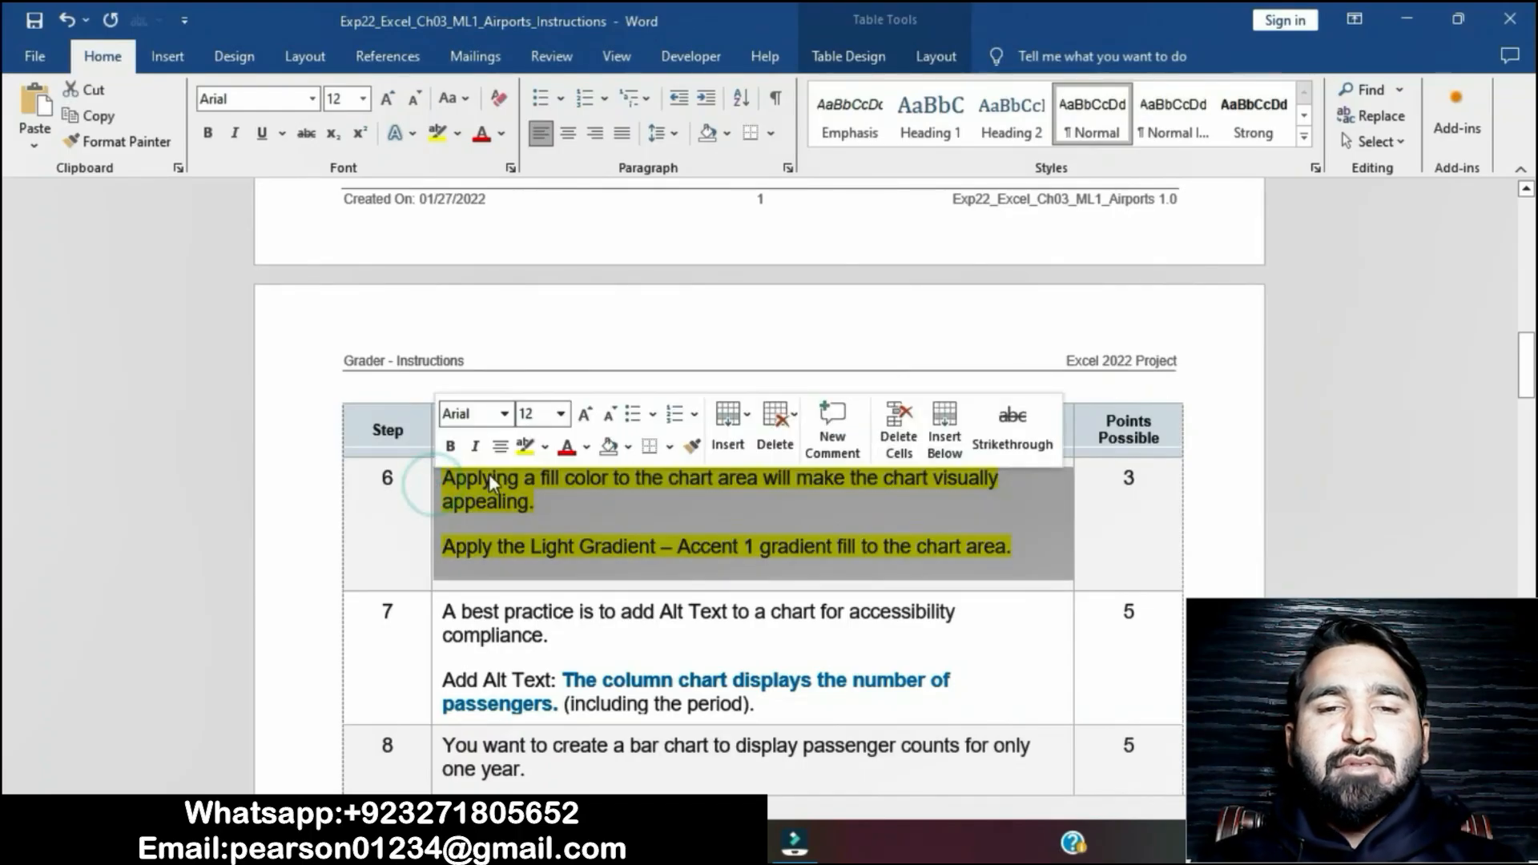
pyautogui.click(525, 449)
pyautogui.click(625, 641)
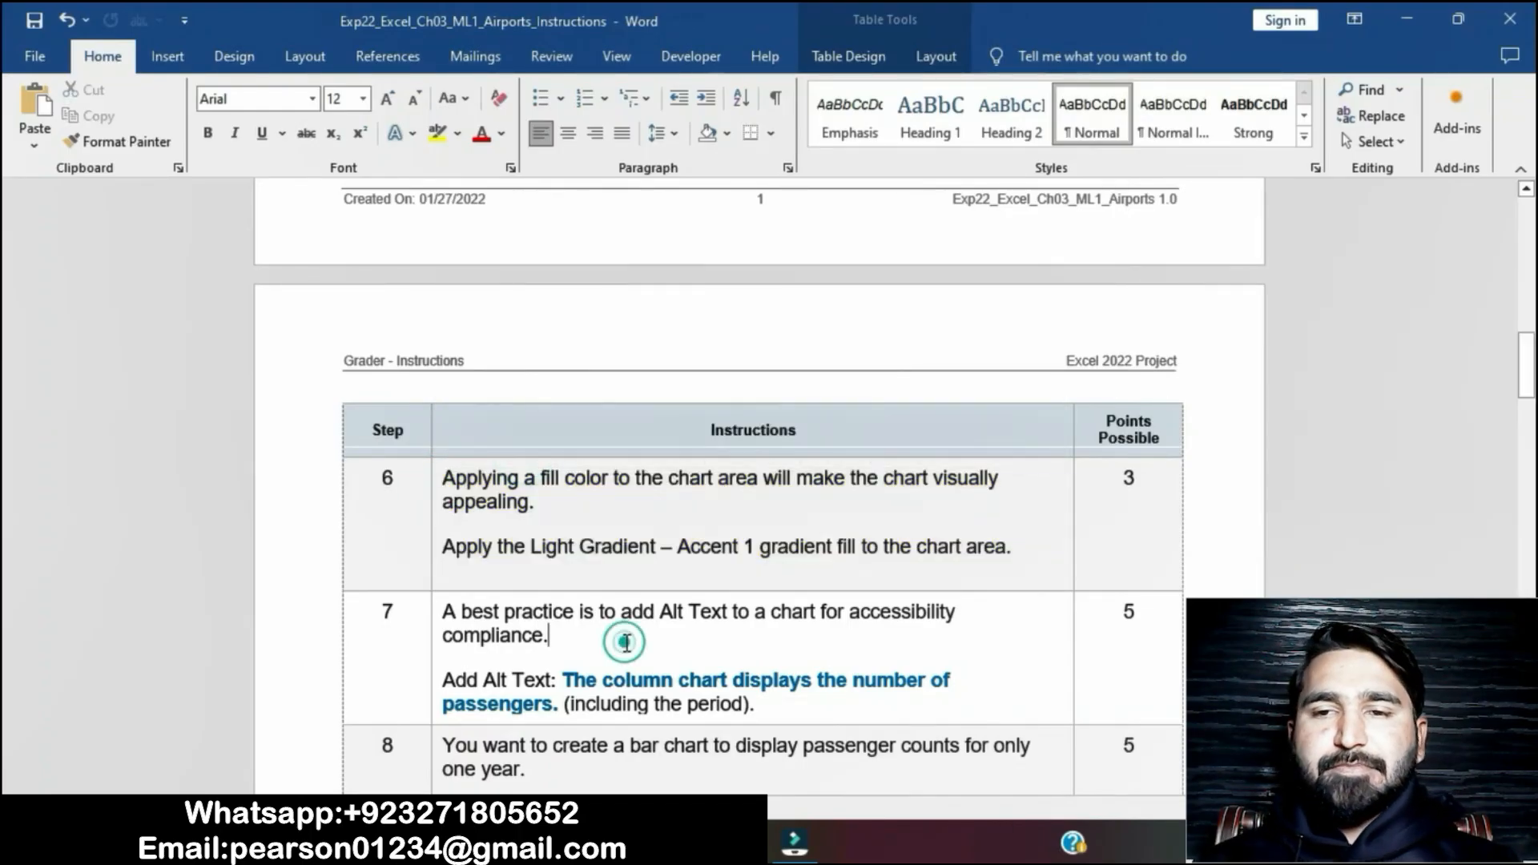
pyautogui.scroll(-3, 625, 641)
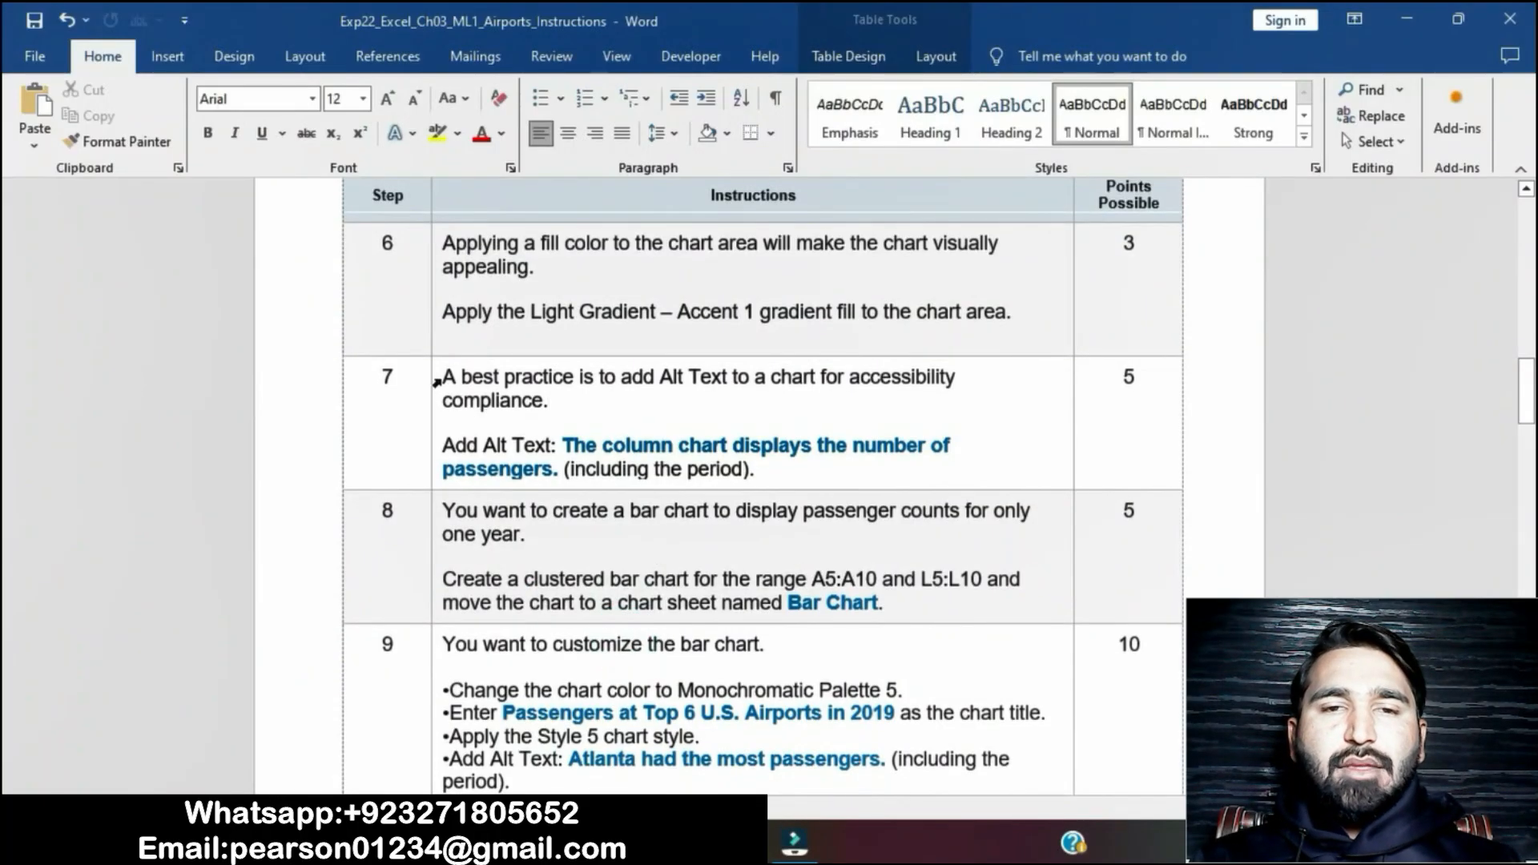
pyautogui.click(436, 383)
pyautogui.click(529, 341)
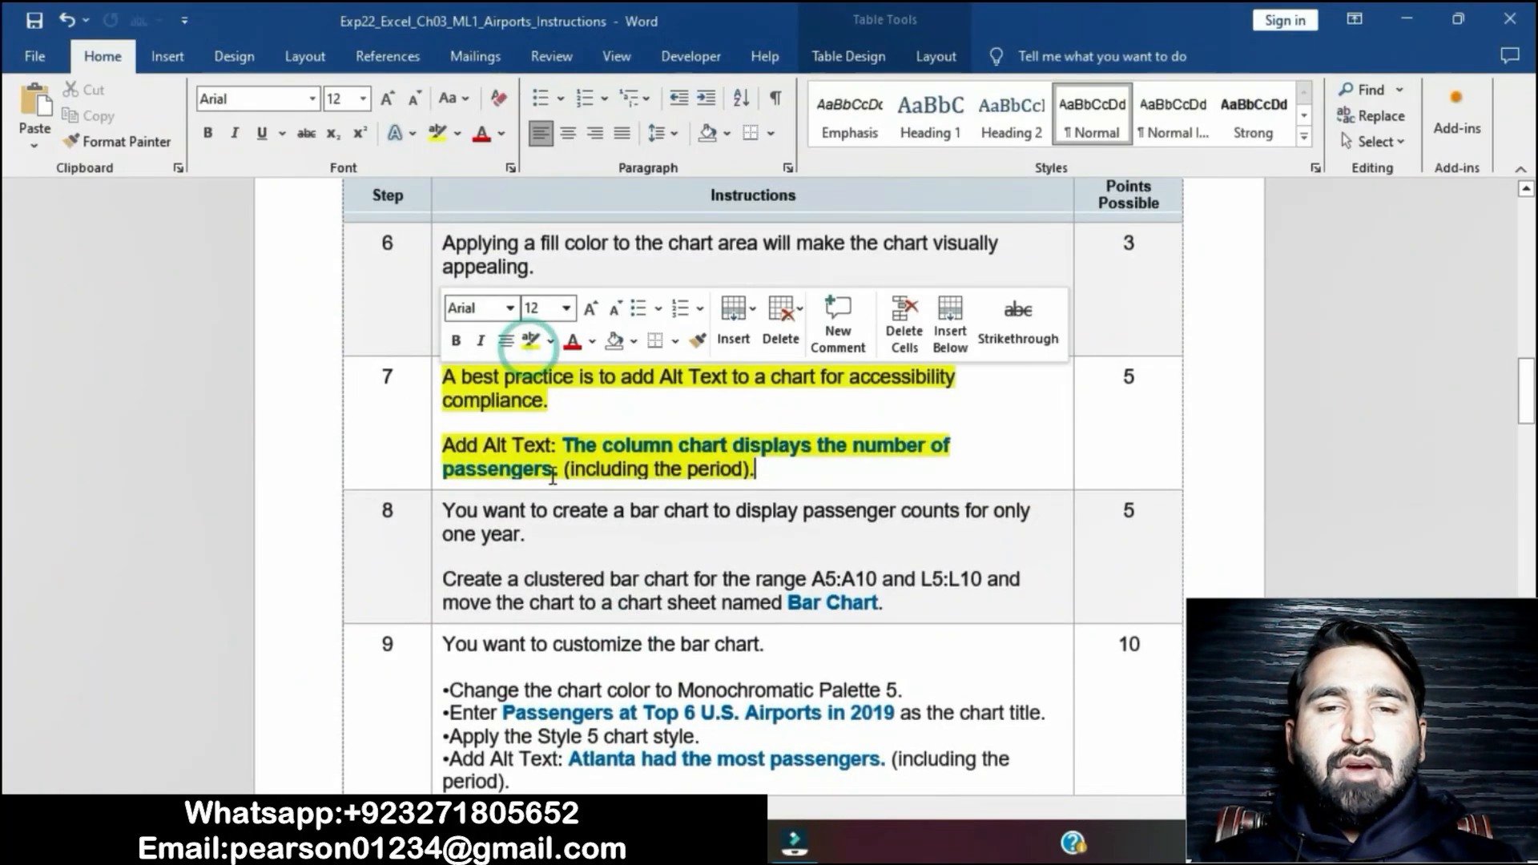
pyautogui.click(553, 474)
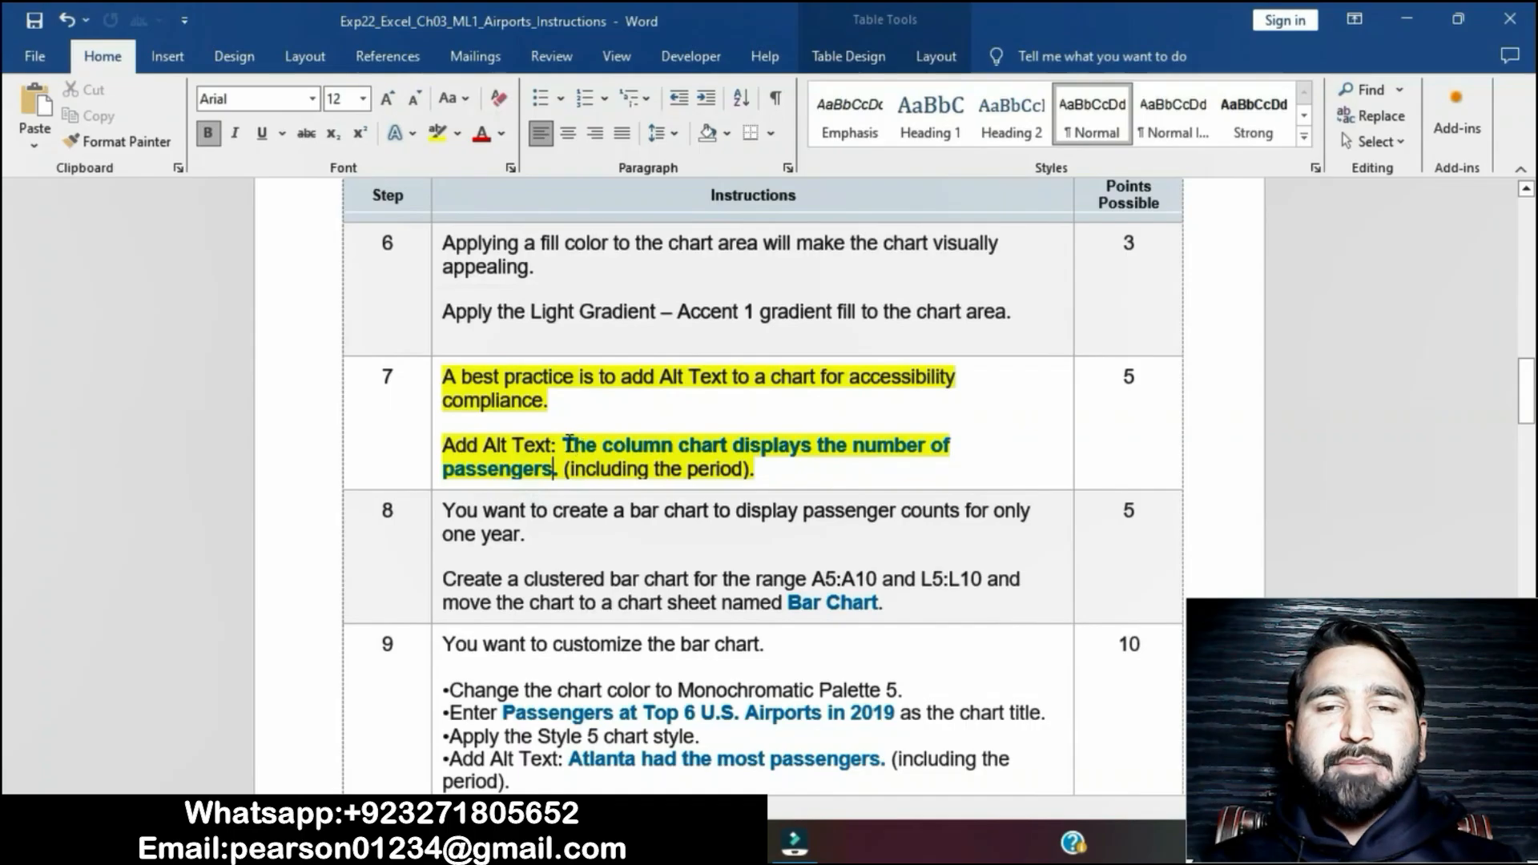
# Copy the alt text sentence from step 7 in Word, switch to Excel and close the Format Chart Area pane.
pyautogui.keyDown('shift'); pyautogui.click(567, 446); pyautogui.keyUp('shift')
pyautogui.hotkey('ctrl', 'c')
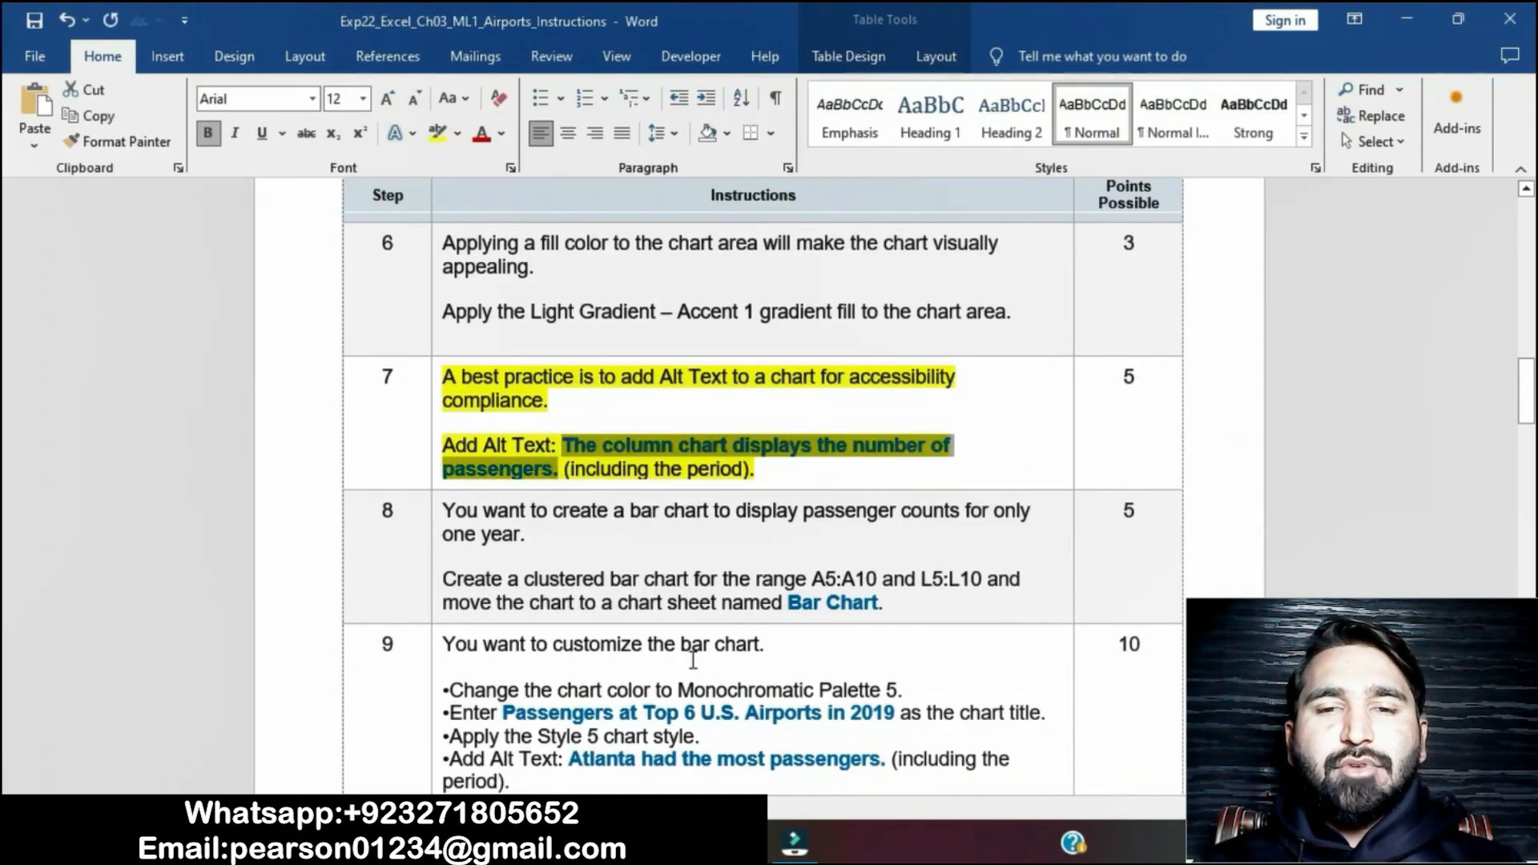
pyautogui.hotkey('alt', 'Tab')
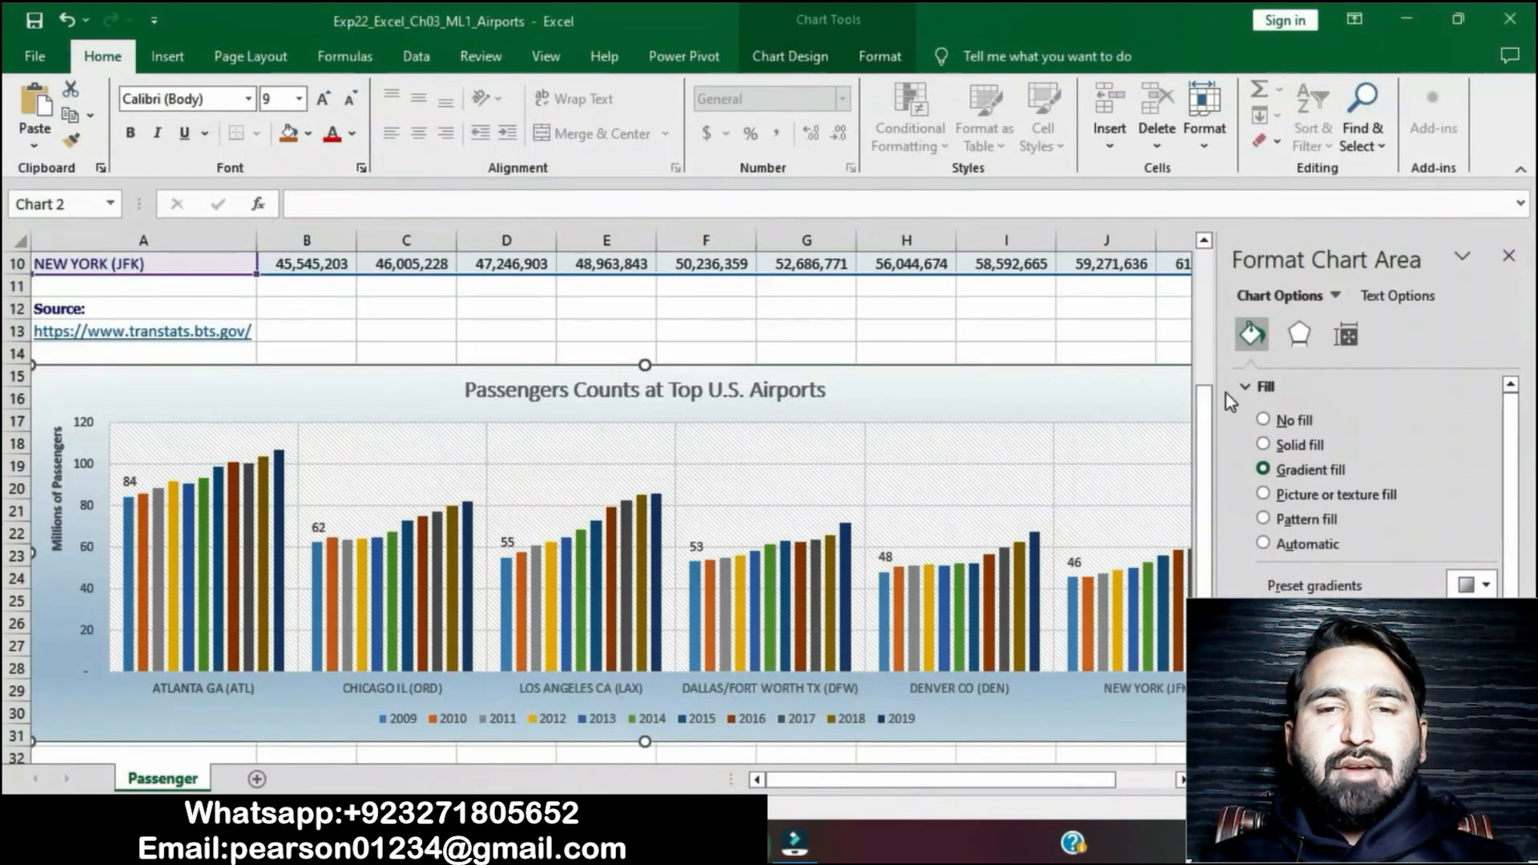
pyautogui.click(1510, 256)
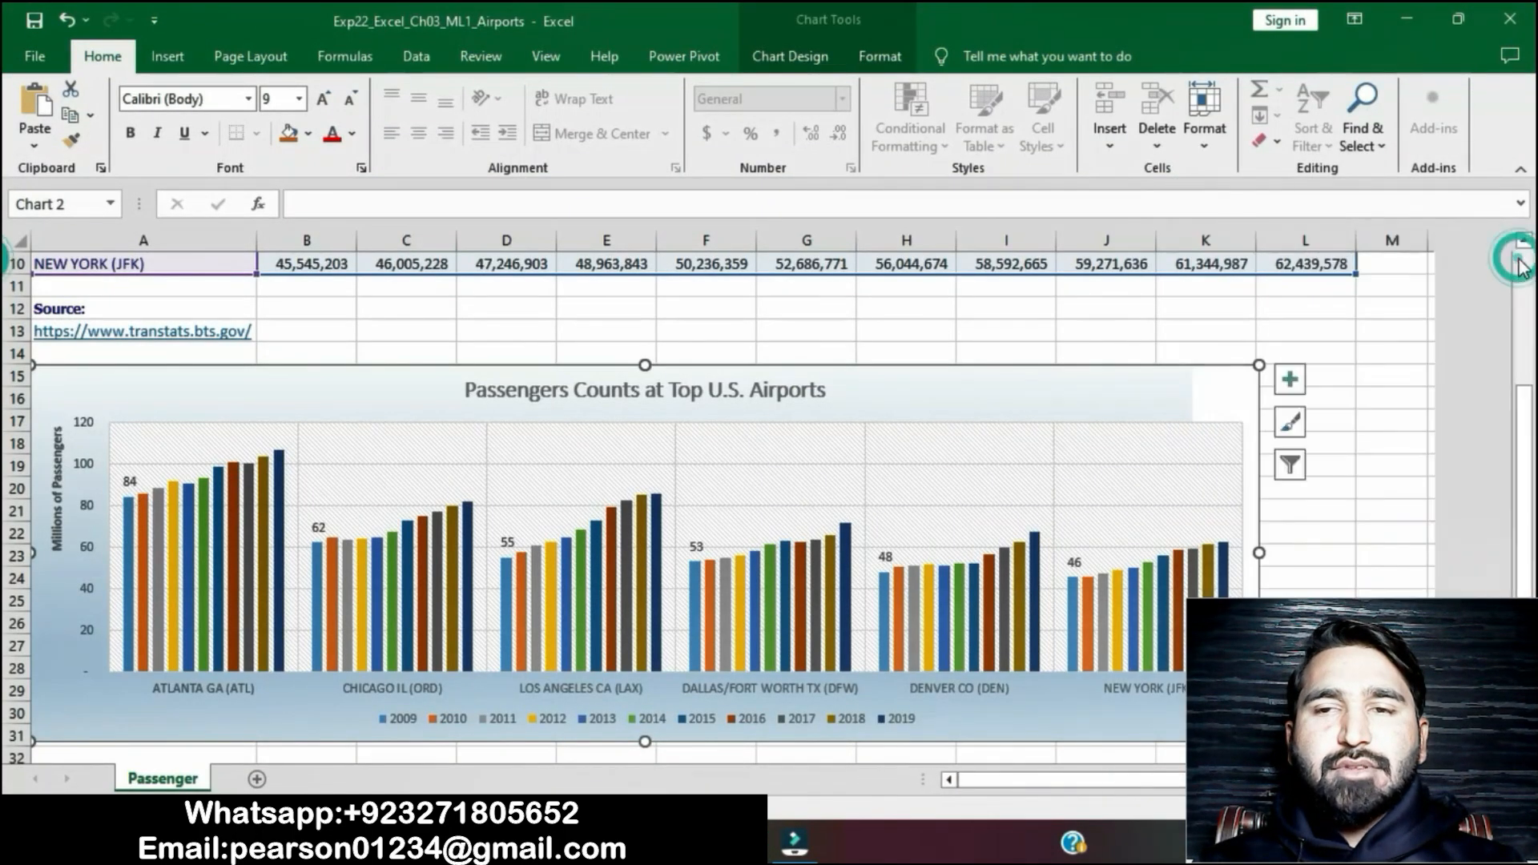
# Add the alt text "The column chart displays the number of passengers." to the column chart and close the Alt Text pane.
pyautogui.click(1340, 350)
pyautogui.click(1222, 371)
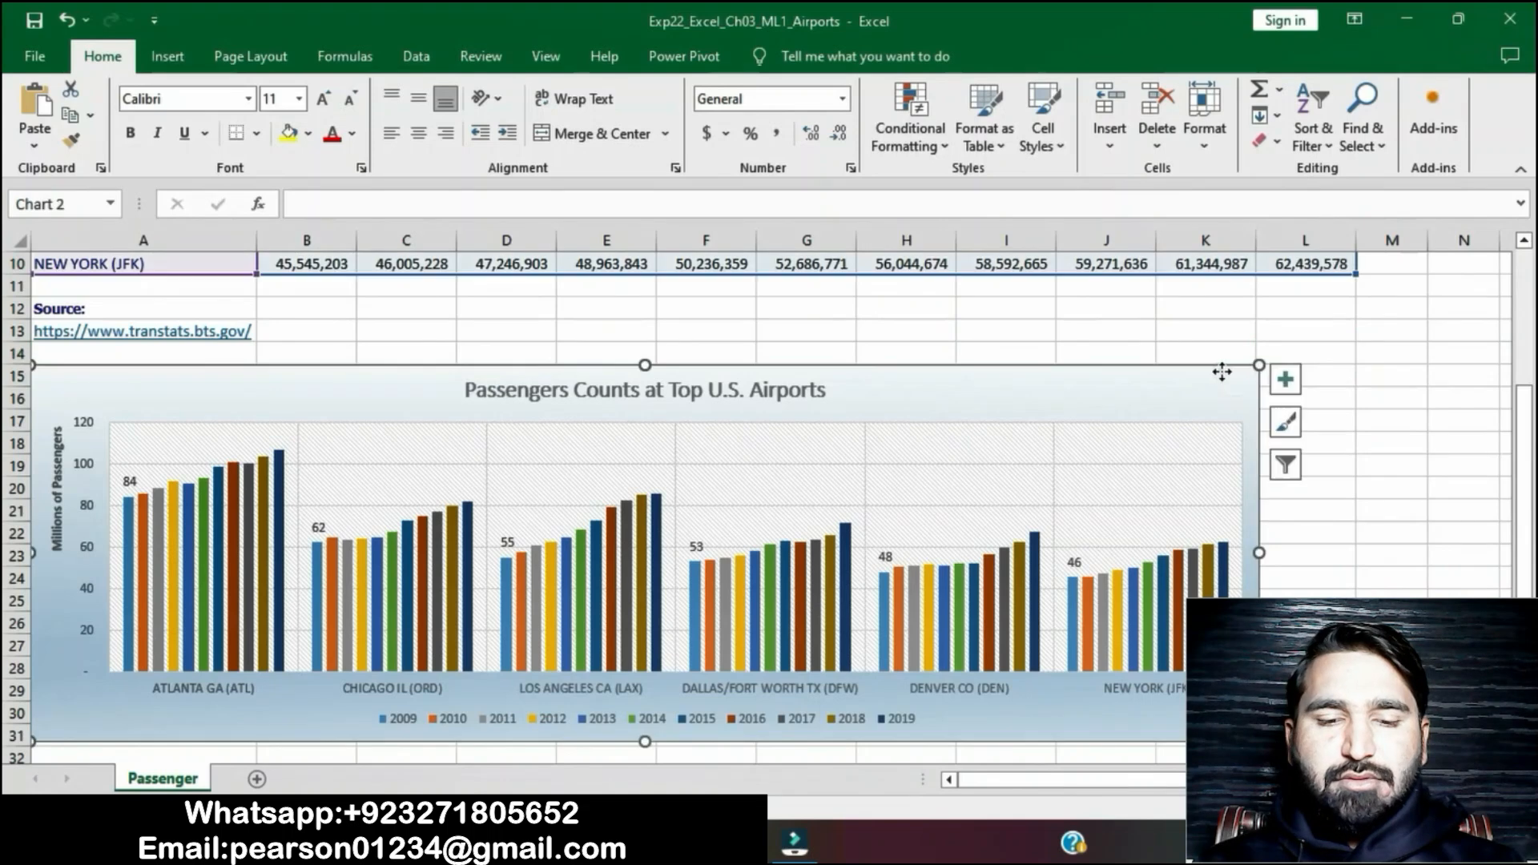
pyautogui.rightClick(1222, 372)
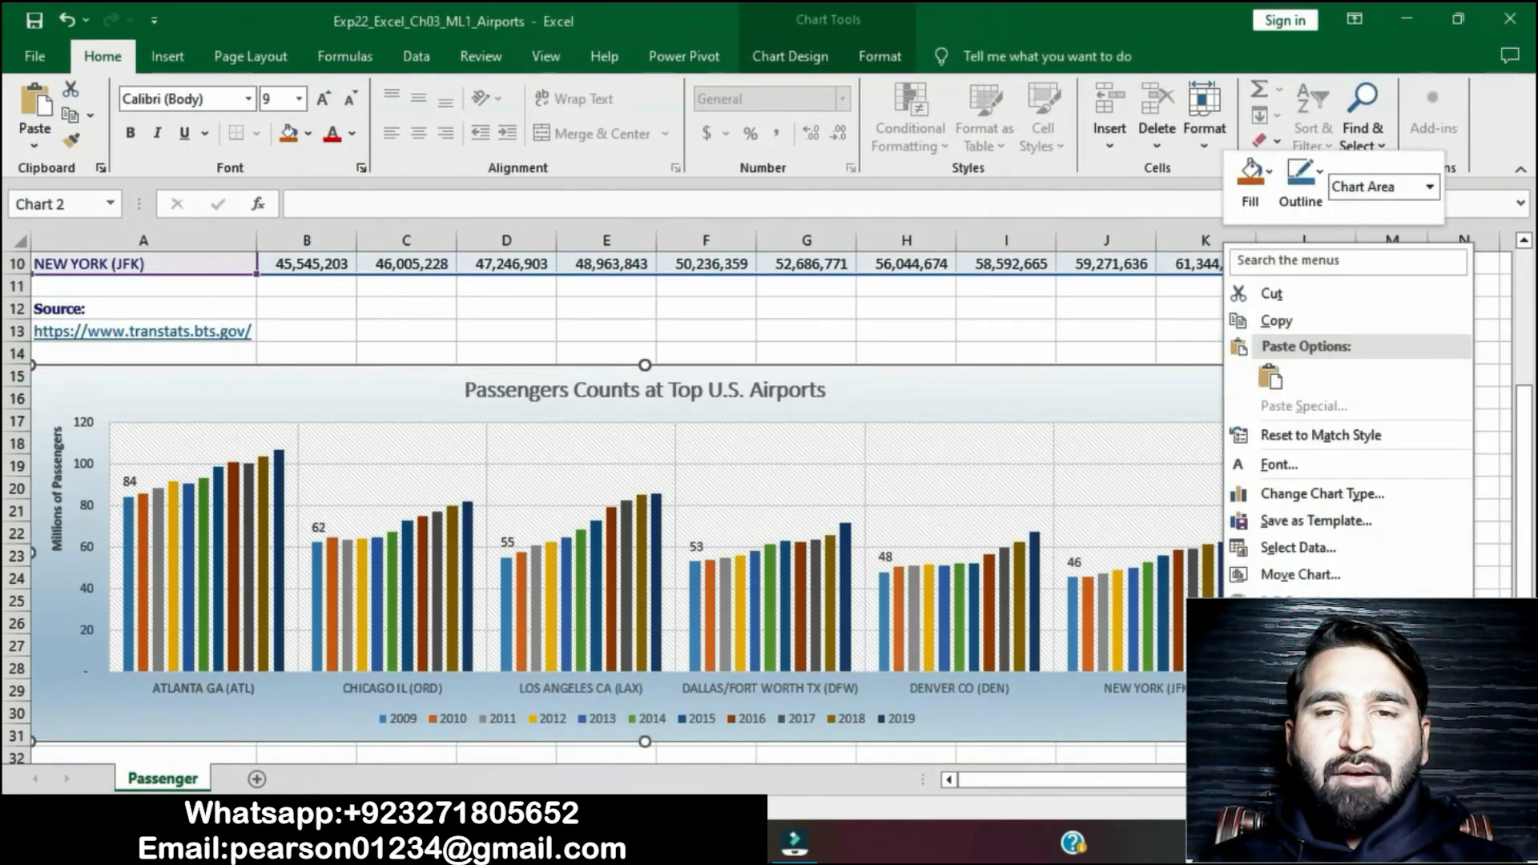
pyautogui.click(1302, 742)
pyautogui.hotkey('ctrl', 'v')
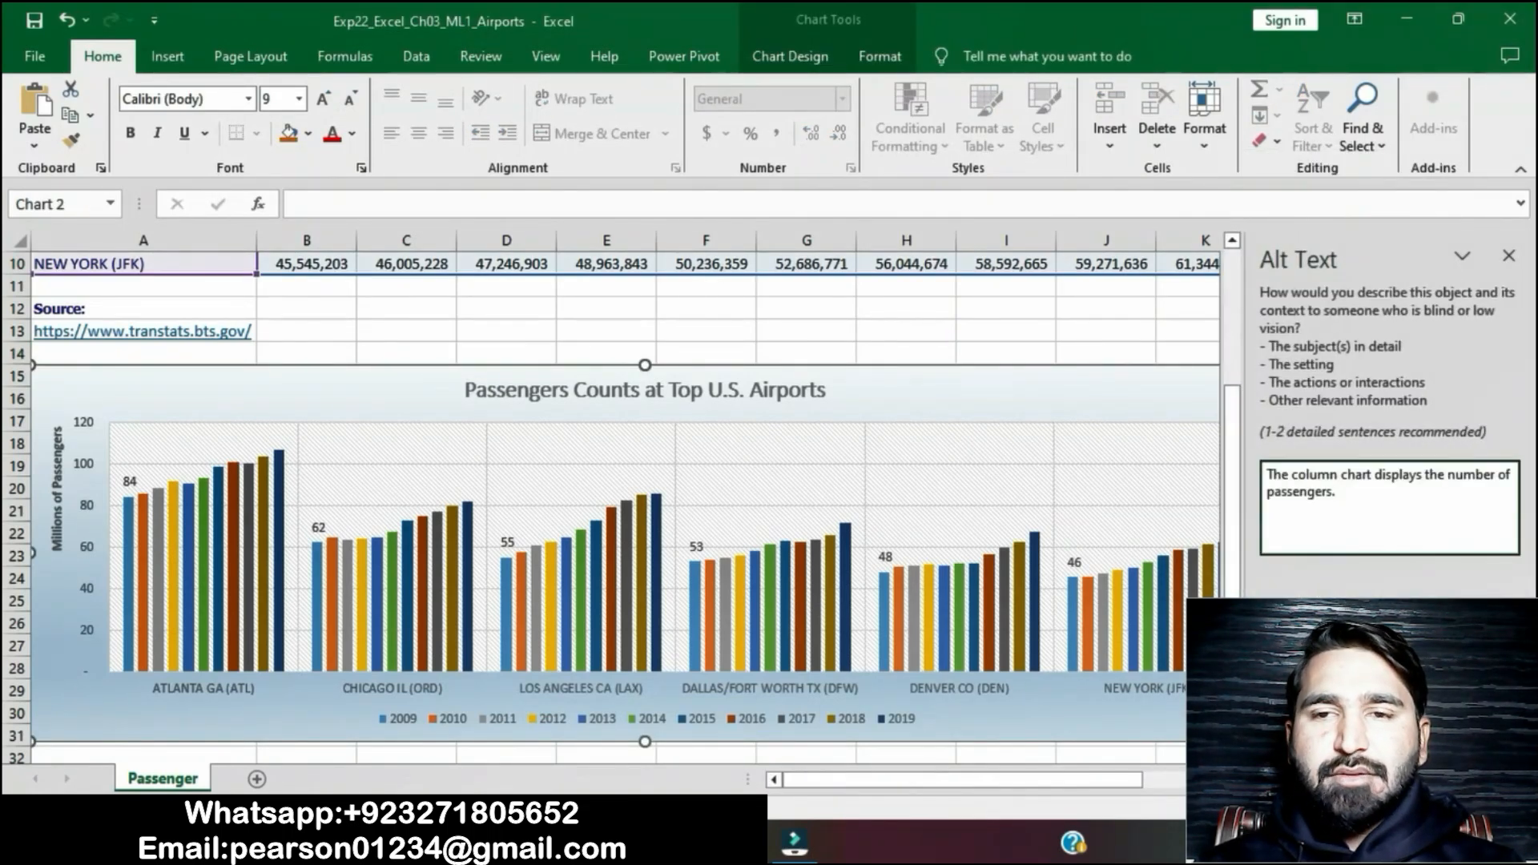
pyautogui.click(1151, 330)
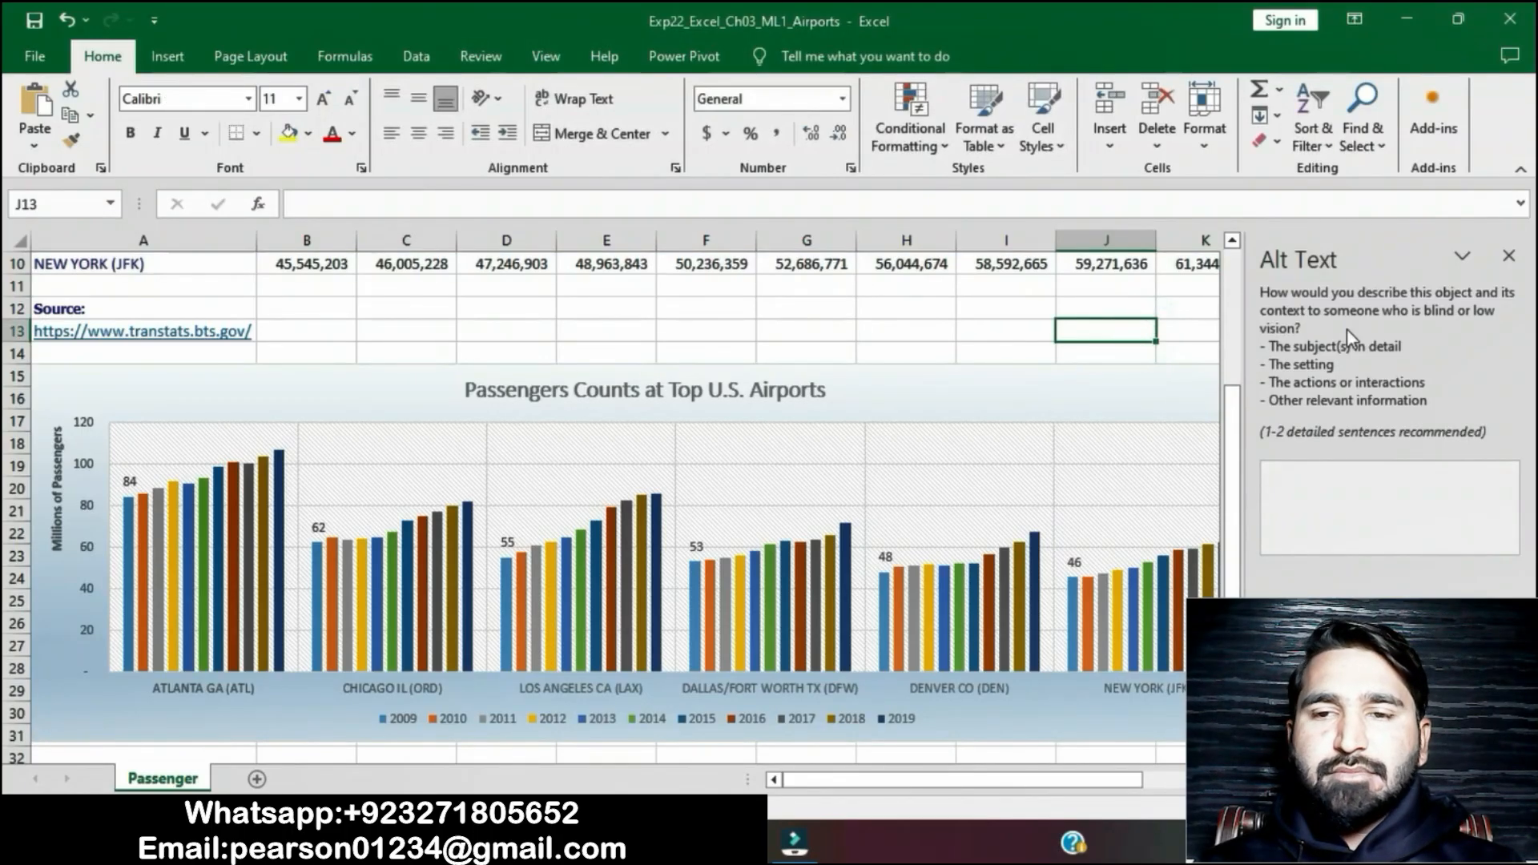
pyautogui.click(1509, 256)
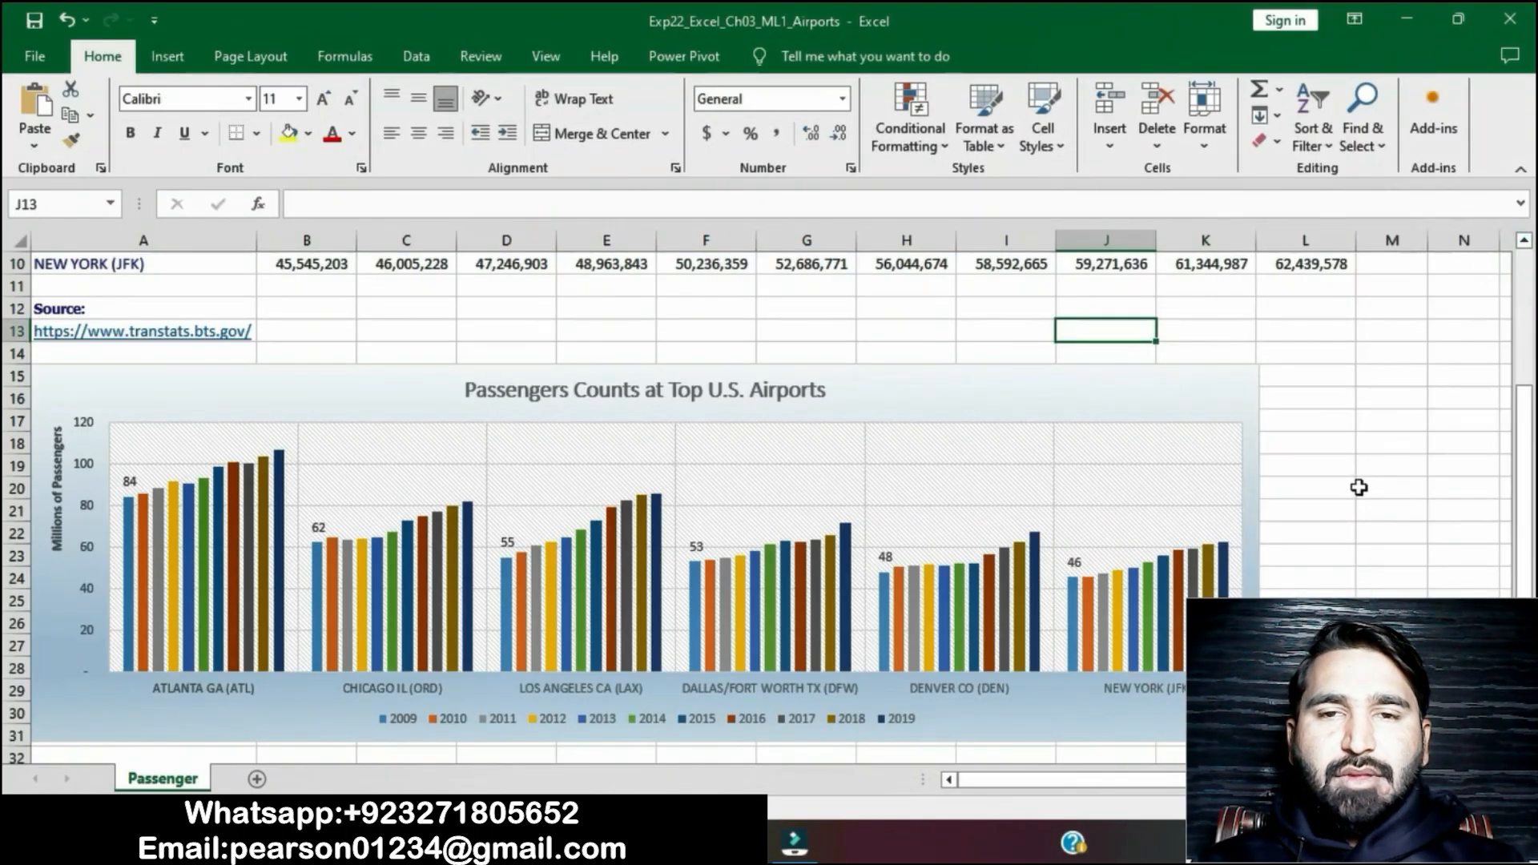
# Switch to the Word instructions, remove the yellow highlight from step 7 and highlight step 8.
pyautogui.hotkey('alt', 'Tab')
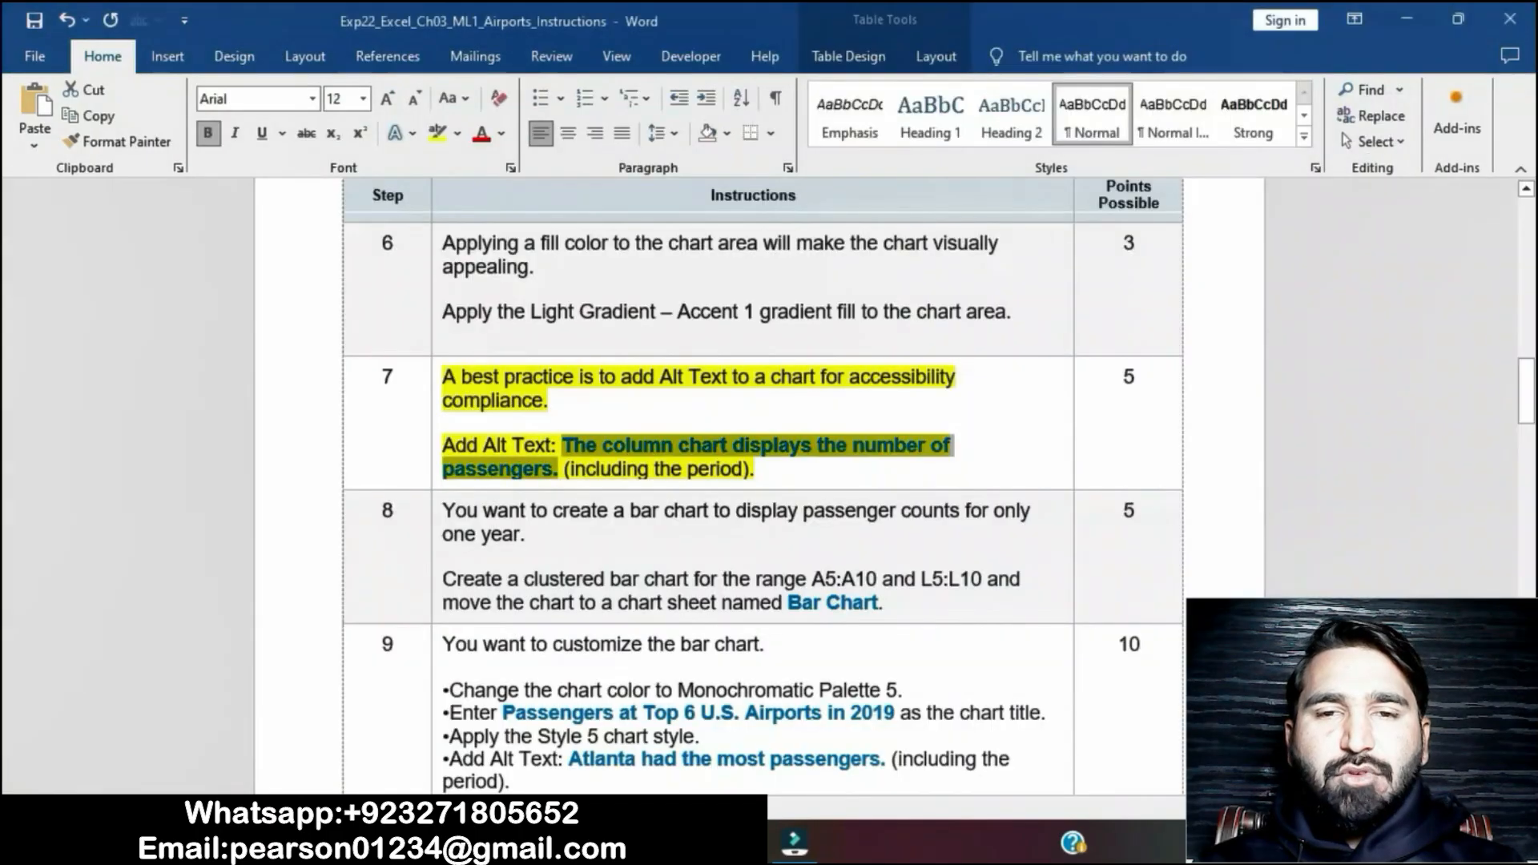
pyautogui.click(743, 479)
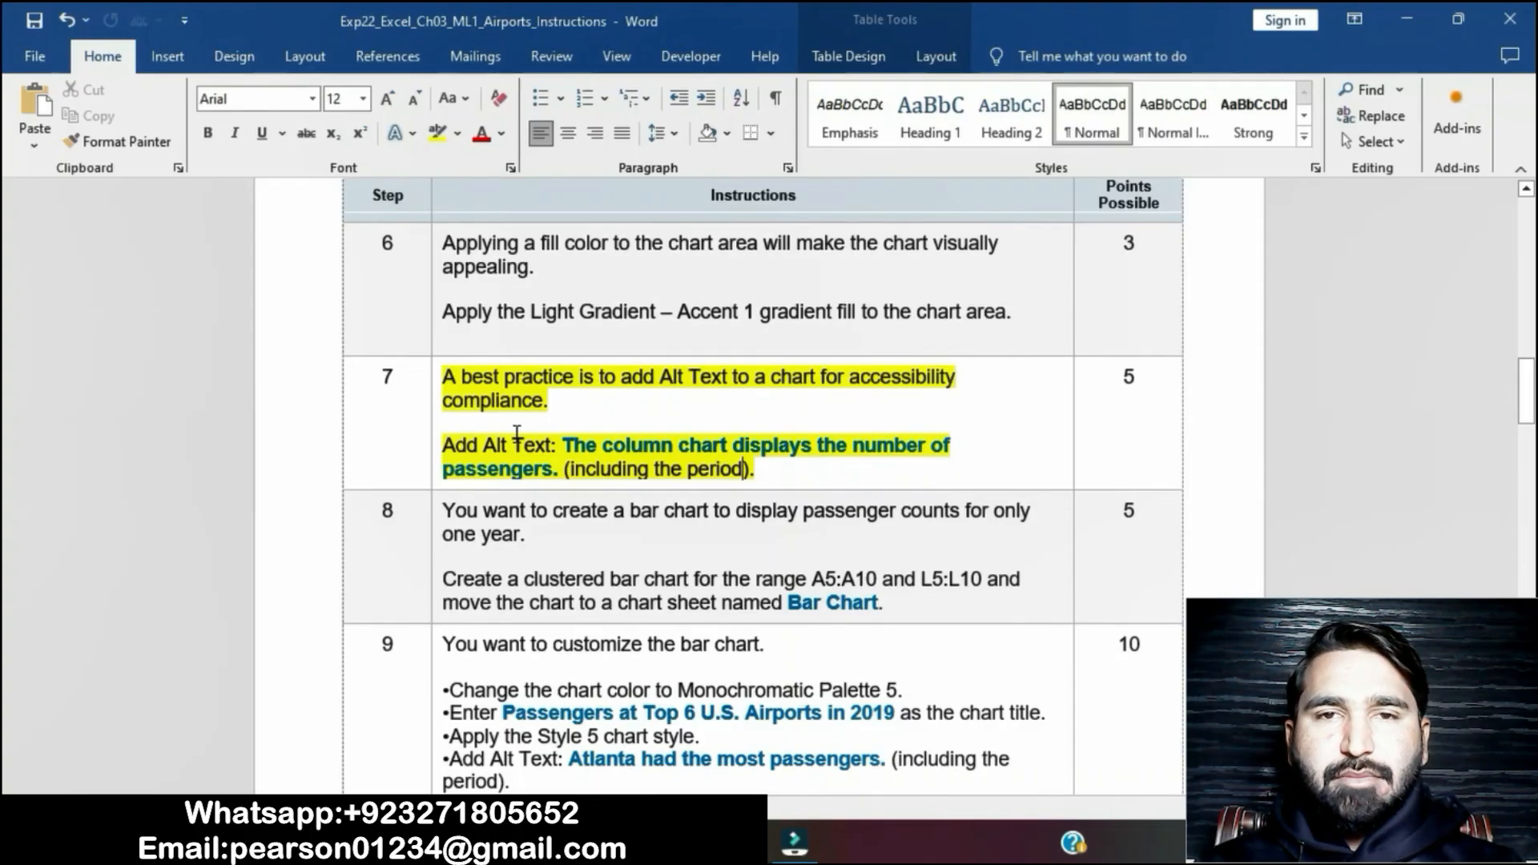
pyautogui.click(428, 377)
pyautogui.click(526, 341)
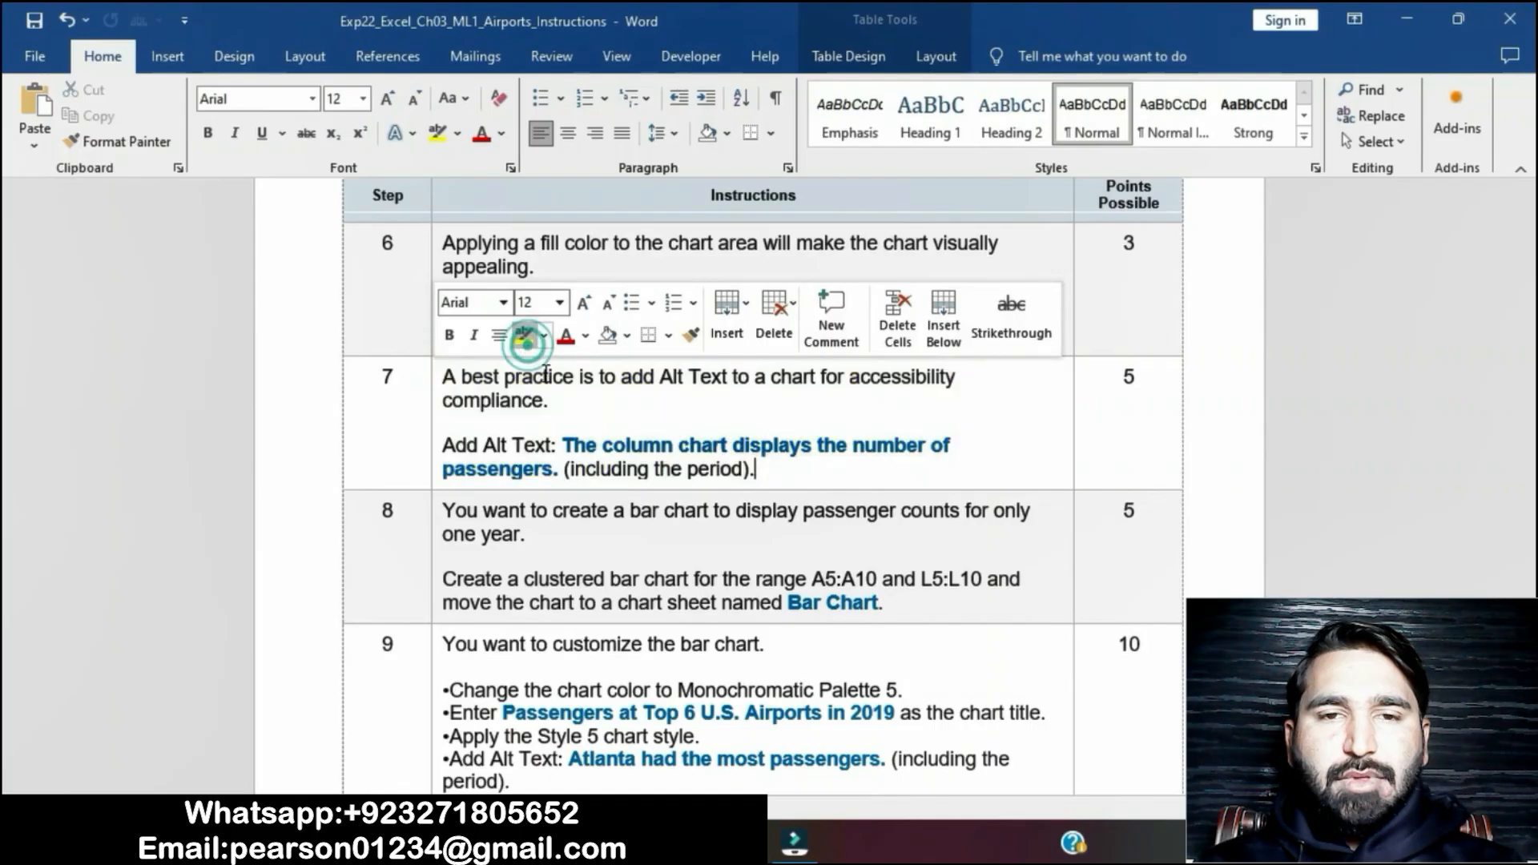
pyautogui.scroll(-2, 657, 591)
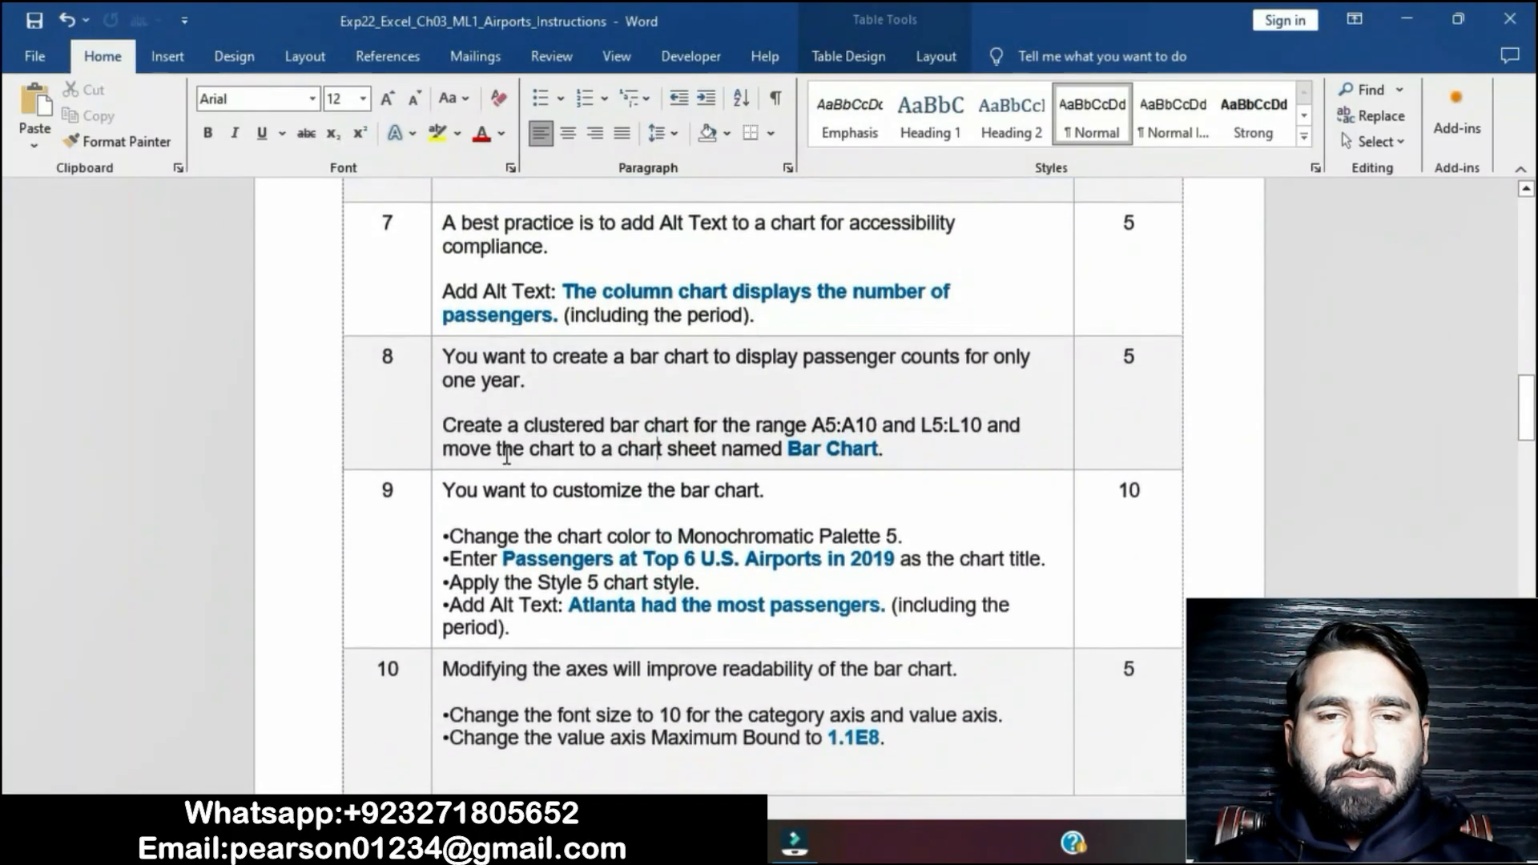
pyautogui.click(433, 363)
pyautogui.click(527, 320)
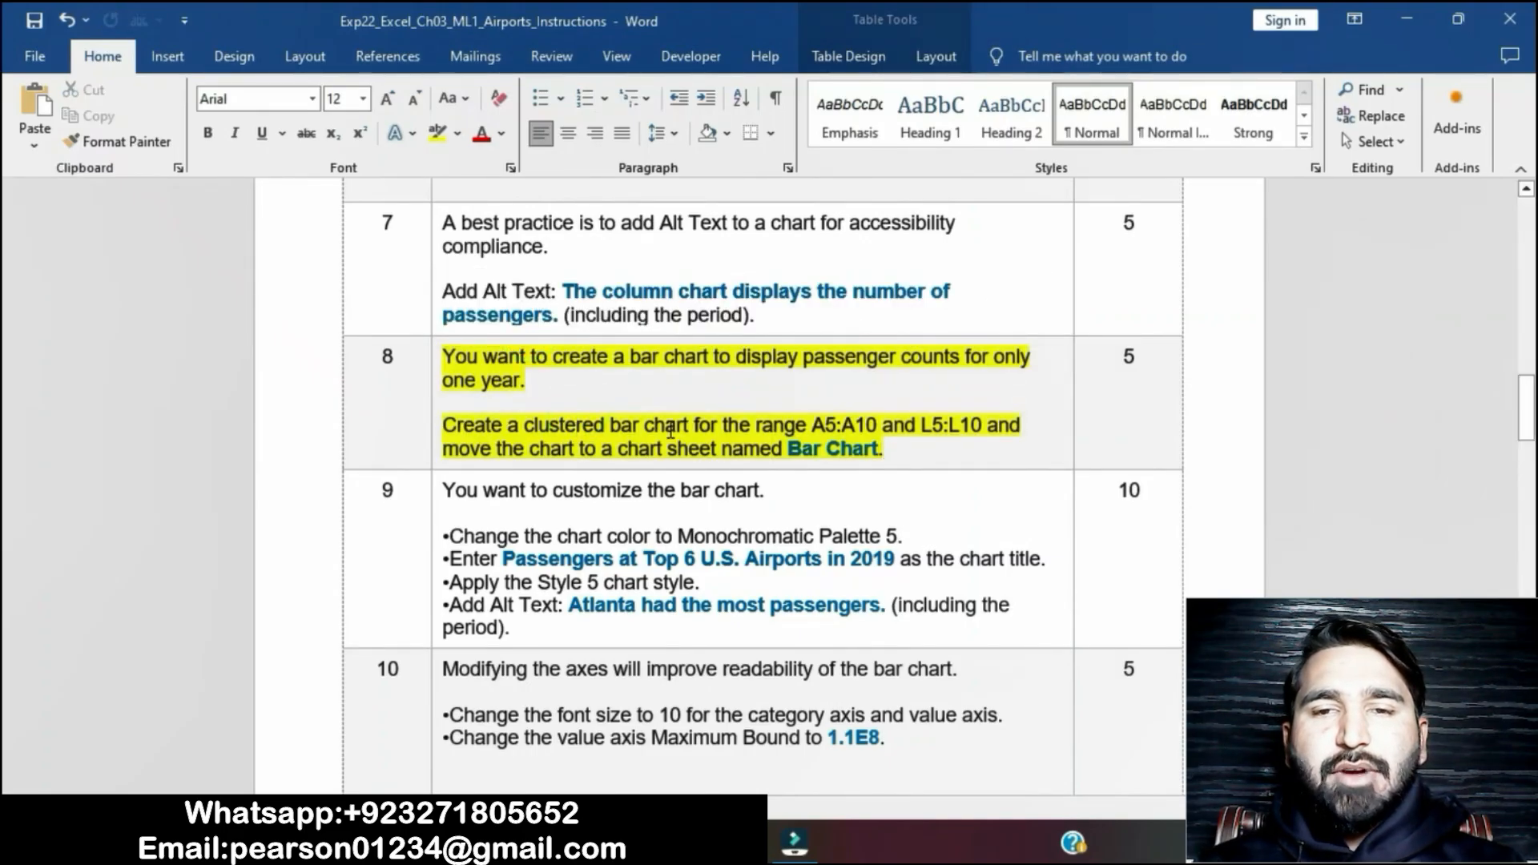
# Mark the range A5:A10 in step 8 in Word, and select A5:A10 on the Passenger sheet in Excel.
pyautogui.moveTo(805, 430); pyautogui.dragTo(873, 433)
pyautogui.click(855, 430)
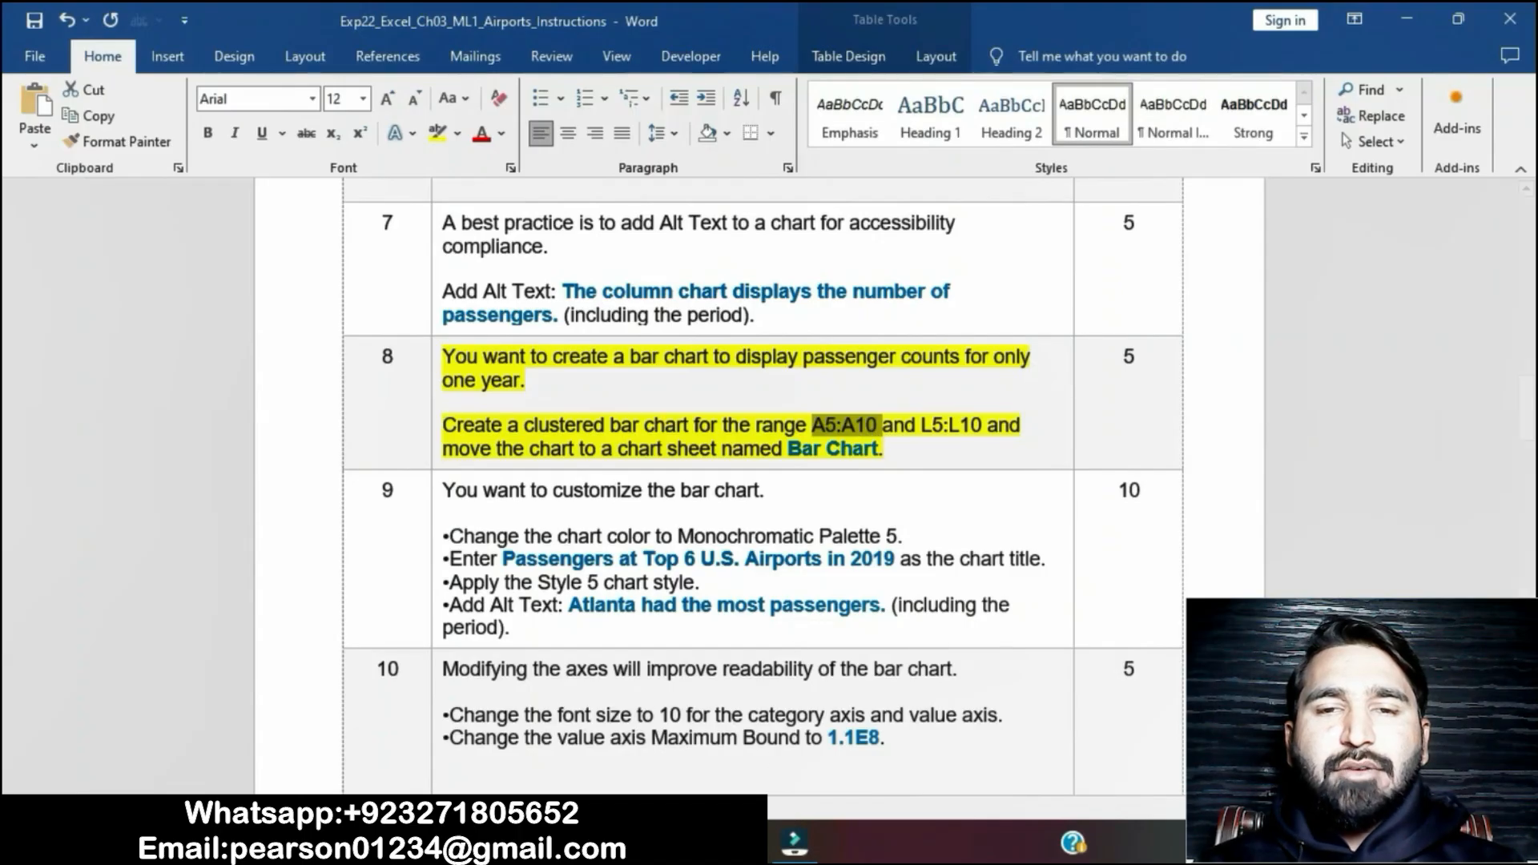
pyautogui.click(793, 842)
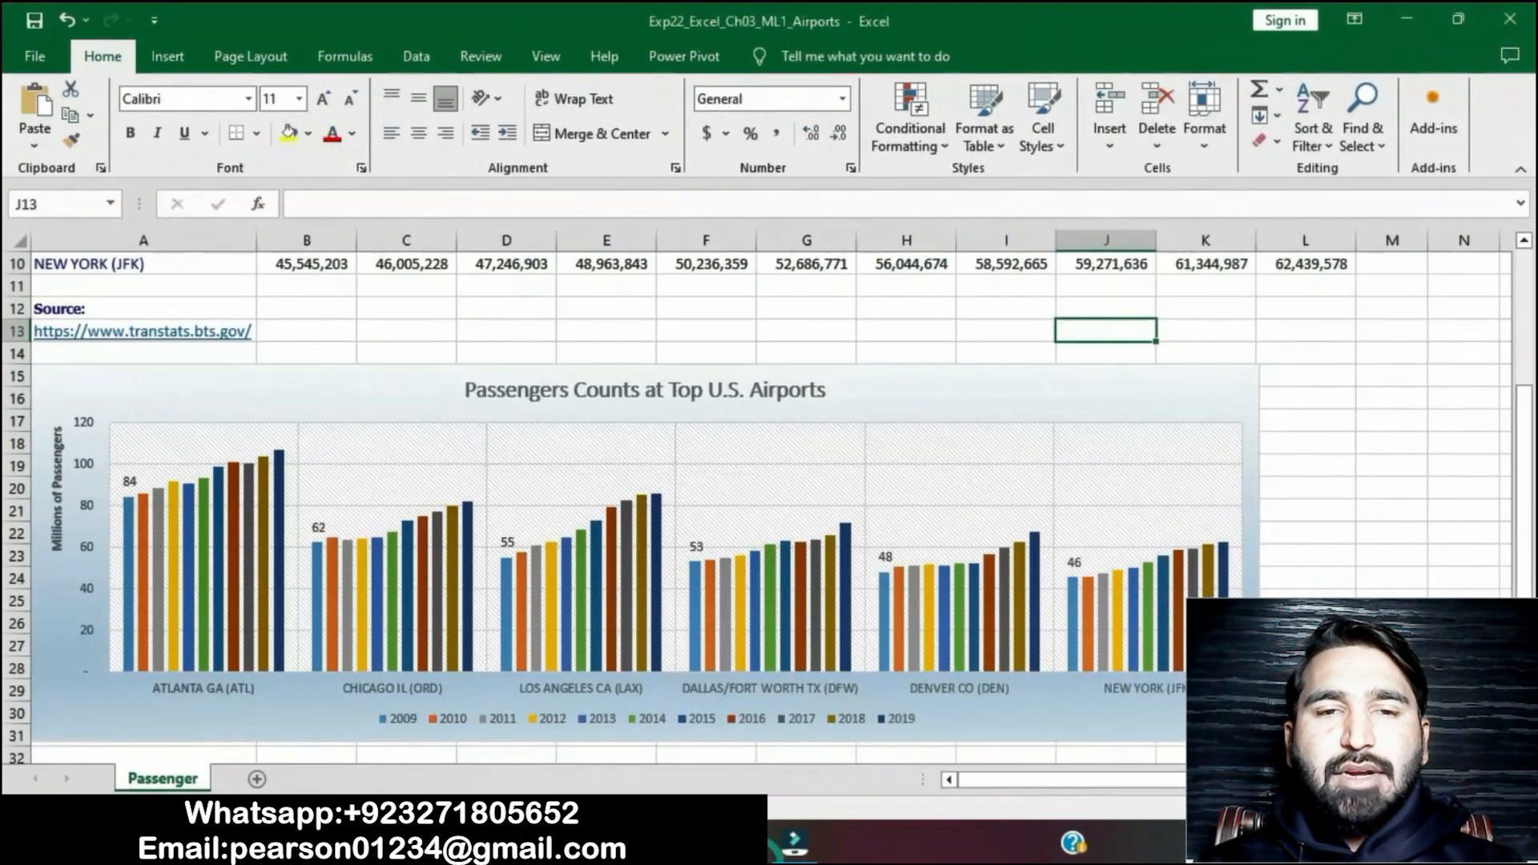
pyautogui.click(82, 210)
pyautogui.write('A5:A10')
pyautogui.press('Return')
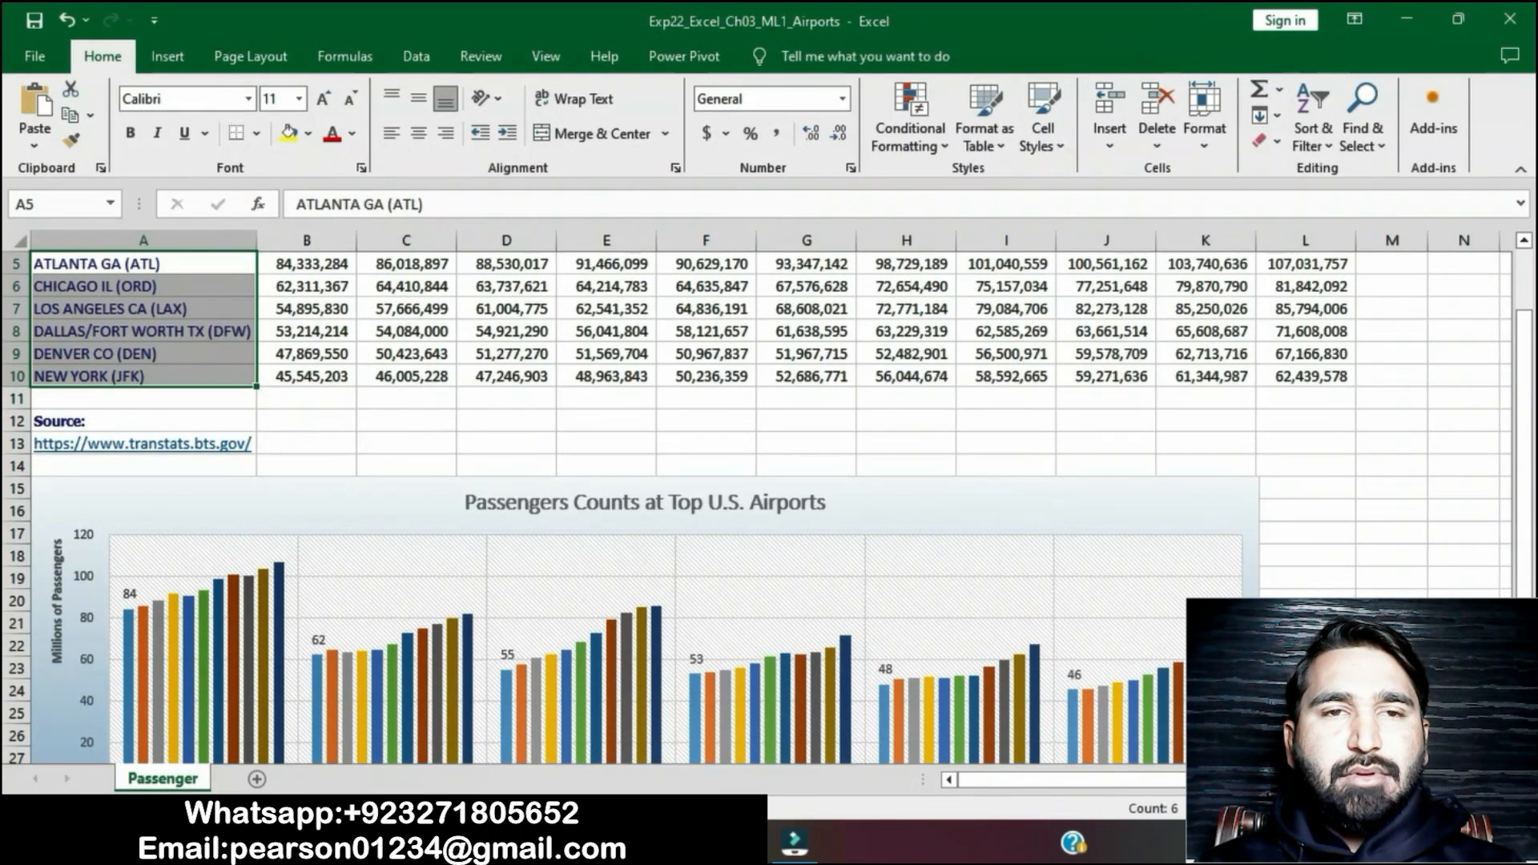
# Mark the range L5:L10 in step 8 in Word, and add L5:L10 to the A5:A10 selection in Excel.
pyautogui.hotkey('alt', 'Tab')
pyautogui.moveTo(923, 422); pyautogui.dragTo(979, 433)
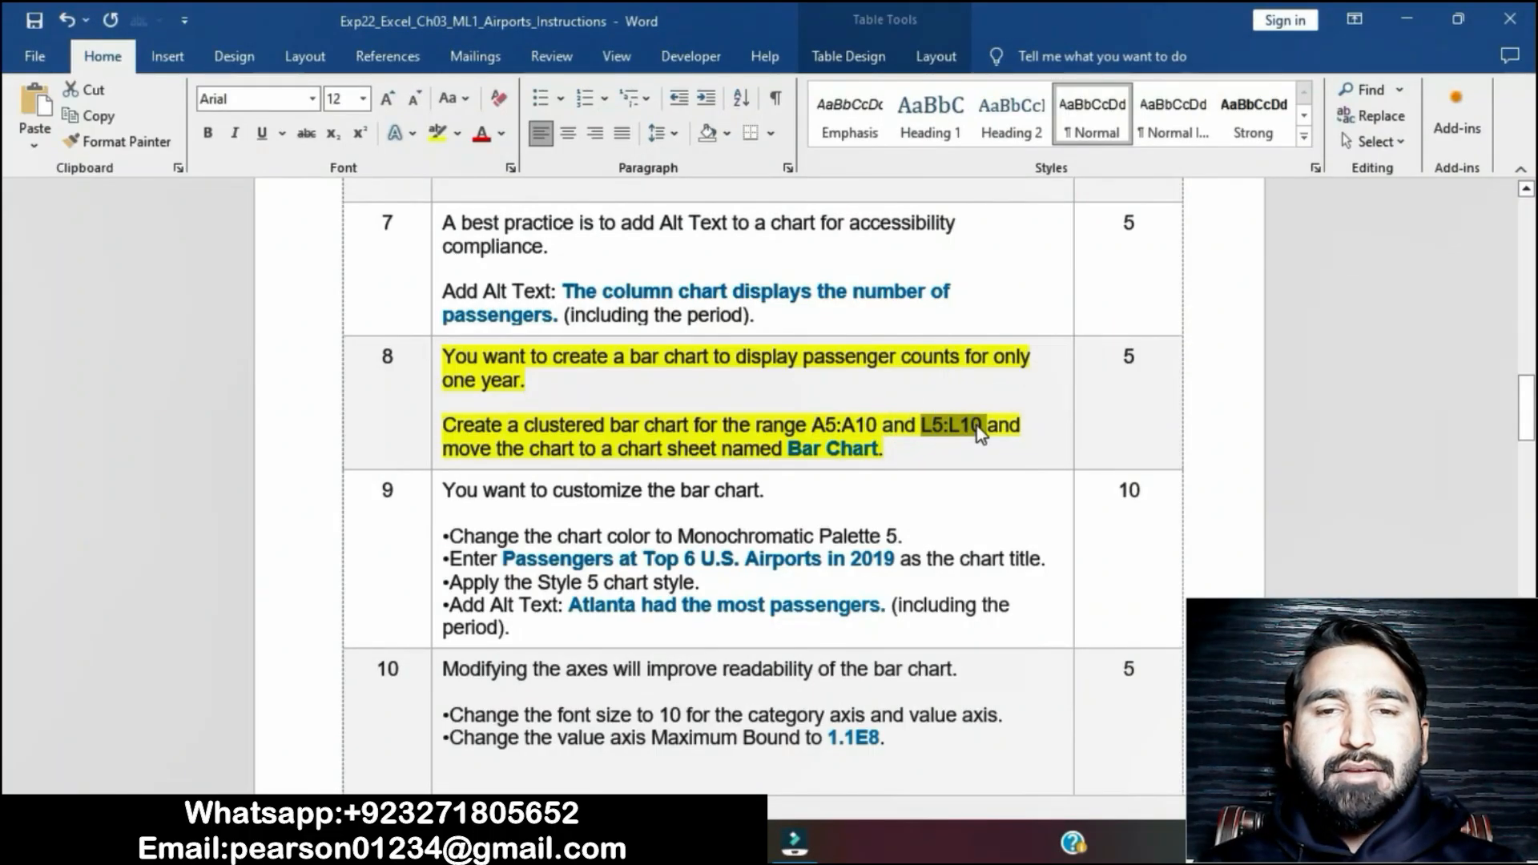
pyautogui.hotkey('alt', 'Tab')
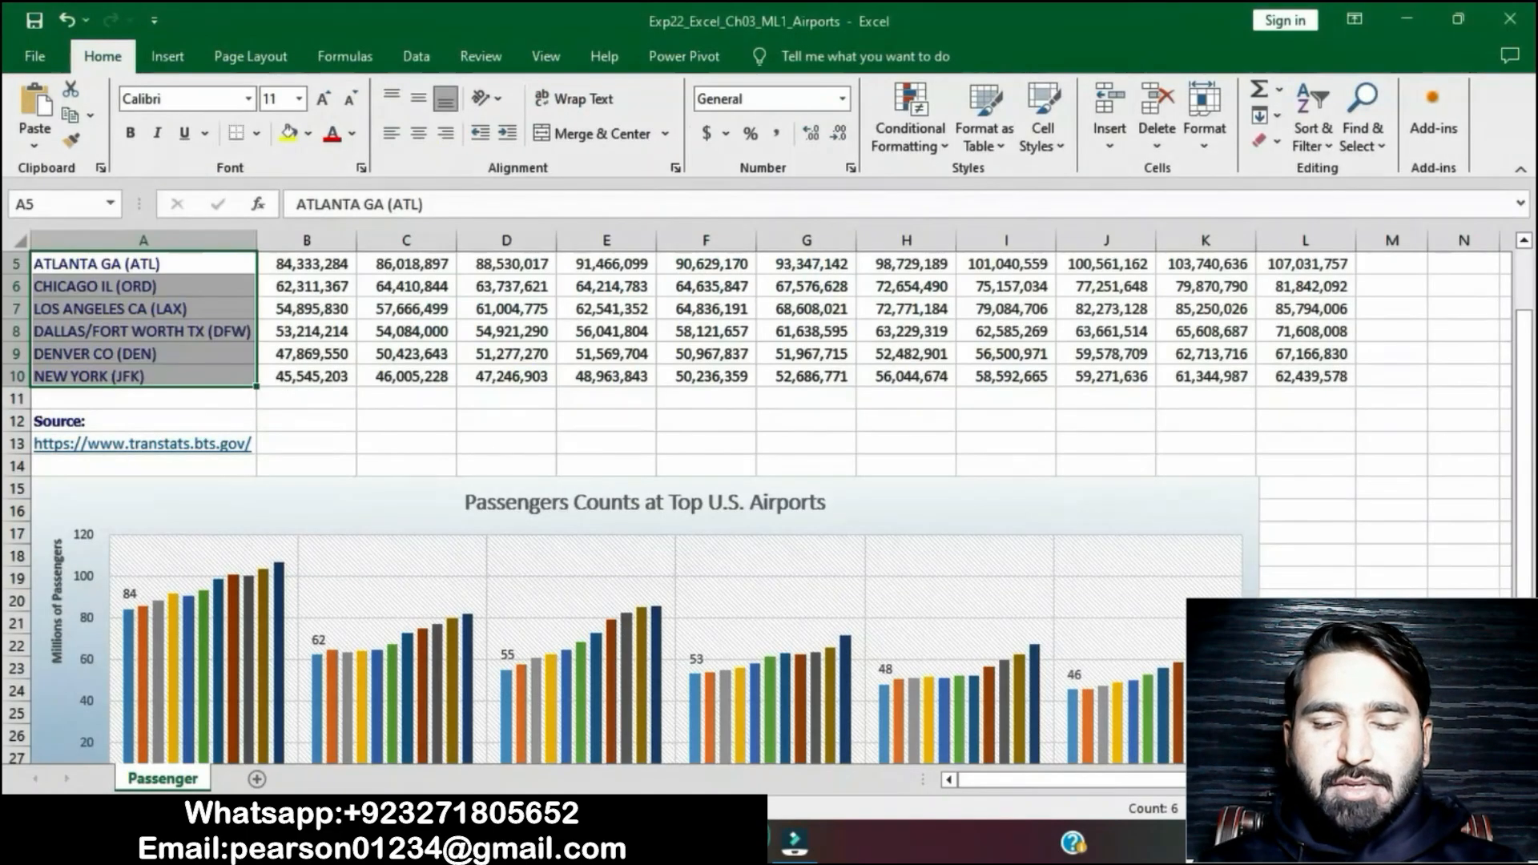
pyautogui.click(80, 205)
pyautogui.write('L5:L10')
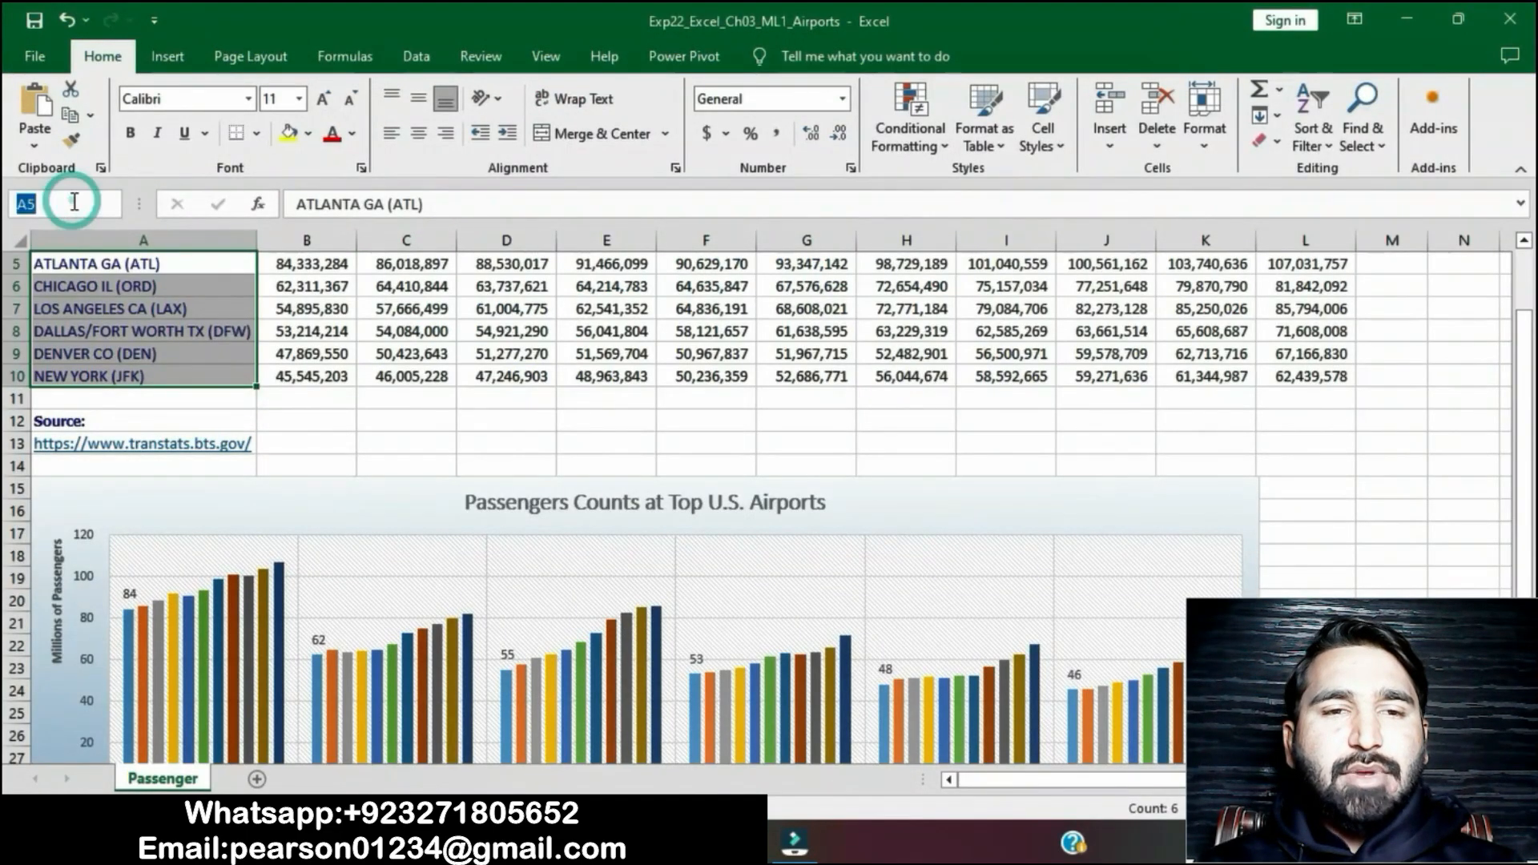
pyautogui.press('Return')
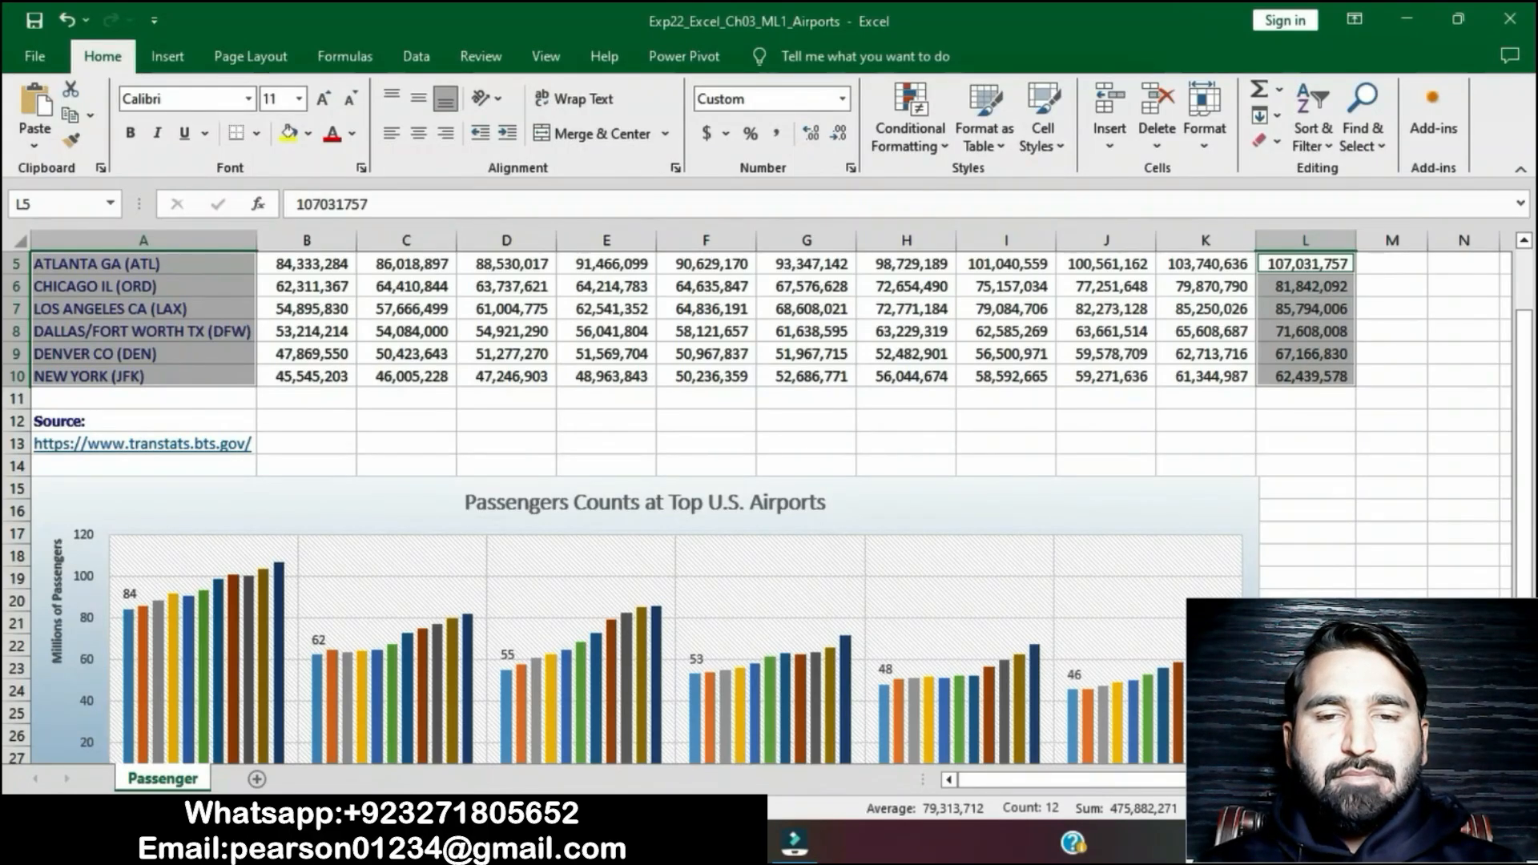
# Mark the chart sheet name Bar Chart in step 8 of the Word instructions and return to Excel.
pyautogui.hotkey('alt', 'Tab')
pyautogui.click(902, 426)
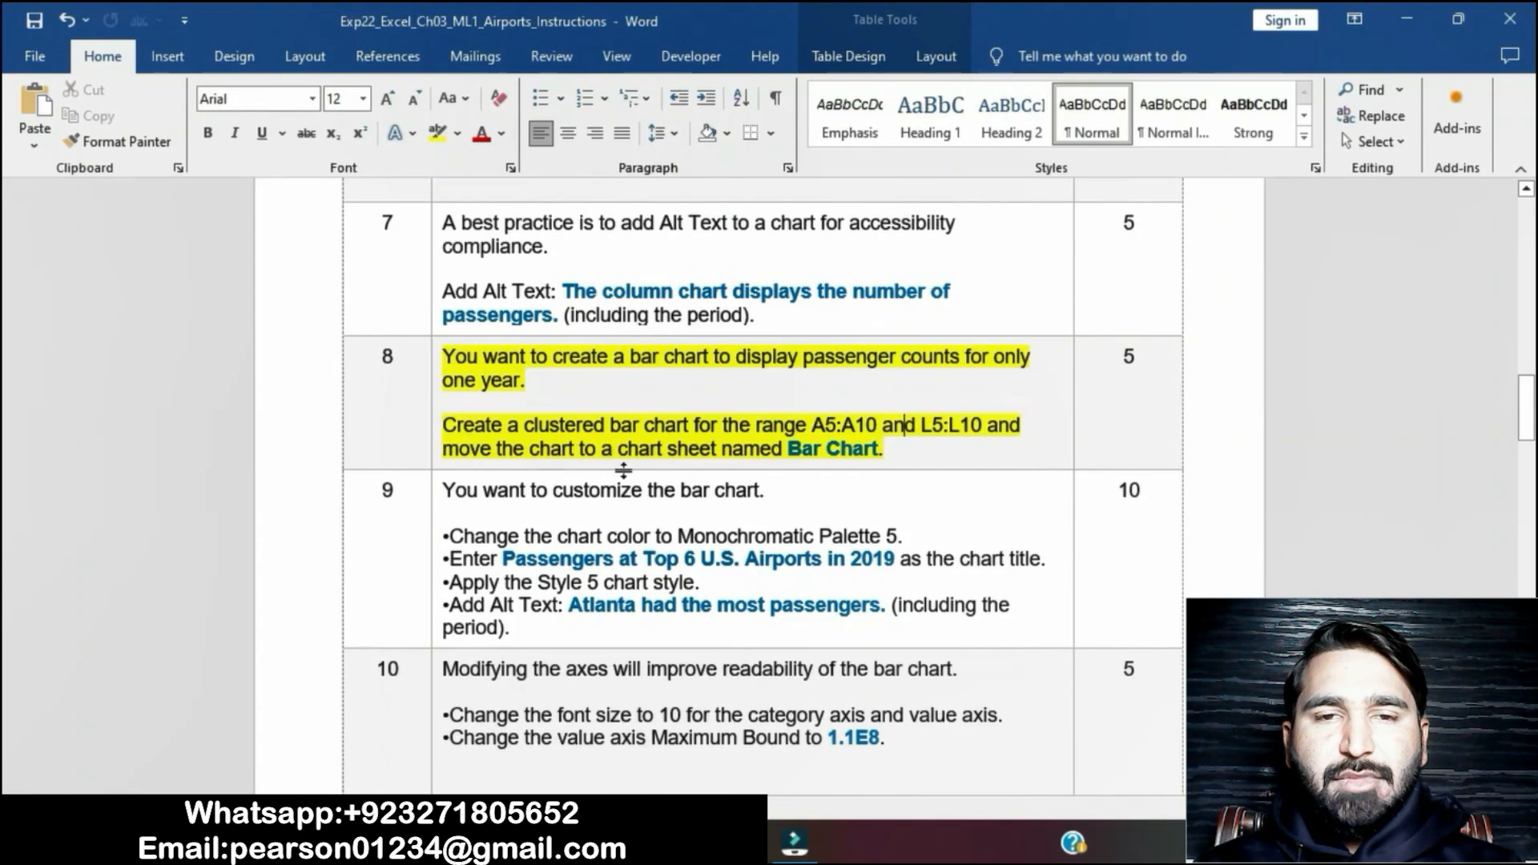
pyautogui.moveTo(790, 450); pyautogui.dragTo(879, 459)
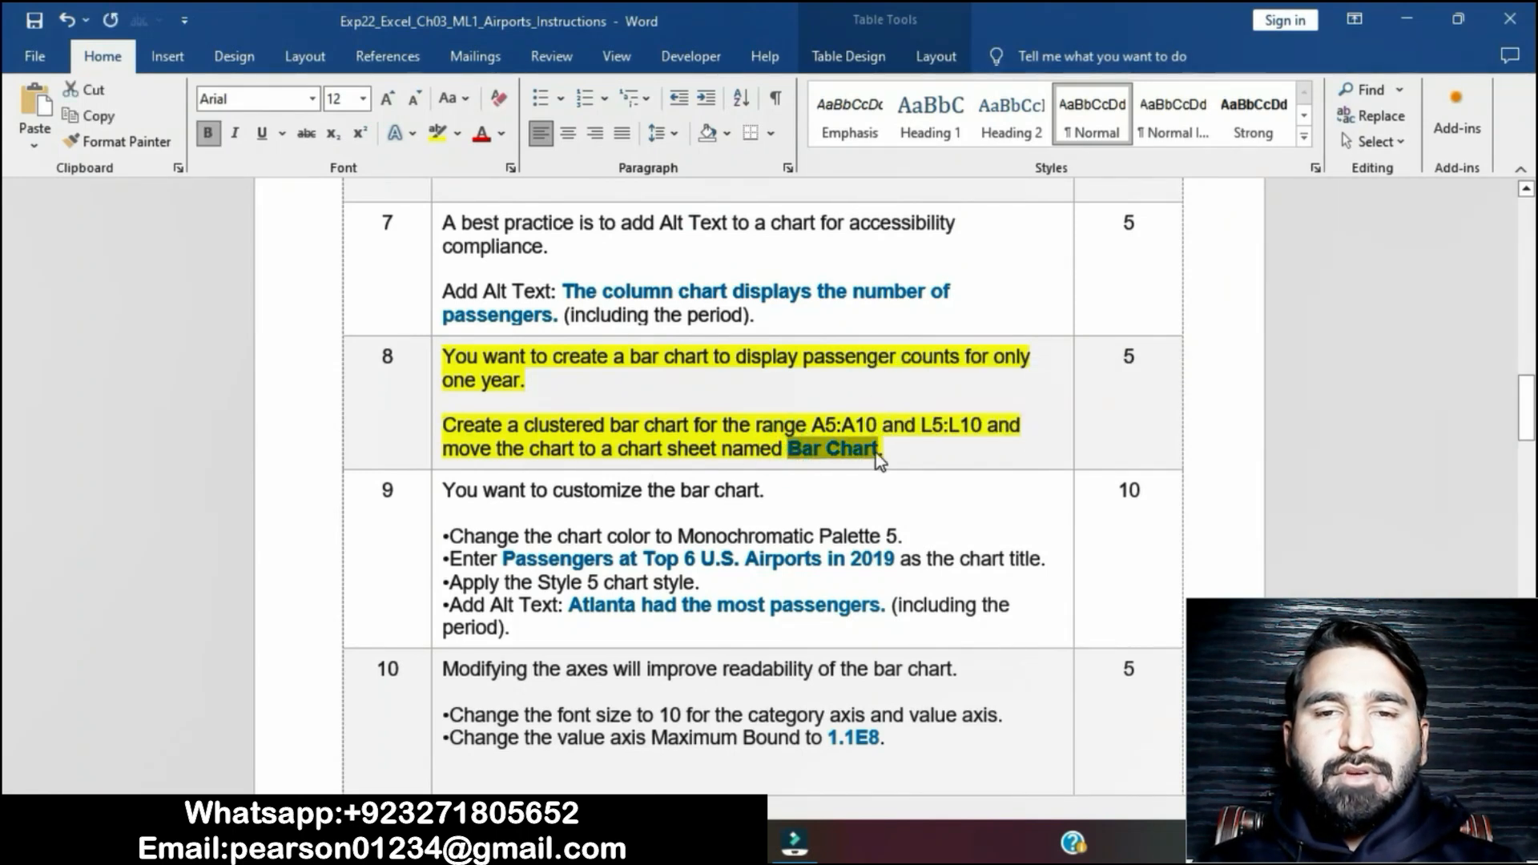
pyautogui.hotkey('alt', 'Tab')
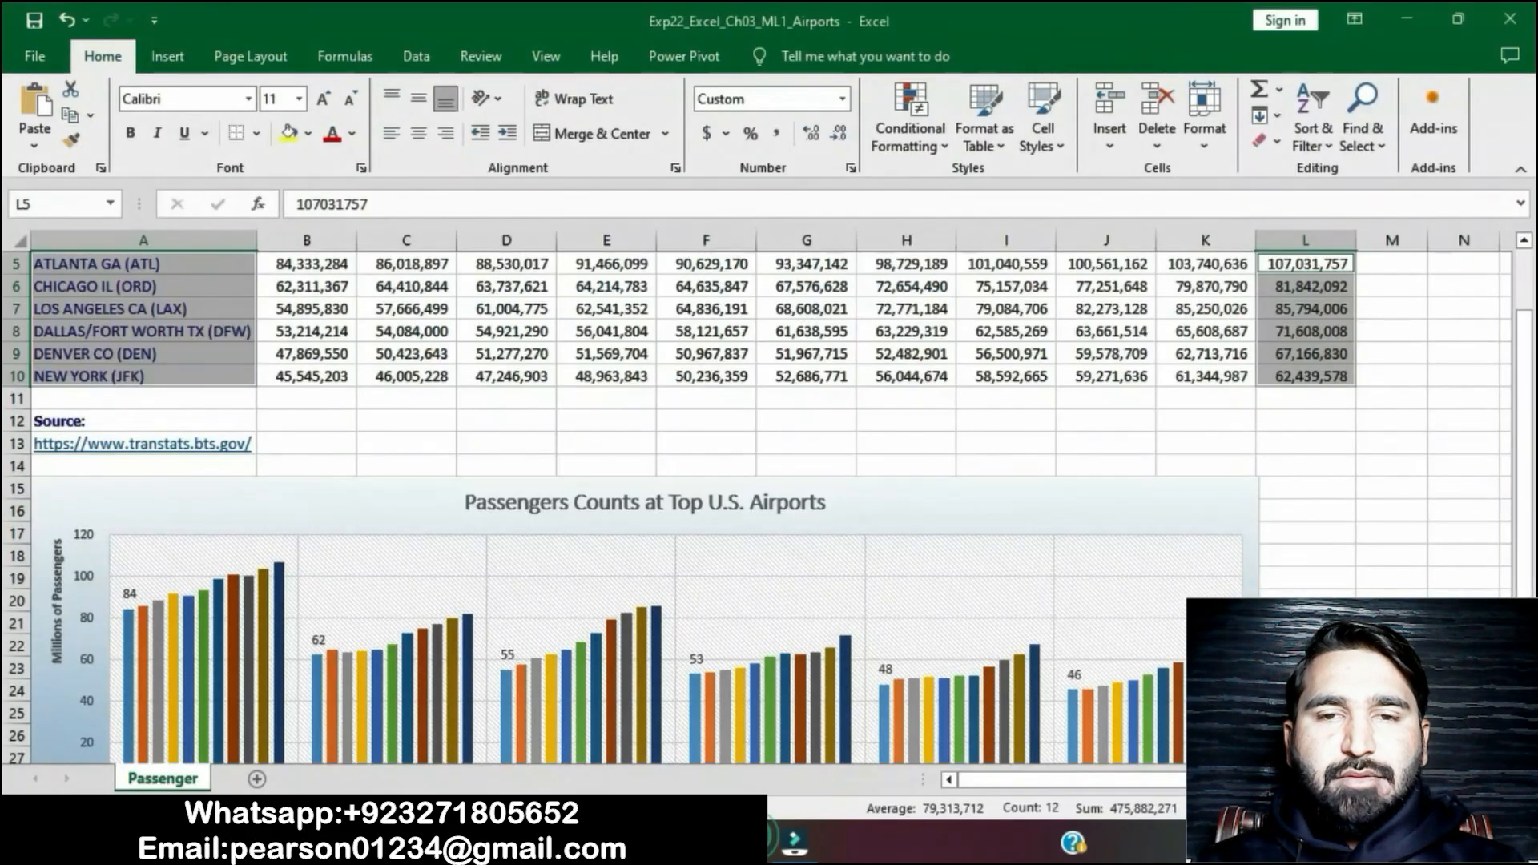
# Insert the recommended Clustered Bar chart for the selected ranges A5:A10 and L5:L10.
pyautogui.click(166, 56)
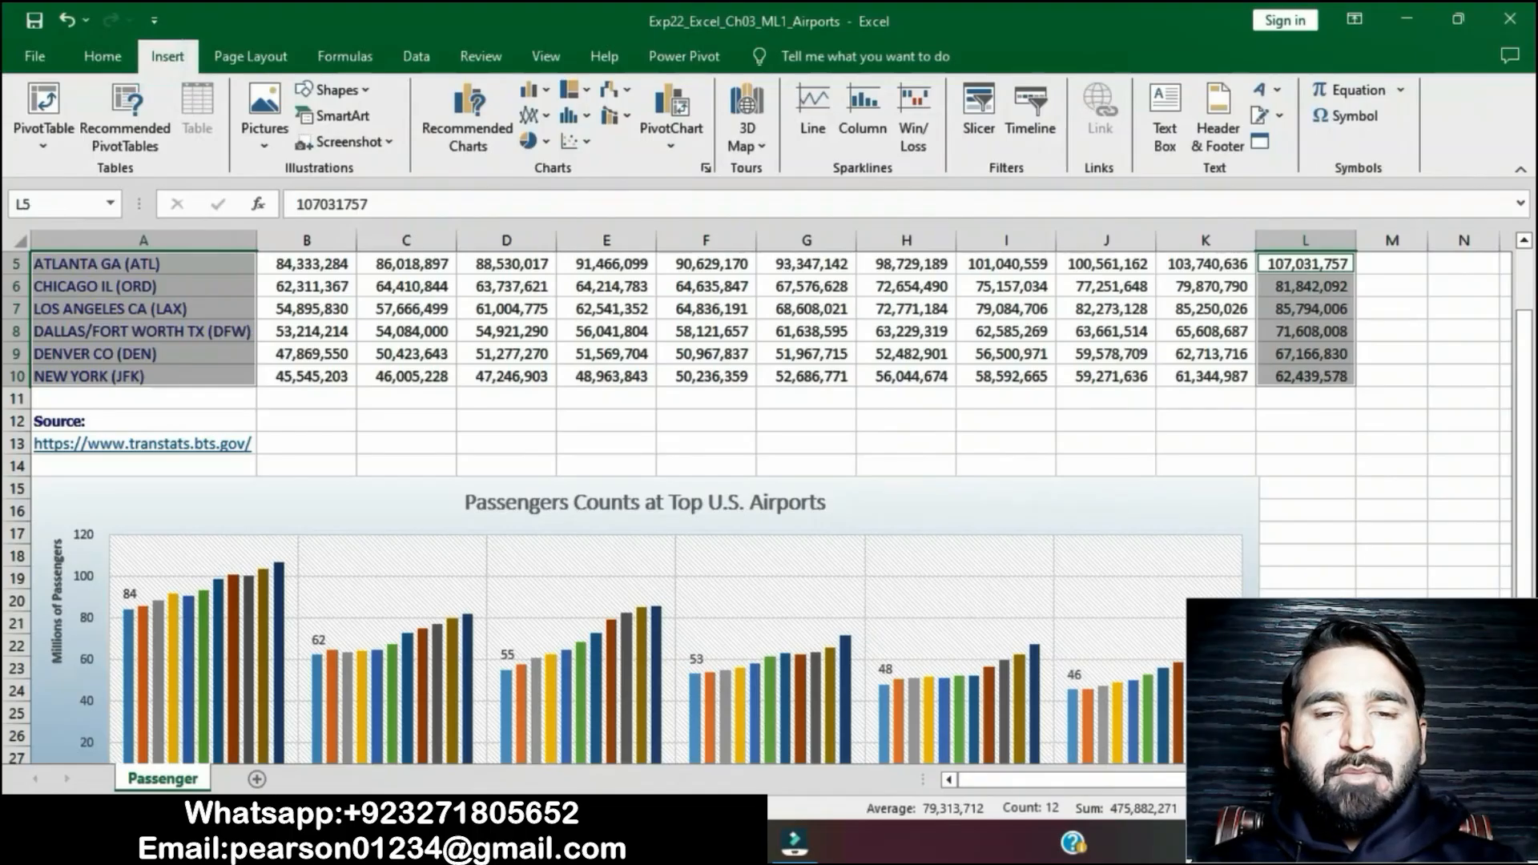
pyautogui.hotkey('alt', 'Tab')
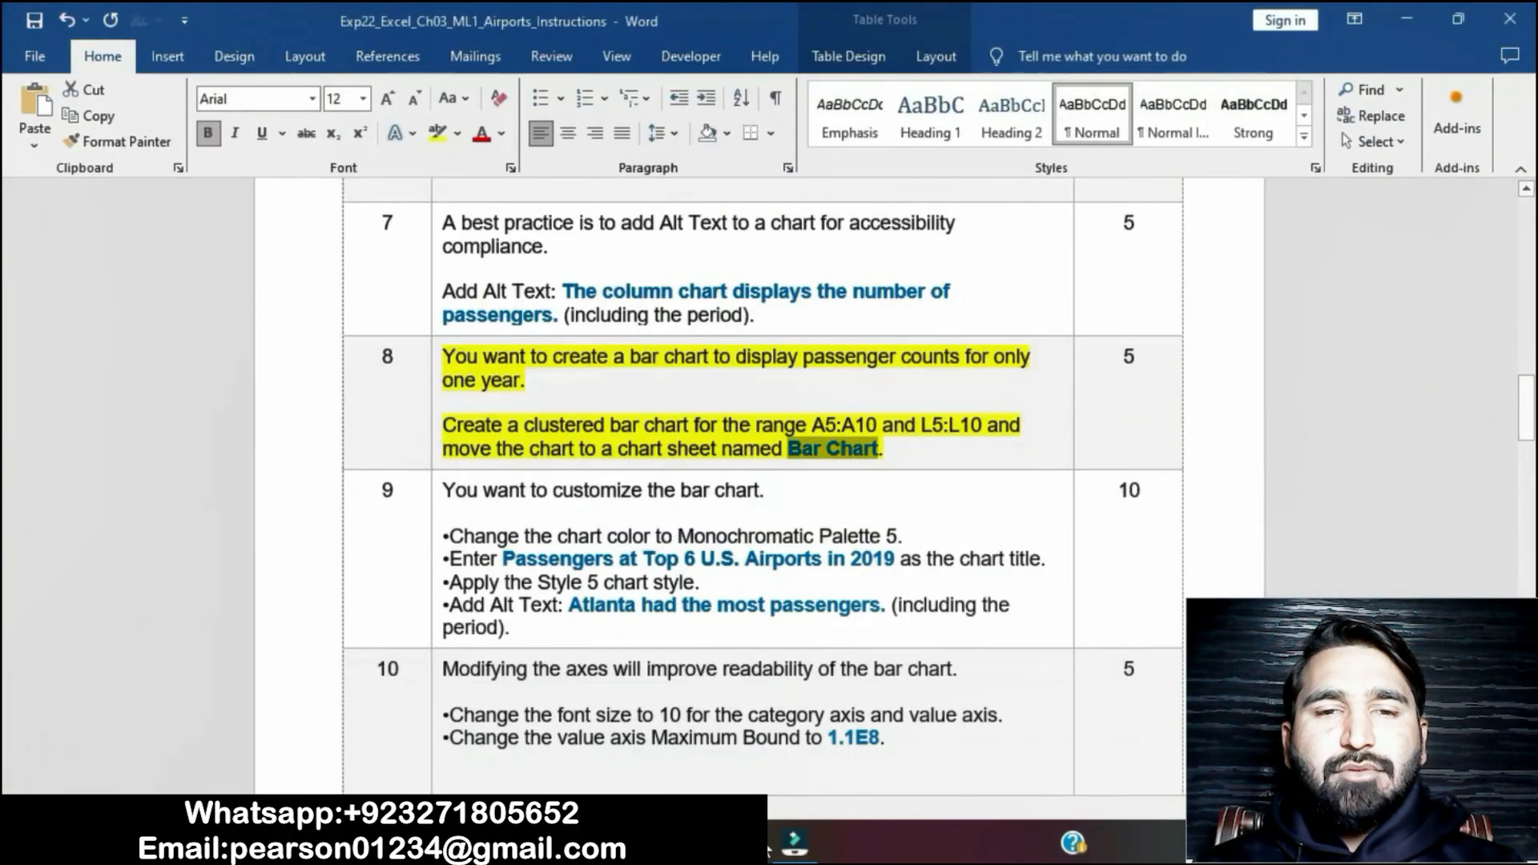
pyautogui.hotkey('alt', 'Tab')
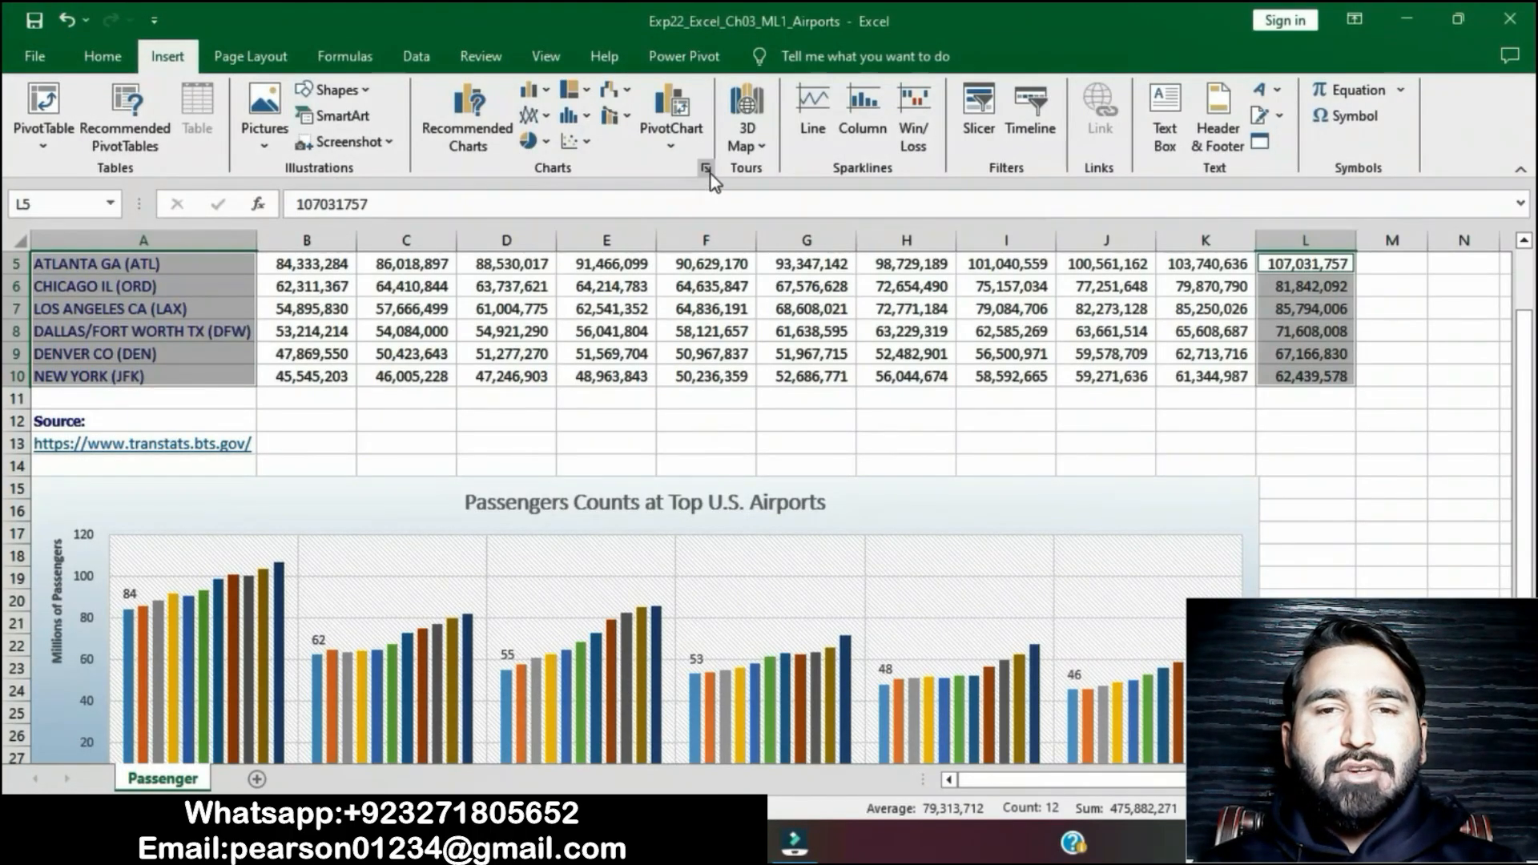
pyautogui.click(705, 169)
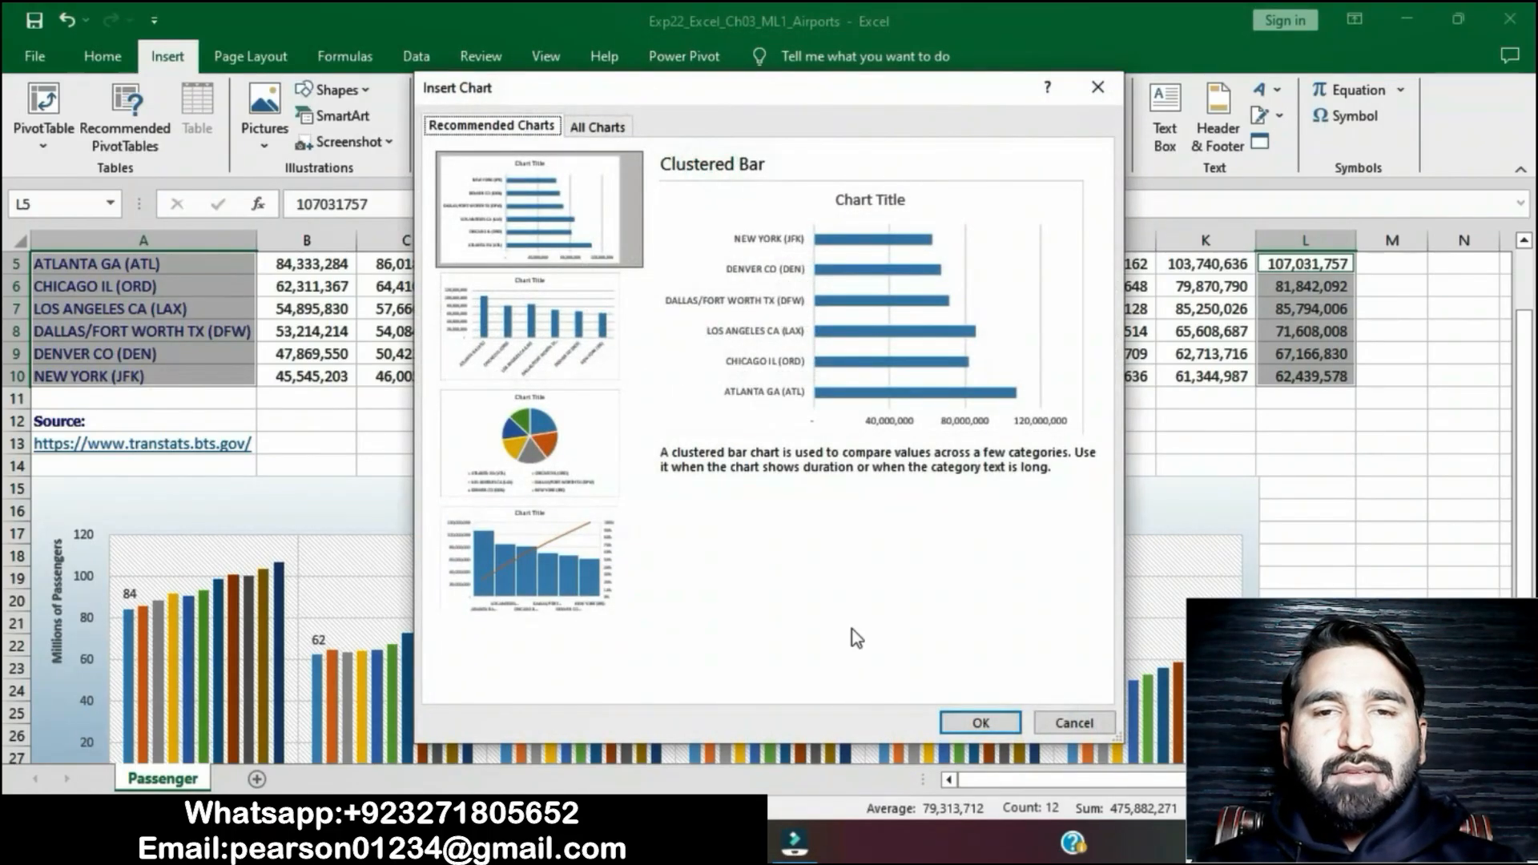
pyautogui.click(961, 728)
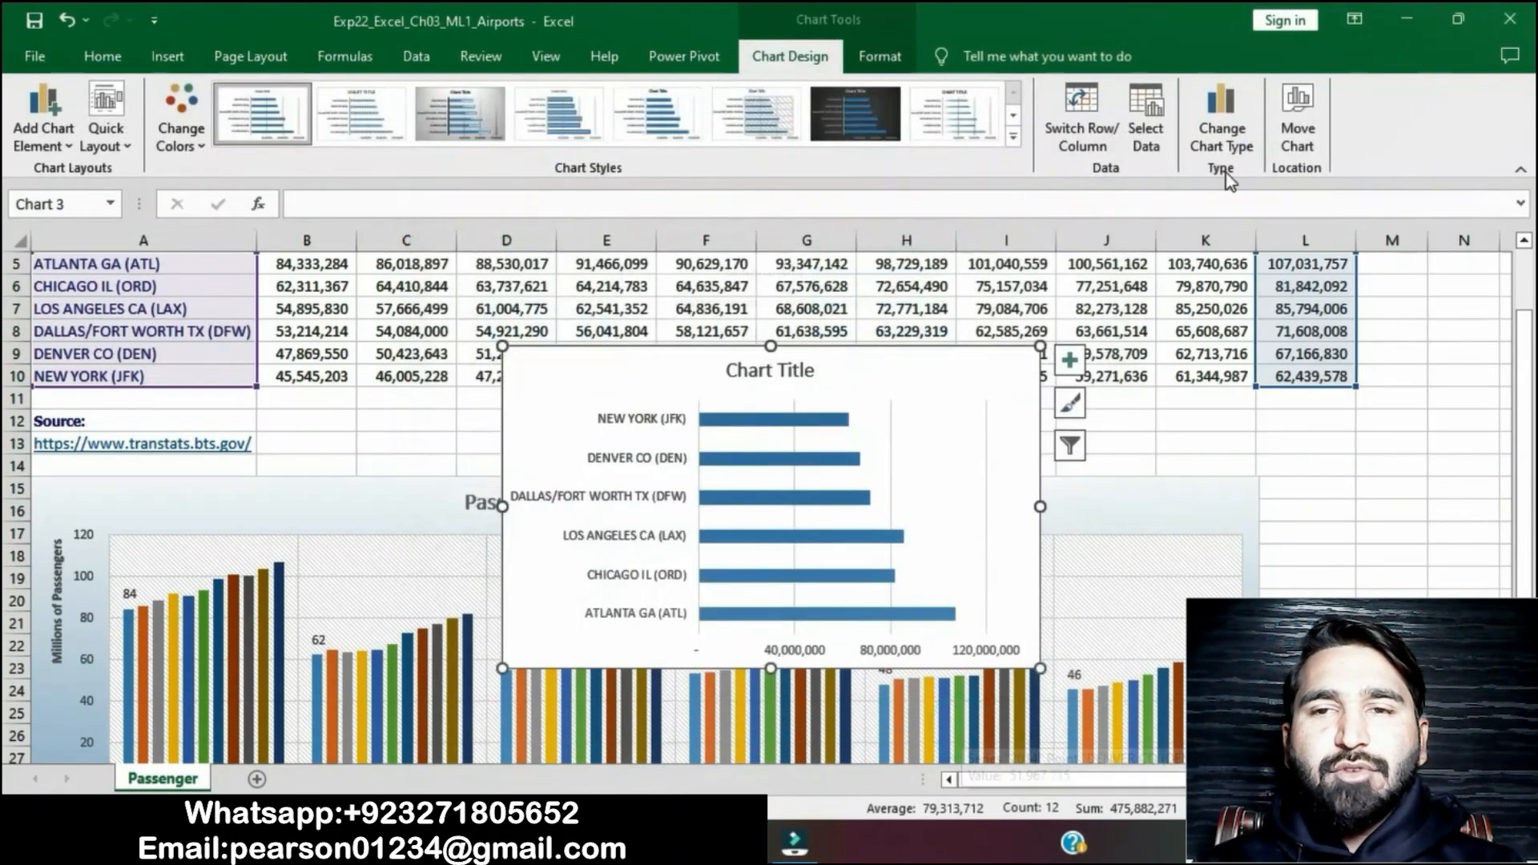
# Move the clustered bar chart to a new chart sheet named Bar Chart.
pyautogui.click(1297, 121)
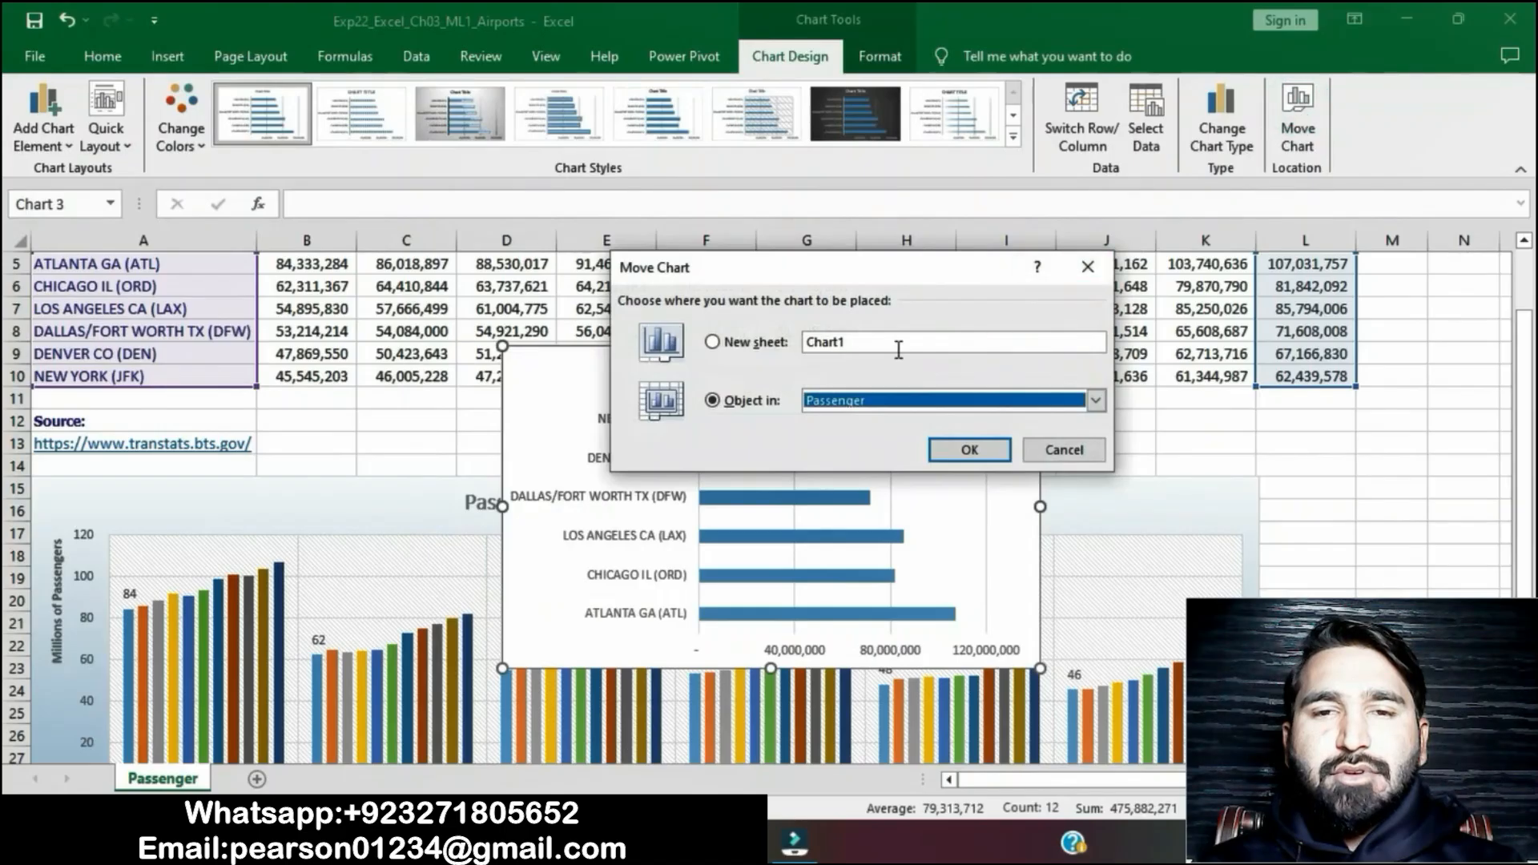
pyautogui.click(715, 345)
pyautogui.write('Bar Chart')
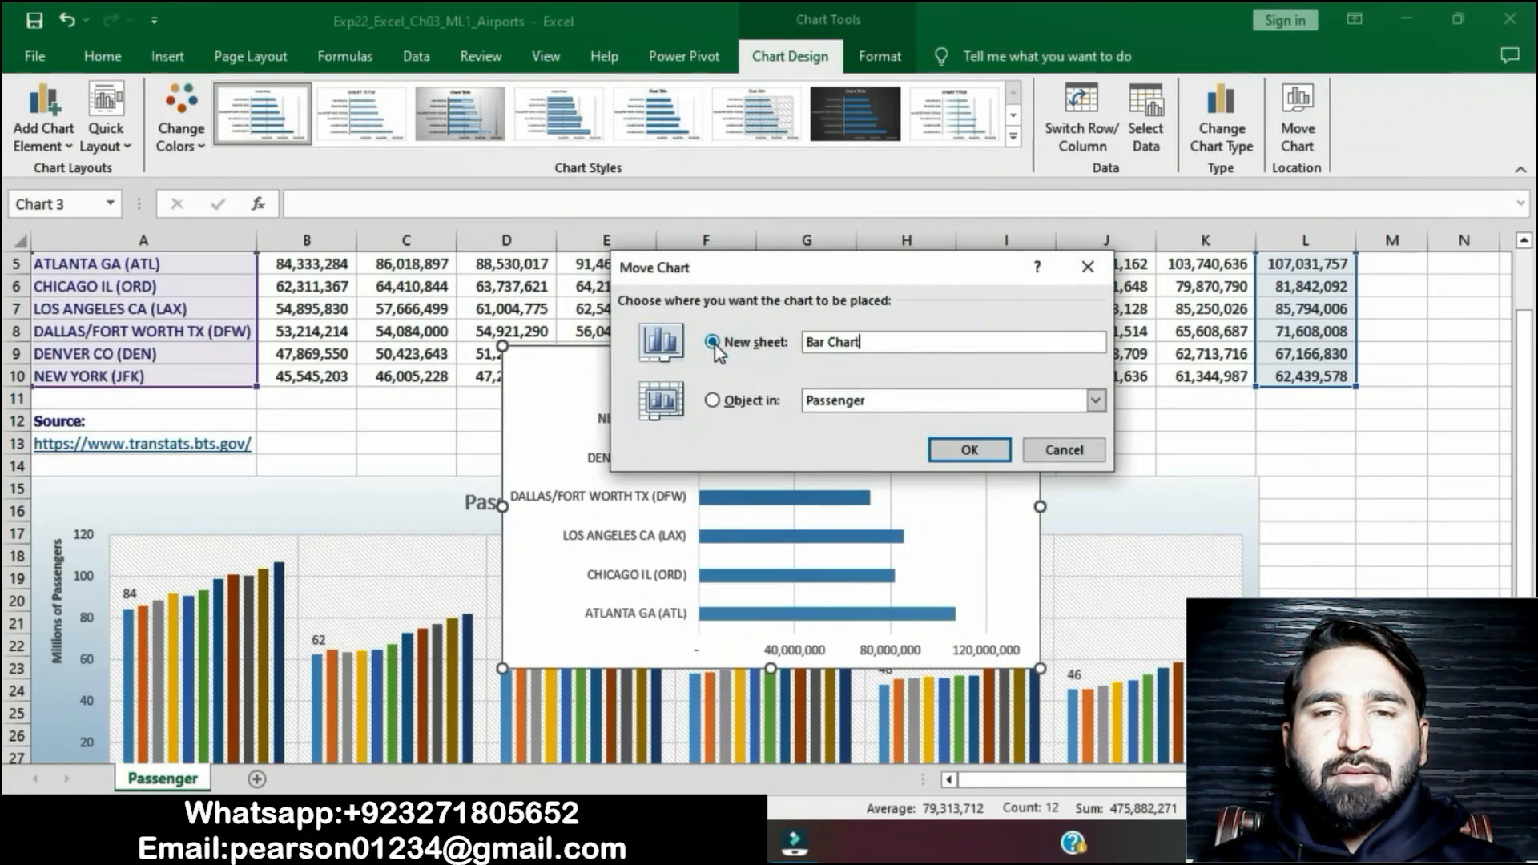
pyautogui.click(986, 449)
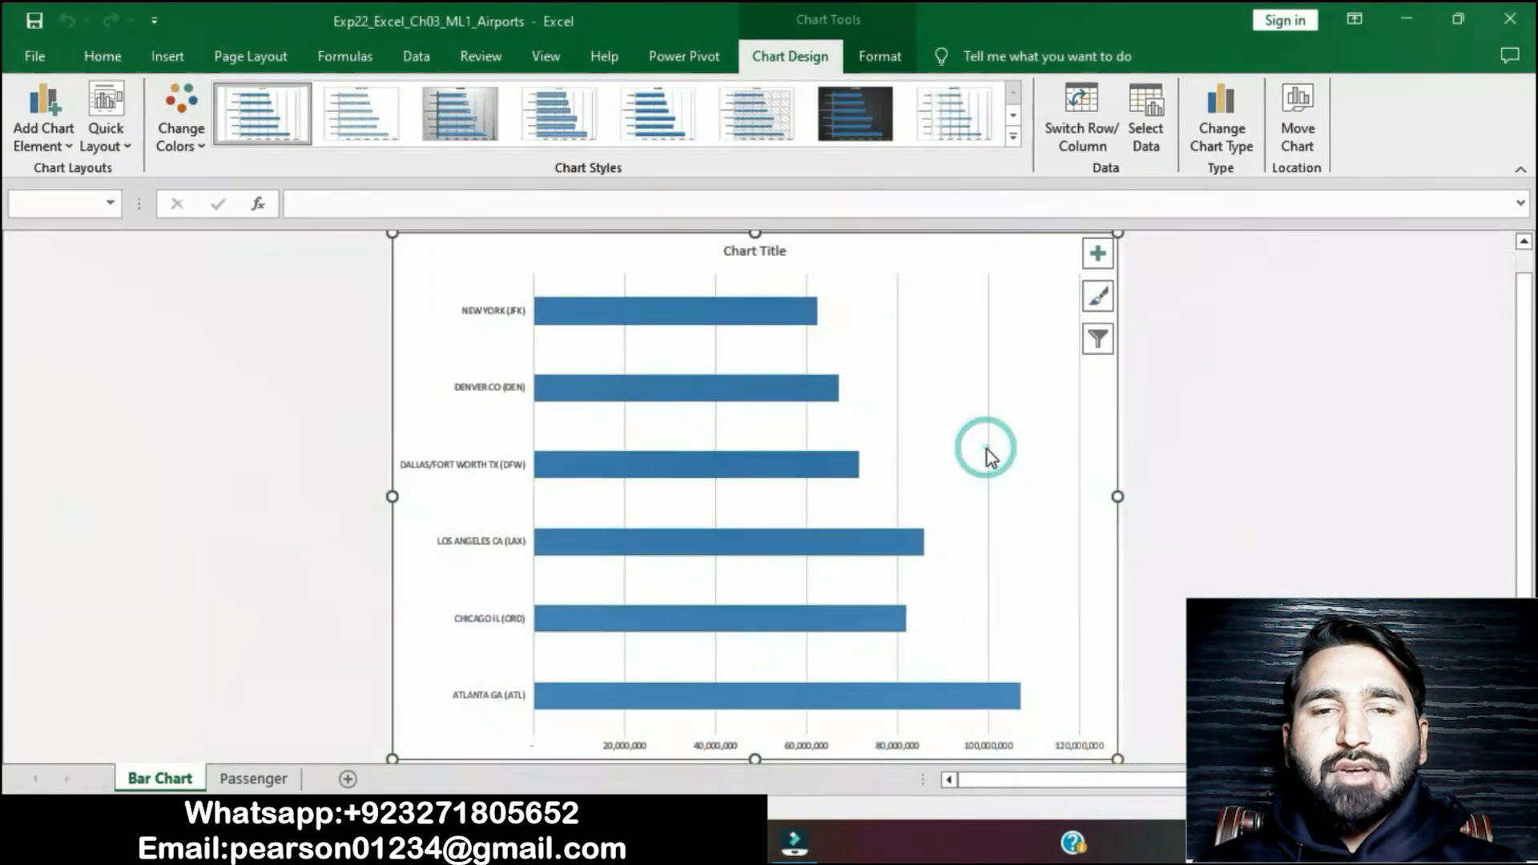
# Switch to the Word instructions and remove the yellow highlight from step 8.
pyautogui.click(680, 843)
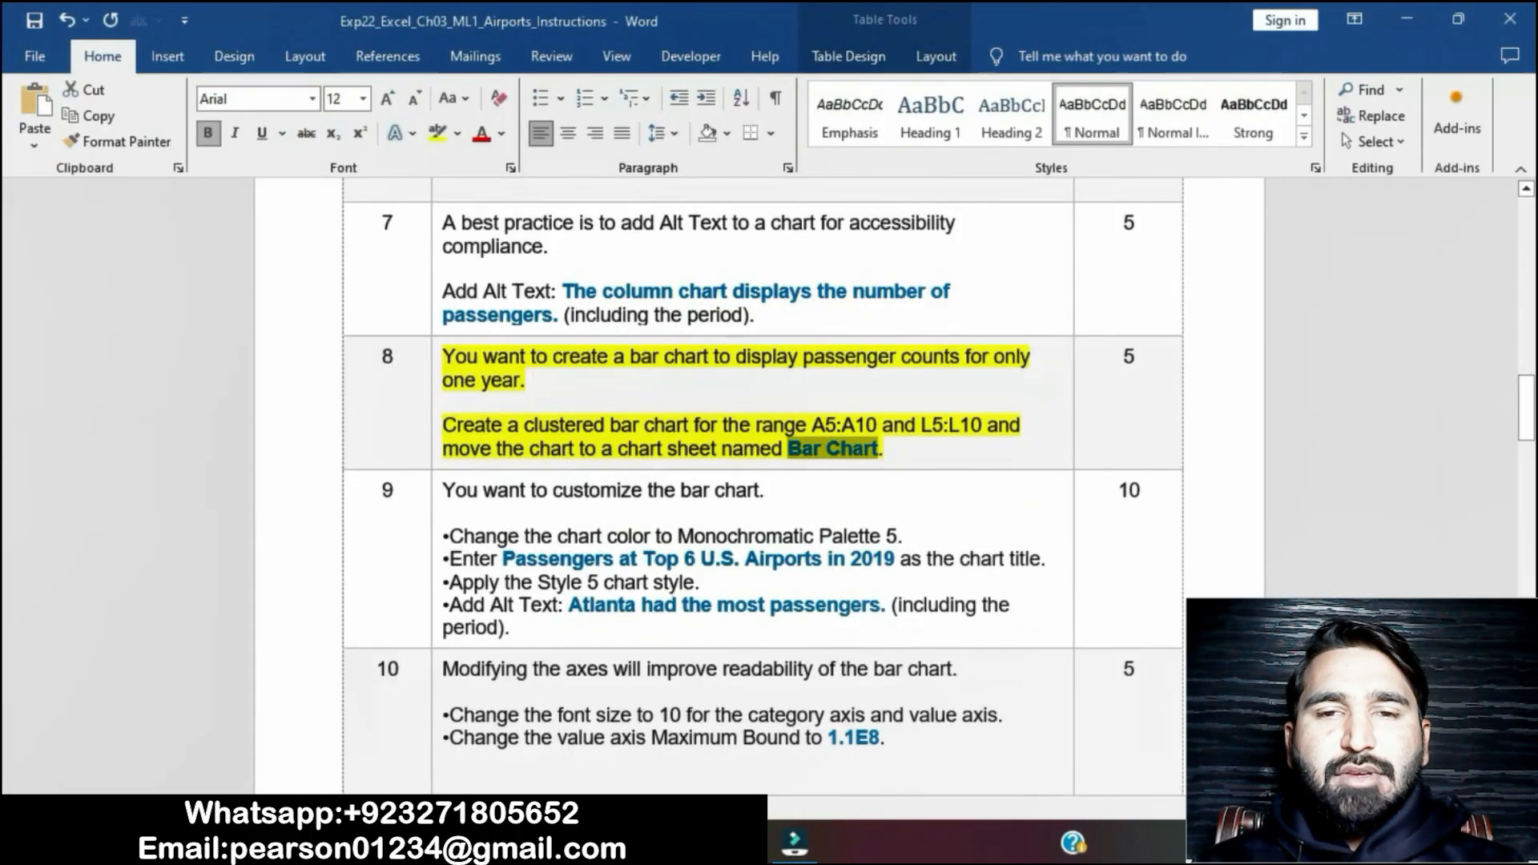
pyautogui.click(863, 455)
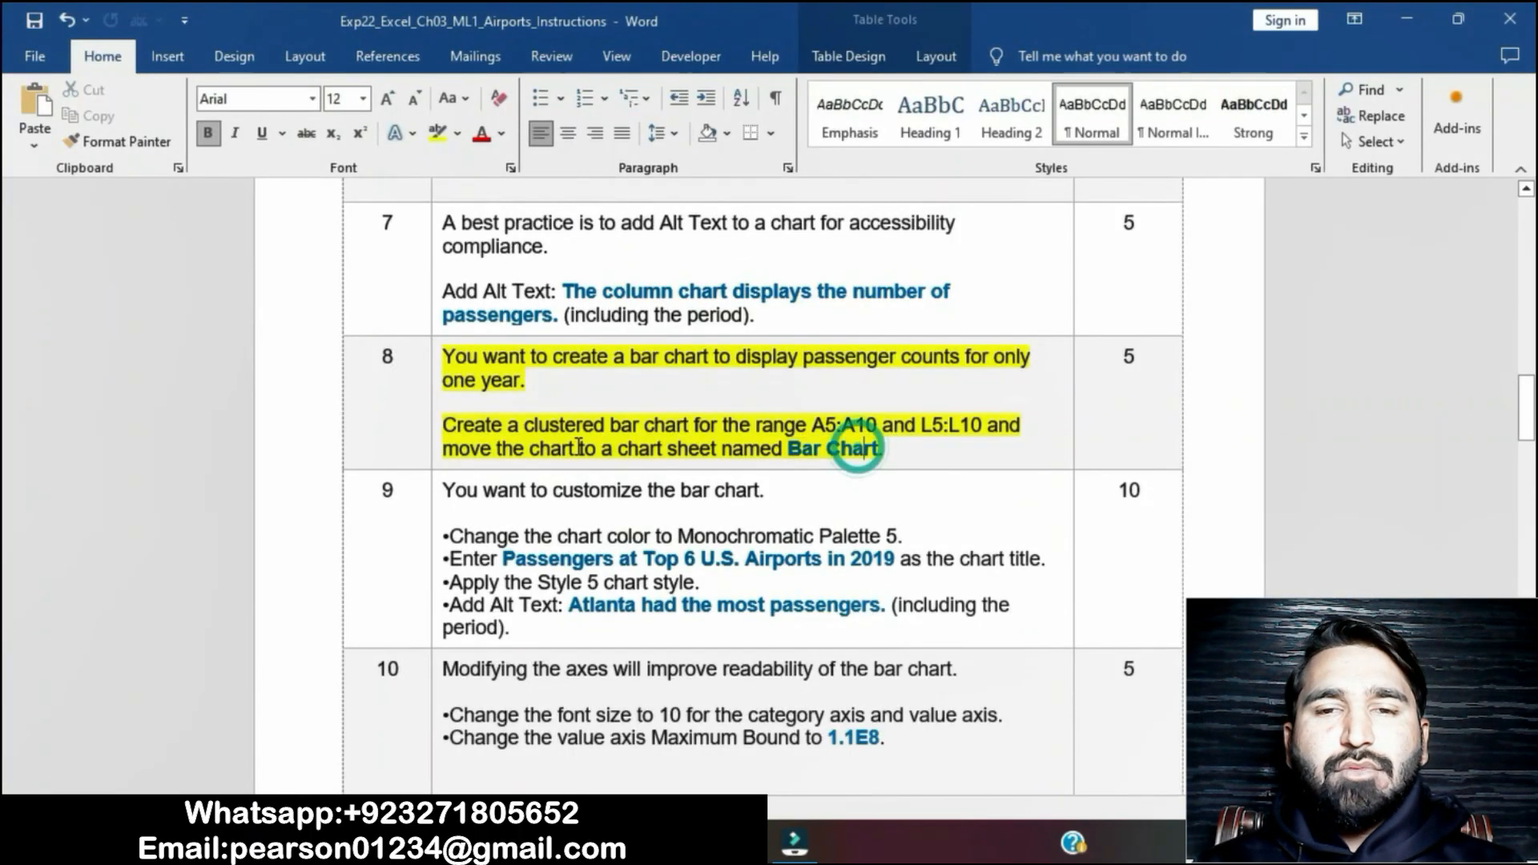
pyautogui.click(433, 356)
pyautogui.click(535, 322)
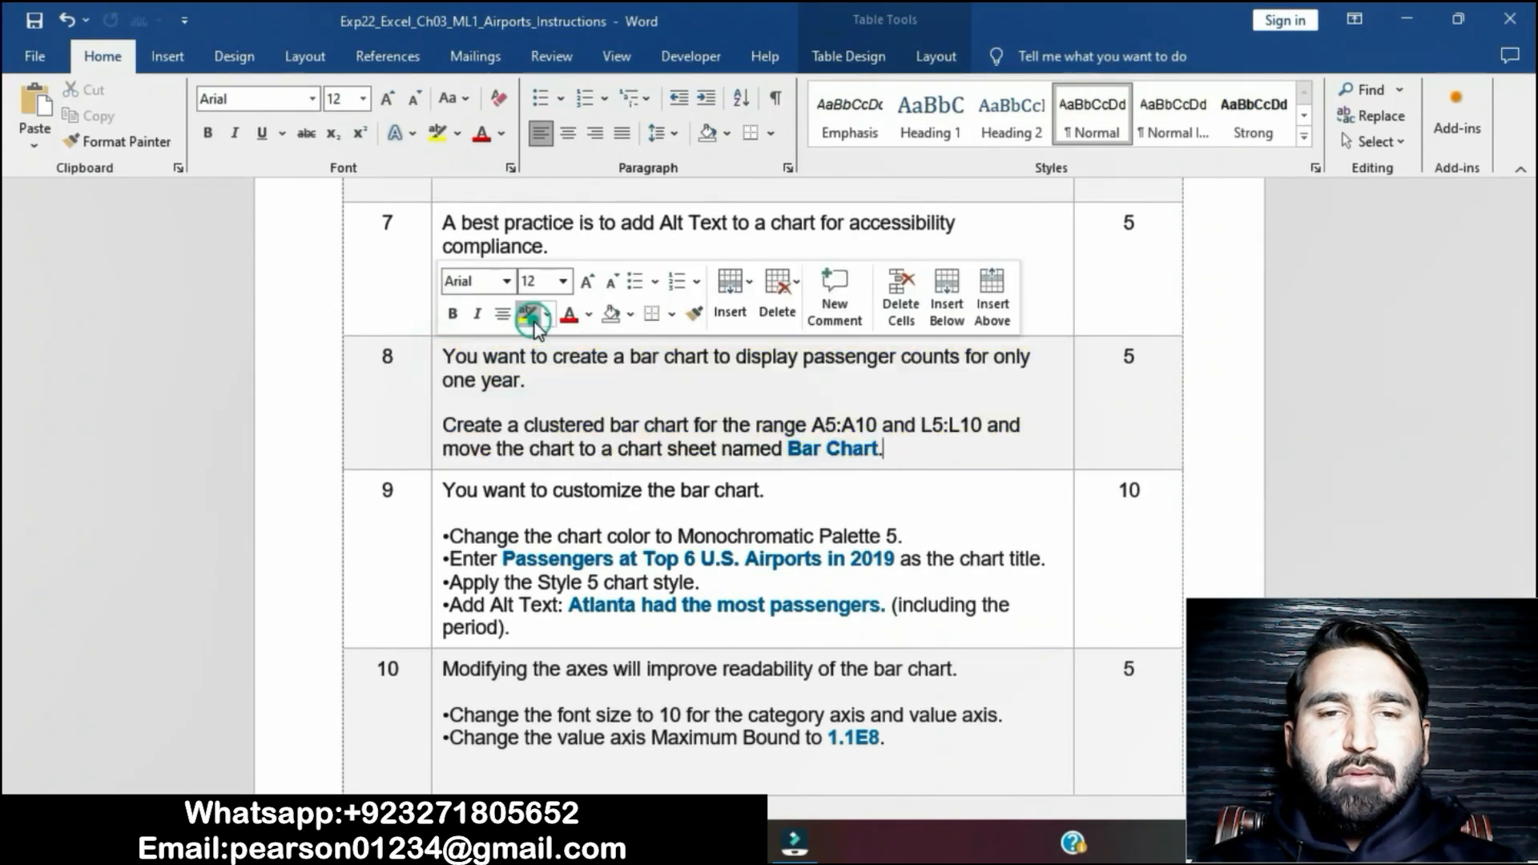
pyautogui.scroll(-3, 760, 575)
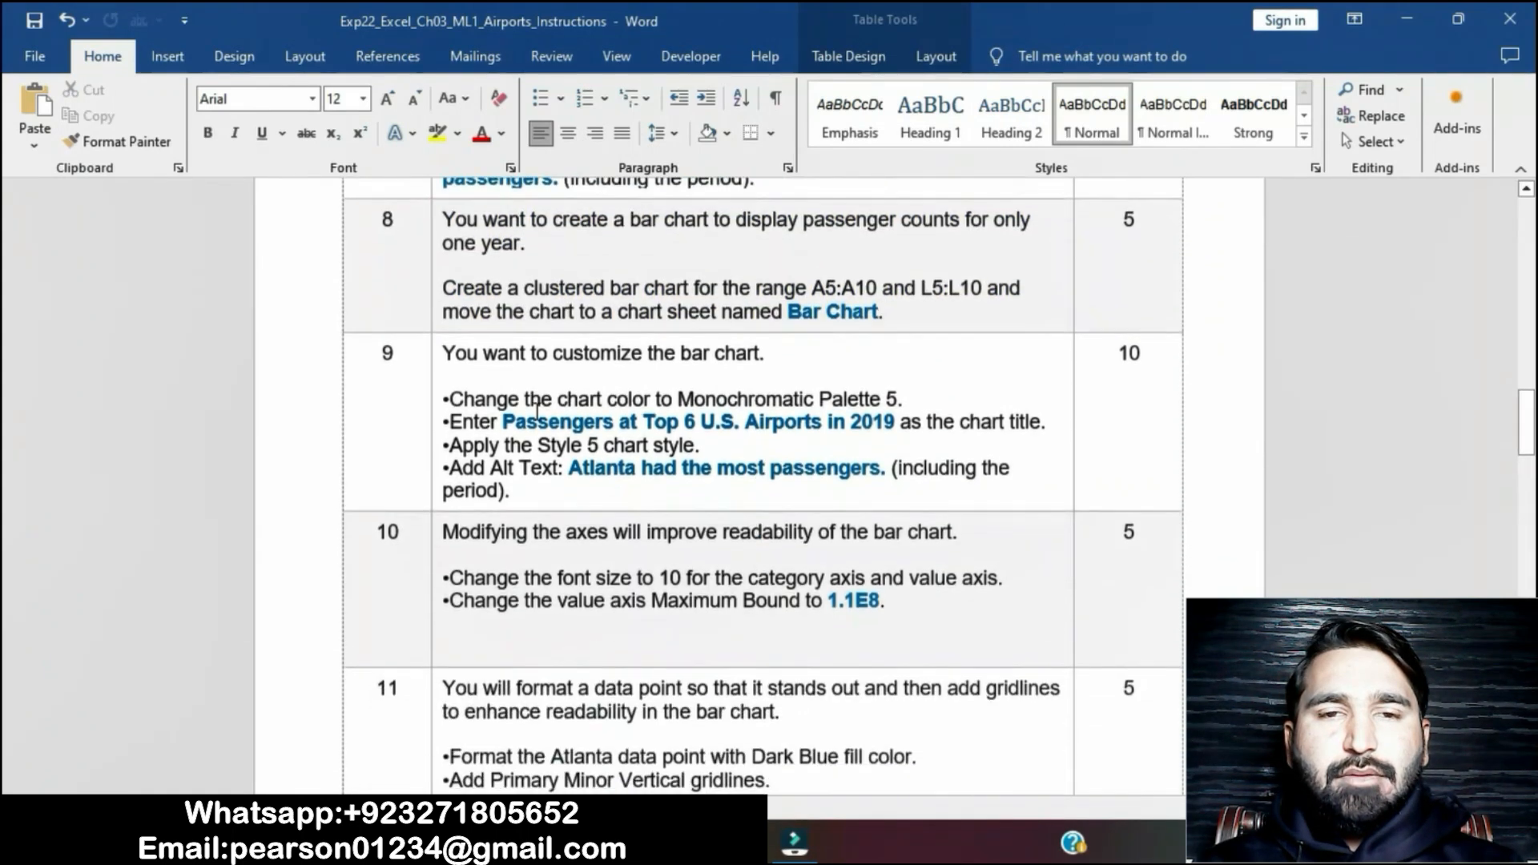
# Highlight step 9 of the Word instructions in yellow and select its line about changing the chart color.
pyautogui.click(434, 361)
pyautogui.click(528, 319)
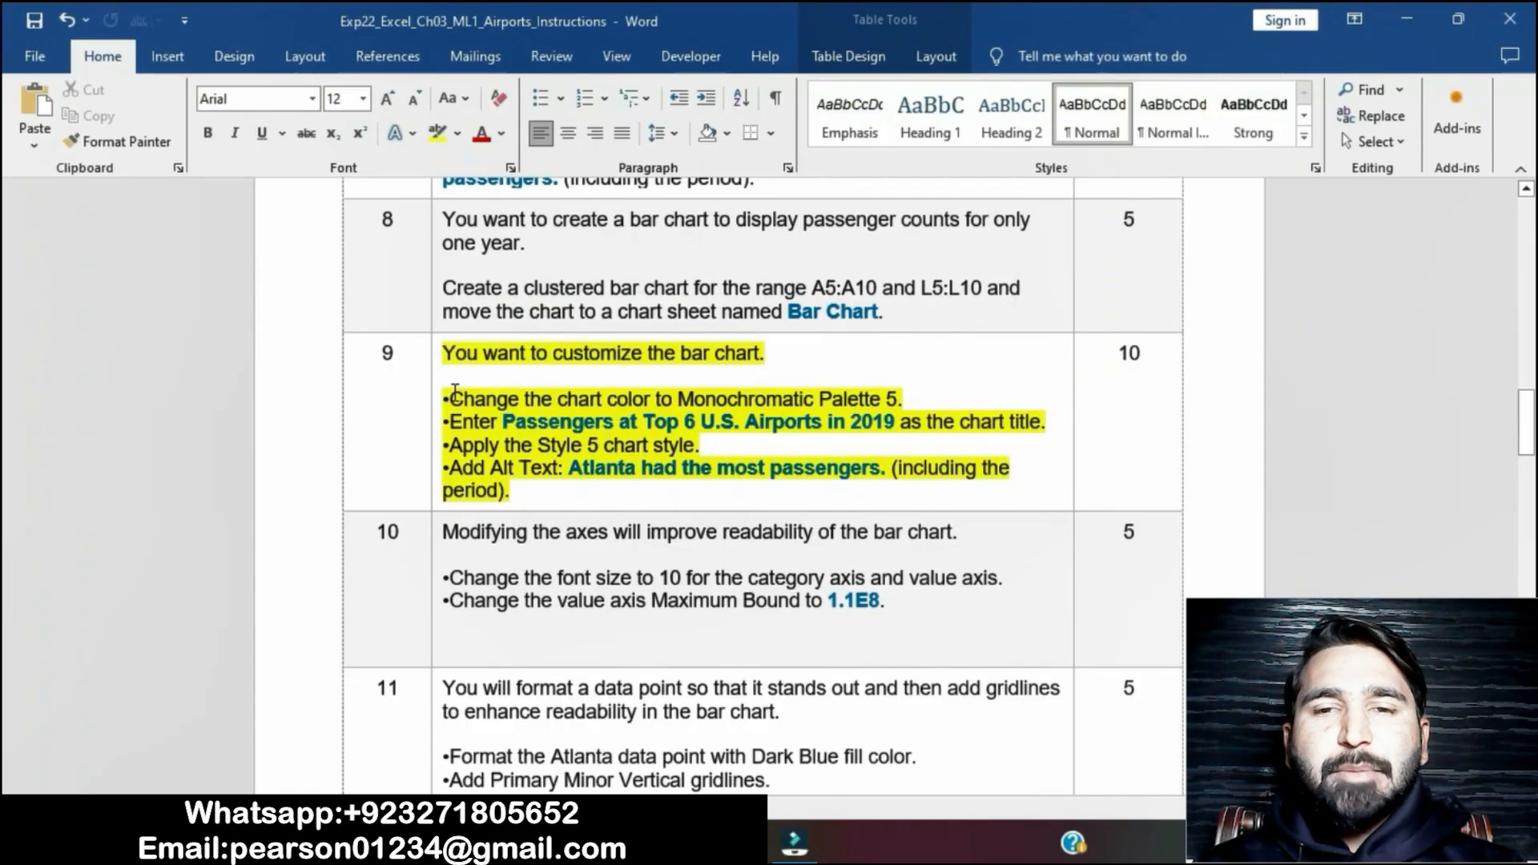
pyautogui.moveTo(449, 399); pyautogui.dragTo(904, 400)
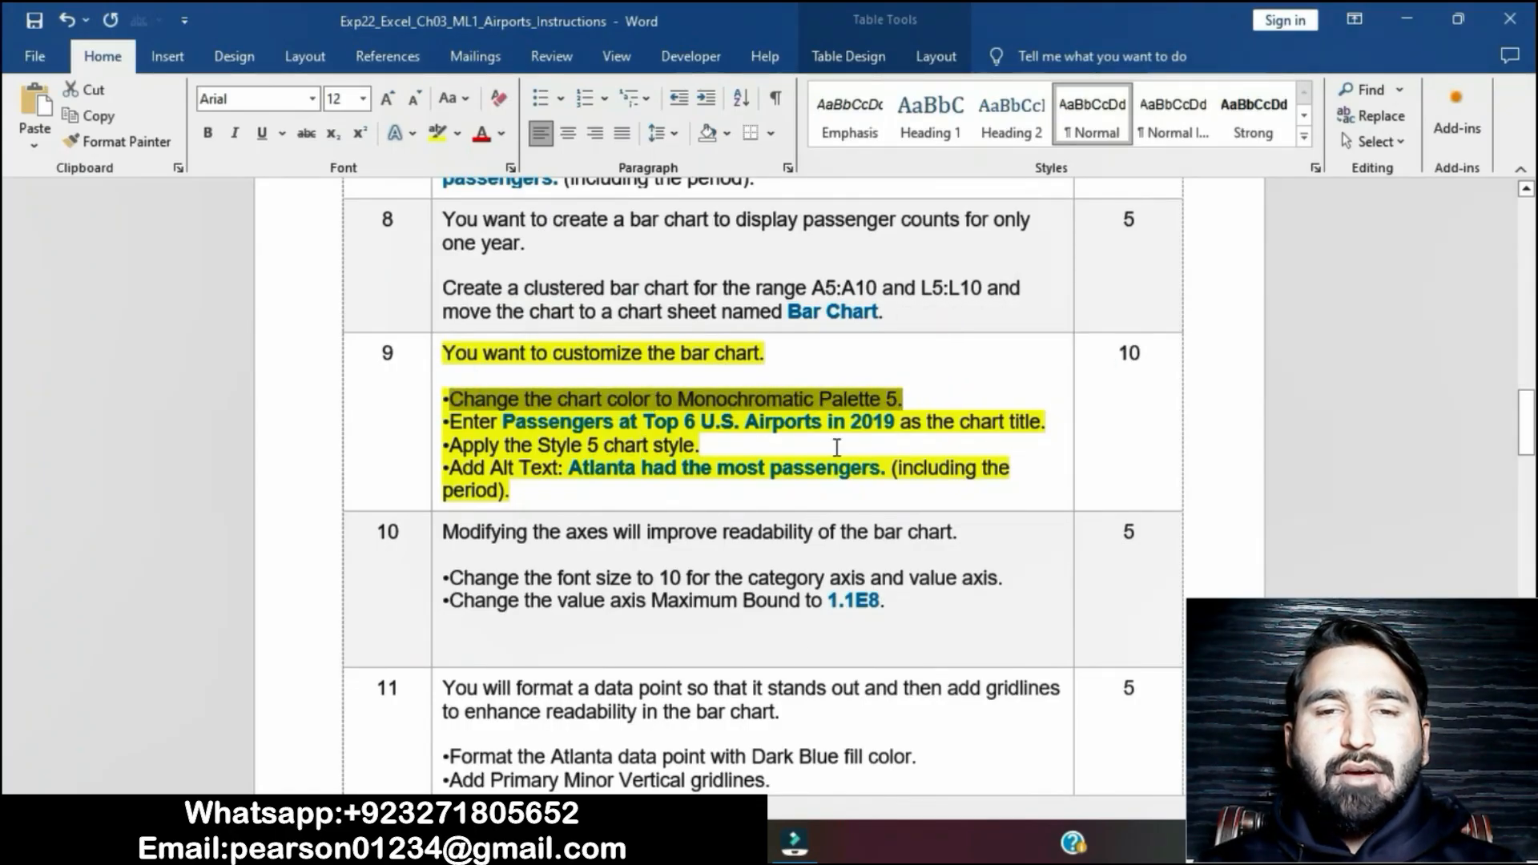
# Switch to Excel and change the bar chart's colors to Monochromatic Palette 5.
pyautogui.click(737, 843)
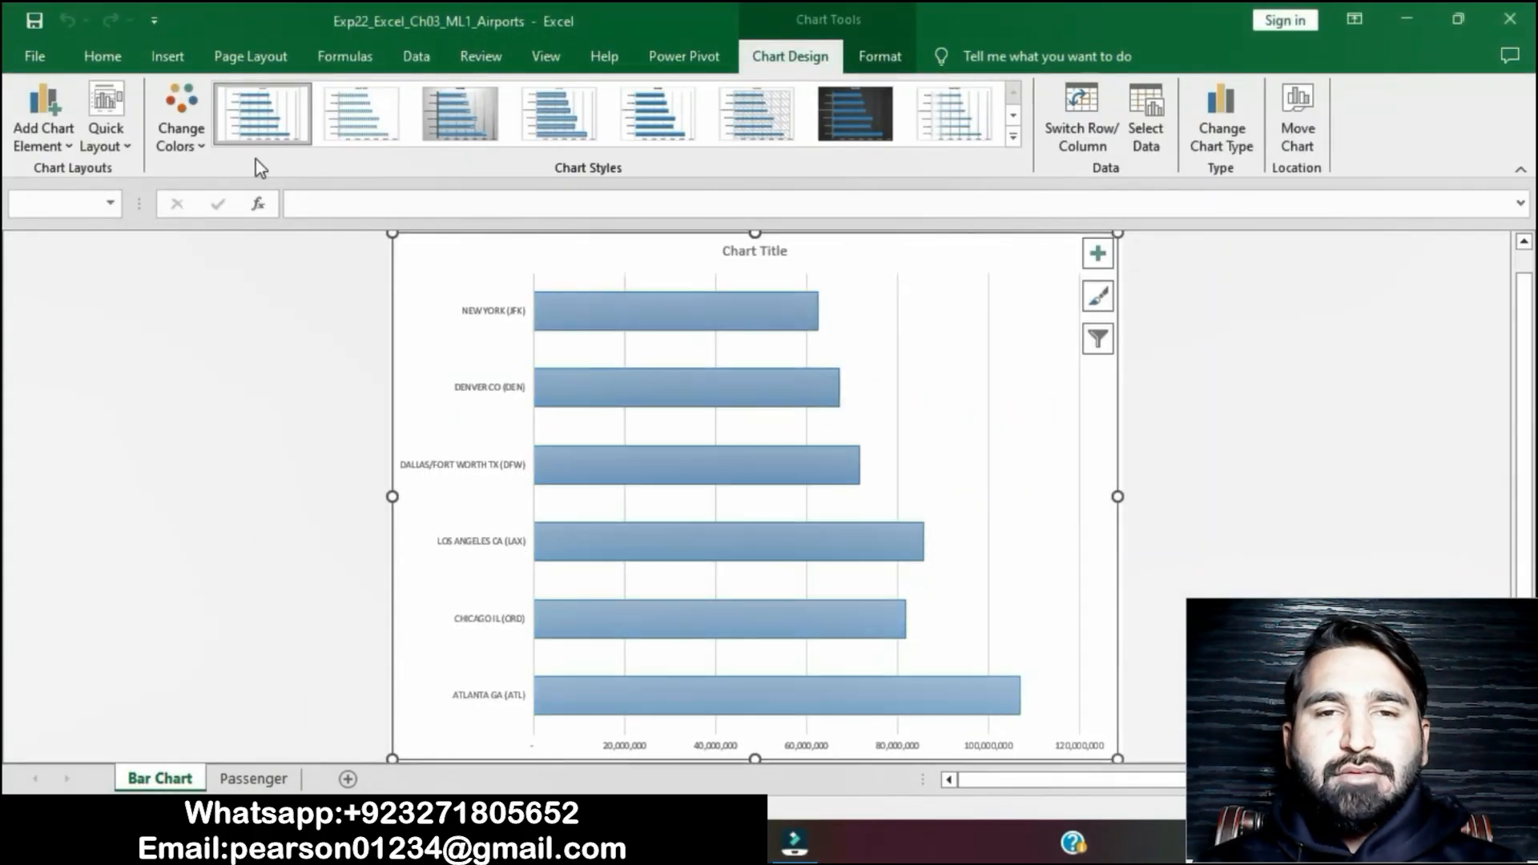
pyautogui.click(200, 146)
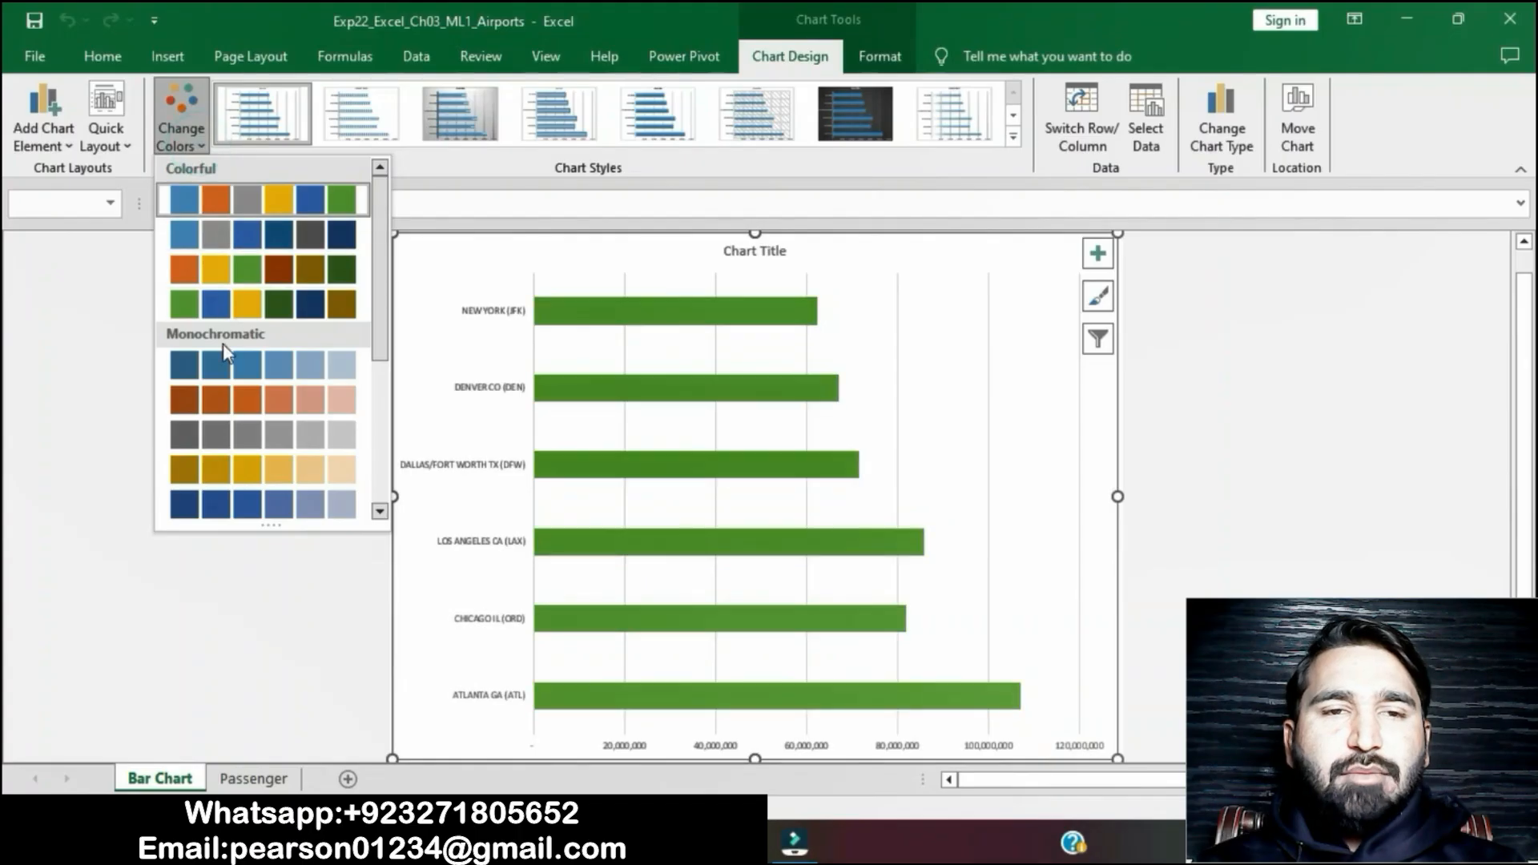
pyautogui.click(232, 513)
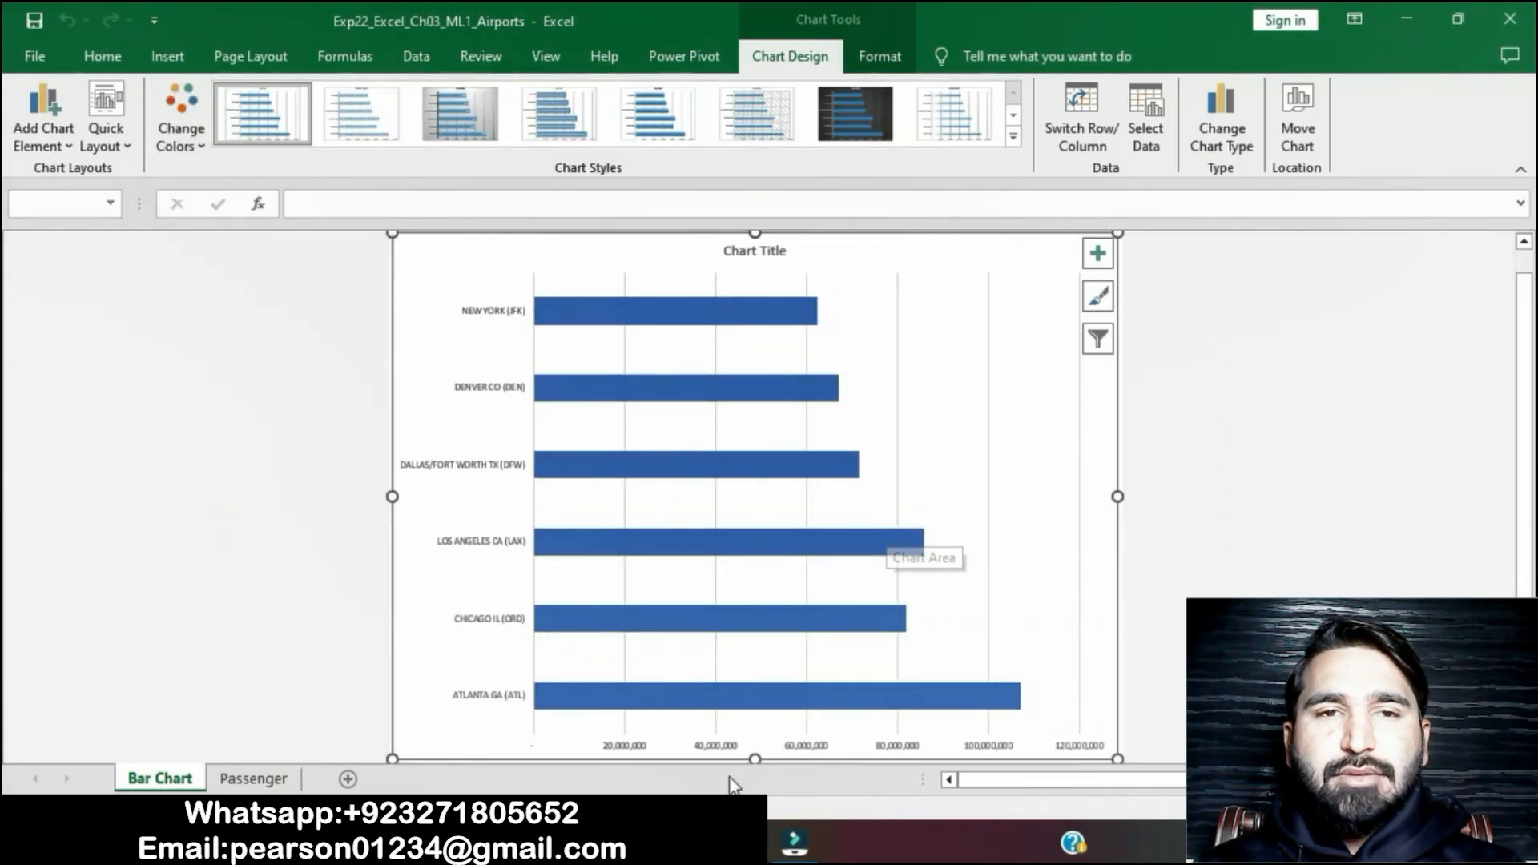
# Switch to the Word instructions and copy the title text Passengers at Top 6 U.S. Airports in 2019 from step 9.
pyautogui.hotkey('alt', 'Tab')
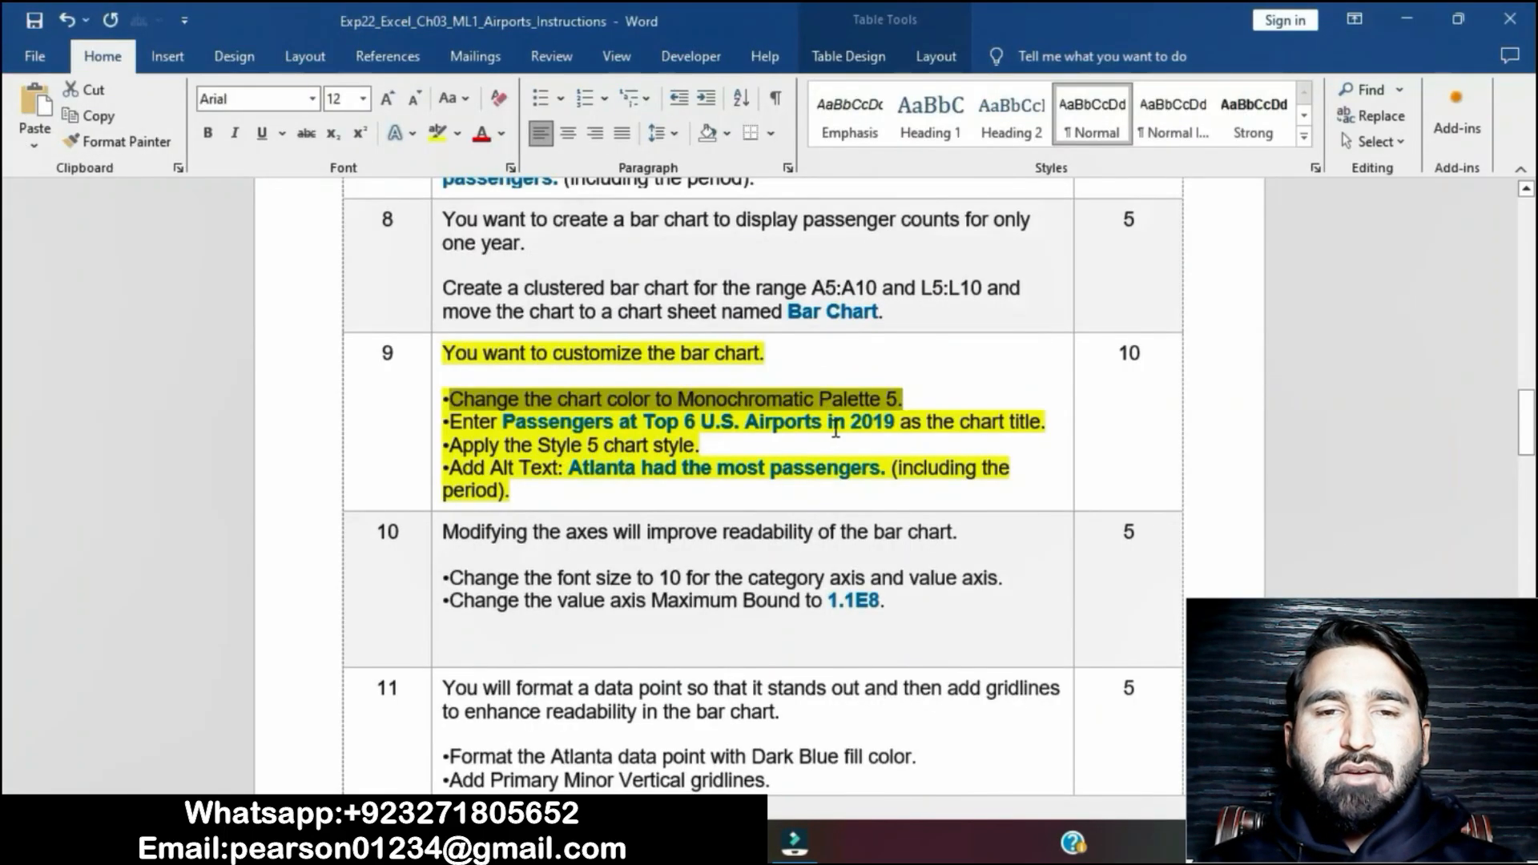
pyautogui.moveTo(506, 424); pyautogui.dragTo(875, 434)
pyautogui.hotkey('ctrl', 'c')
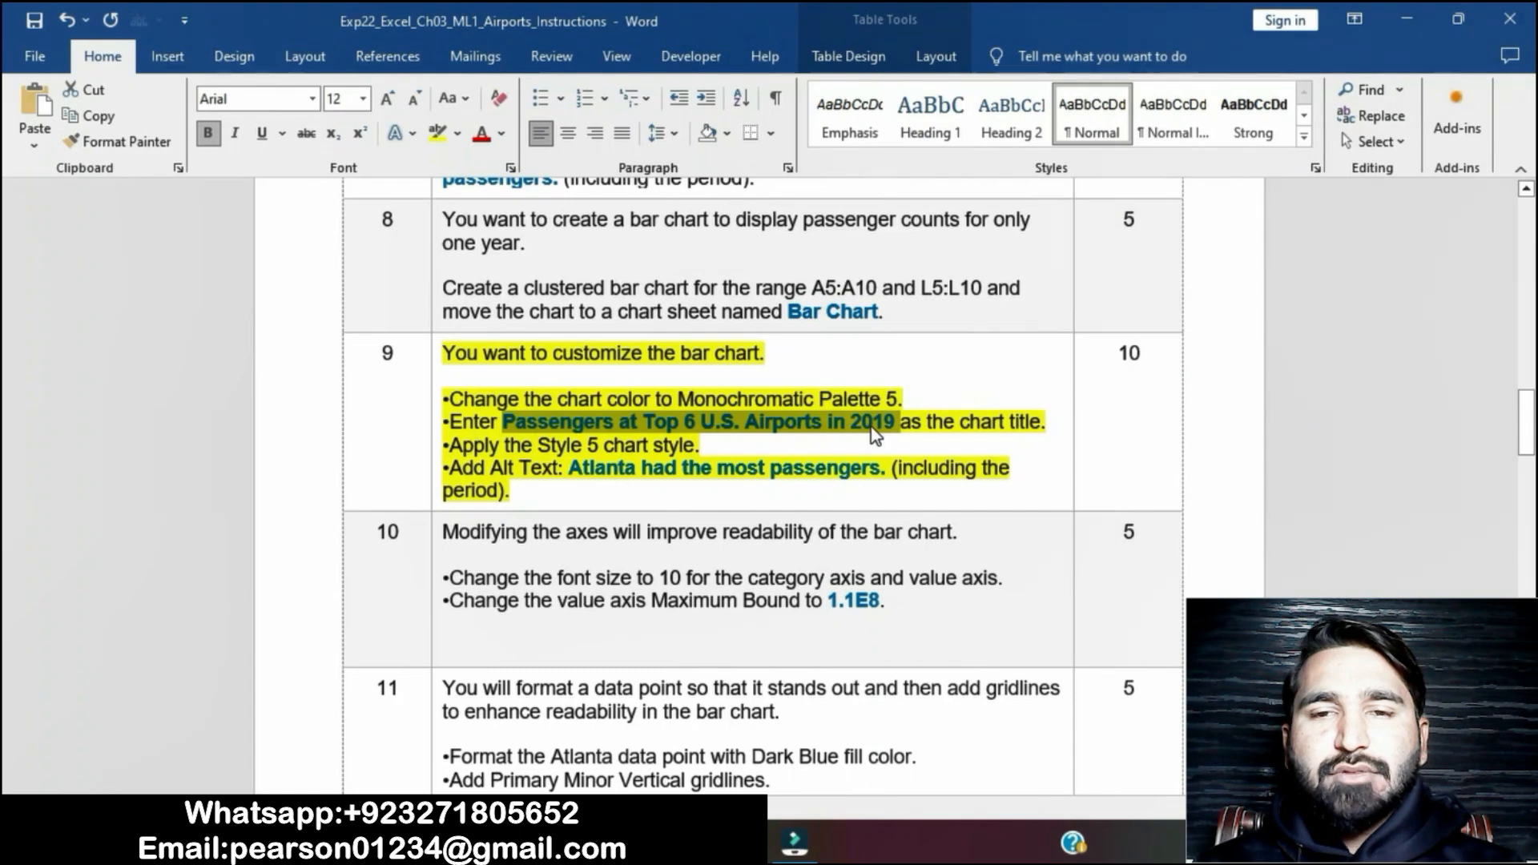
# Return to Excel and replace the bar chart's placeholder title with Passengers at Top 6 U.S. Airports in 2019.
pyautogui.hotkey('alt', 'Tab')
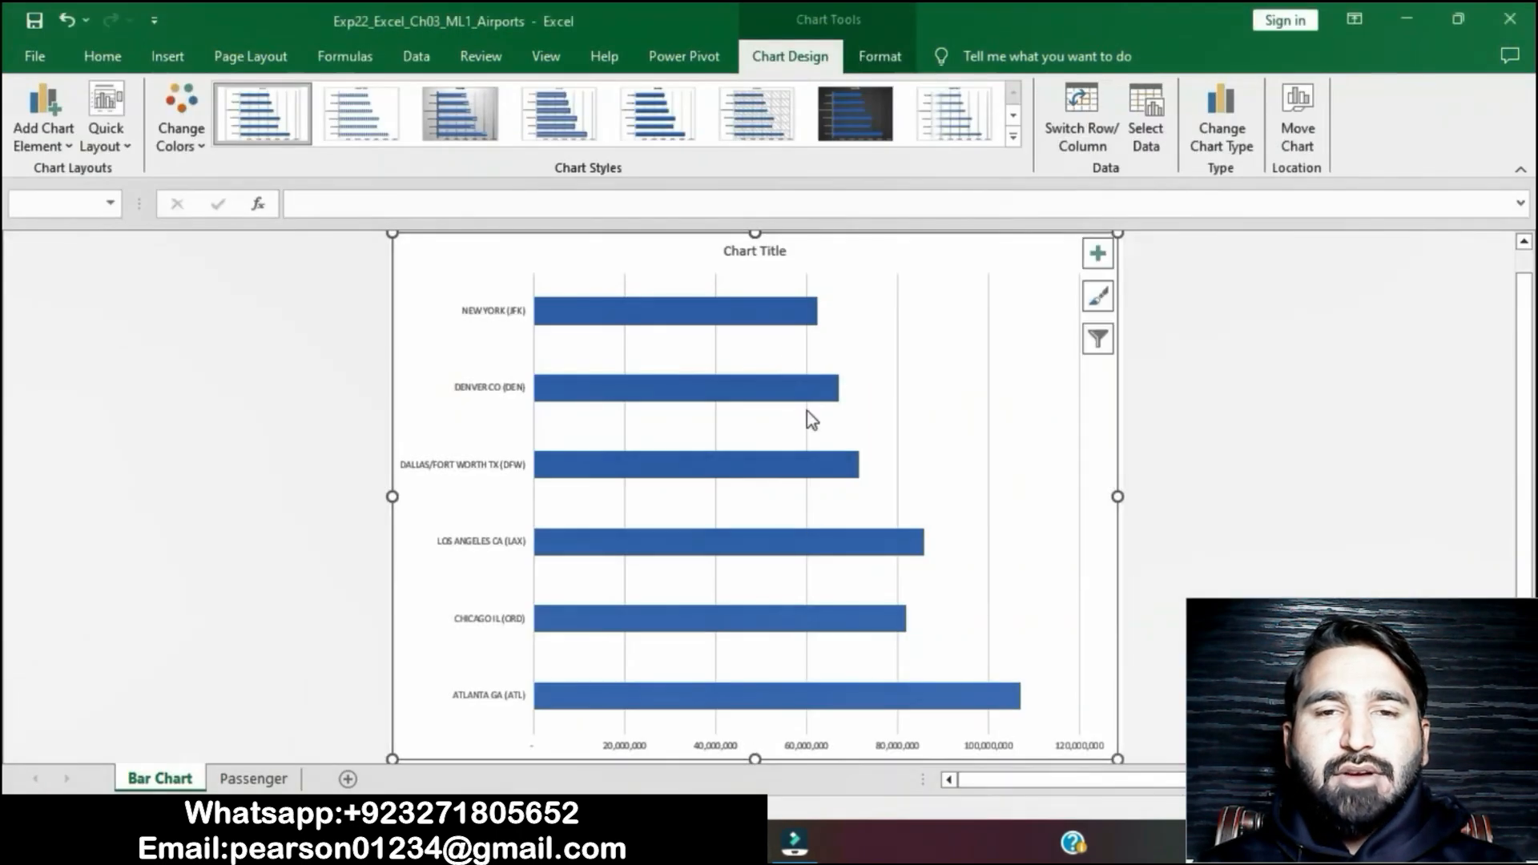
pyautogui.click(754, 250)
pyautogui.click(754, 251)
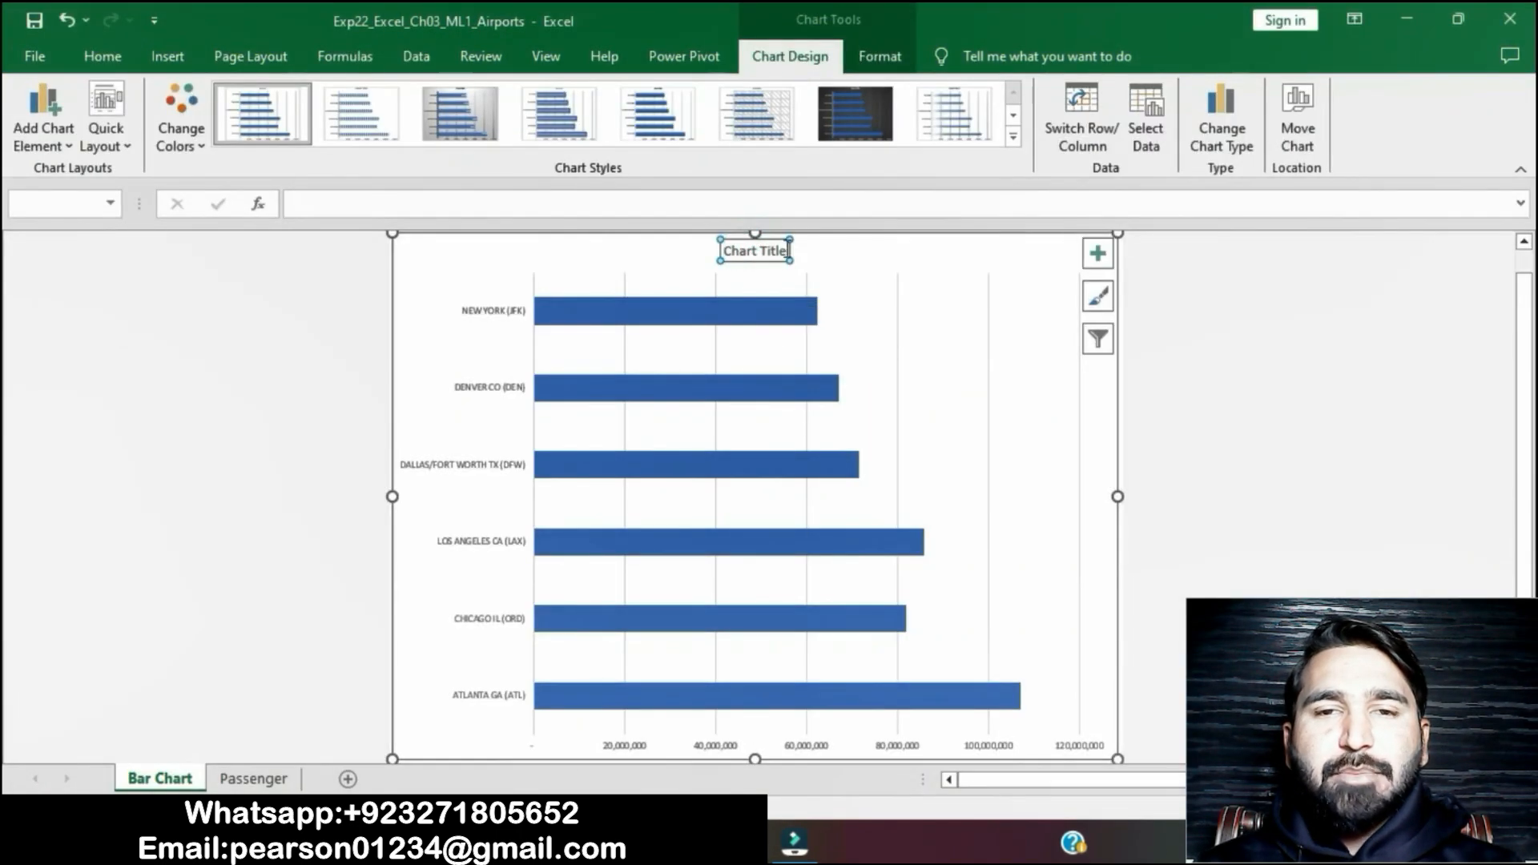
pyautogui.click(786, 251)
pyautogui.click(788, 251)
pyautogui.press('BackSpace')
pyautogui.press('BackSpace')
pyautogui.press('BackSpace')
pyautogui.press('BackSpace')
pyautogui.press('BackSpace')
pyautogui.press('BackSpace')
pyautogui.press('BackSpace')
pyautogui.press('BackSpace')
pyautogui.press('BackSpace')
pyautogui.press('BackSpace')
pyautogui.press('BackSpace')
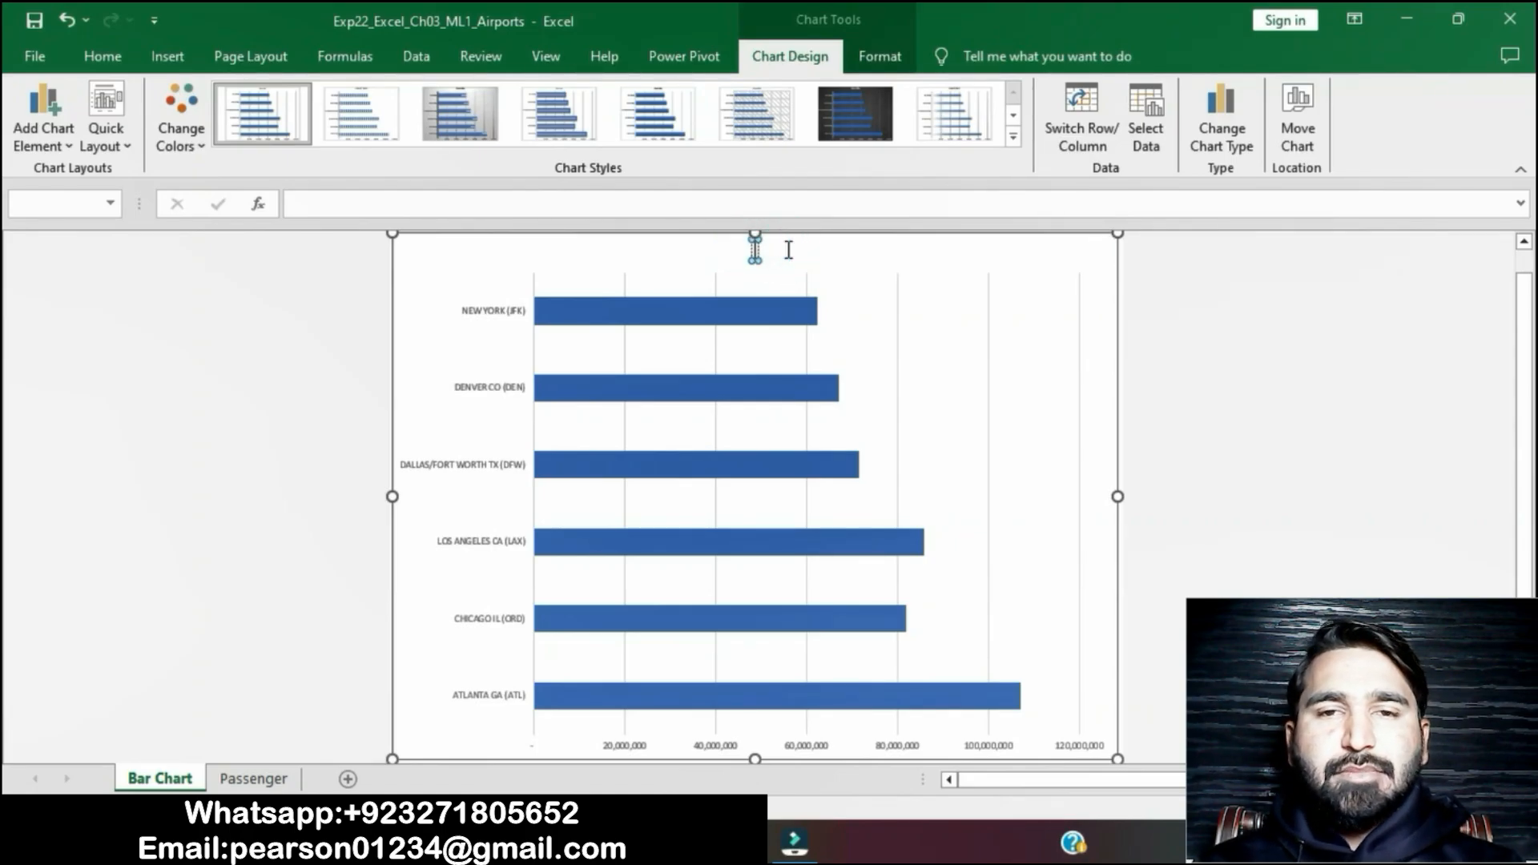
pyautogui.hotkey('ctrl', 'v')
# Select the chart style line in step 9 of the Word instructions and apply Style 5 to the bar chart in Excel.
pyautogui.hotkey('alt', 'Tab')
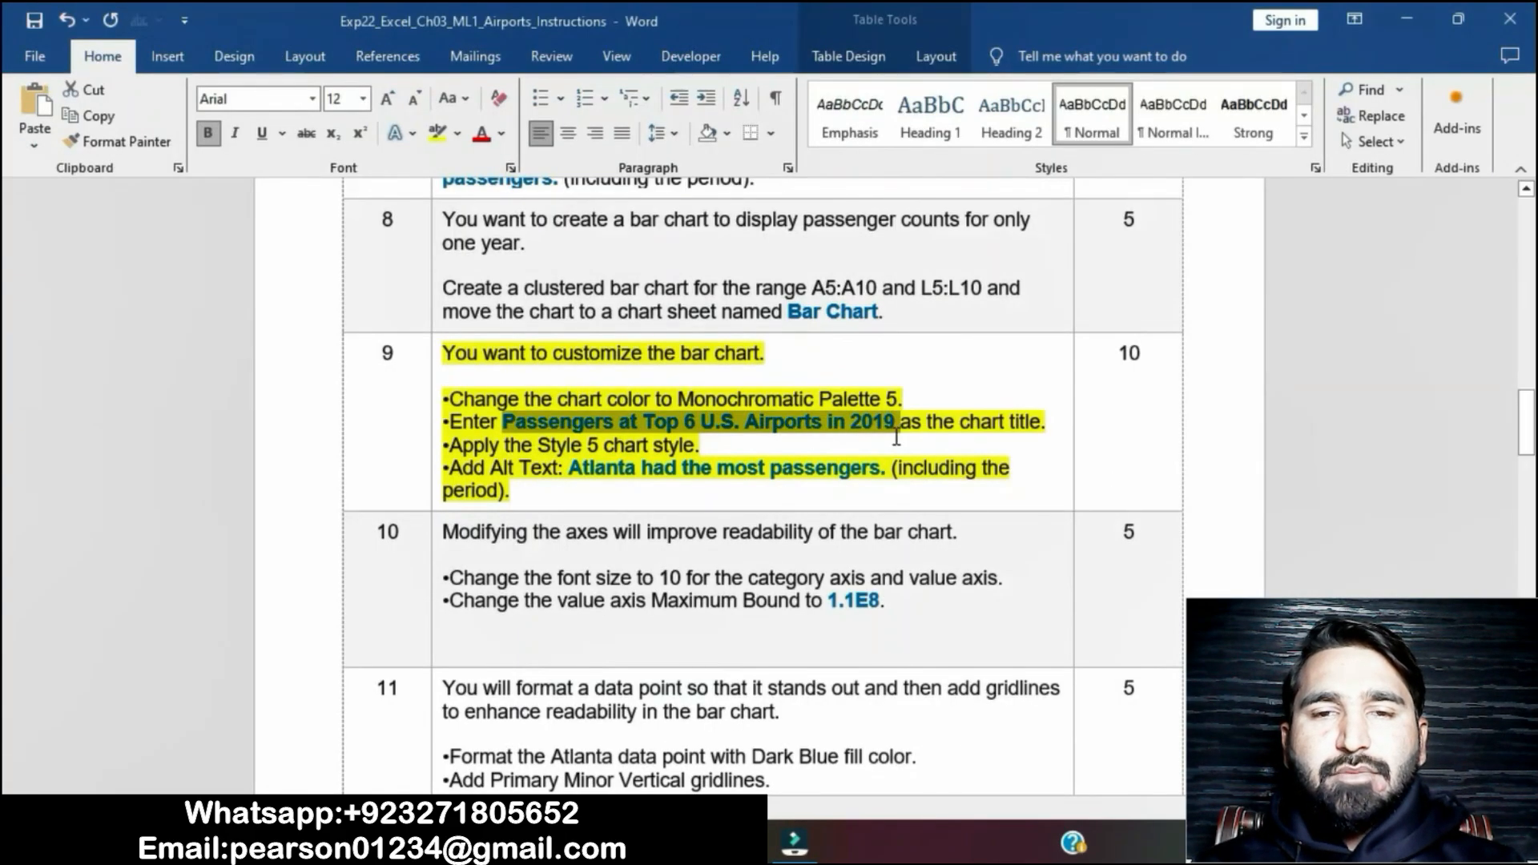
pyautogui.click(918, 438)
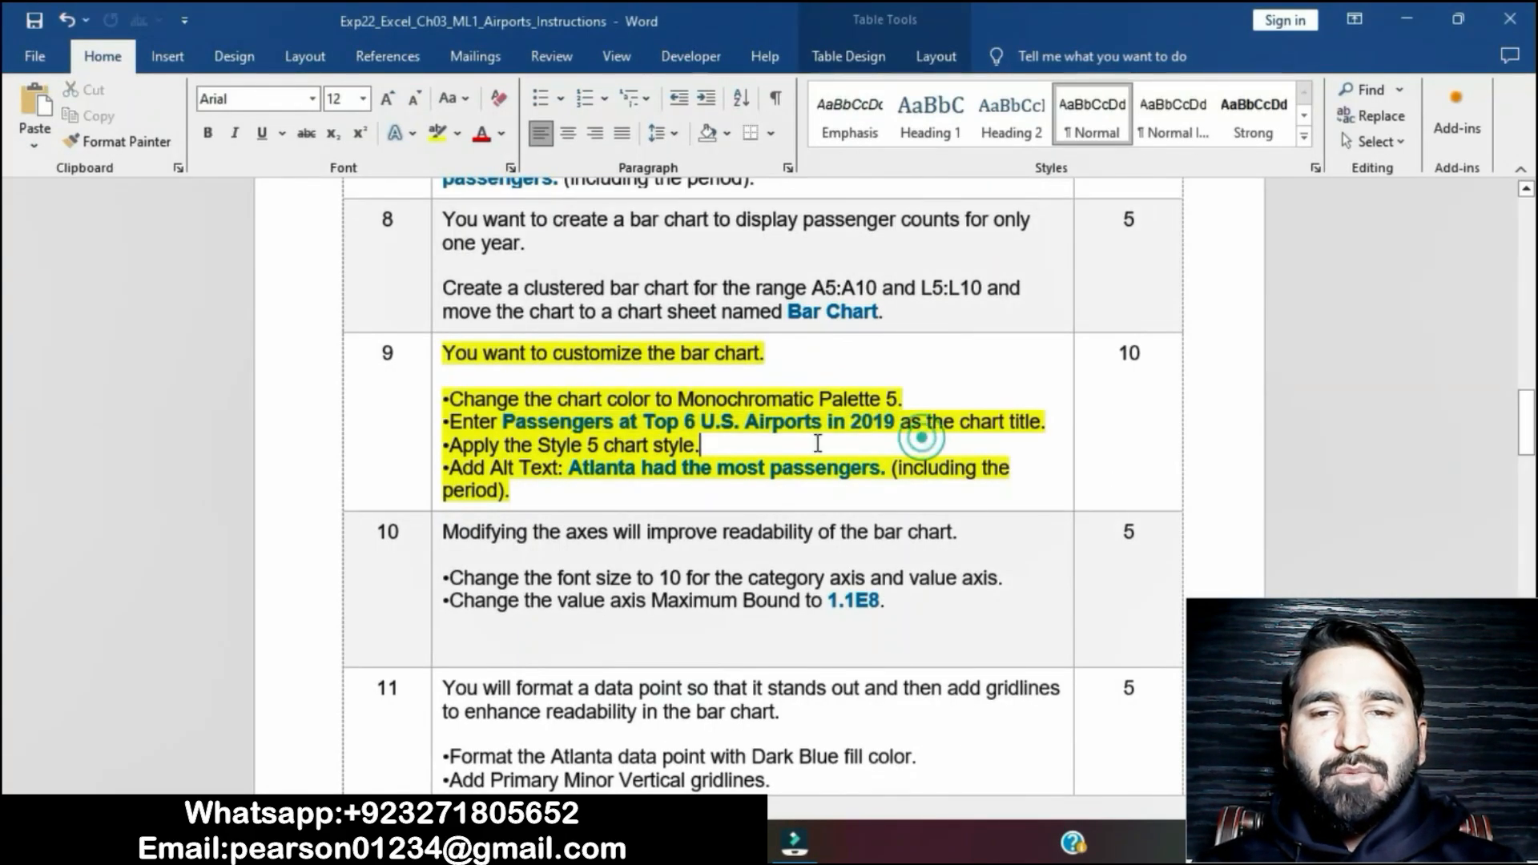
pyautogui.keyDown('shift'); pyautogui.click(447, 445); pyautogui.keyUp('shift')
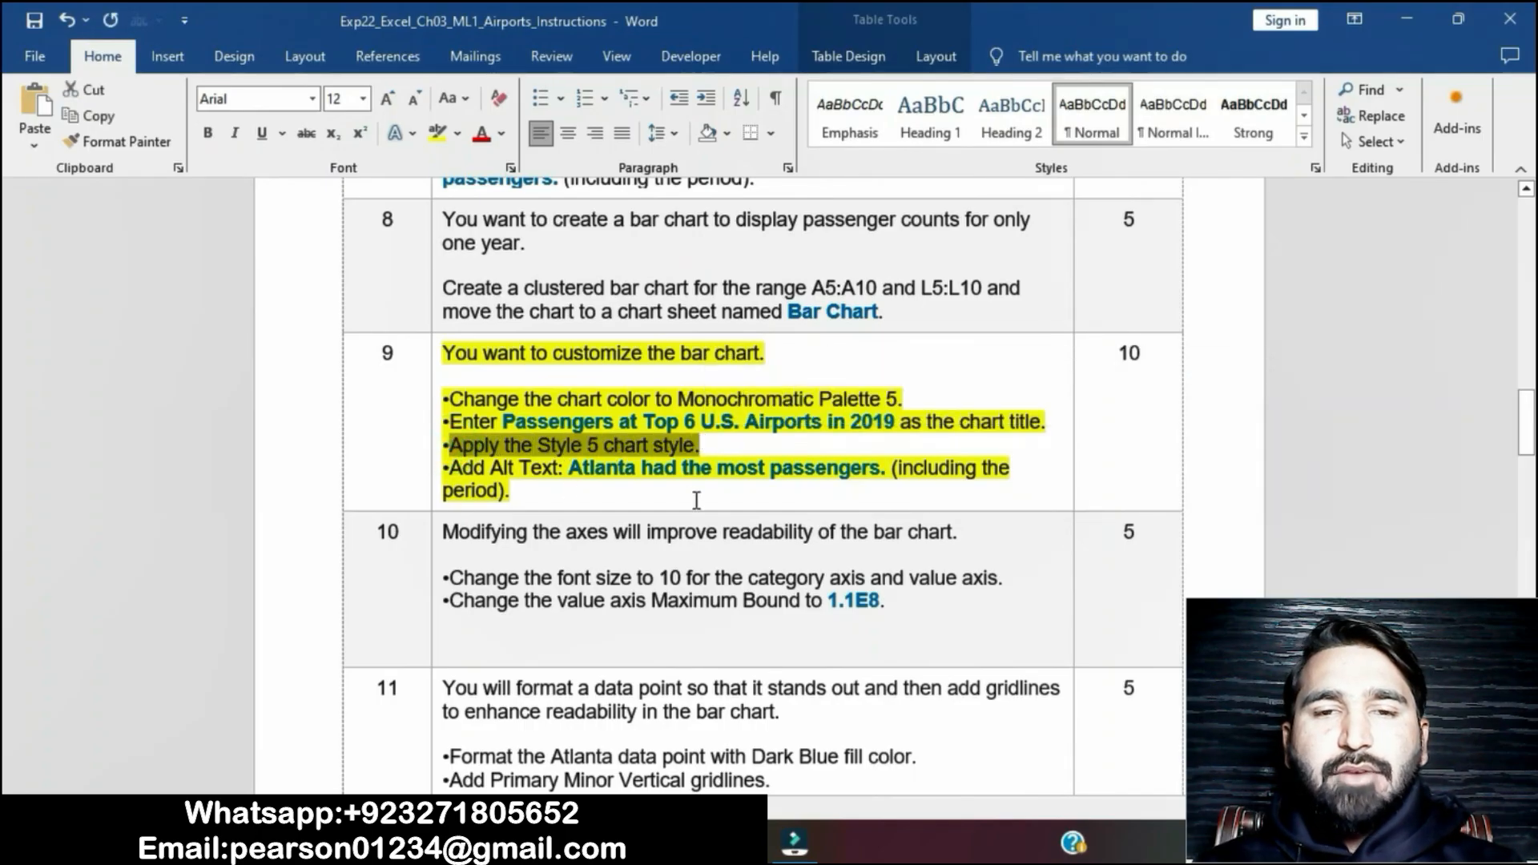
pyautogui.hotkey('alt', 'Tab')
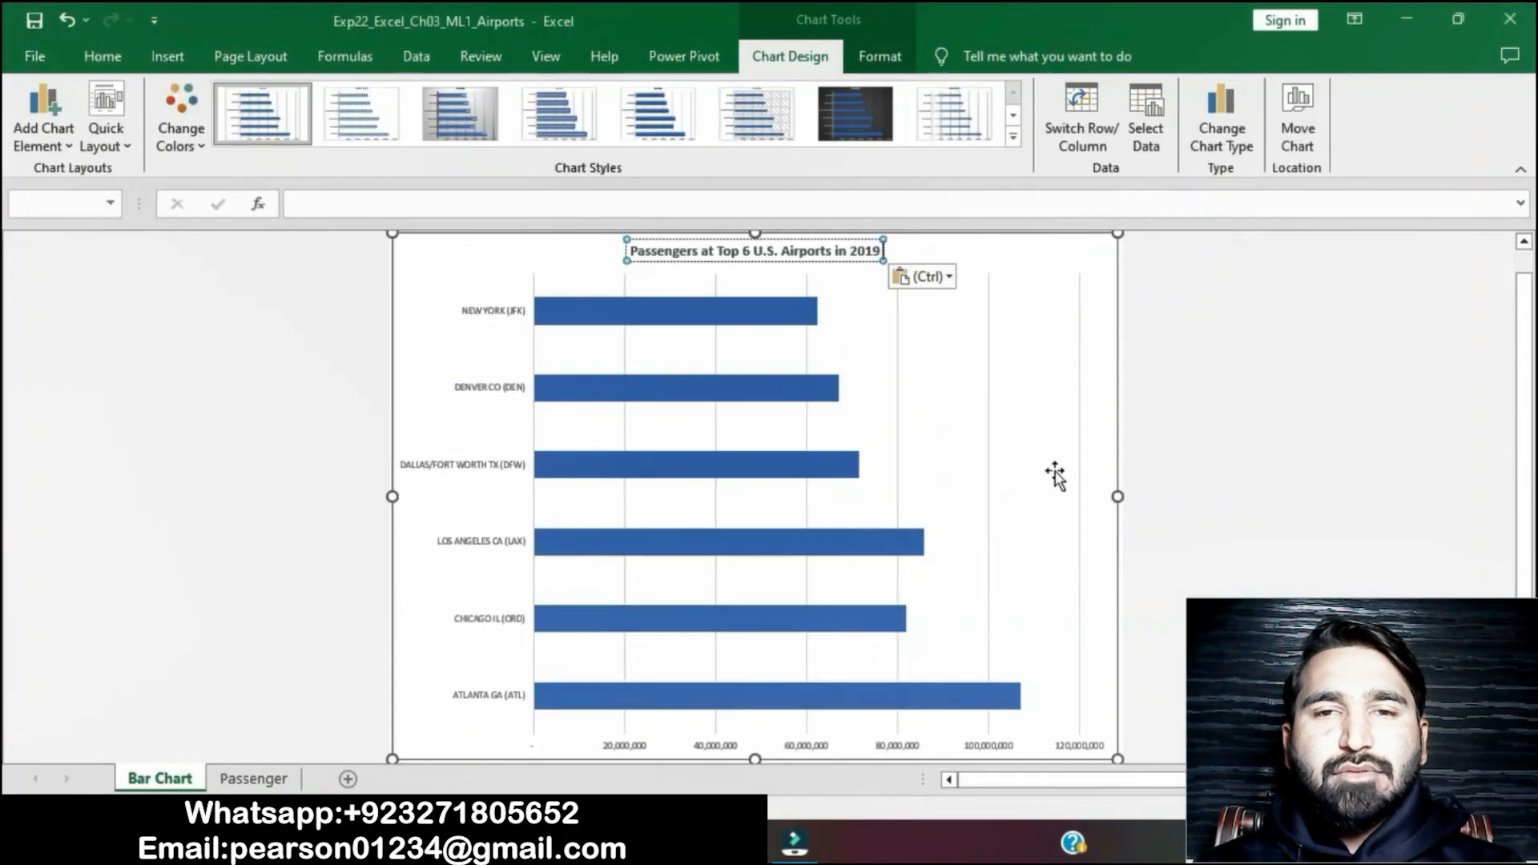
pyautogui.click(1110, 421)
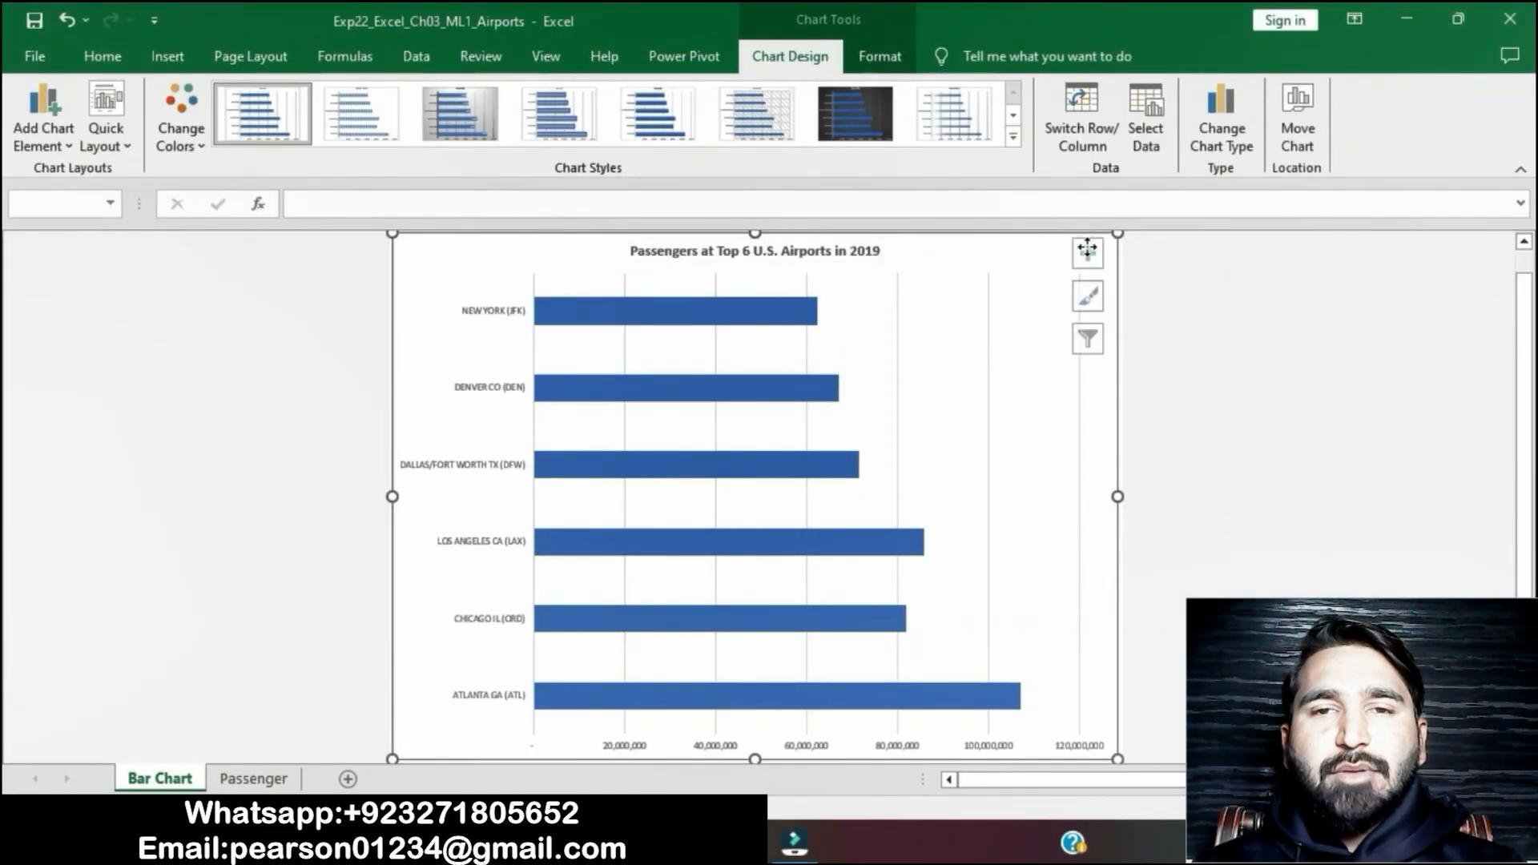
pyautogui.click(685, 113)
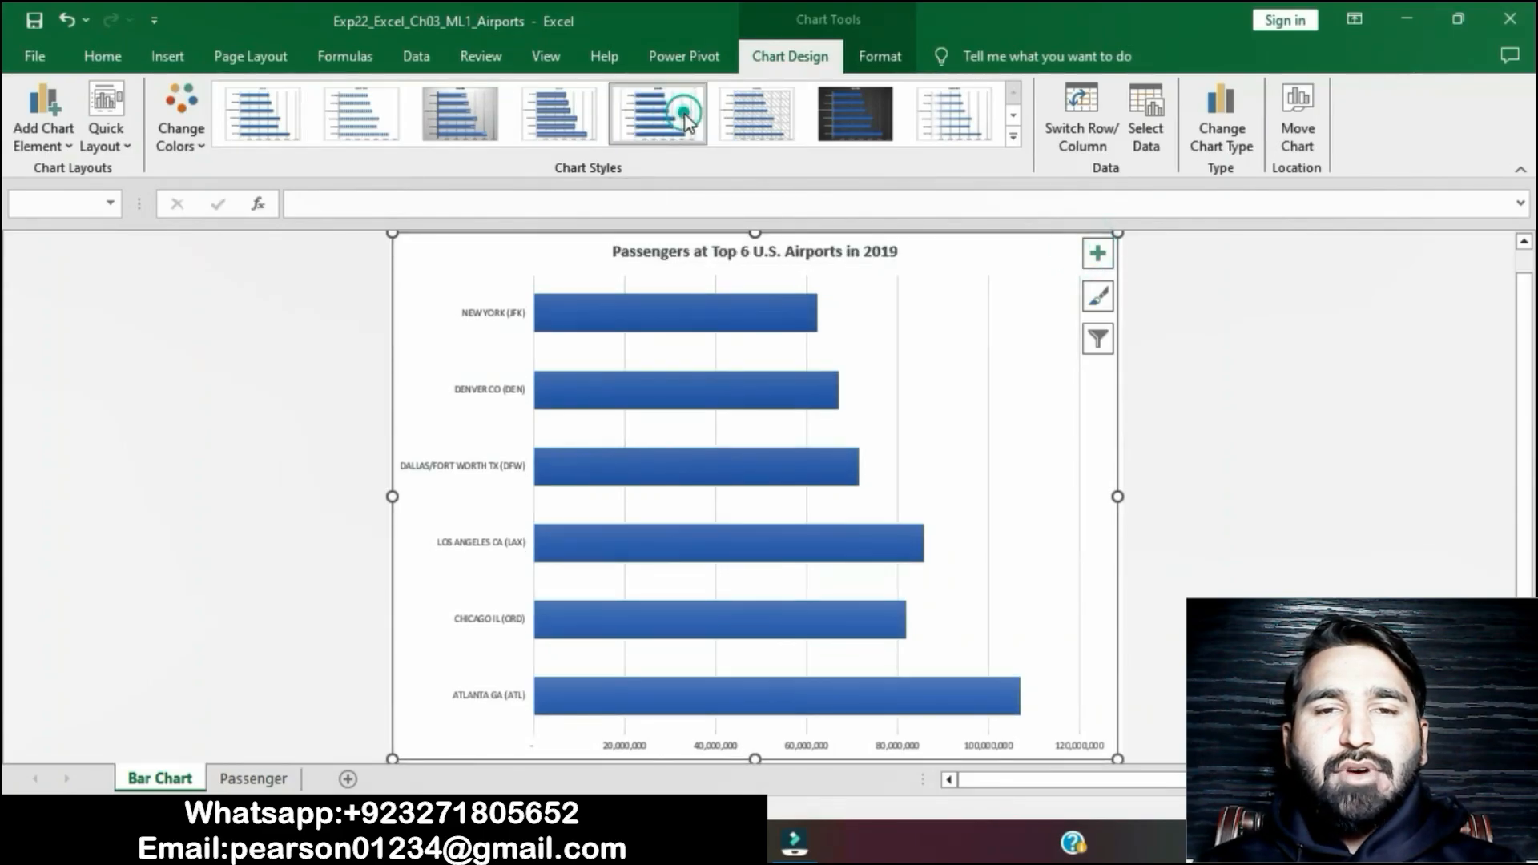
# Copy "Atlanta had the most passengers." from the Word instructions and add it as the bar chart's alt text in Excel.
pyautogui.hotkey('alt', 'Tab')
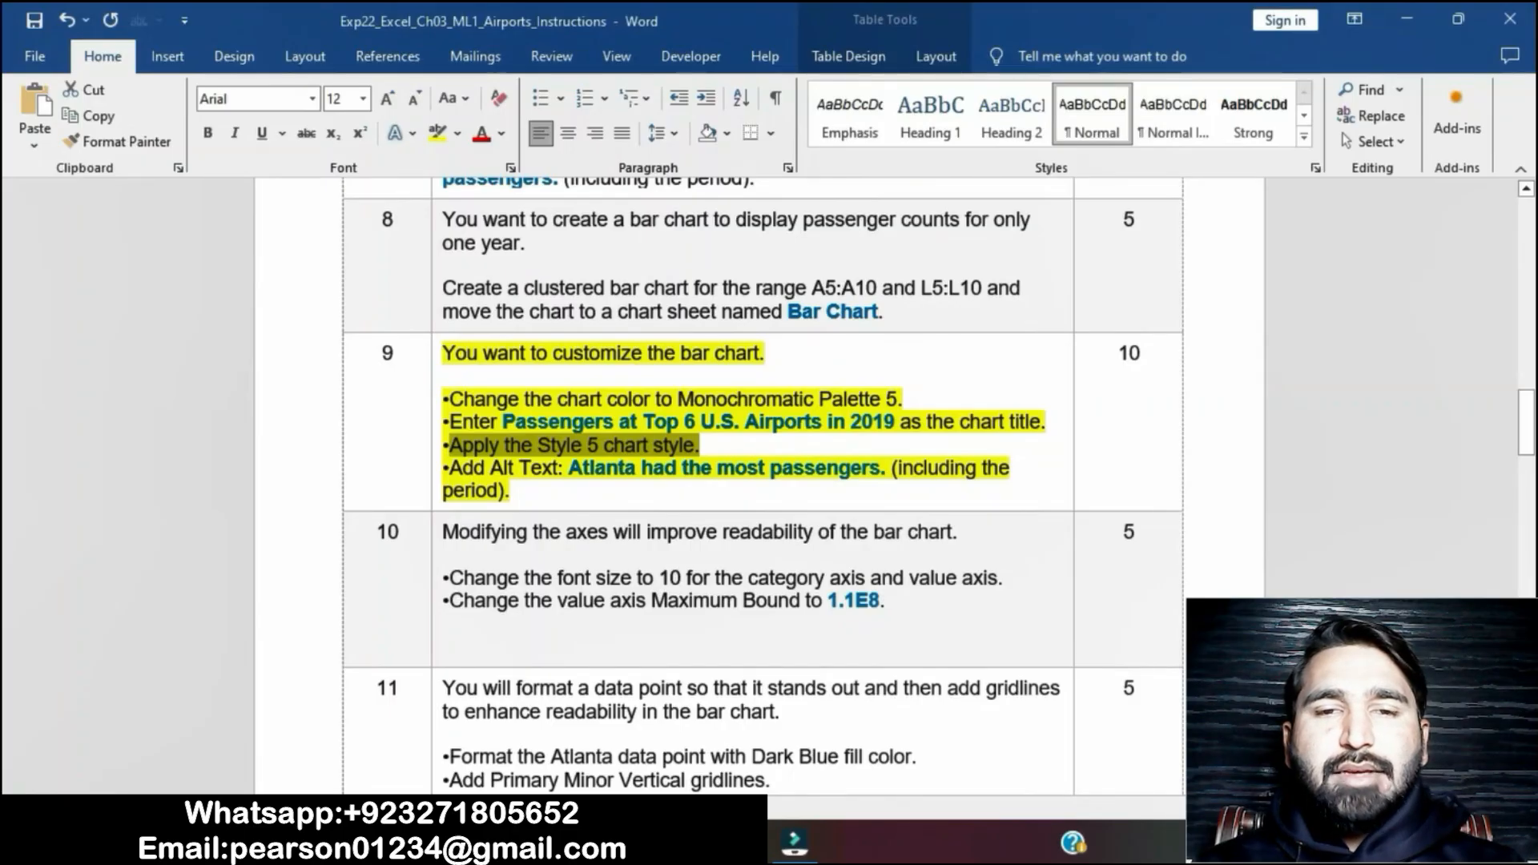
pyautogui.moveTo(574, 471); pyautogui.dragTo(887, 473)
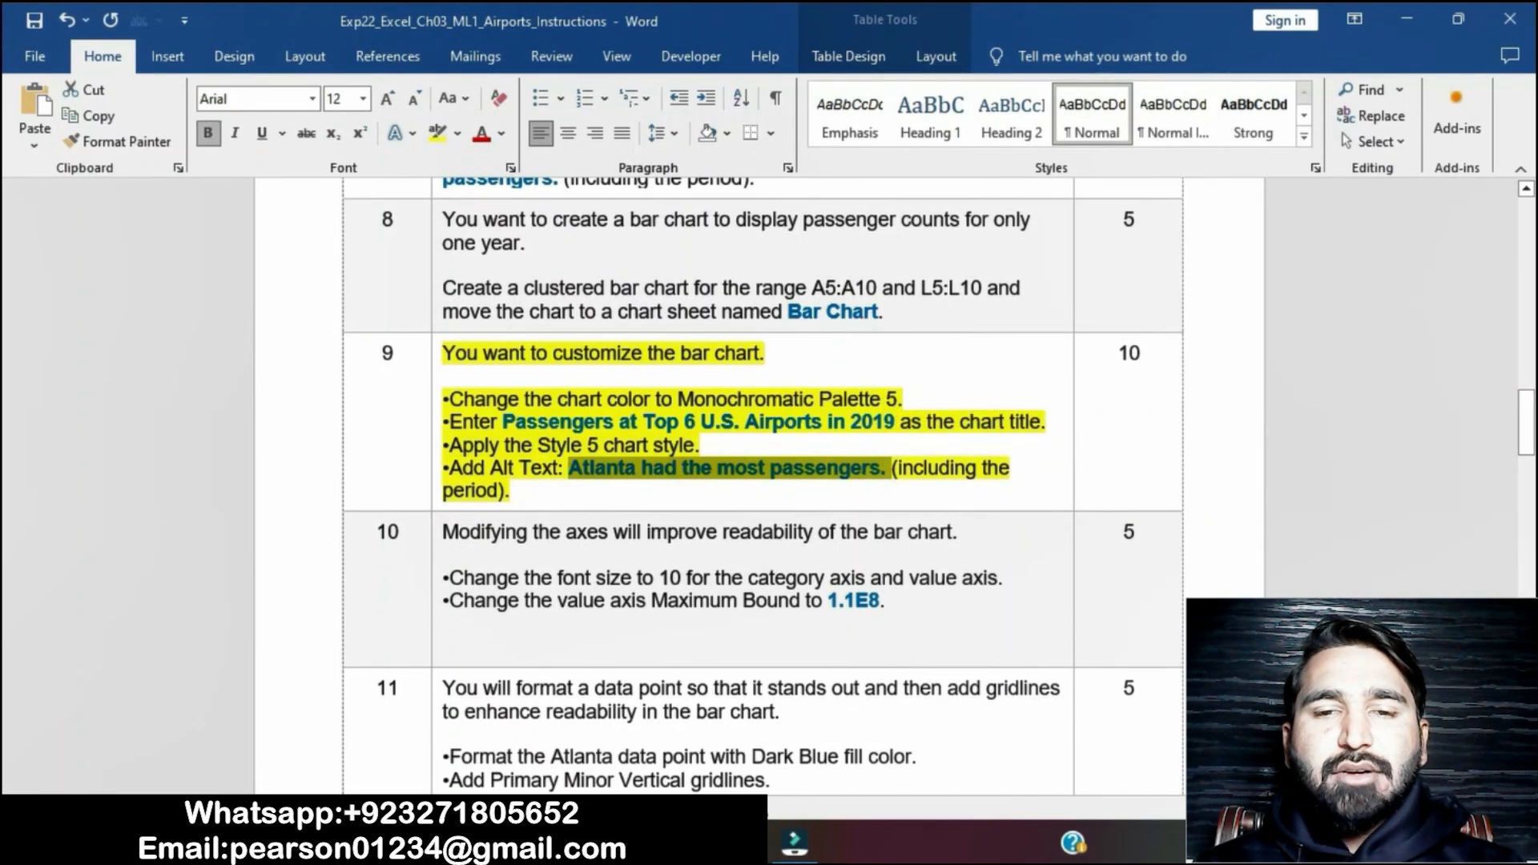
pyautogui.hotkey('alt', 'Tab')
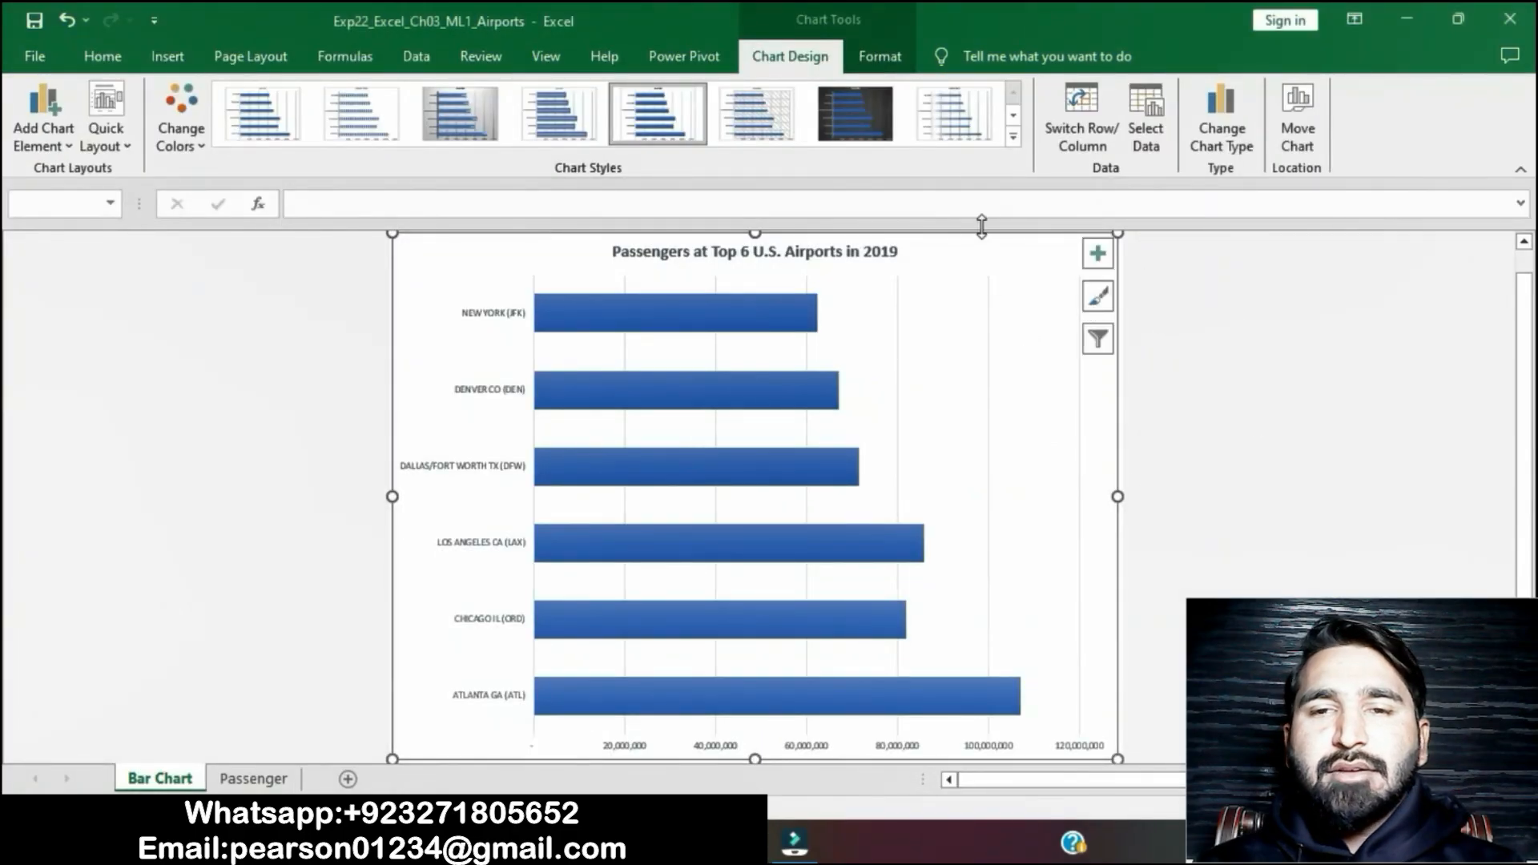
pyautogui.rightClick(1019, 258)
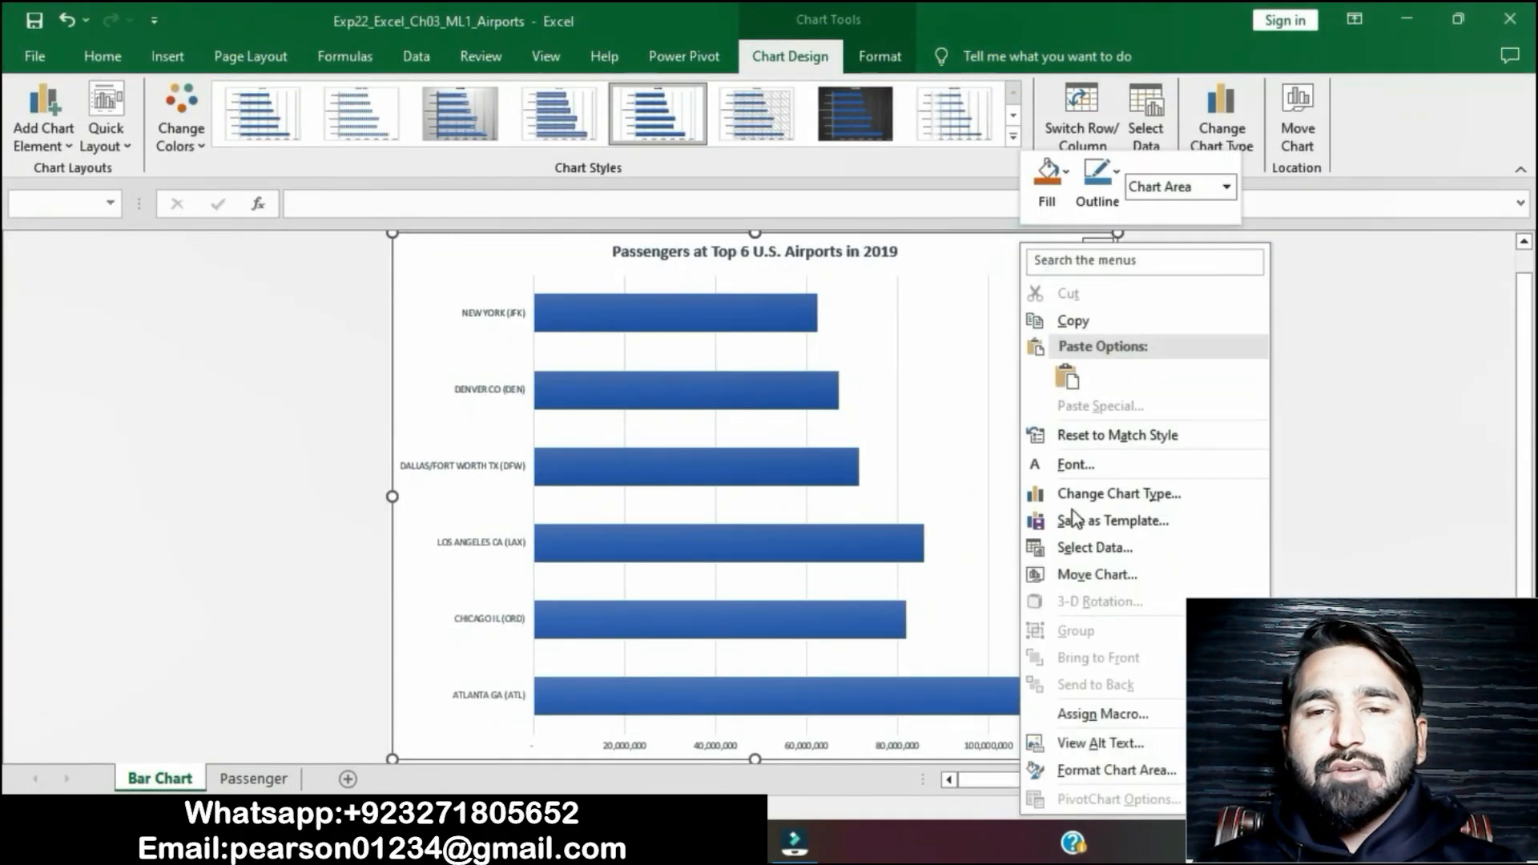
pyautogui.click(1086, 743)
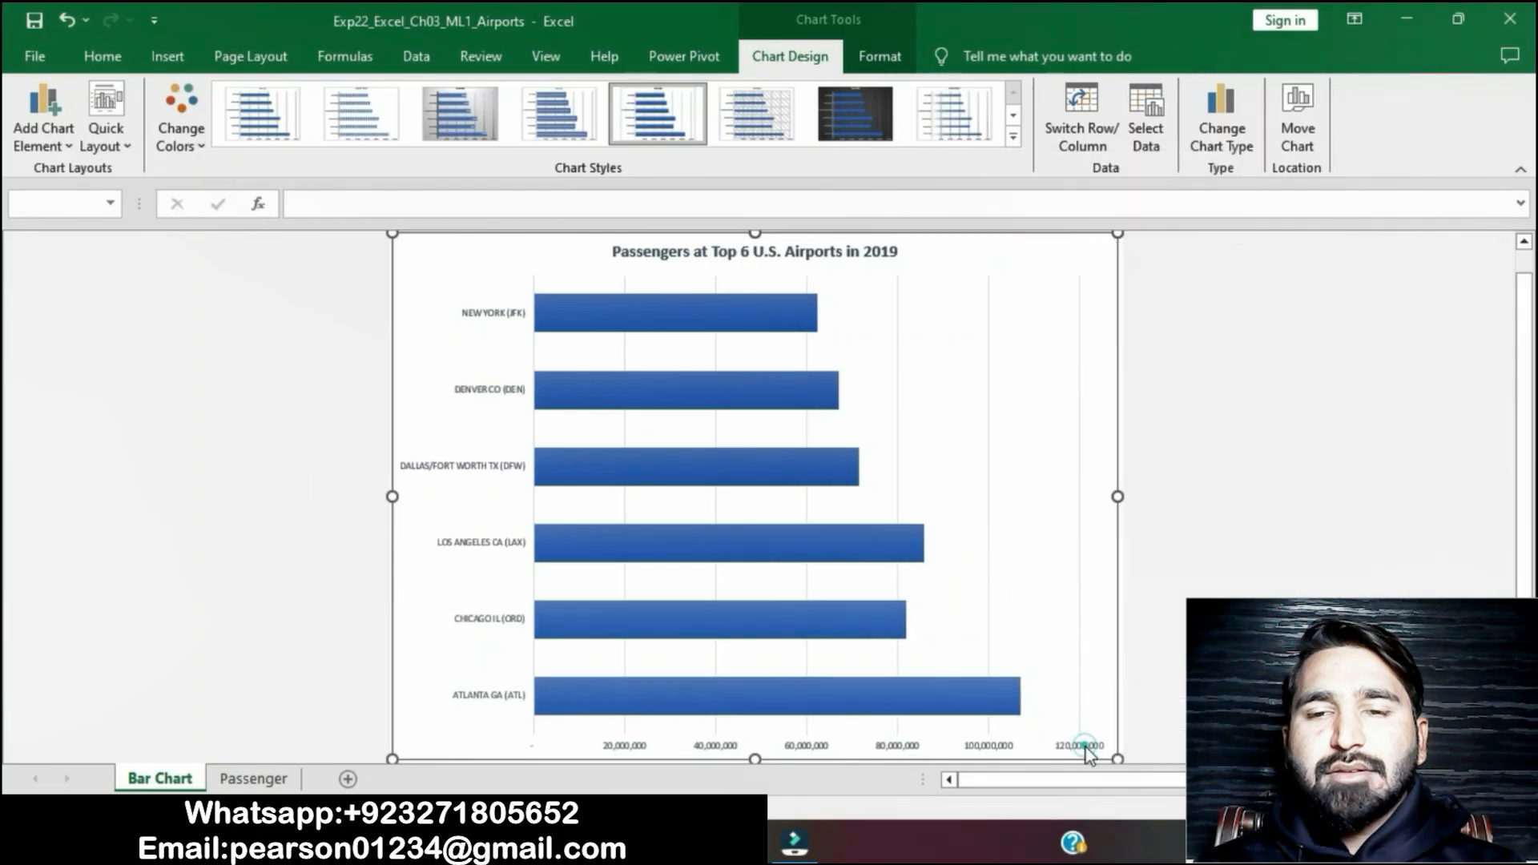
pyautogui.hotkey('ctrl', 'v')
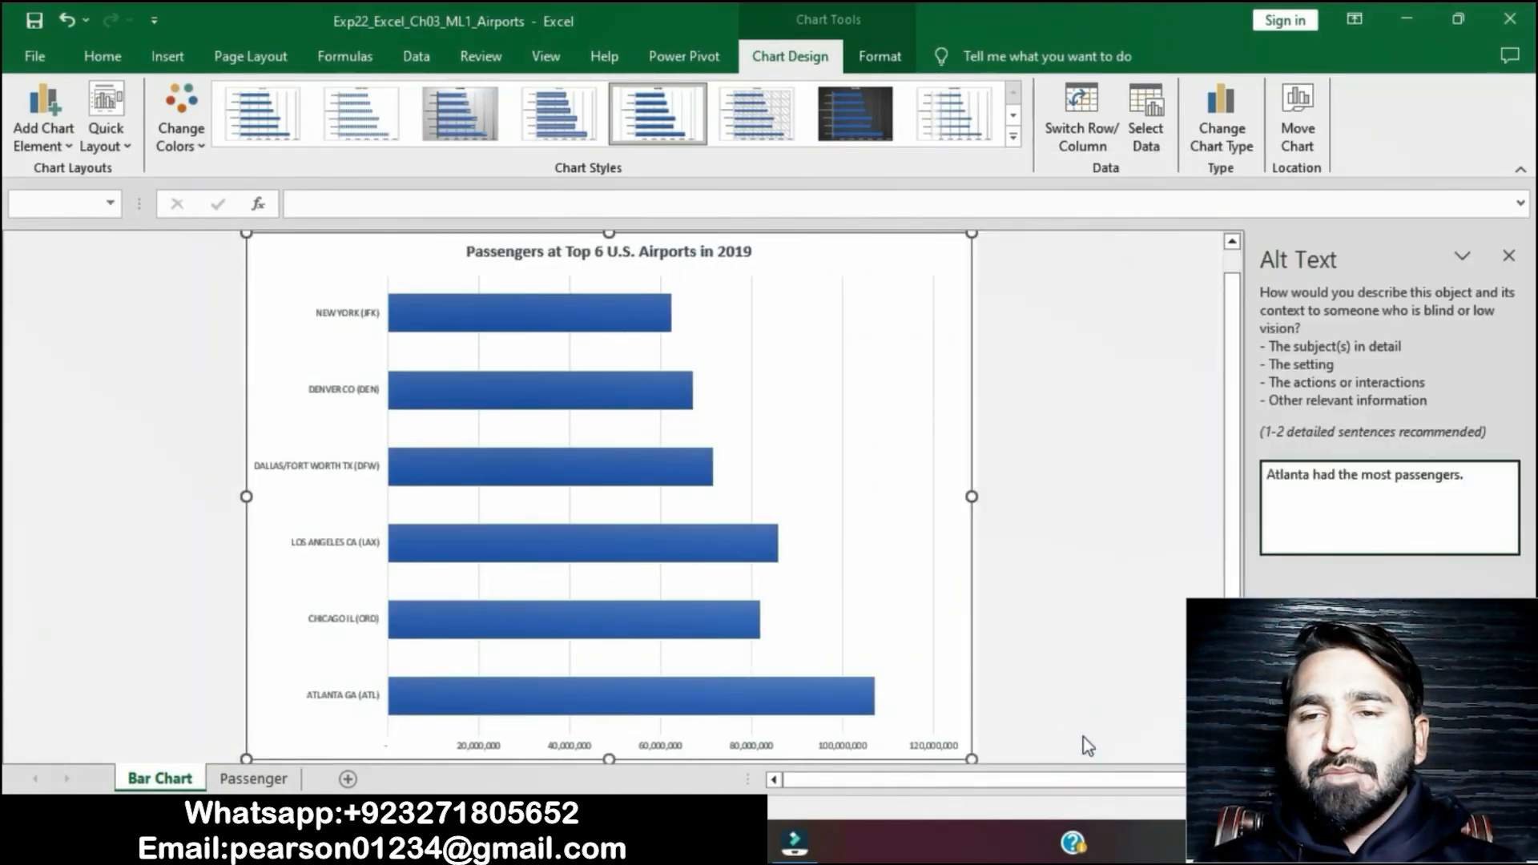
pyautogui.click(1057, 599)
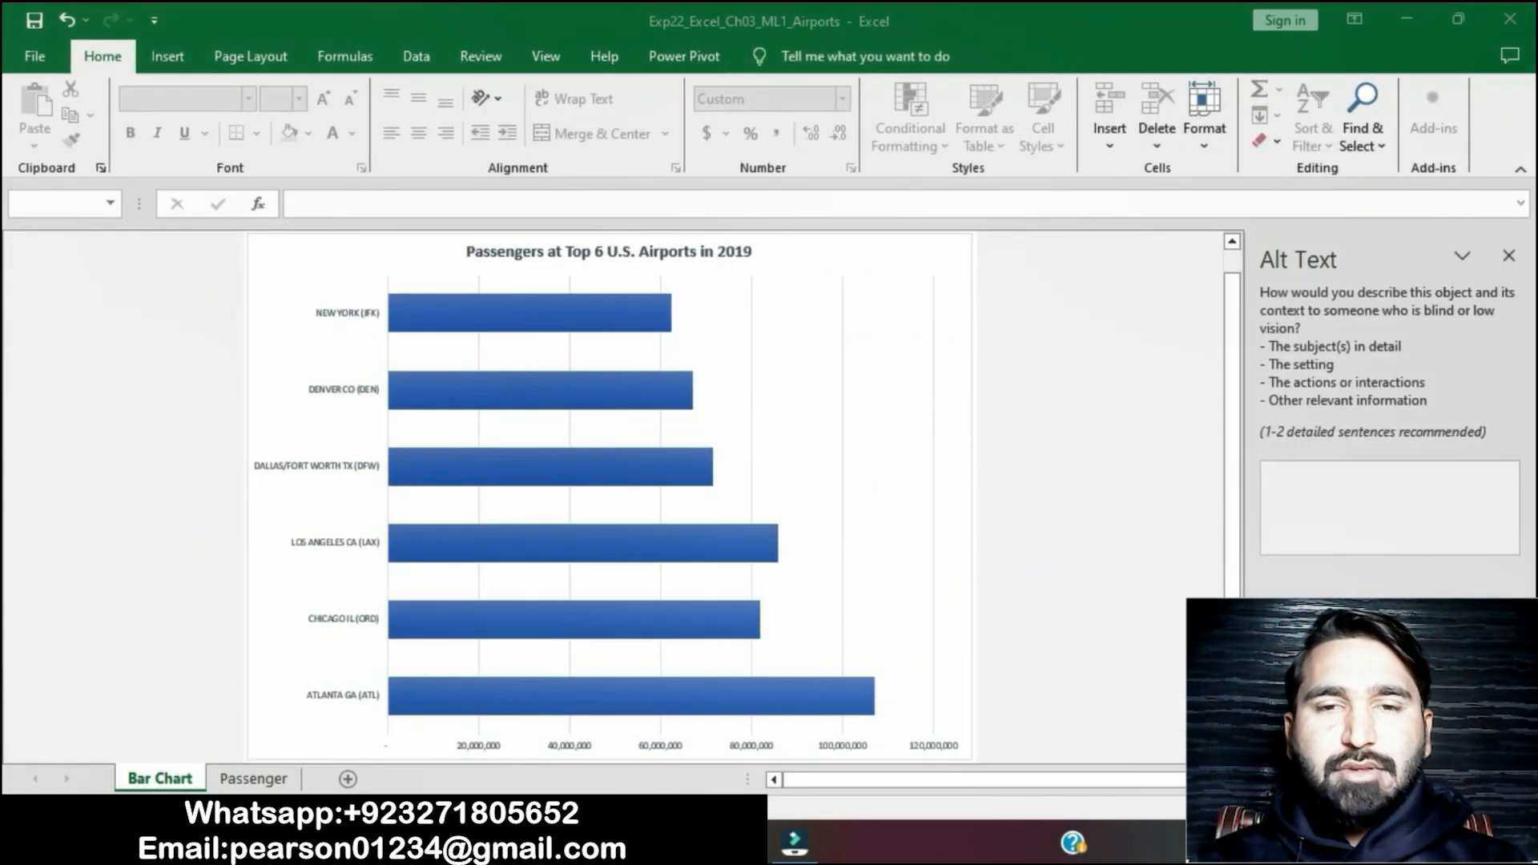
# Switch to the Word instructions and remove the yellow highlight from step 9.
pyautogui.hotkey('alt', 'Tab')
pyautogui.click(754, 498)
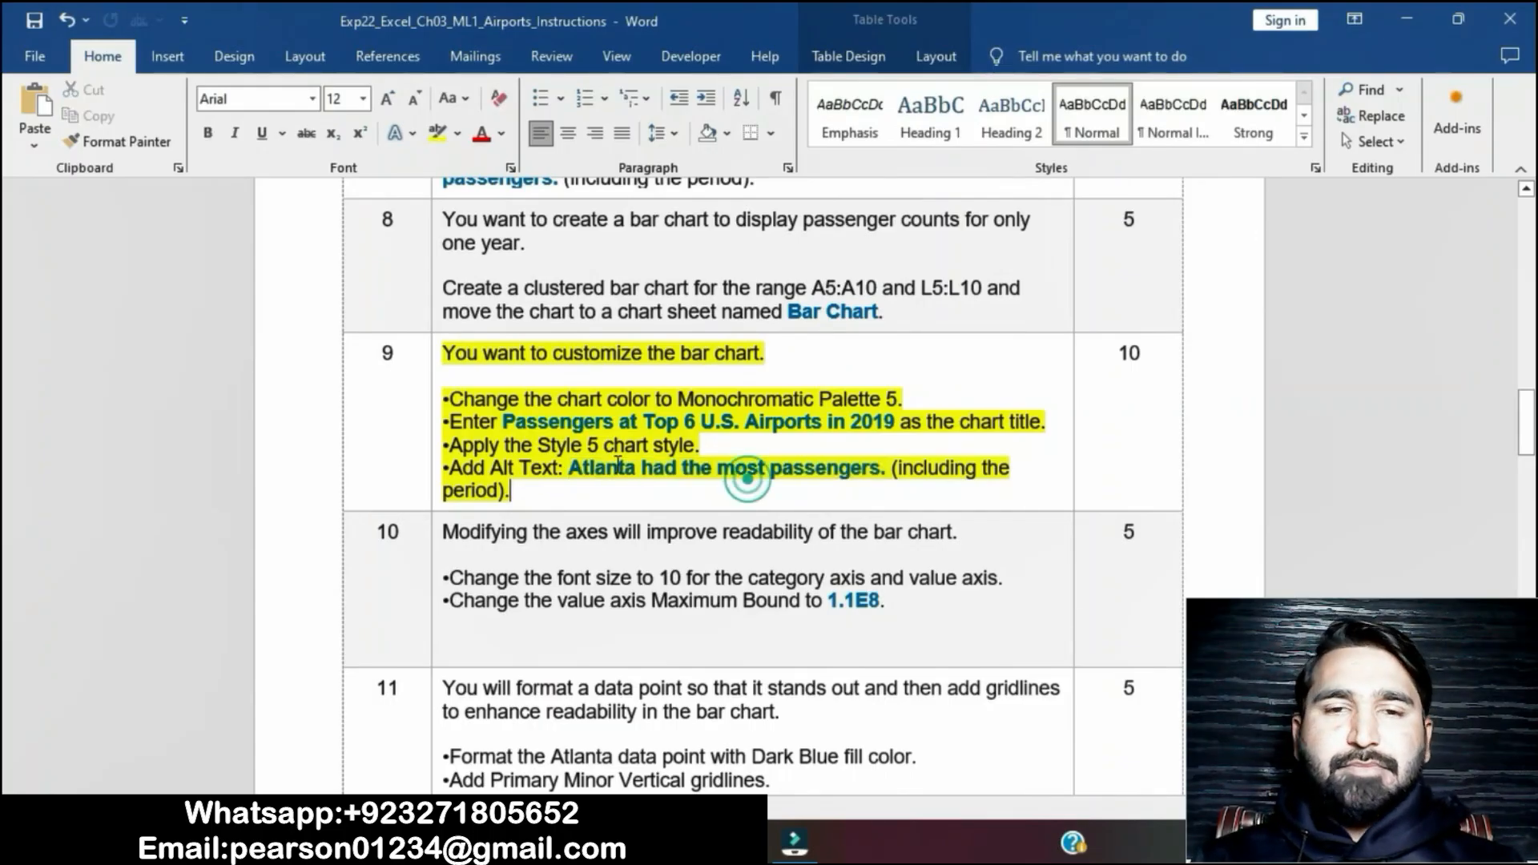
pyautogui.click(432, 360)
pyautogui.click(525, 321)
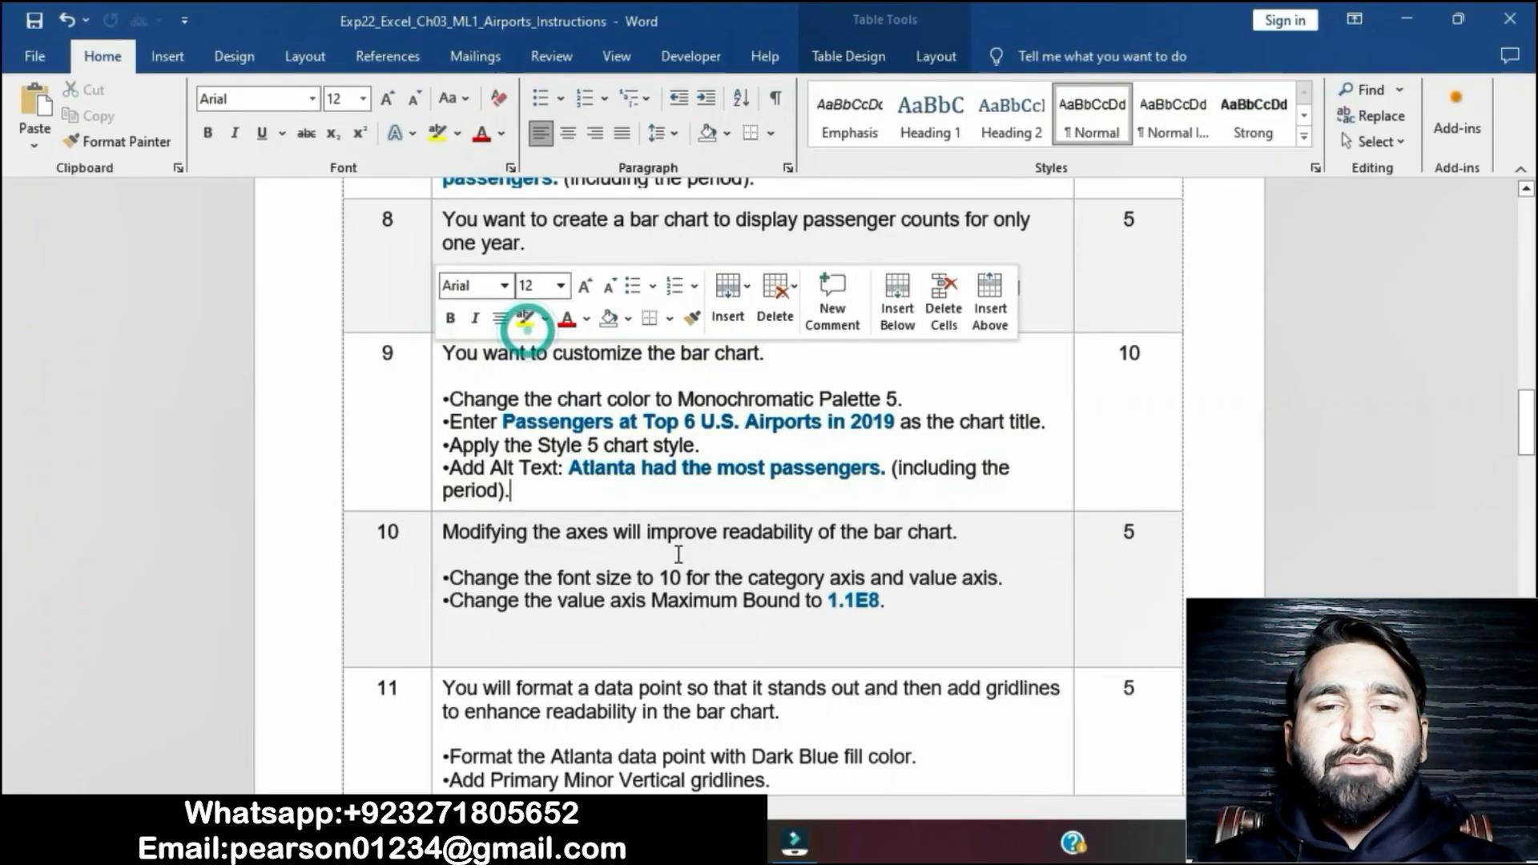
# Highlight step 10 of the instructions in yellow and select its line about the axis font size.
pyautogui.scroll(-3, 587, 561)
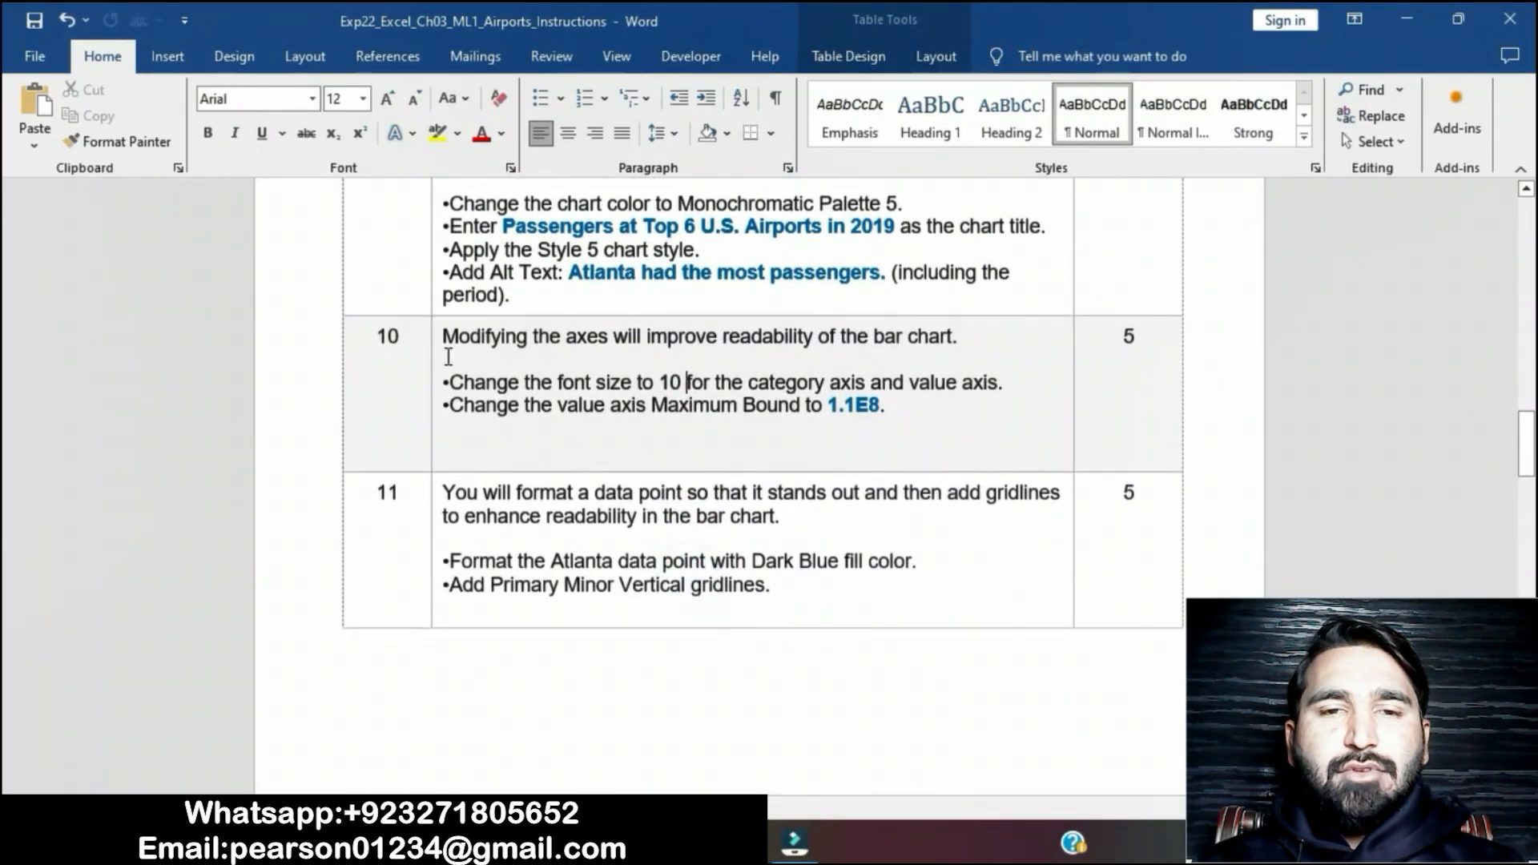
pyautogui.click(433, 337)
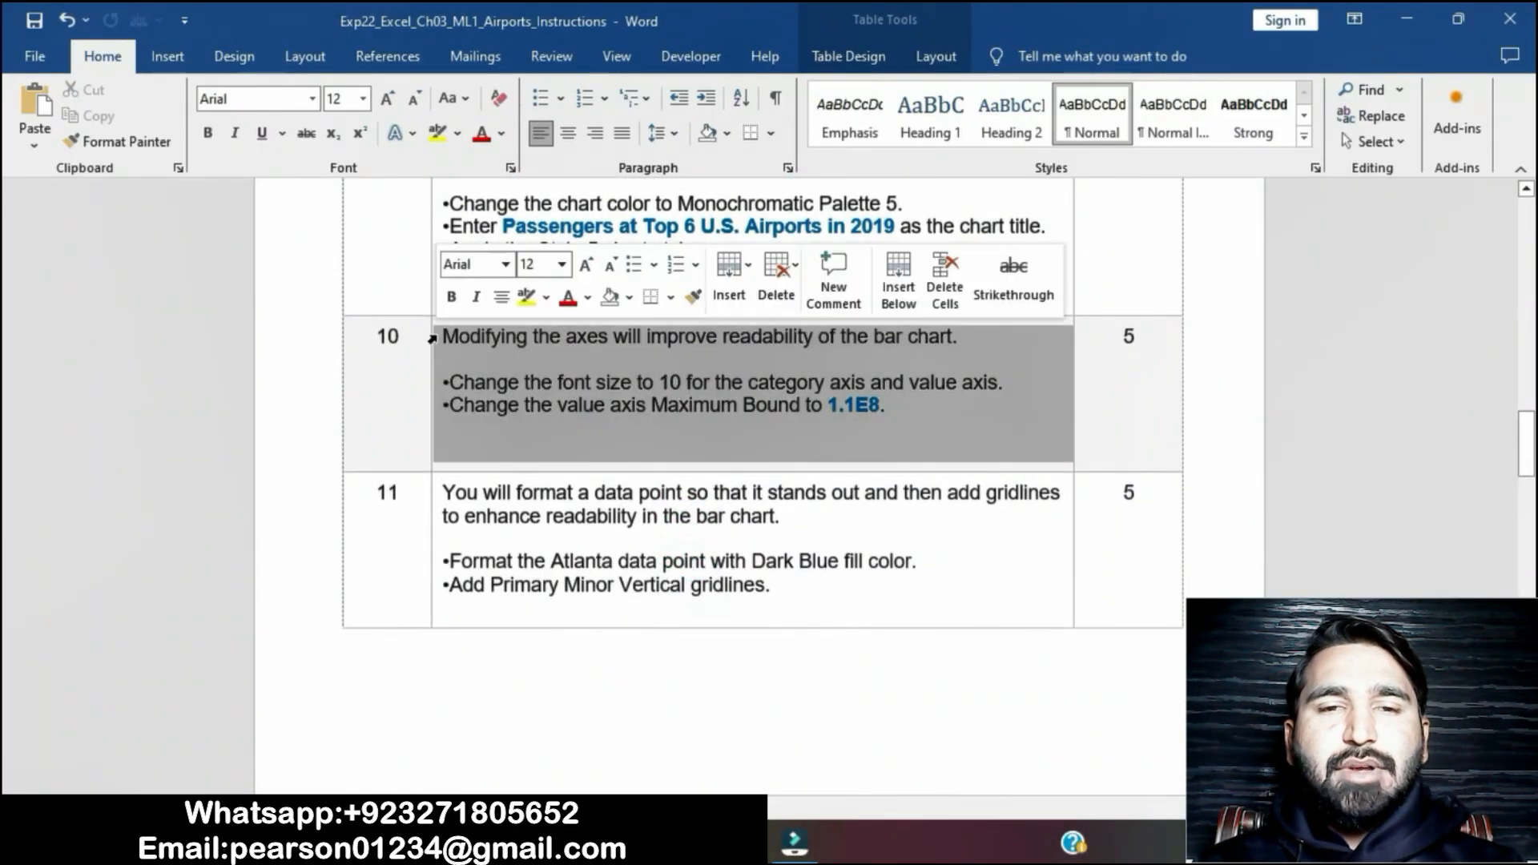
pyautogui.click(526, 307)
pyautogui.click(637, 388)
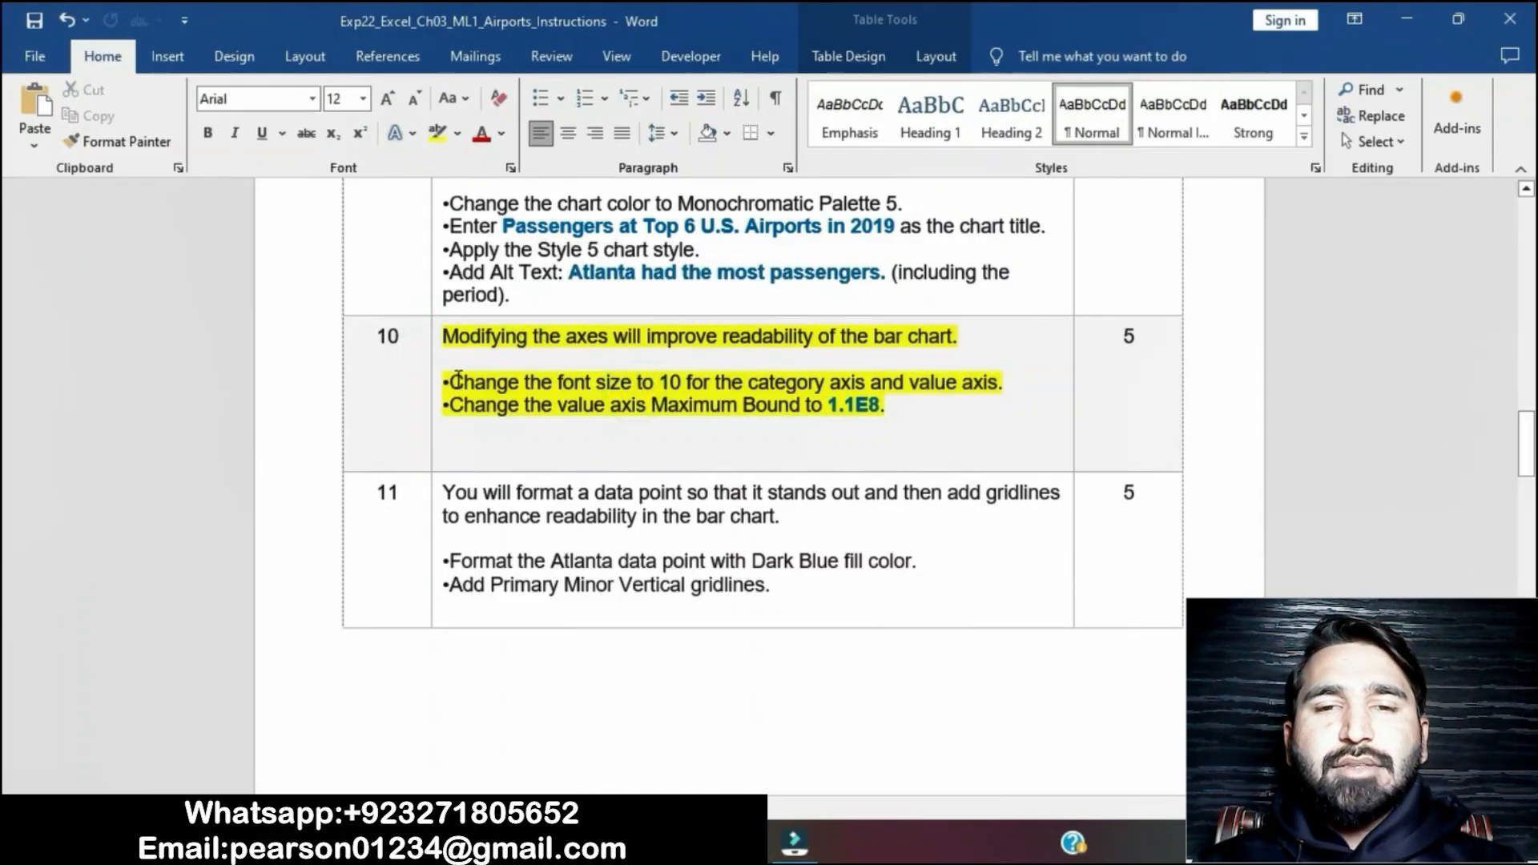
pyautogui.moveTo(442, 383); pyautogui.dragTo(867, 413)
pyautogui.click(866, 414)
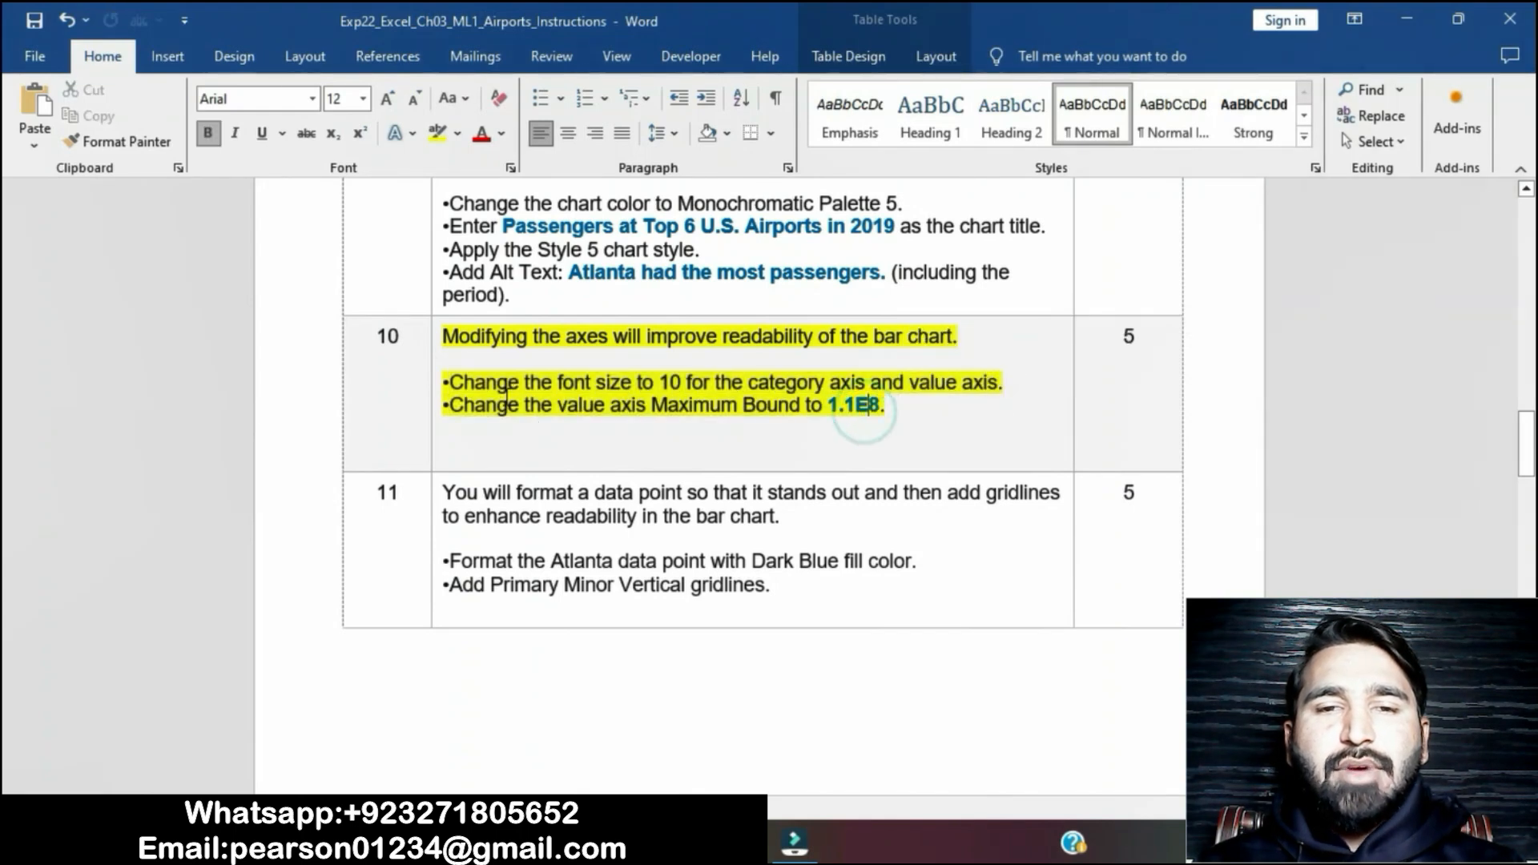
pyautogui.moveTo(446, 383); pyautogui.dragTo(999, 385)
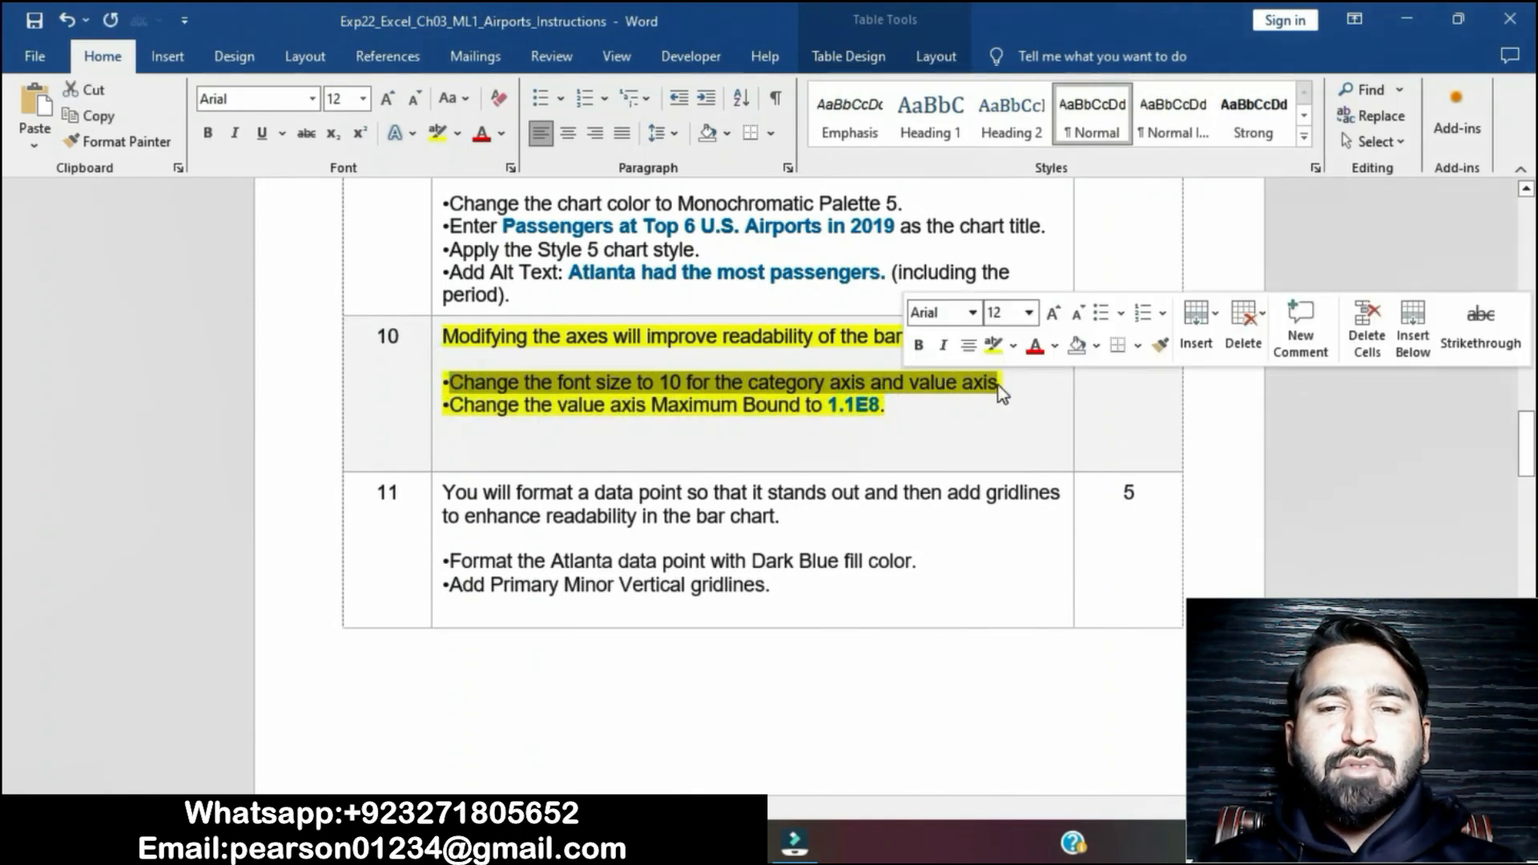
# Return to Excel and set the font size of the bar chart's category axis to 11.
pyautogui.hotkey('alt', 'Tab')
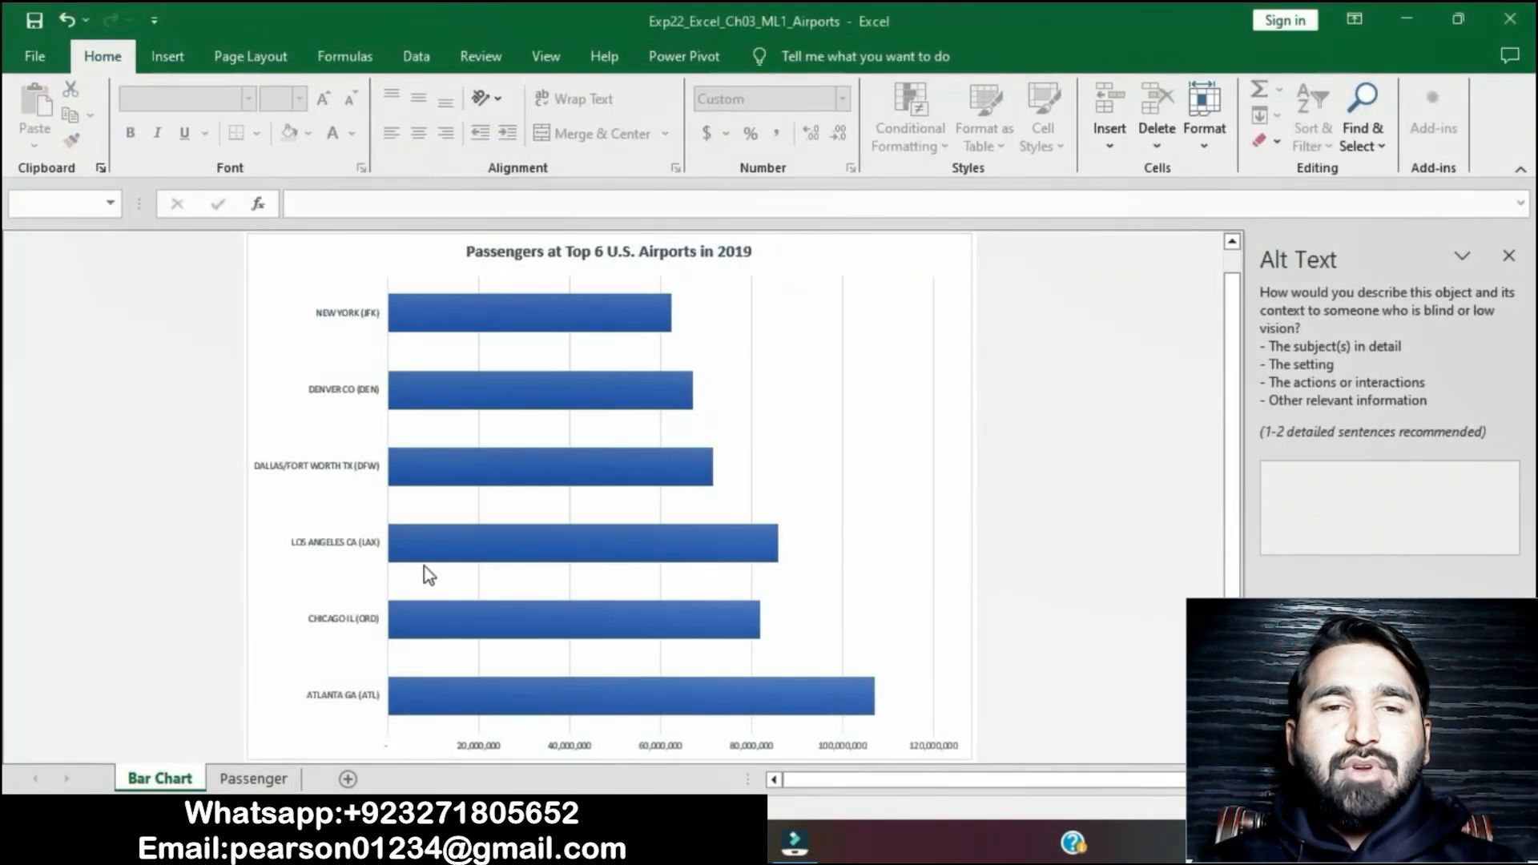
pyautogui.click(340, 473)
pyautogui.click(299, 100)
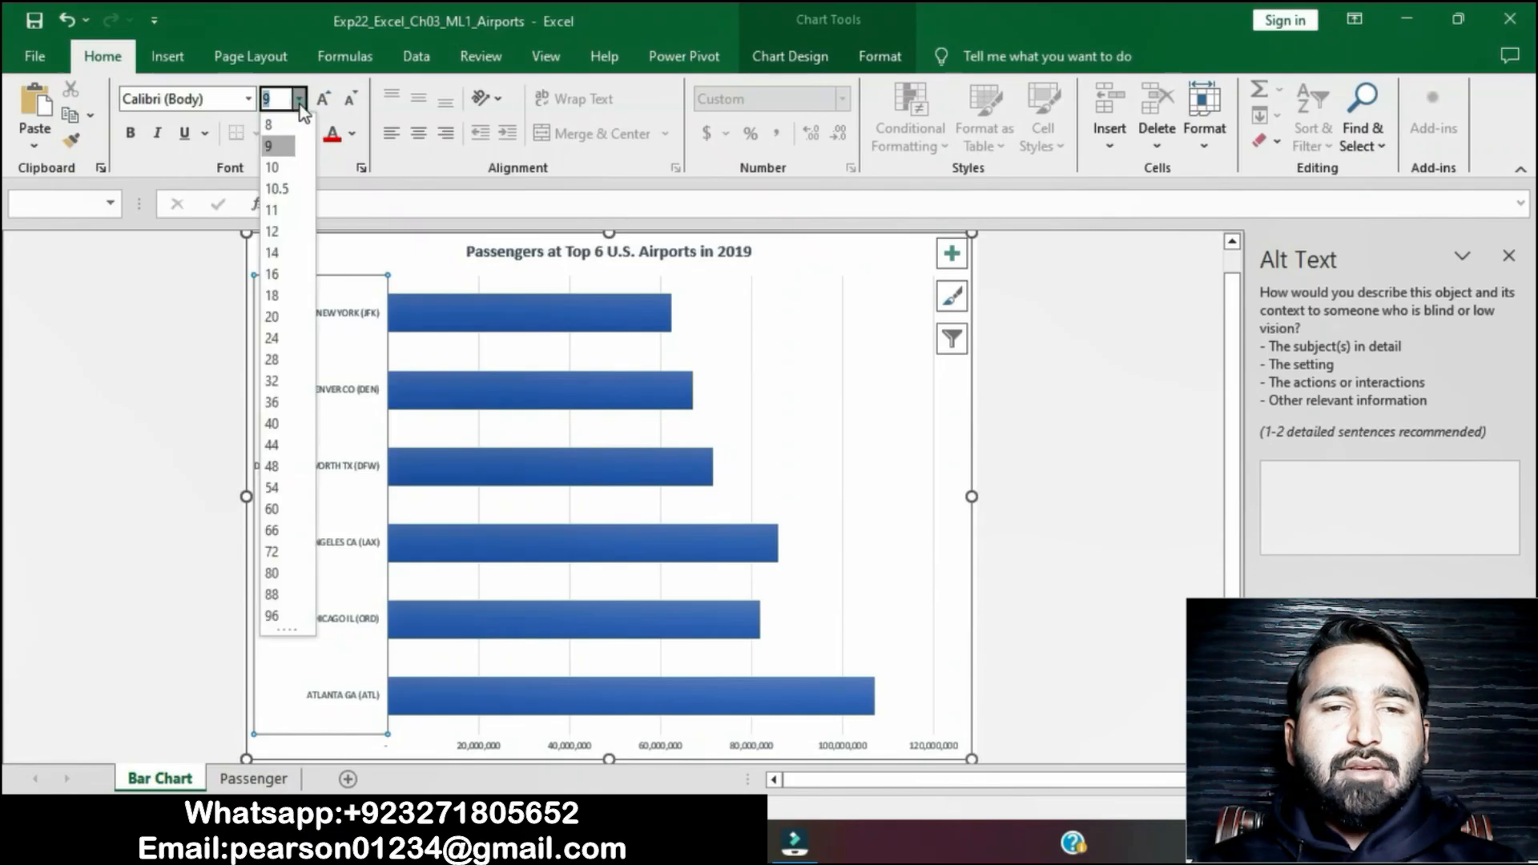
pyautogui.click(269, 213)
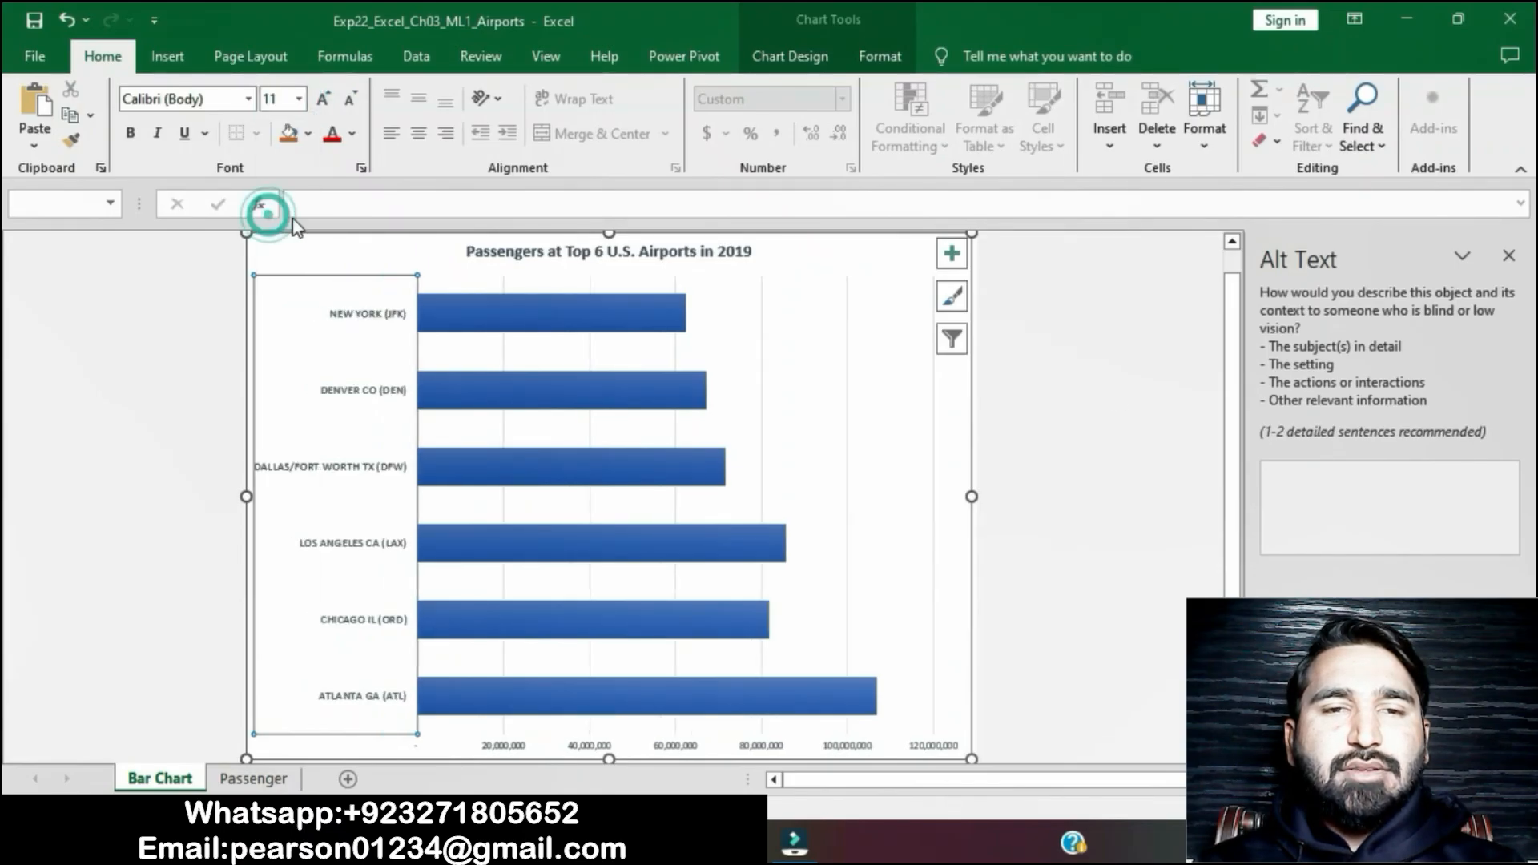
# Set the font size of the bar chart's value axis to 11.
pyautogui.scroll(-1, 1160, 444)
pyautogui.click(856, 687)
pyautogui.click(301, 100)
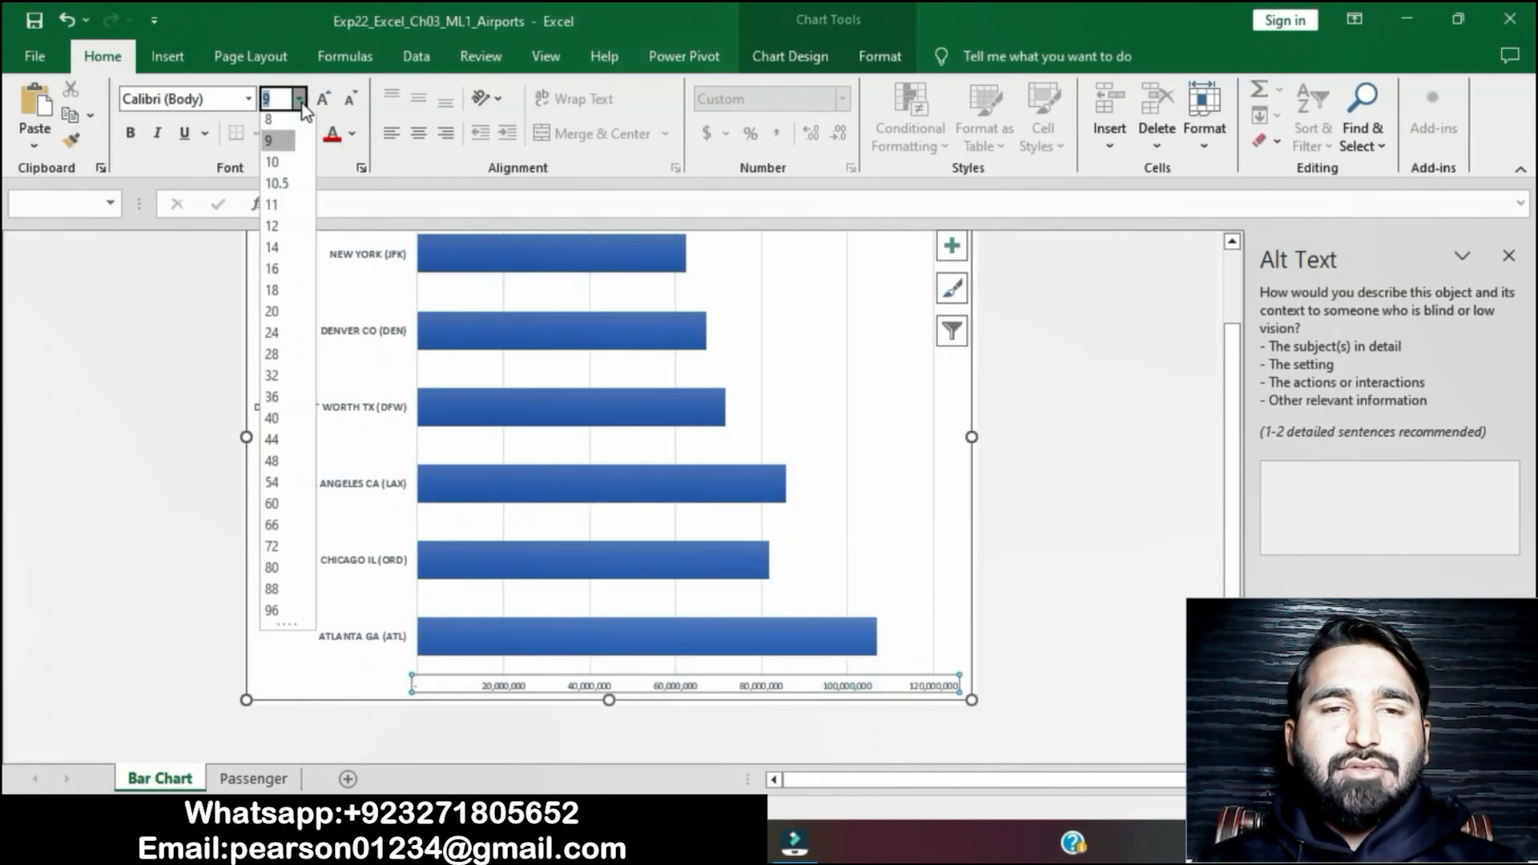
pyautogui.click(277, 210)
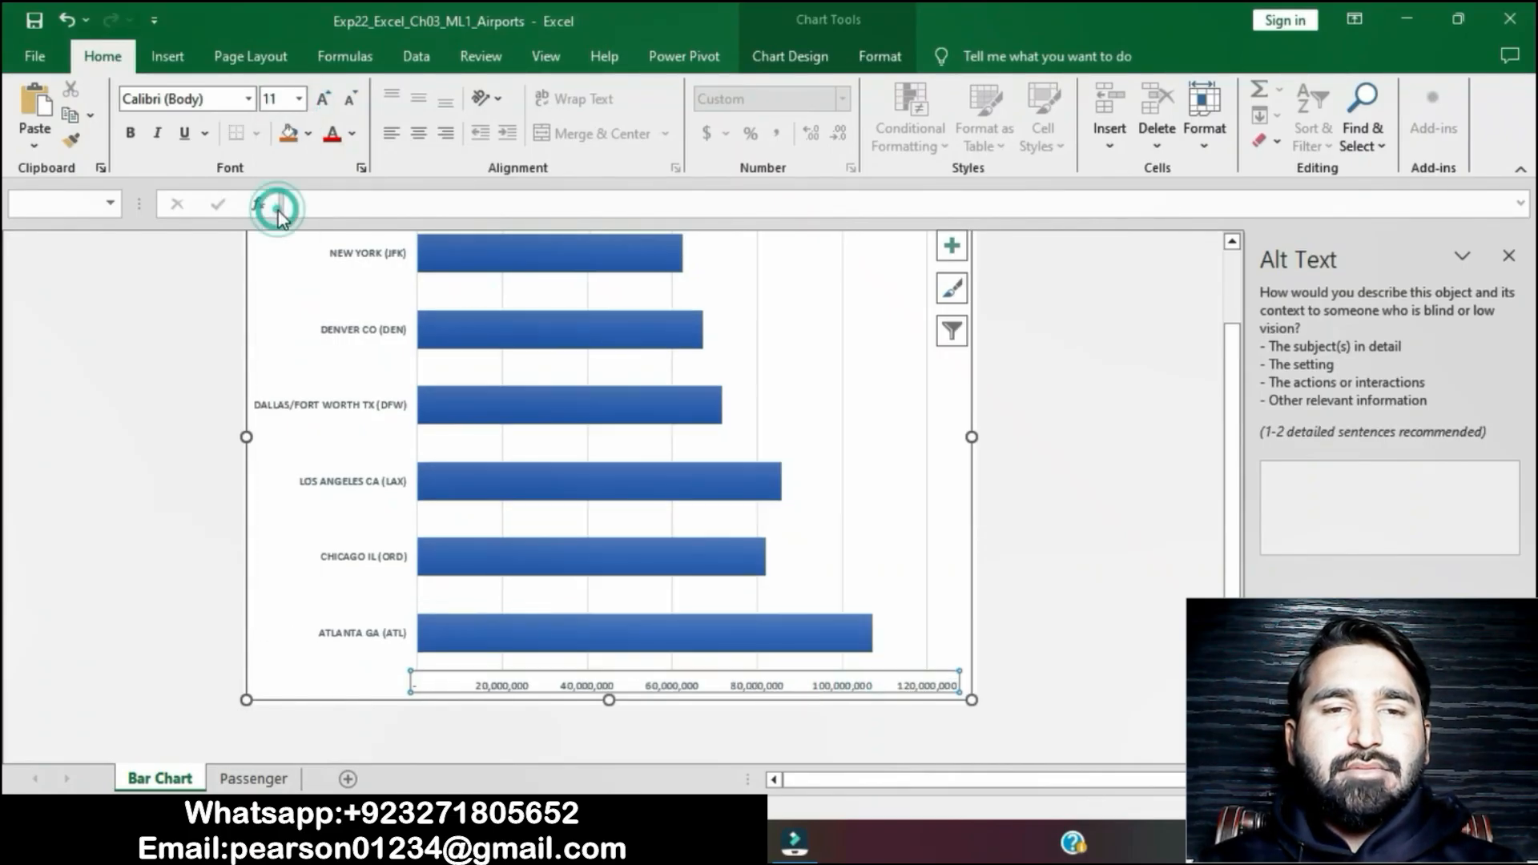
# Switch to the Word instructions and select the value axis maximum bound 1.1E8 in step 10.
pyautogui.click(686, 843)
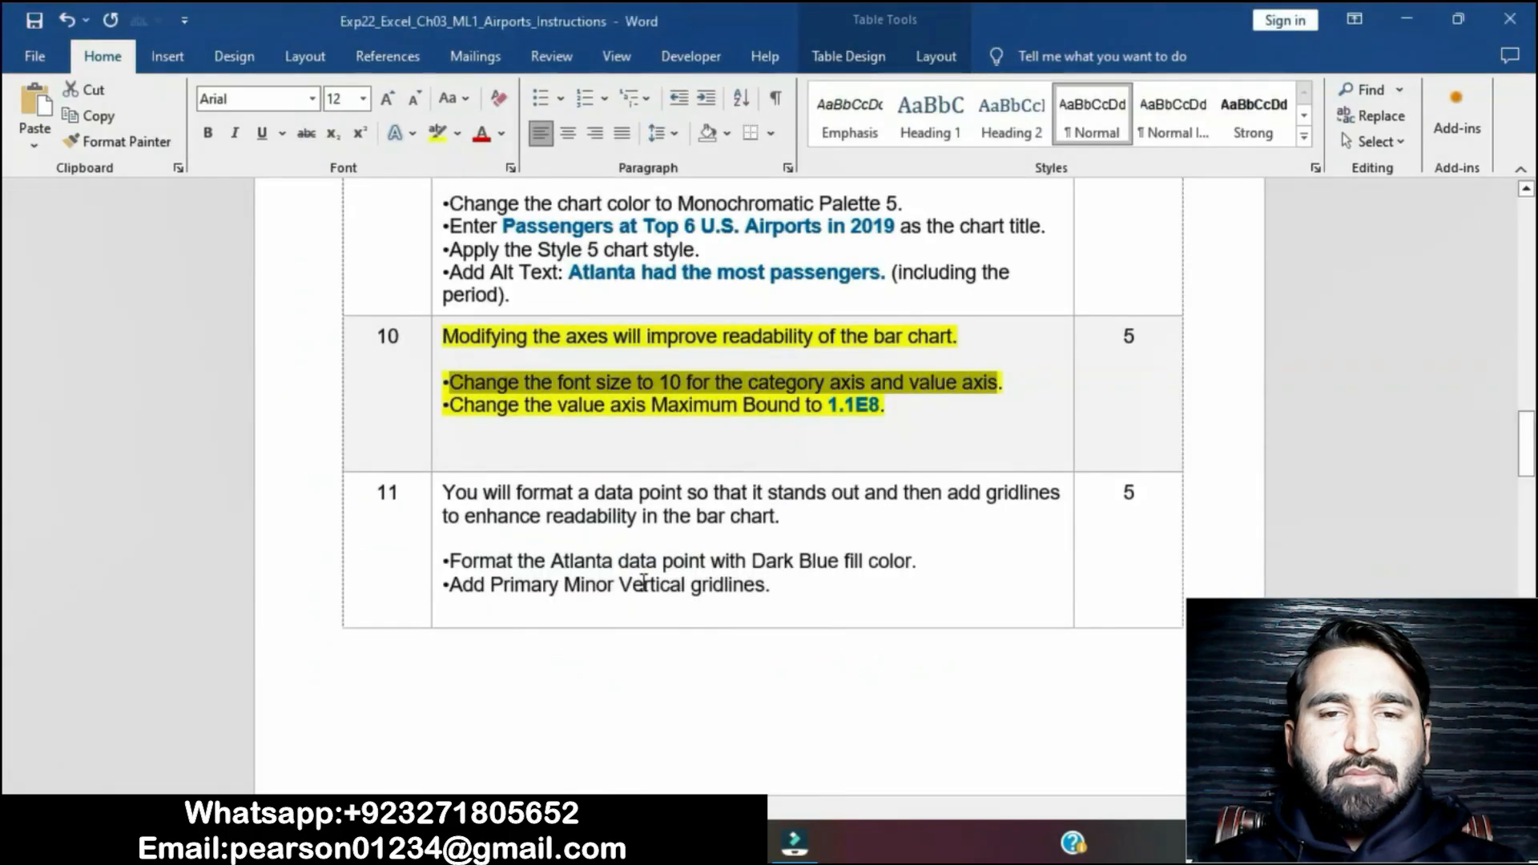
pyautogui.click(742, 443)
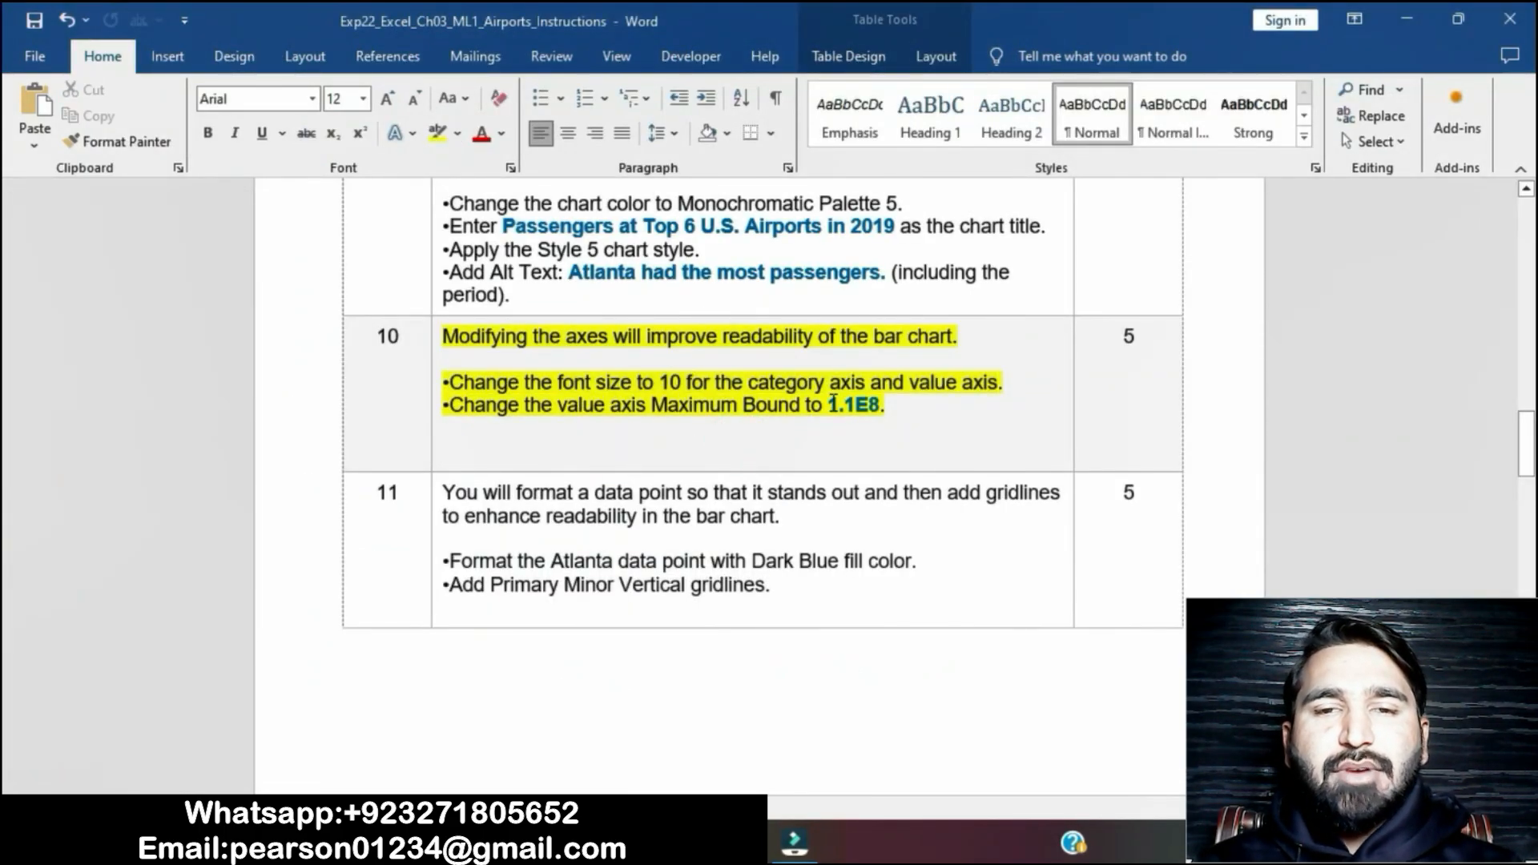
pyautogui.moveTo(847, 409); pyautogui.dragTo(871, 413)
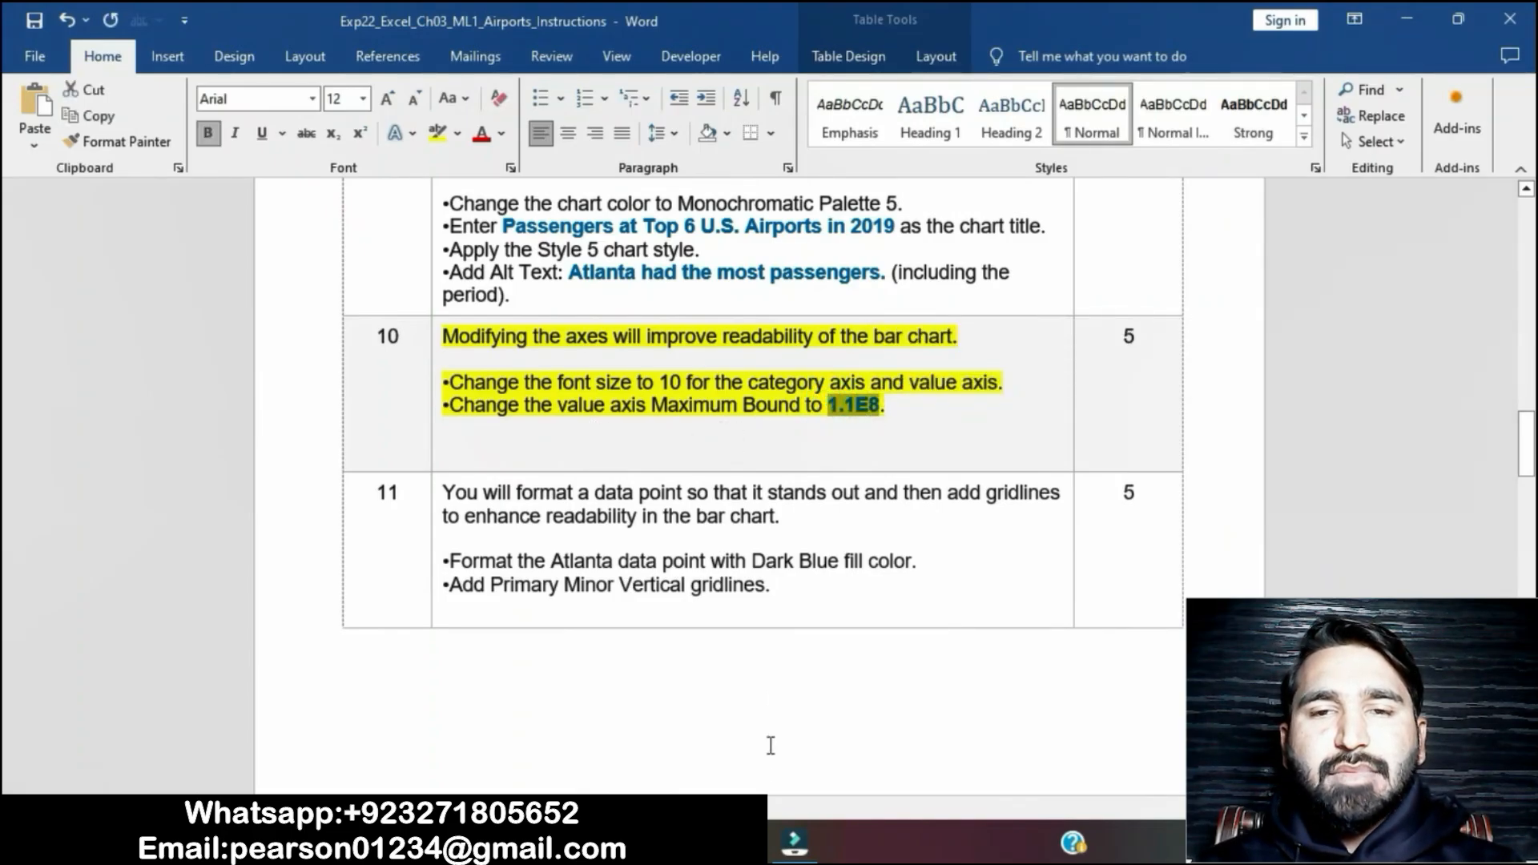
pyautogui.hotkey('alt', 'Tab')
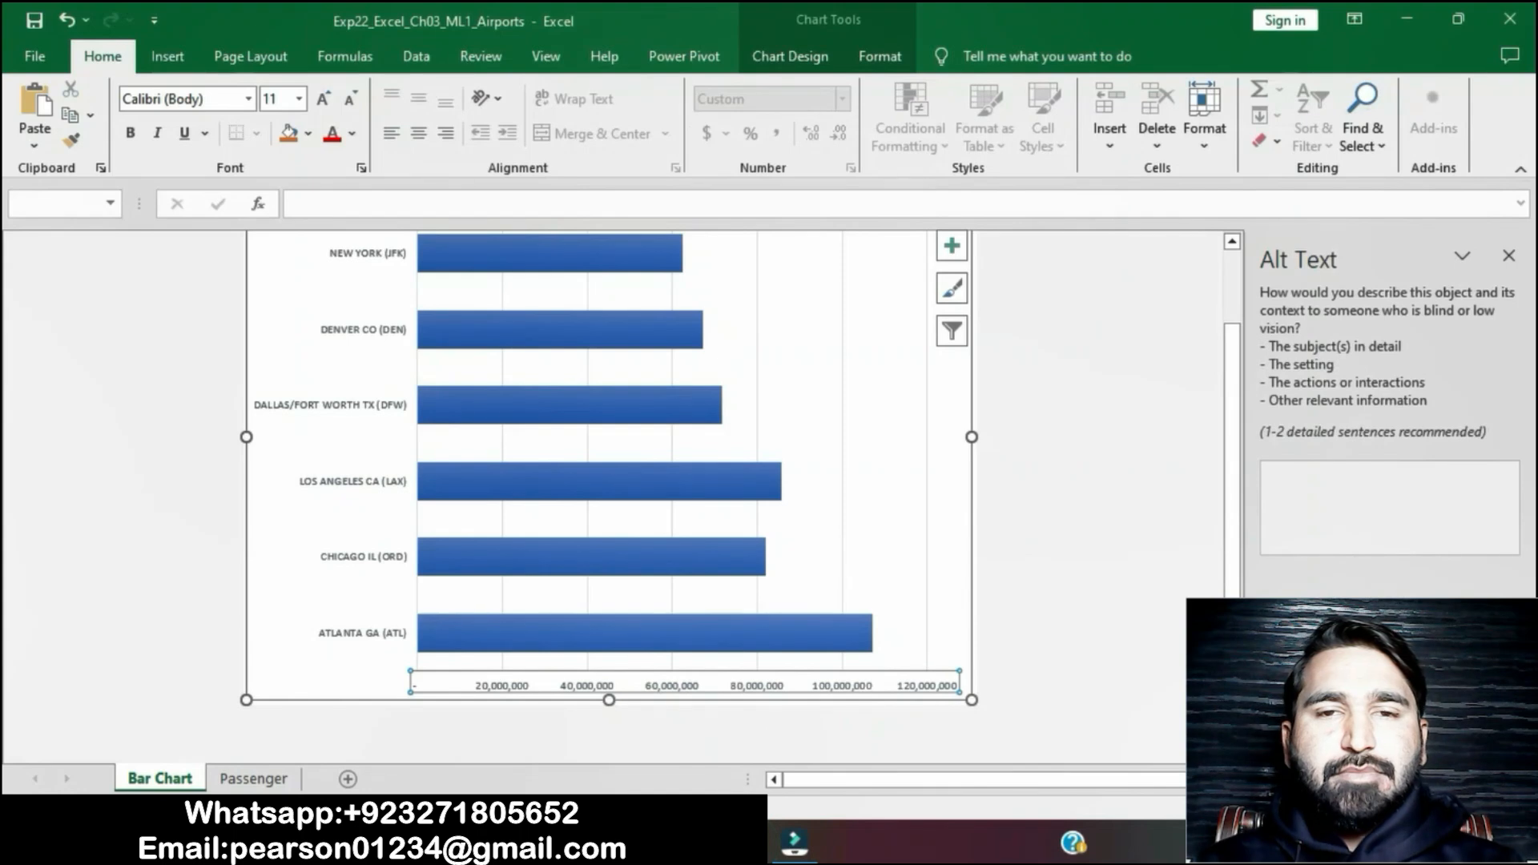
pyautogui.hotkey('alt', 'Tab')
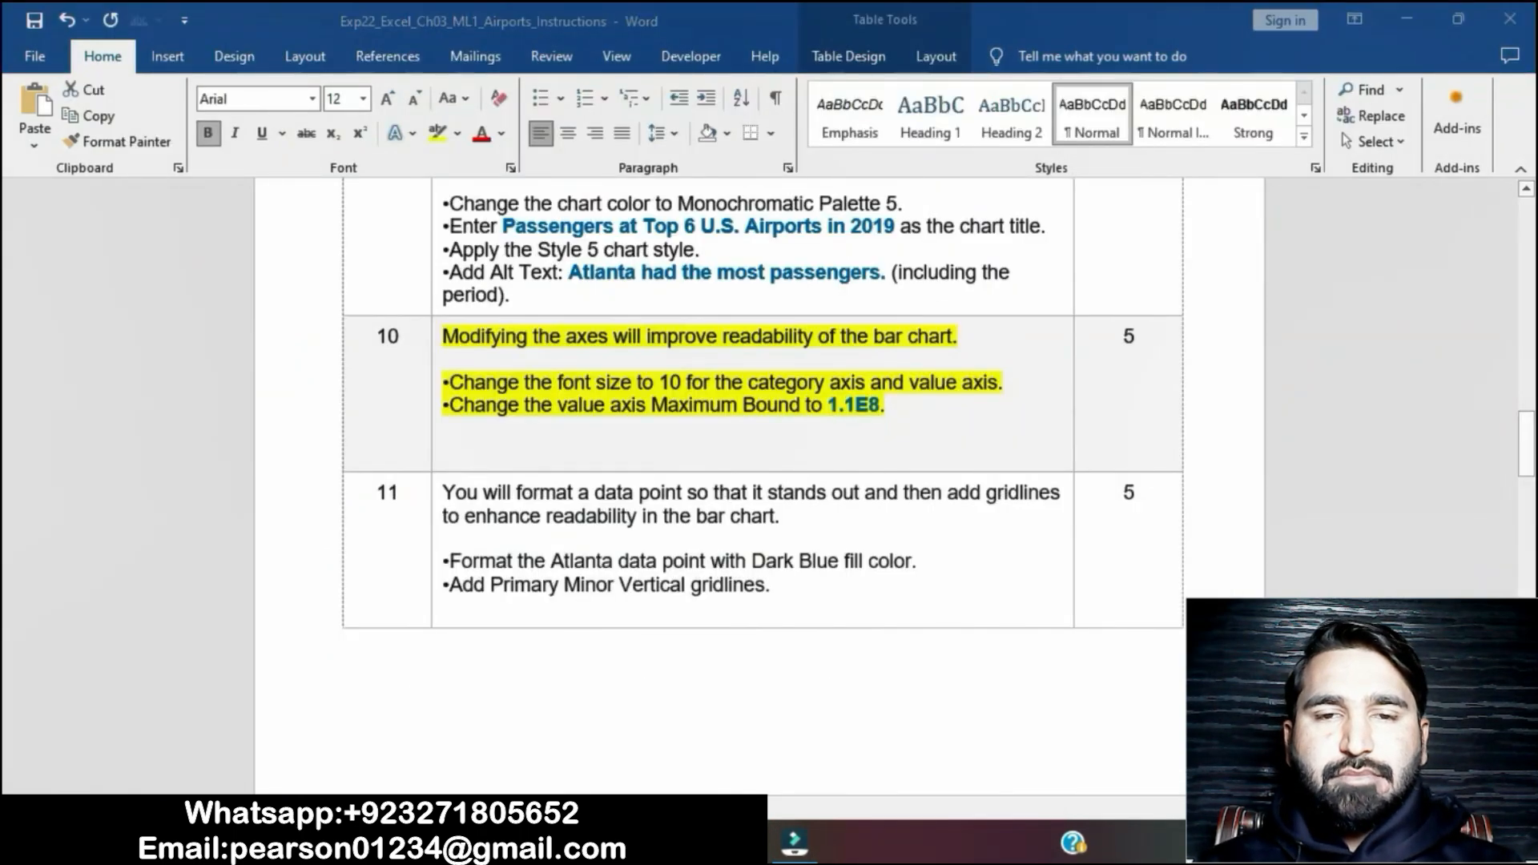
# Return to Excel, close the Alt Text pane and set the value axis Maximum bound of the bar chart to 1.1E8.
pyautogui.hotkey('alt', 'Tab')
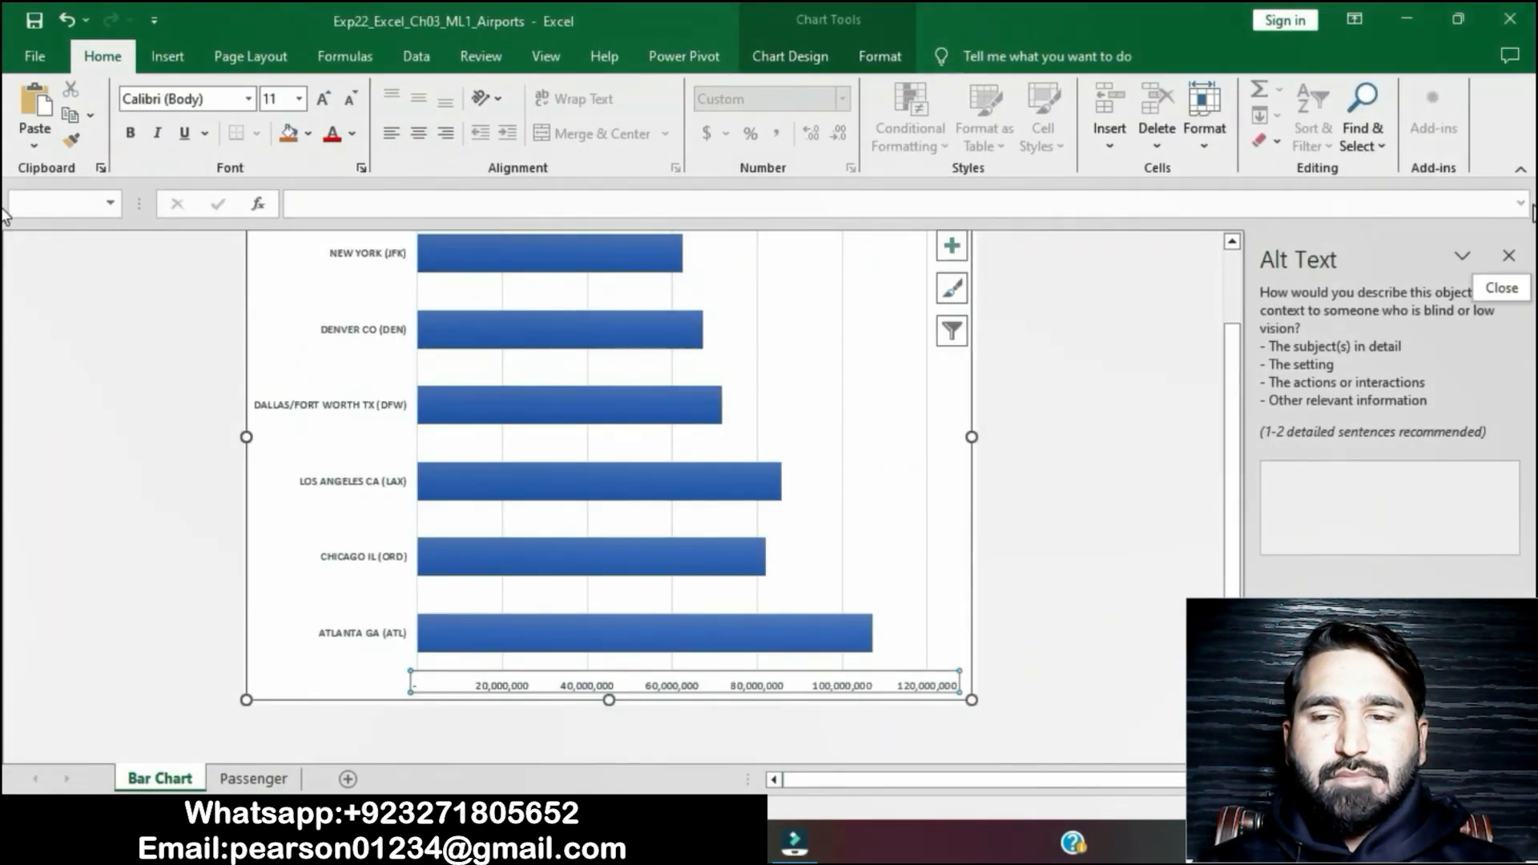
pyautogui.click(1508, 255)
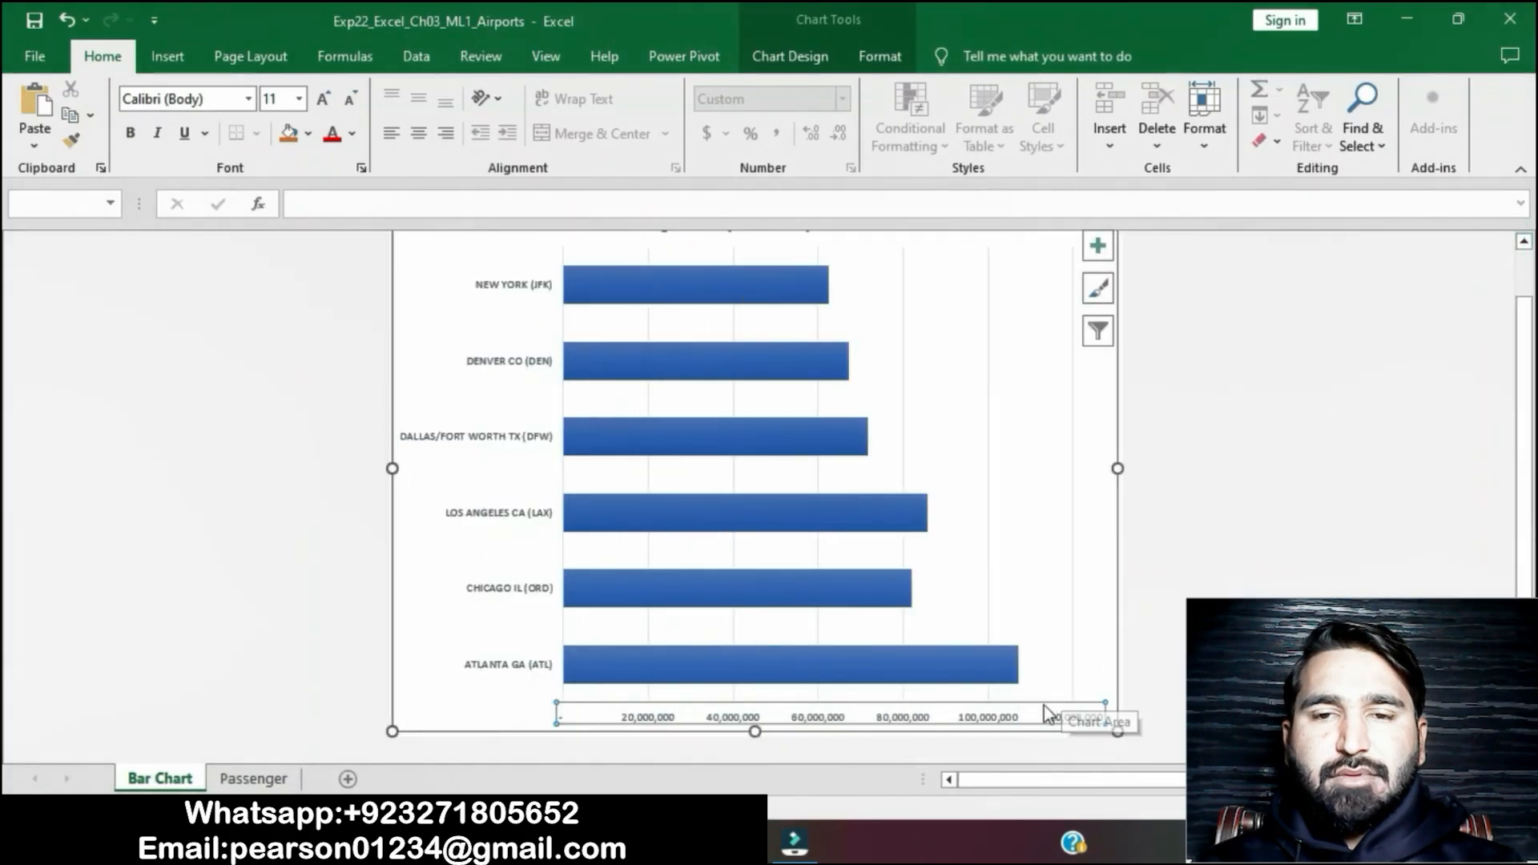
pyautogui.click(1046, 731)
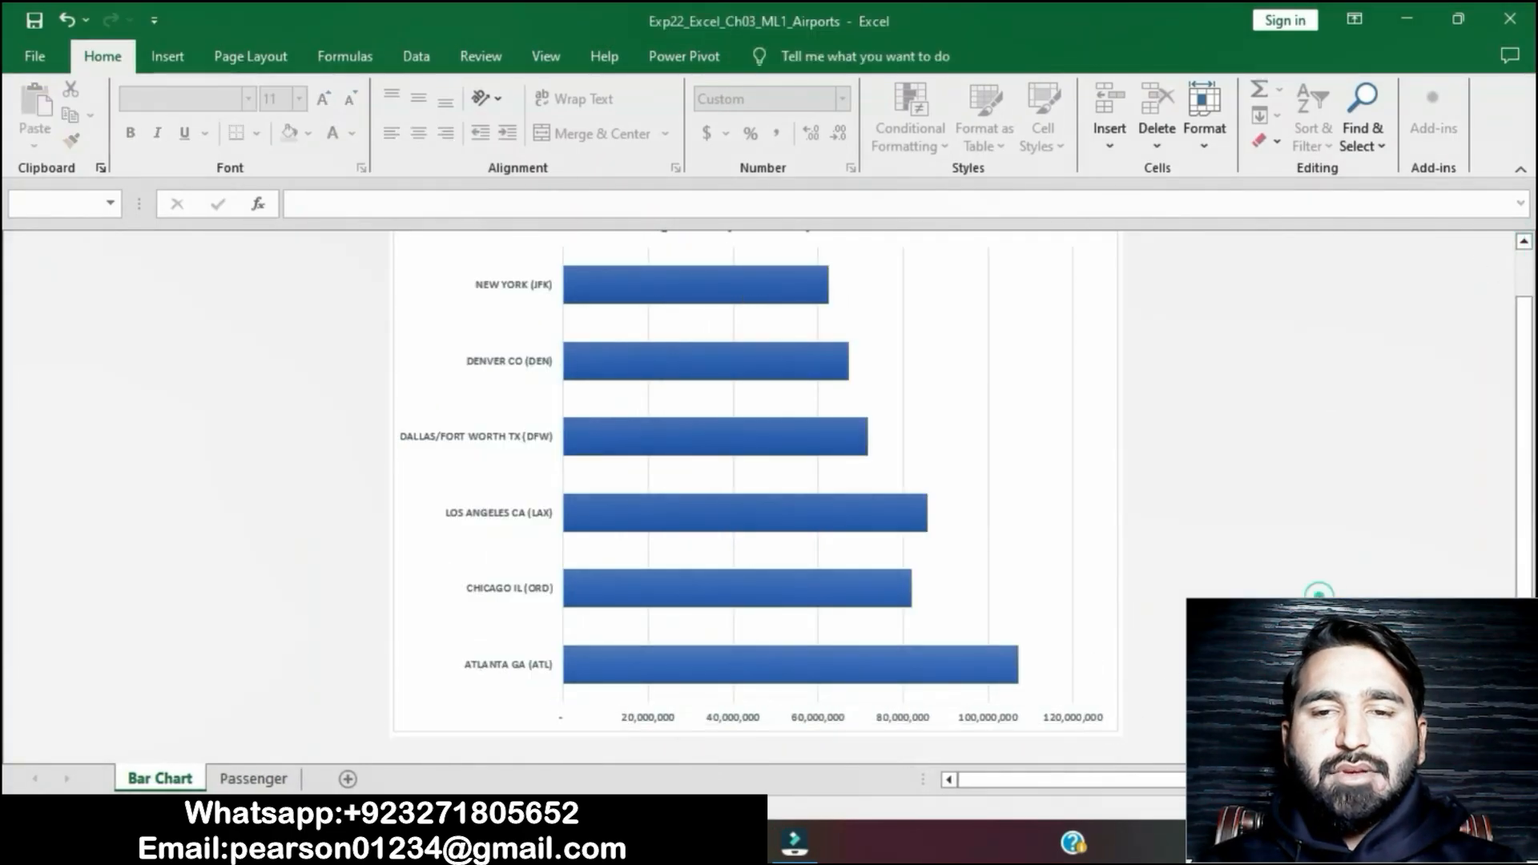
pyautogui.rightClick(1011, 718)
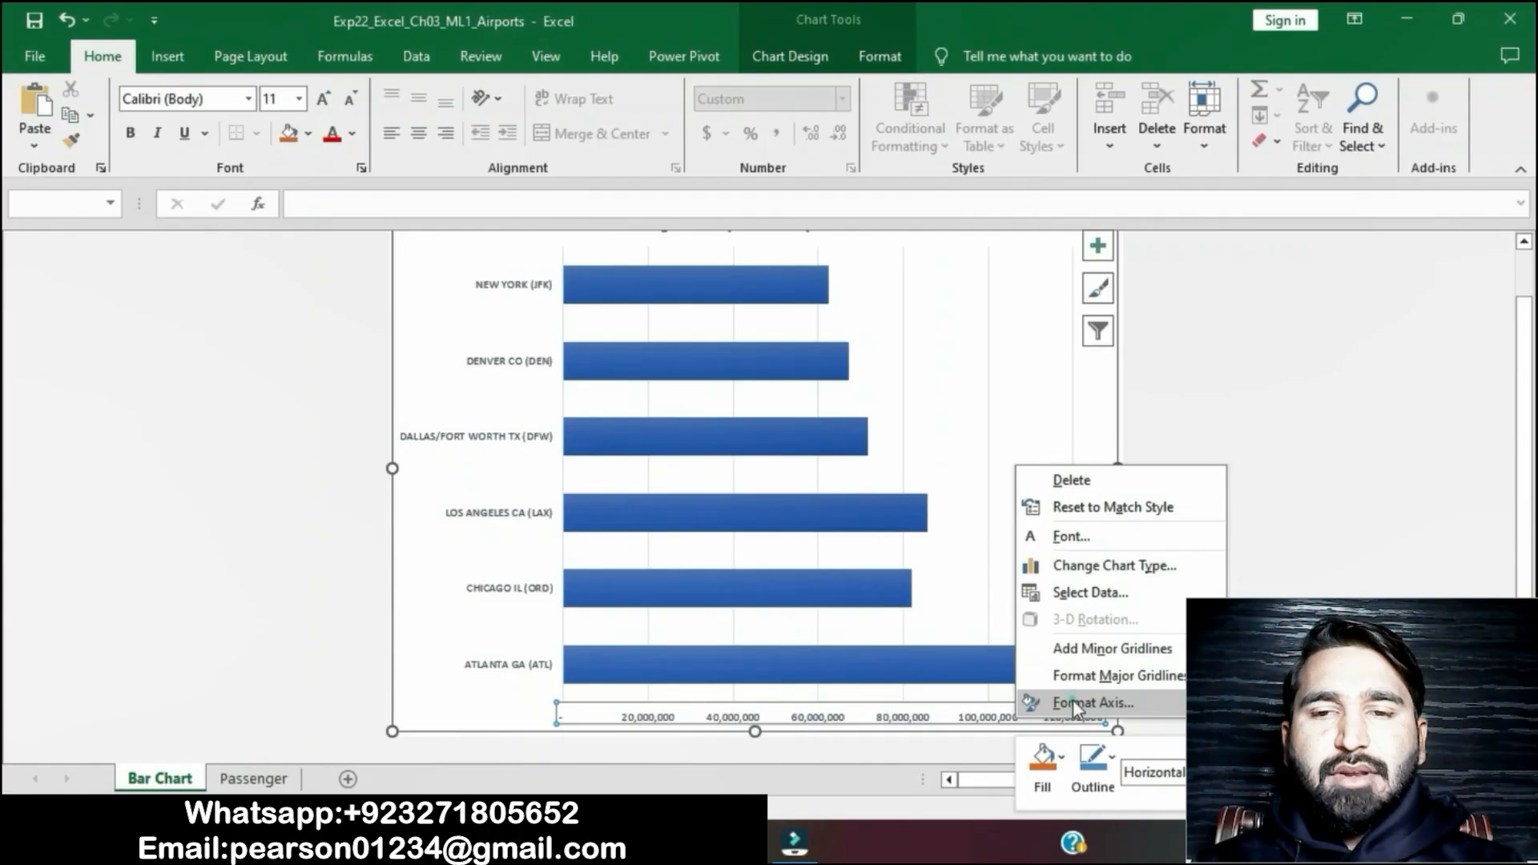
pyautogui.click(1073, 702)
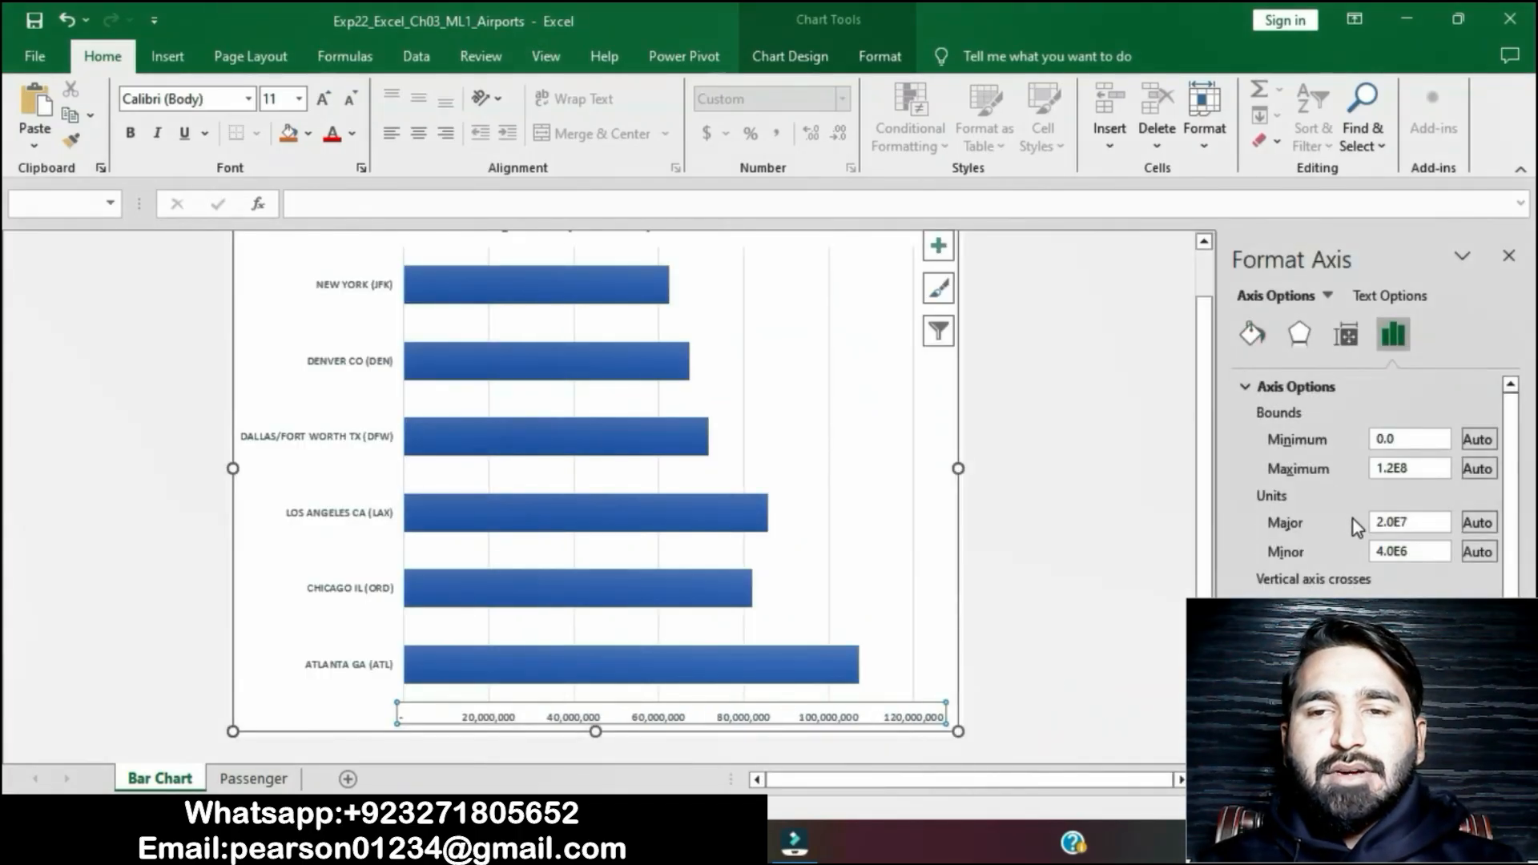
pyautogui.press('BackSpace')
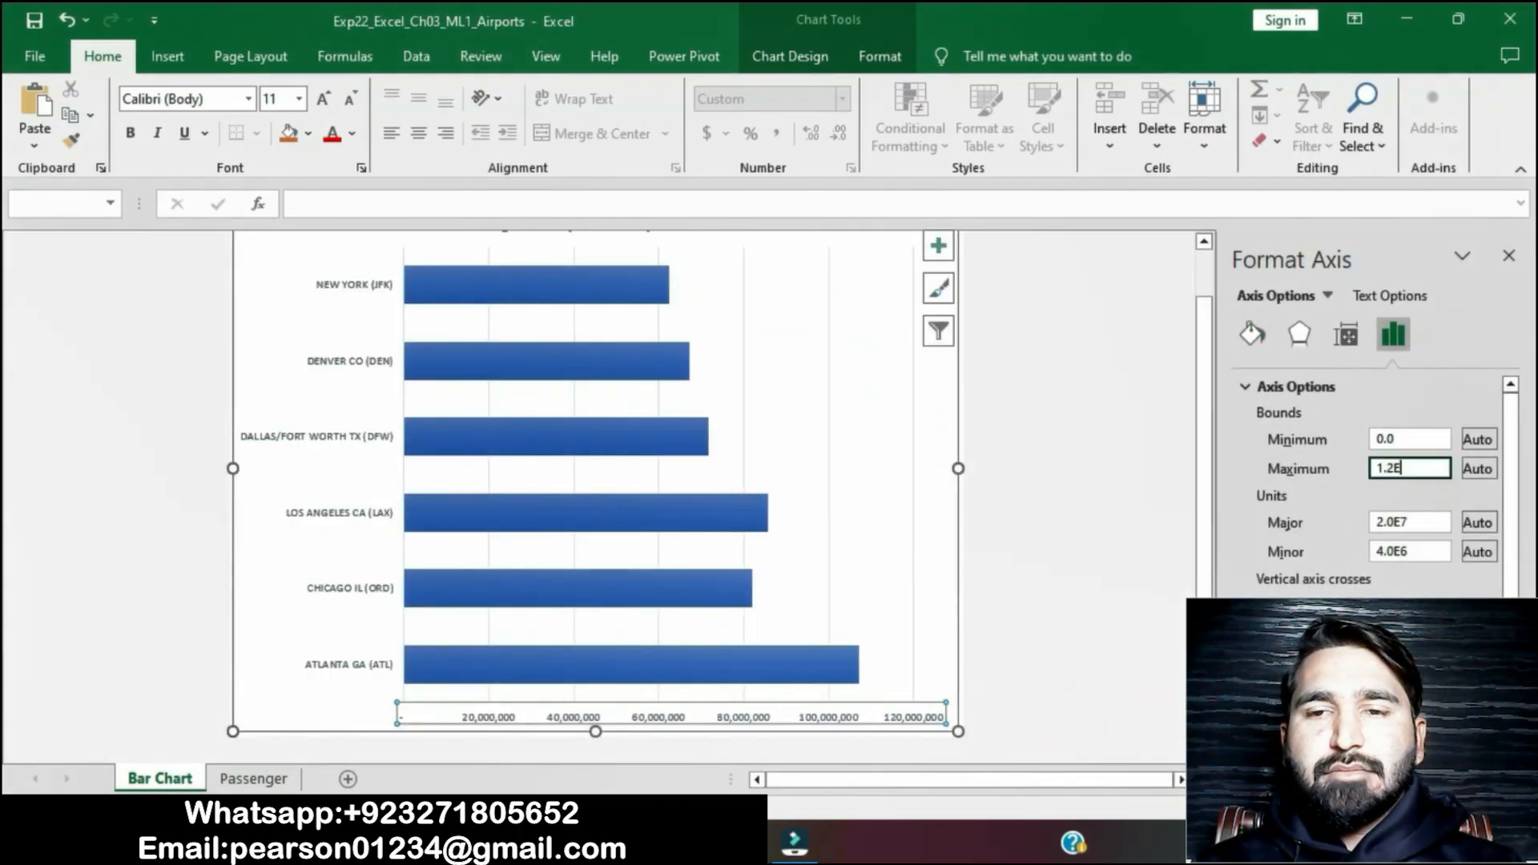
pyautogui.write('1.1E8')
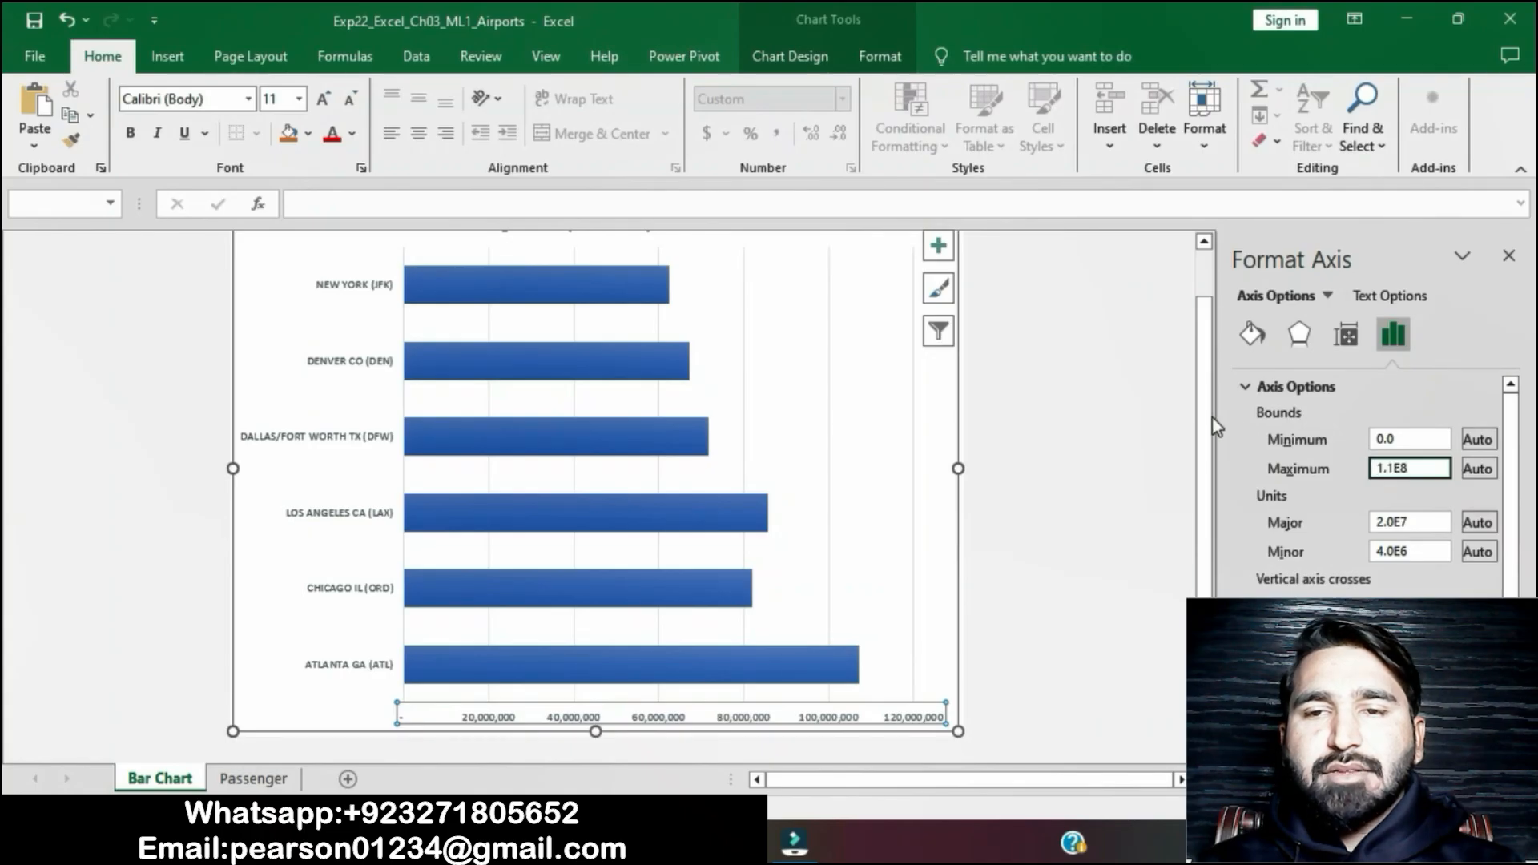
pyautogui.press('Return')
pyautogui.click(1137, 416)
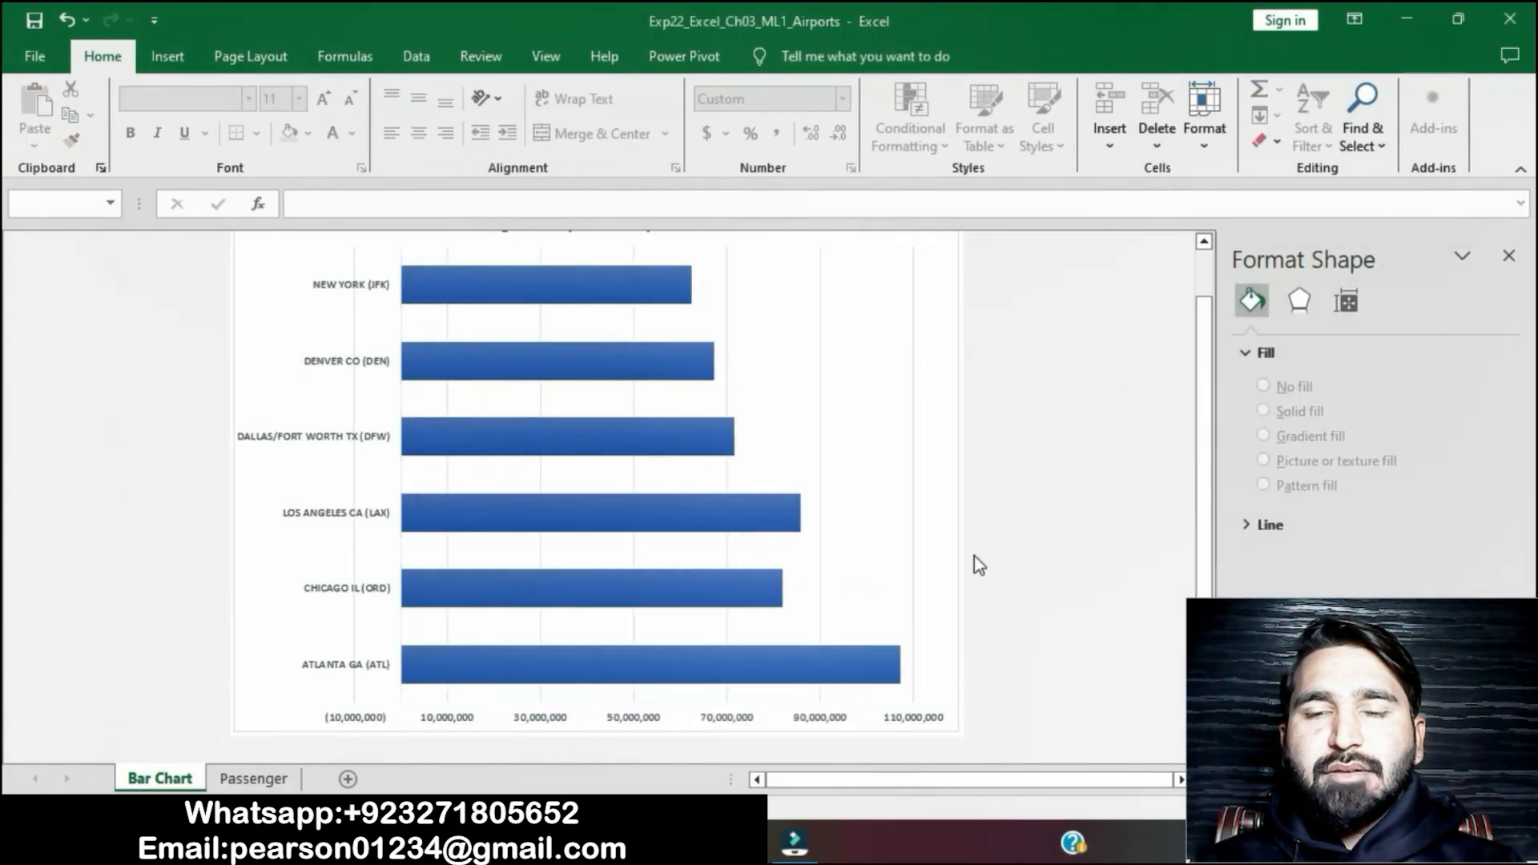
# Switch to the Word instructions and remove the yellow highlight from step 10.
pyautogui.hotkey('alt', 'Tab')
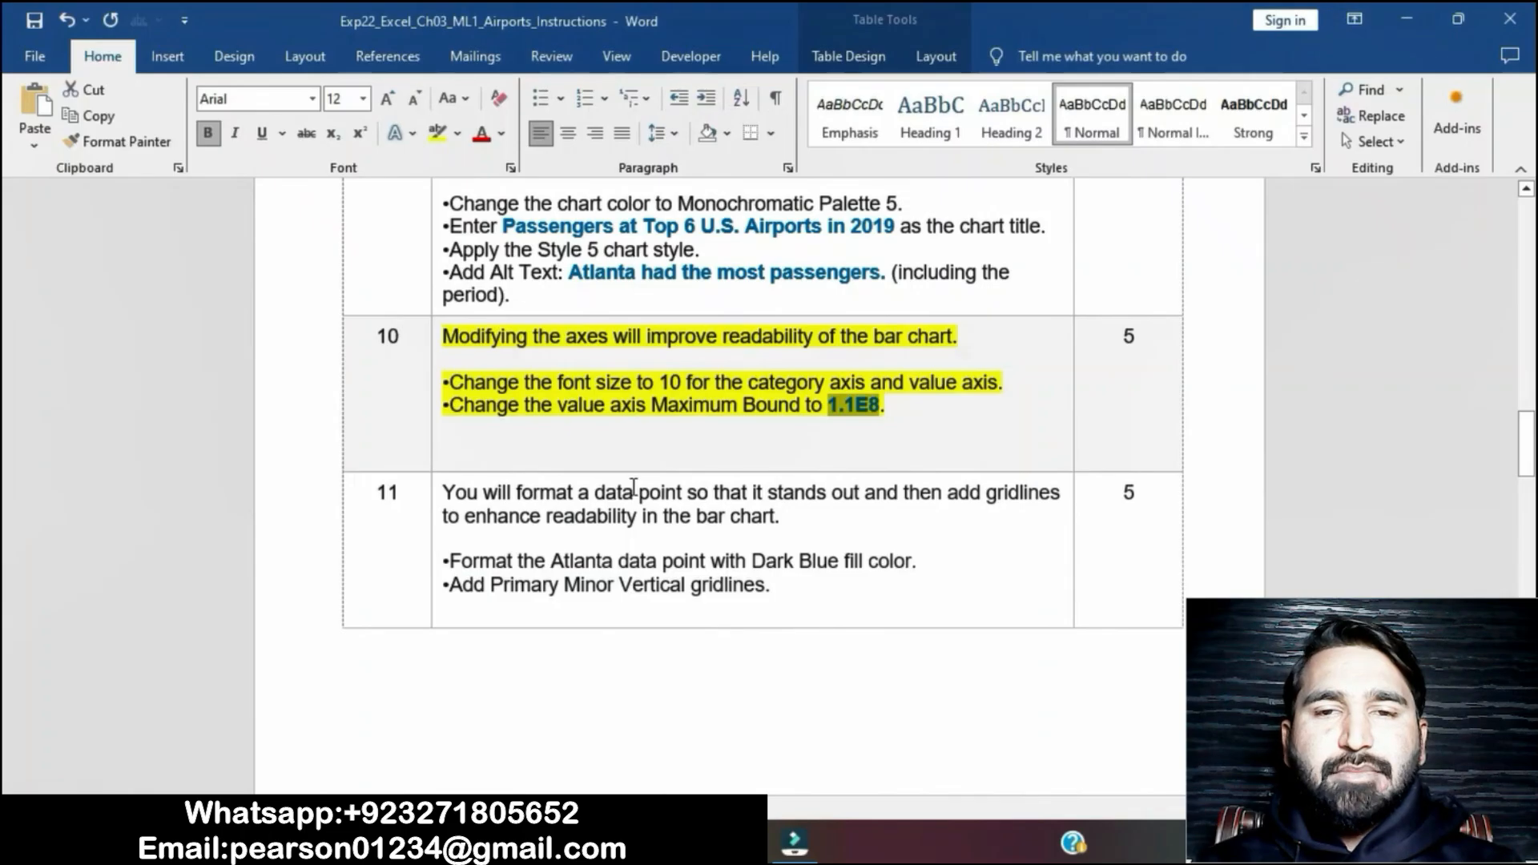
pyautogui.click(822, 409)
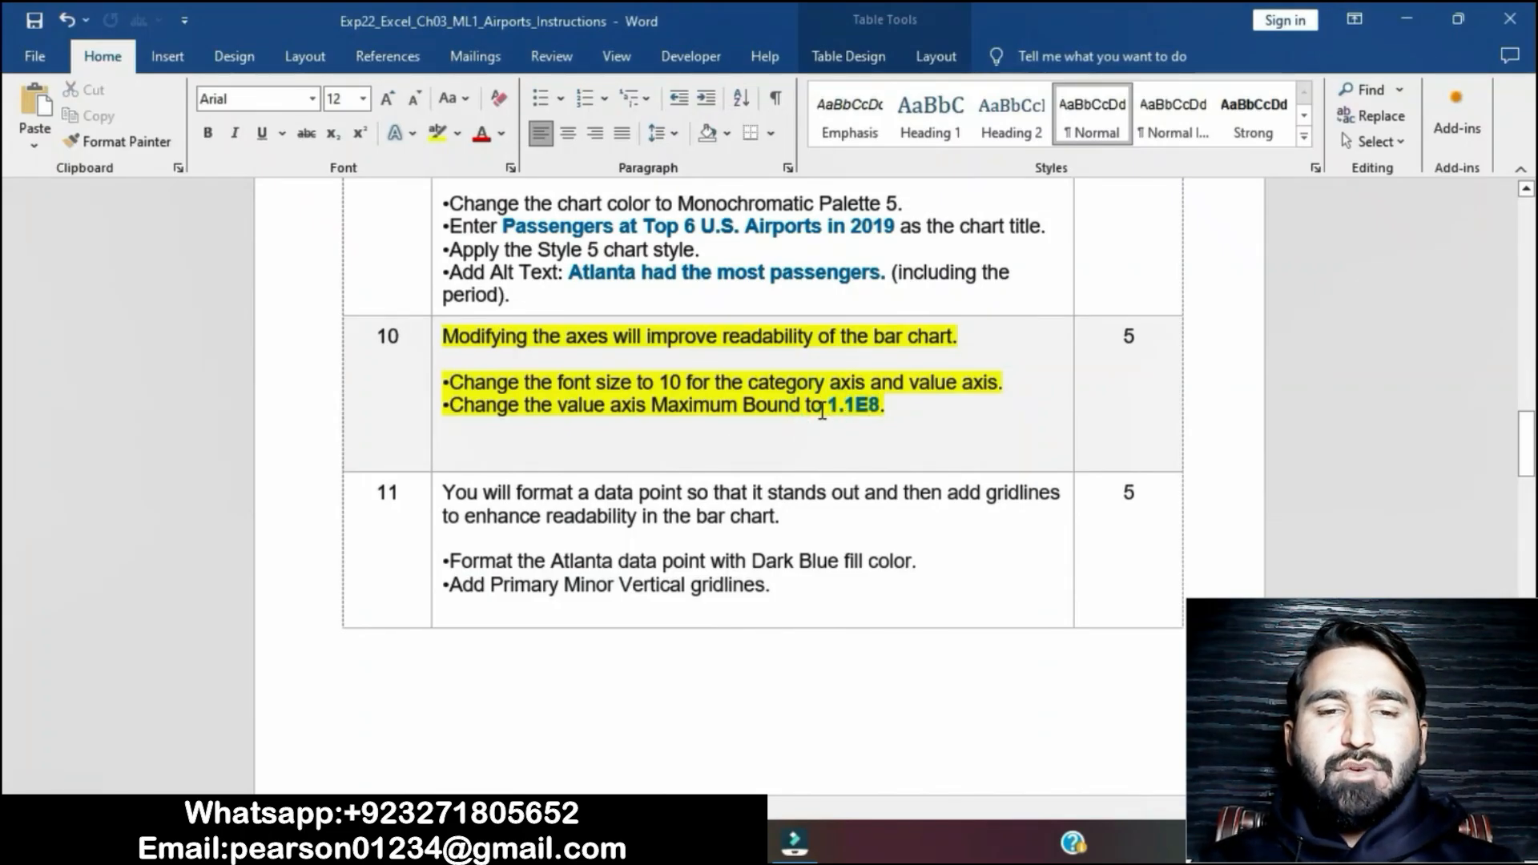
pyautogui.doubleClick(822, 409)
pyautogui.click(823, 411)
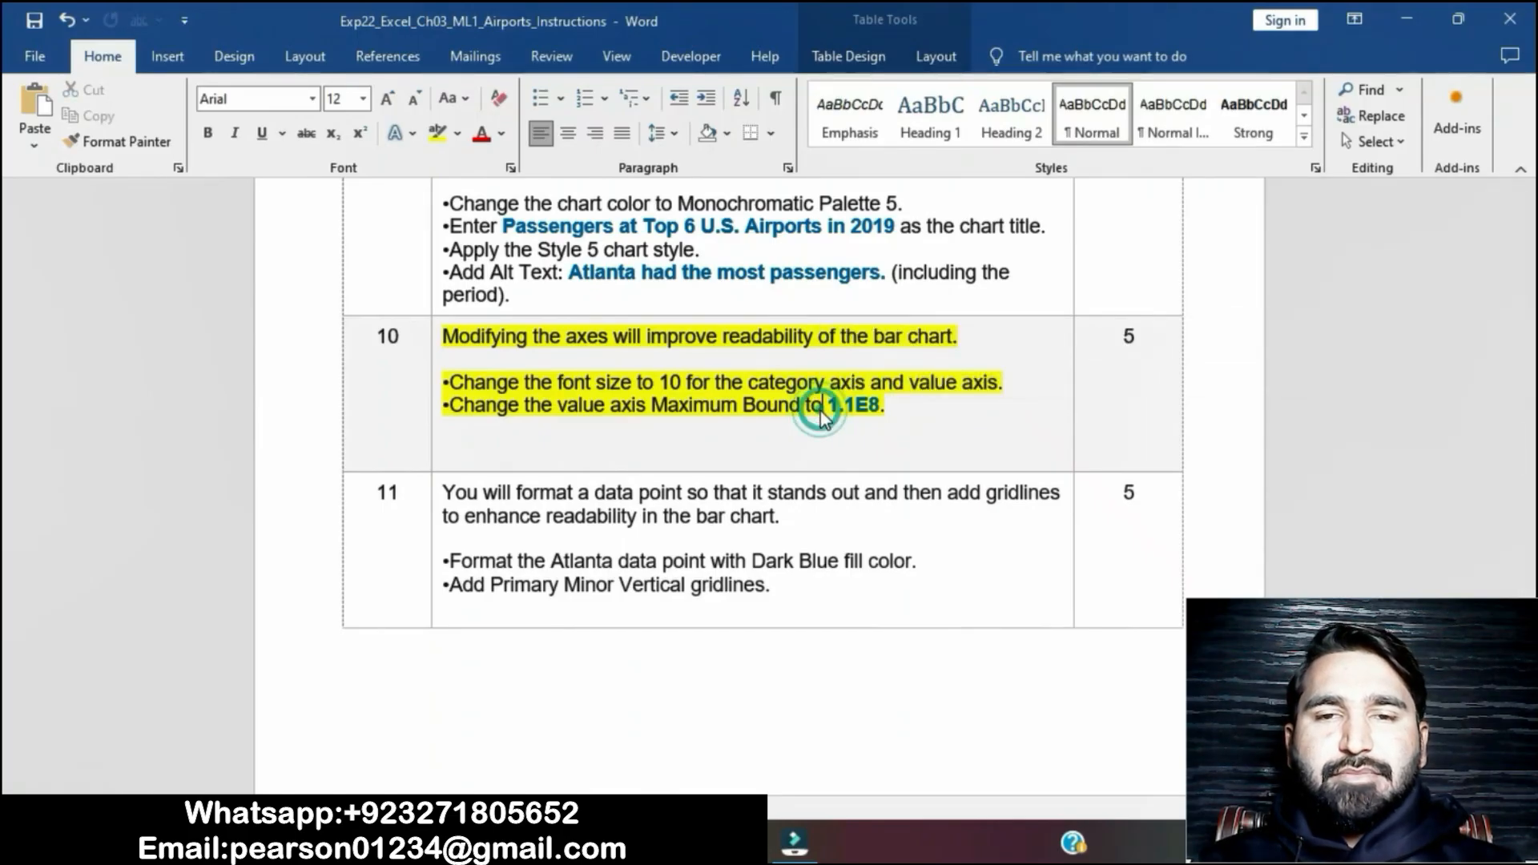
pyautogui.click(435, 343)
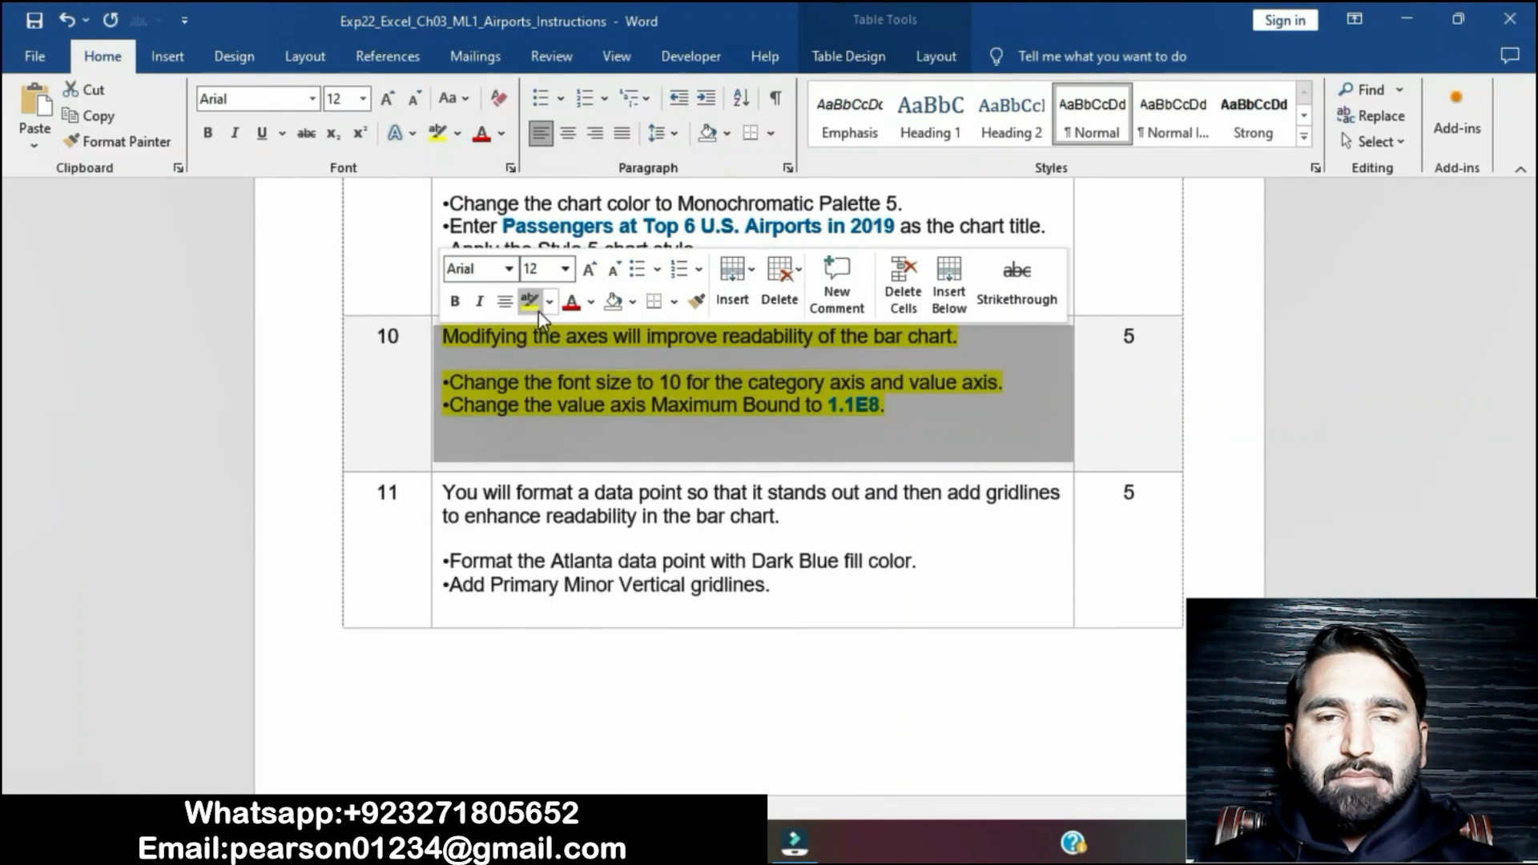
pyautogui.click(696, 516)
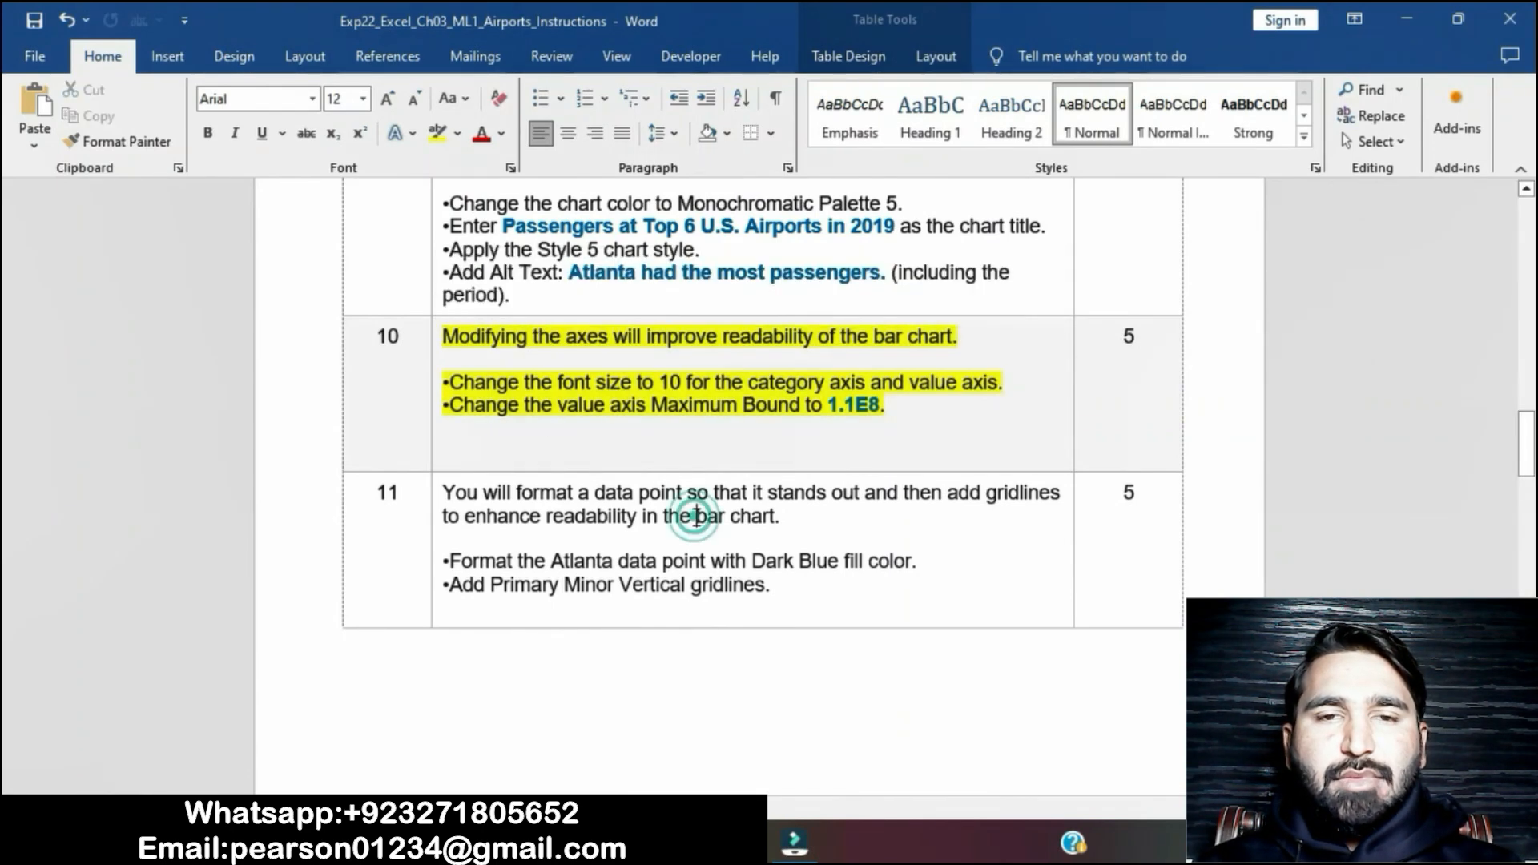
pyautogui.click(432, 343)
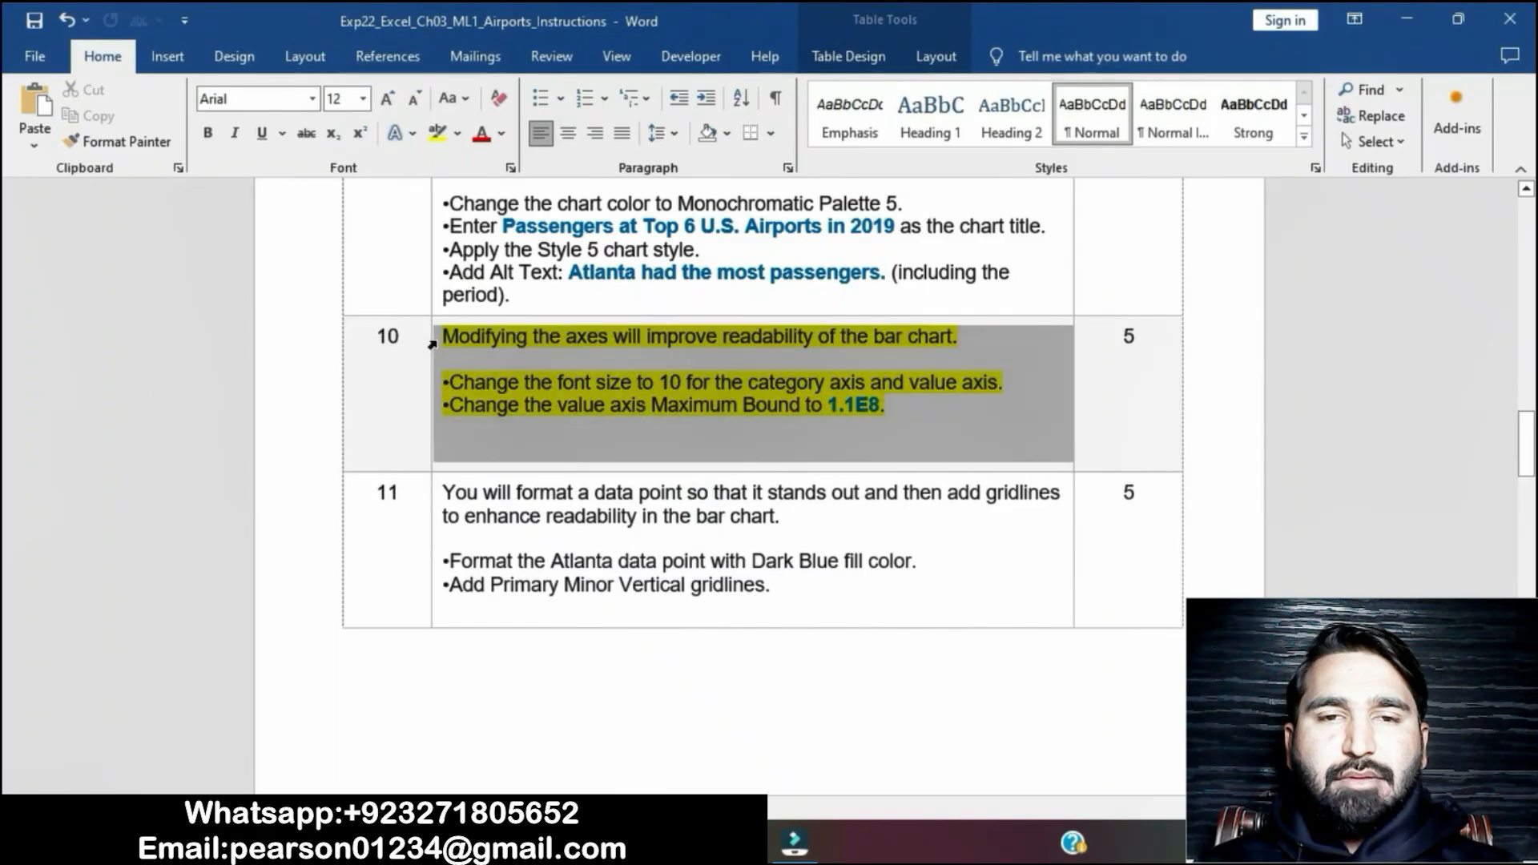
pyautogui.click(525, 312)
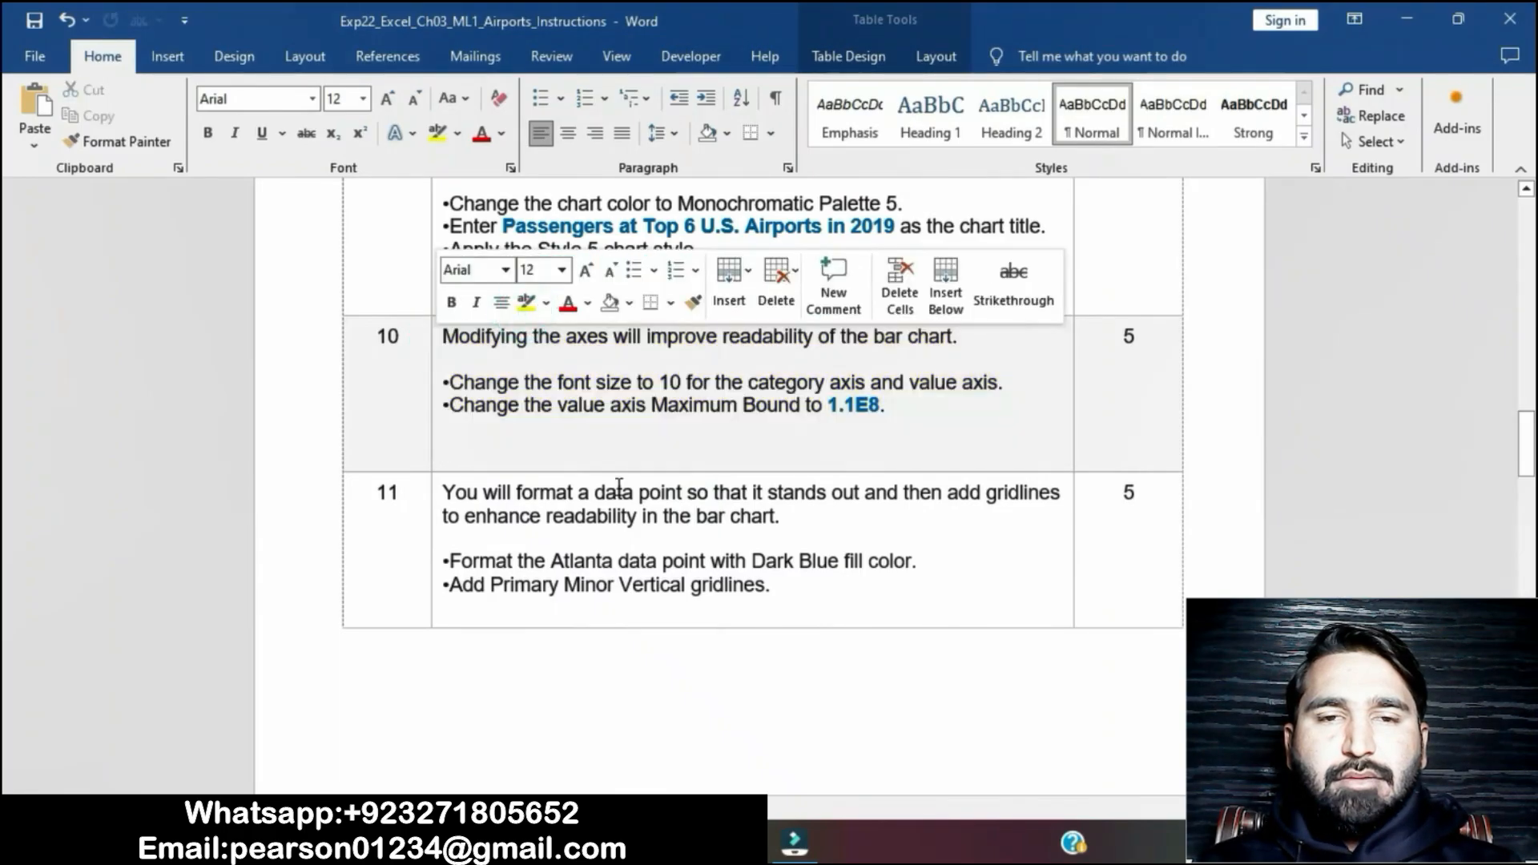
# Highlight step 11 of the instructions in yellow and select its line about the Atlanta data point's fill color.
pyautogui.scroll(-3, 619, 487)
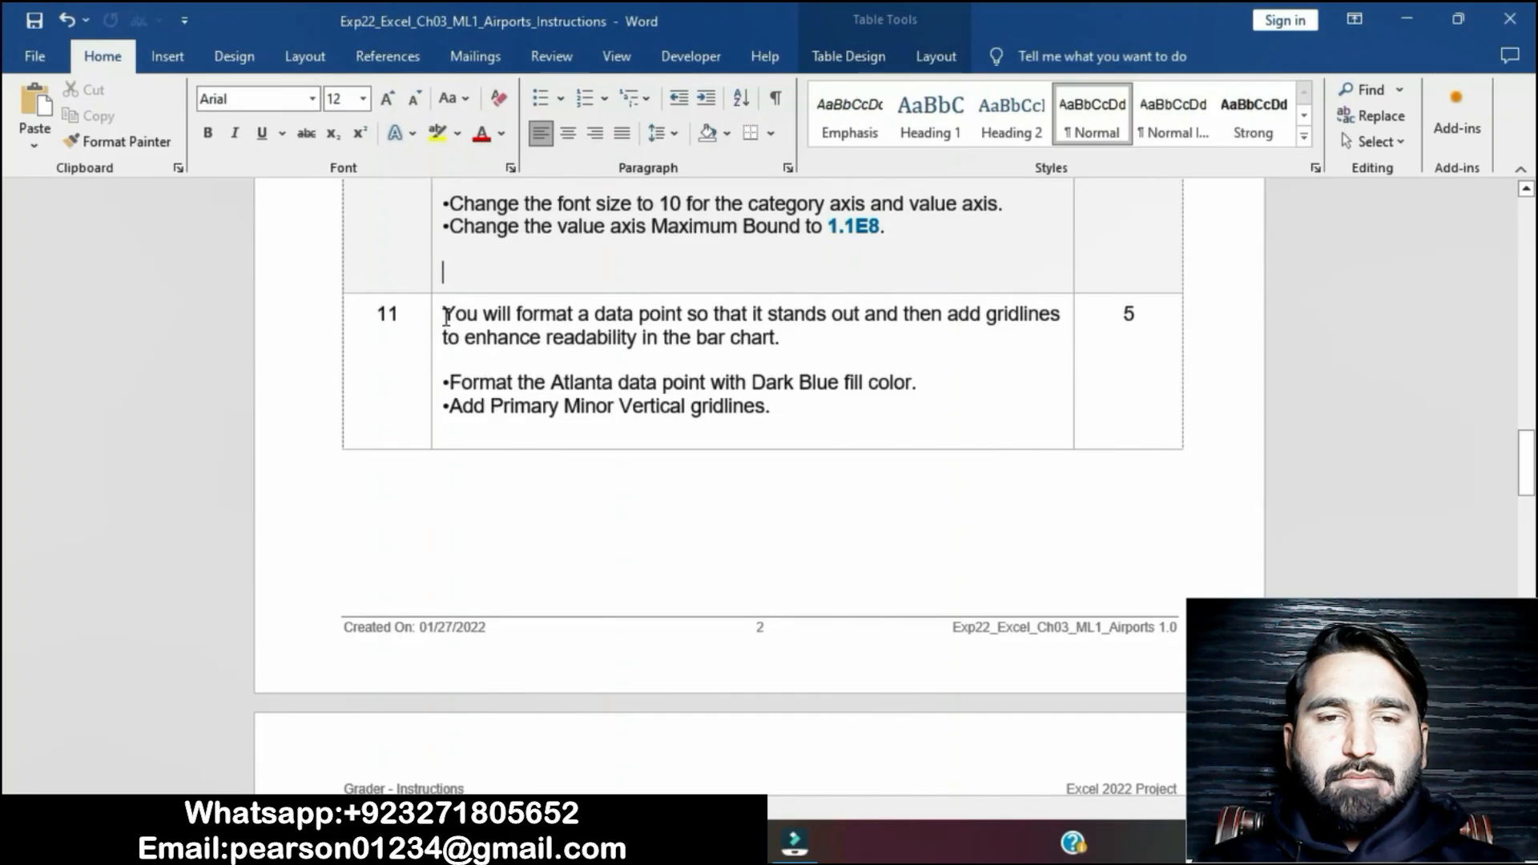
pyautogui.click(437, 320)
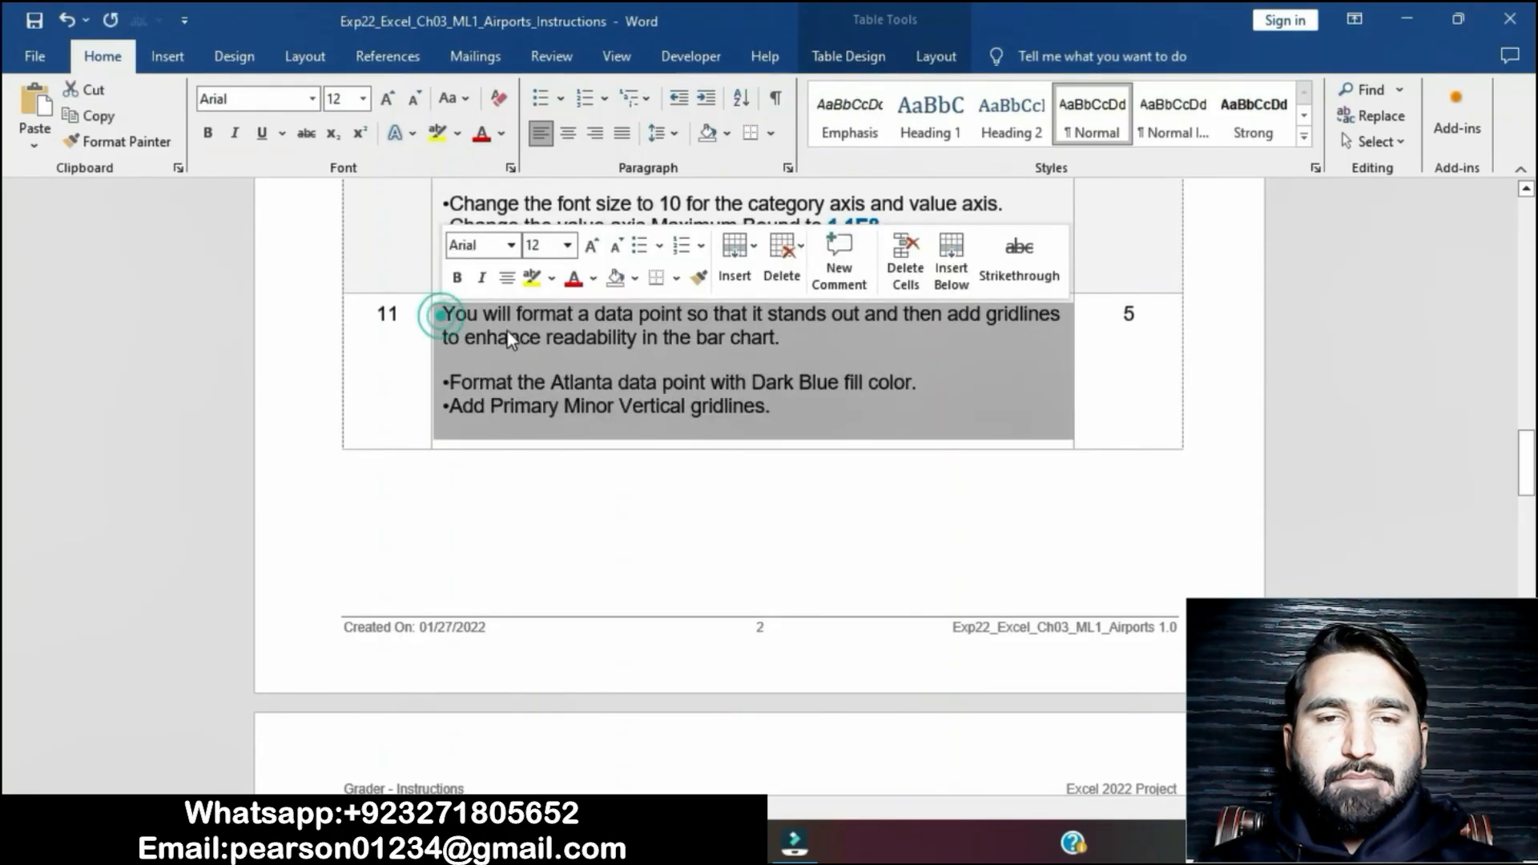
pyautogui.click(526, 291)
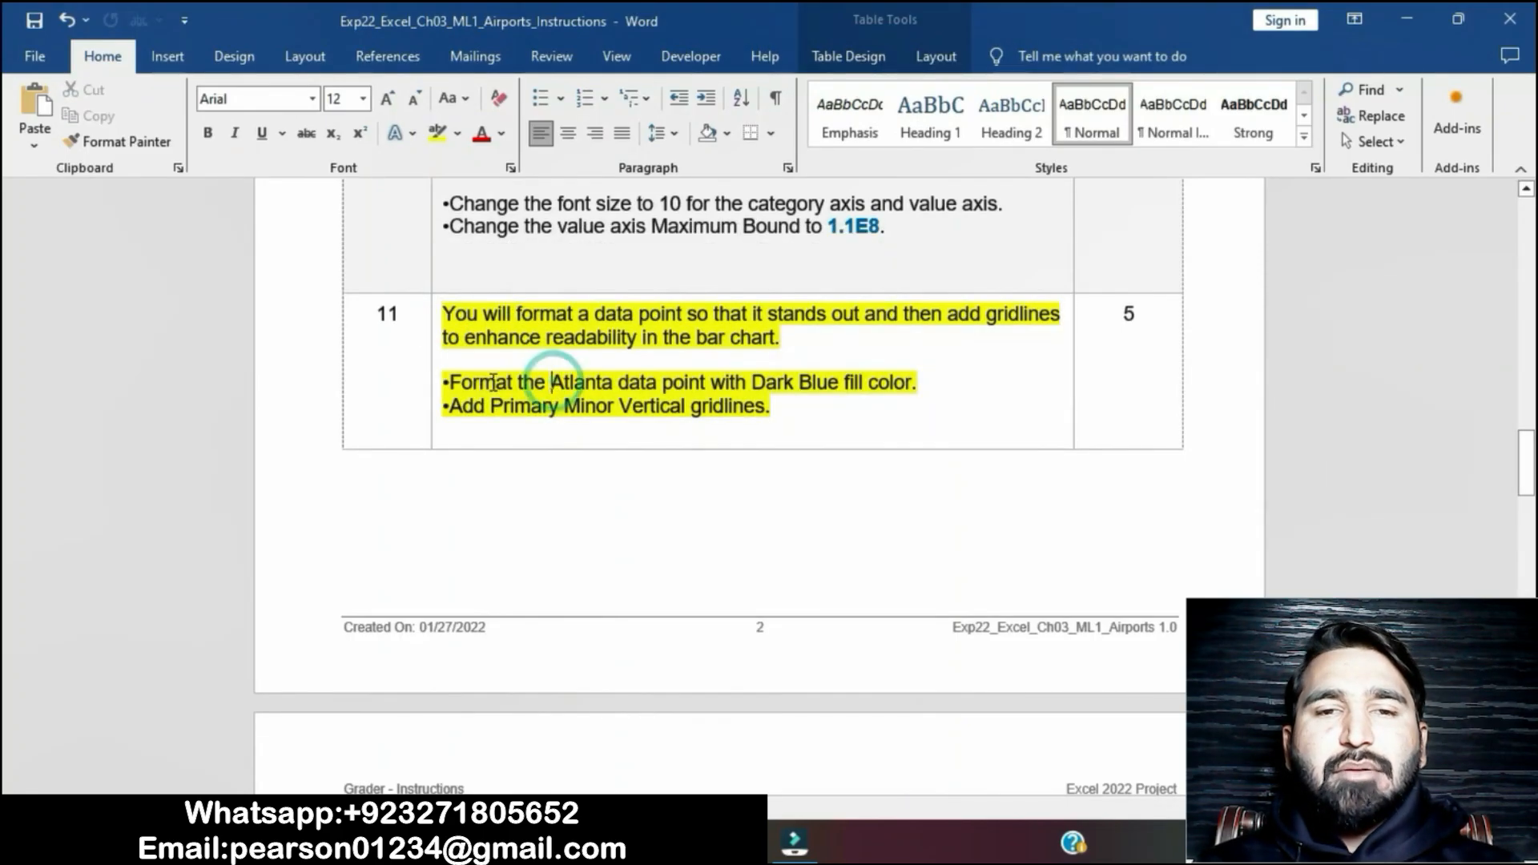
pyautogui.moveTo(445, 382); pyautogui.dragTo(917, 379)
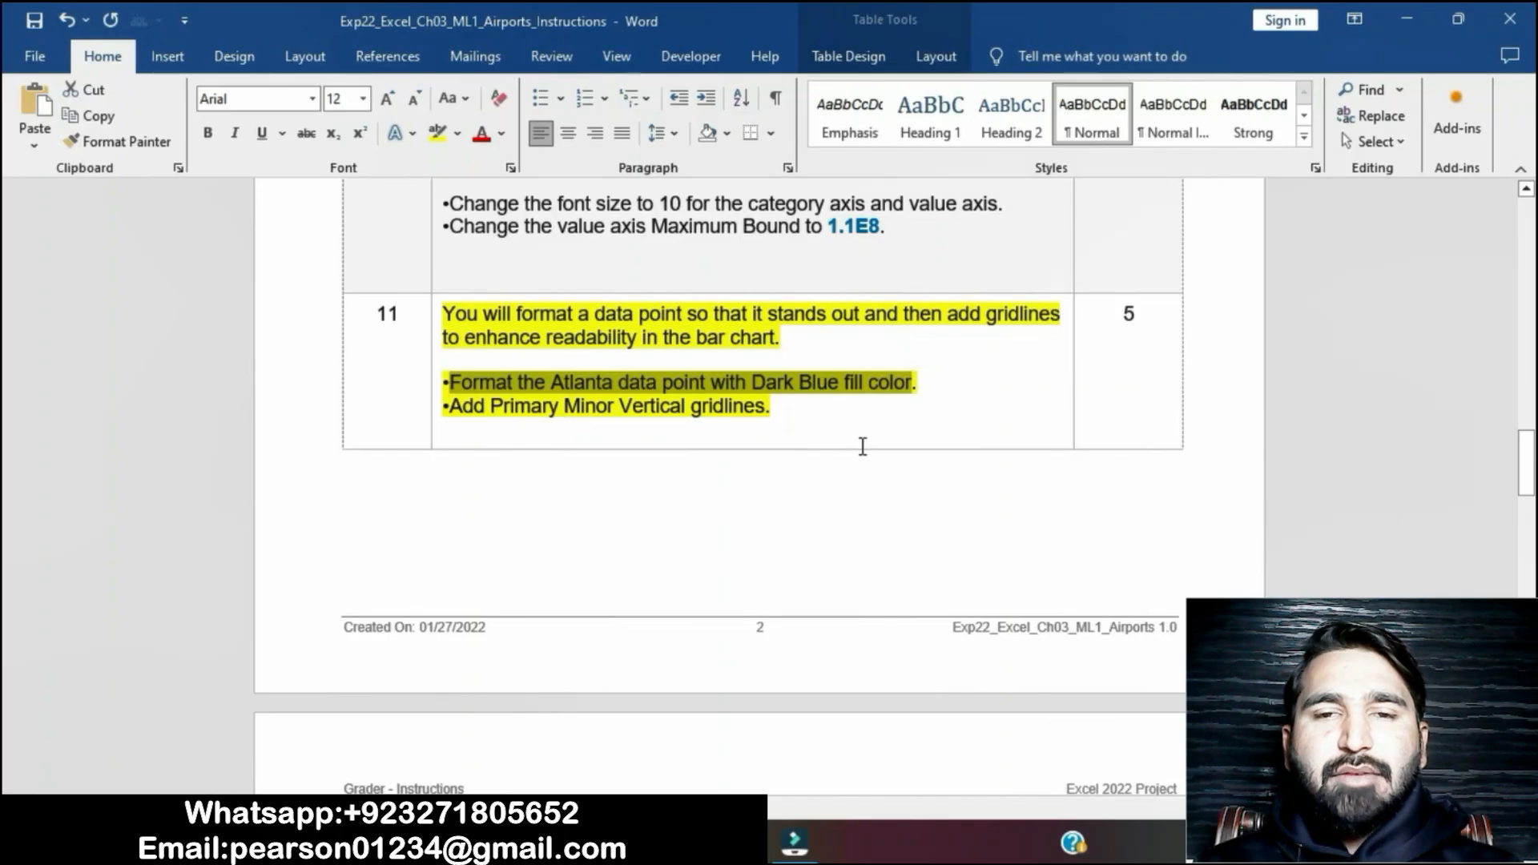
# Return to Excel and fill only the Atlanta bar of the chart with the standard color Dark Blue.
pyautogui.click(733, 843)
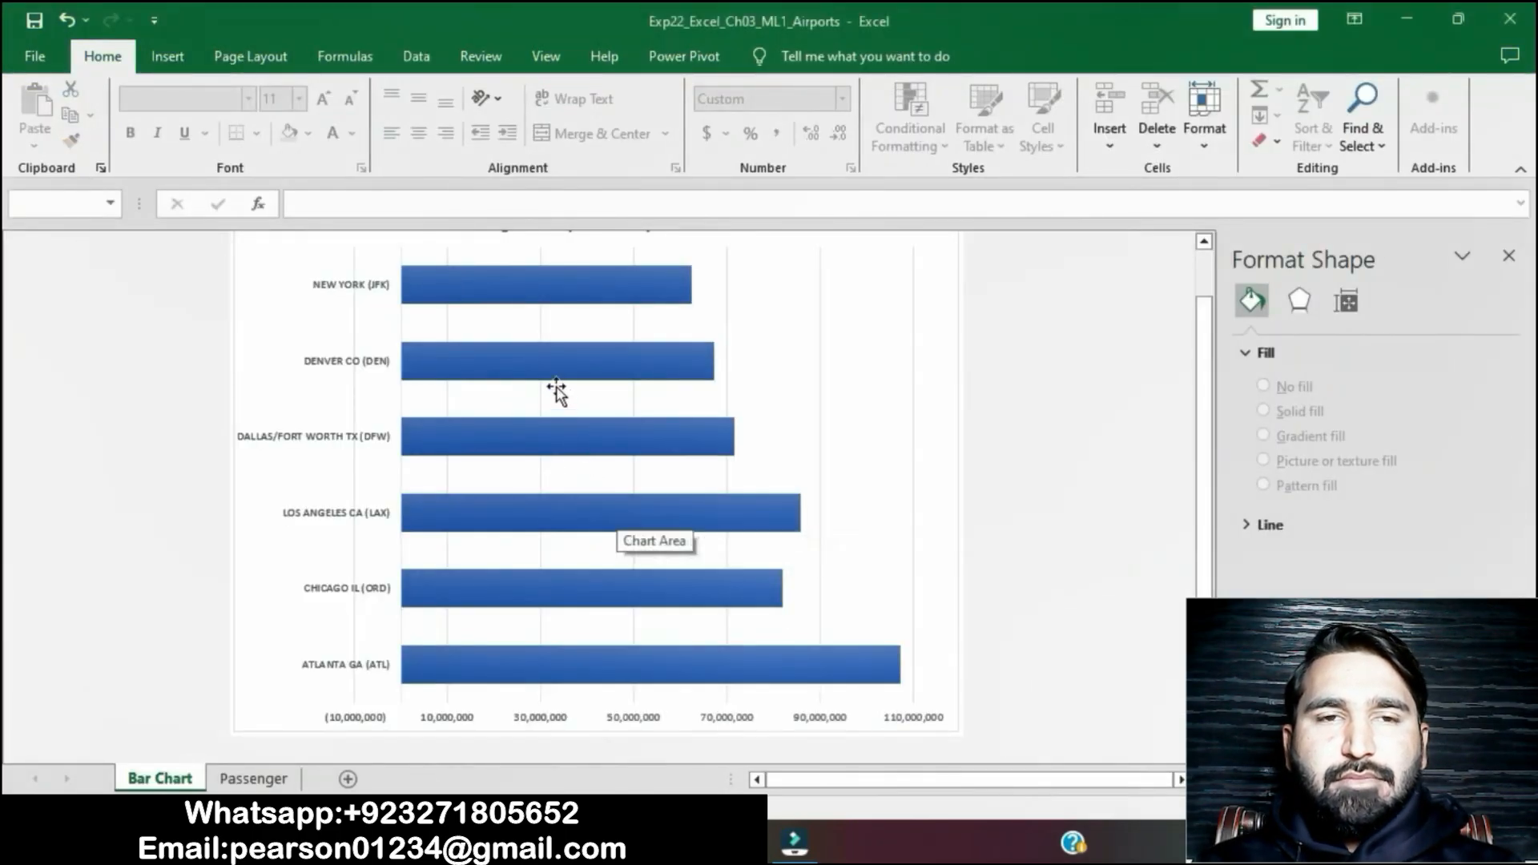
pyautogui.click(532, 665)
pyautogui.click(532, 669)
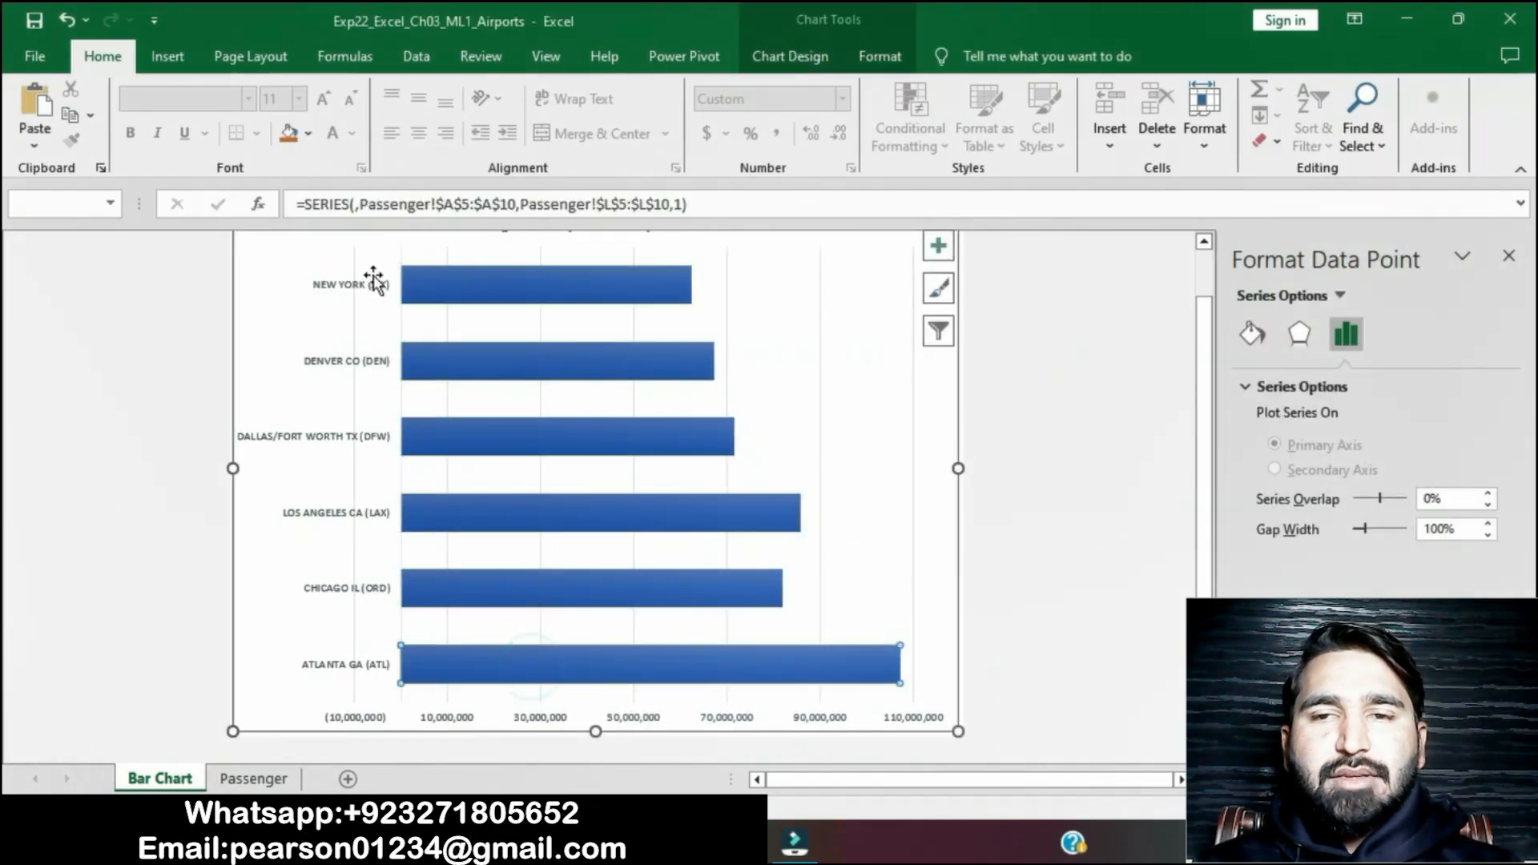
pyautogui.click(310, 136)
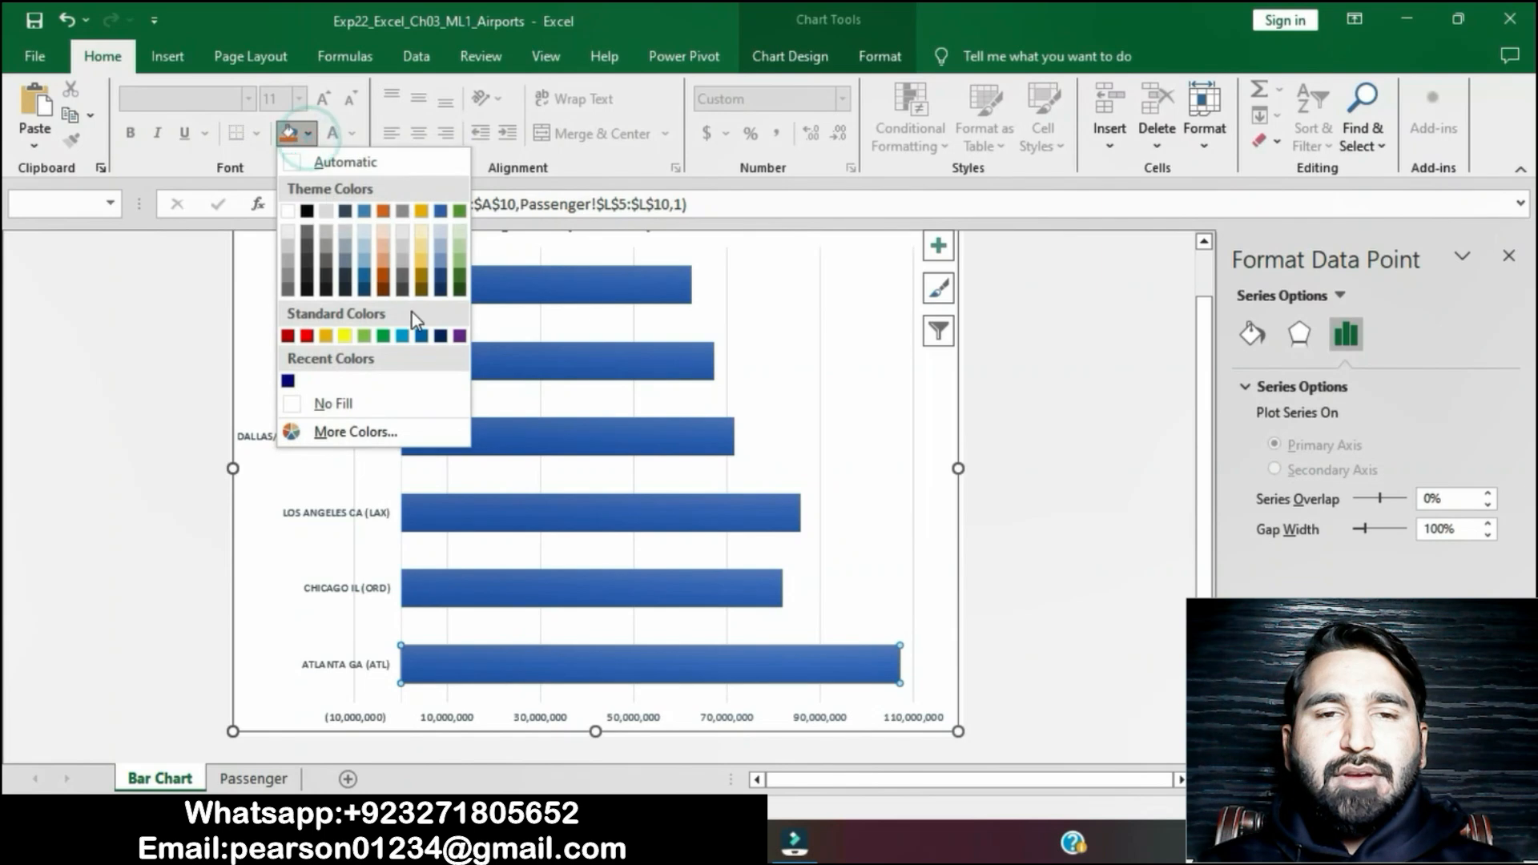
pyautogui.click(443, 342)
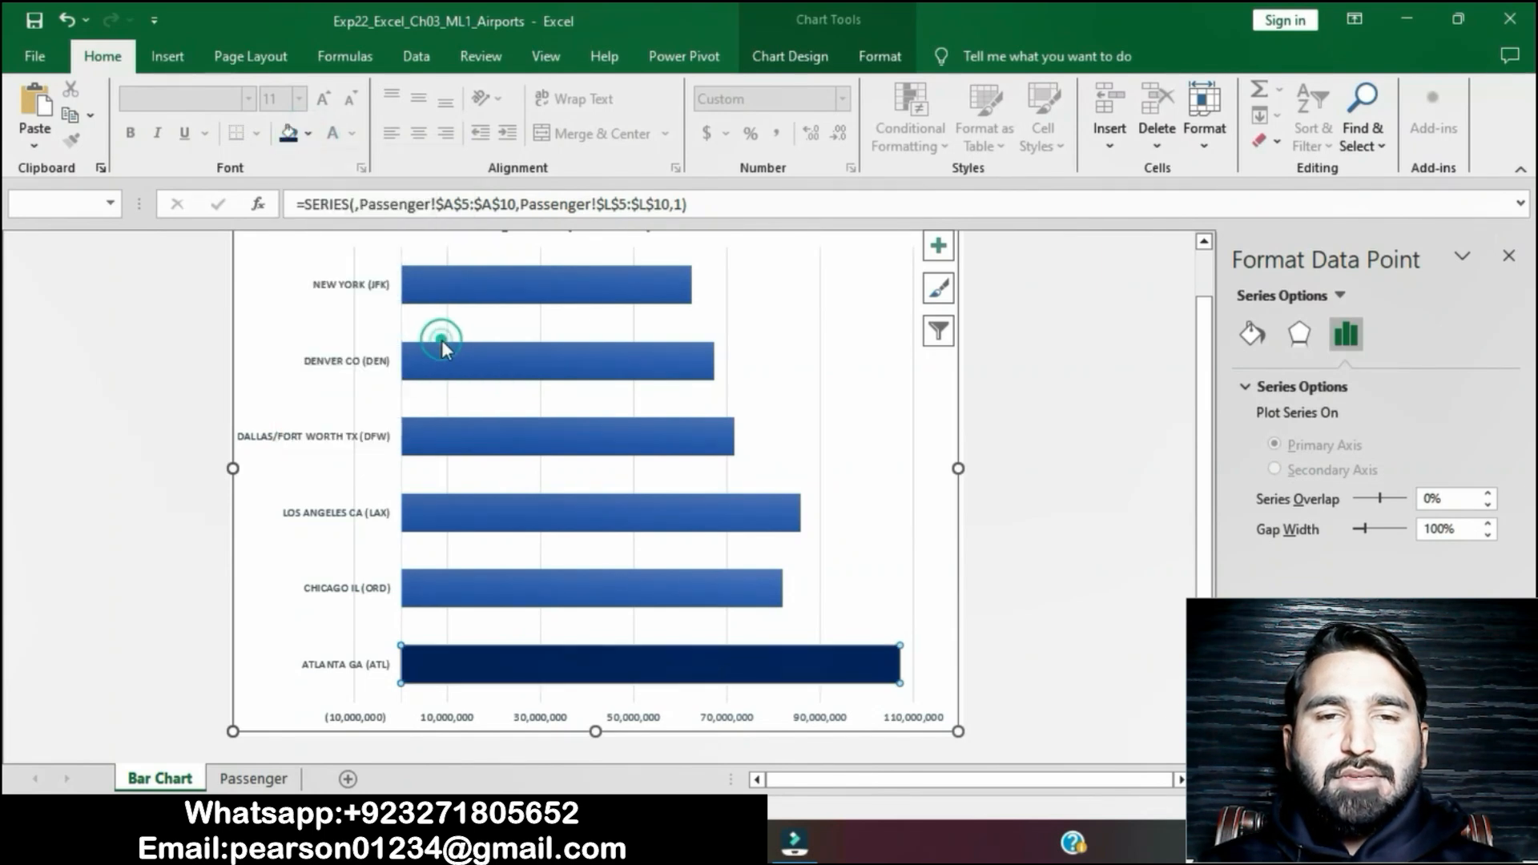
pyautogui.click(1050, 487)
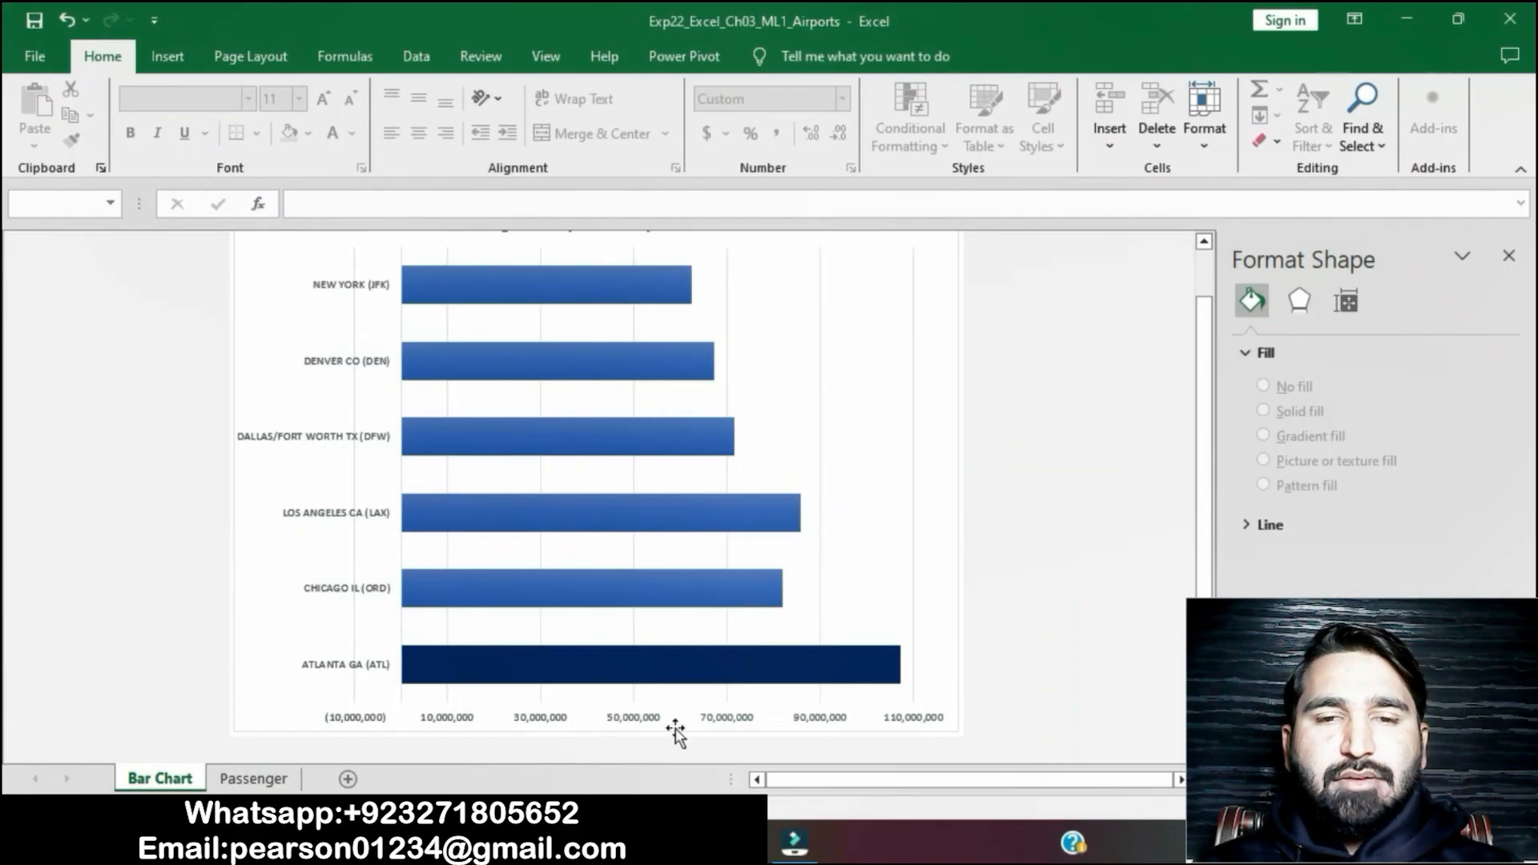
# Switch to the Word instructions and select the step 11 line about Primary Minor Vertical gridlines.
pyautogui.hotkey('alt', 'Tab')
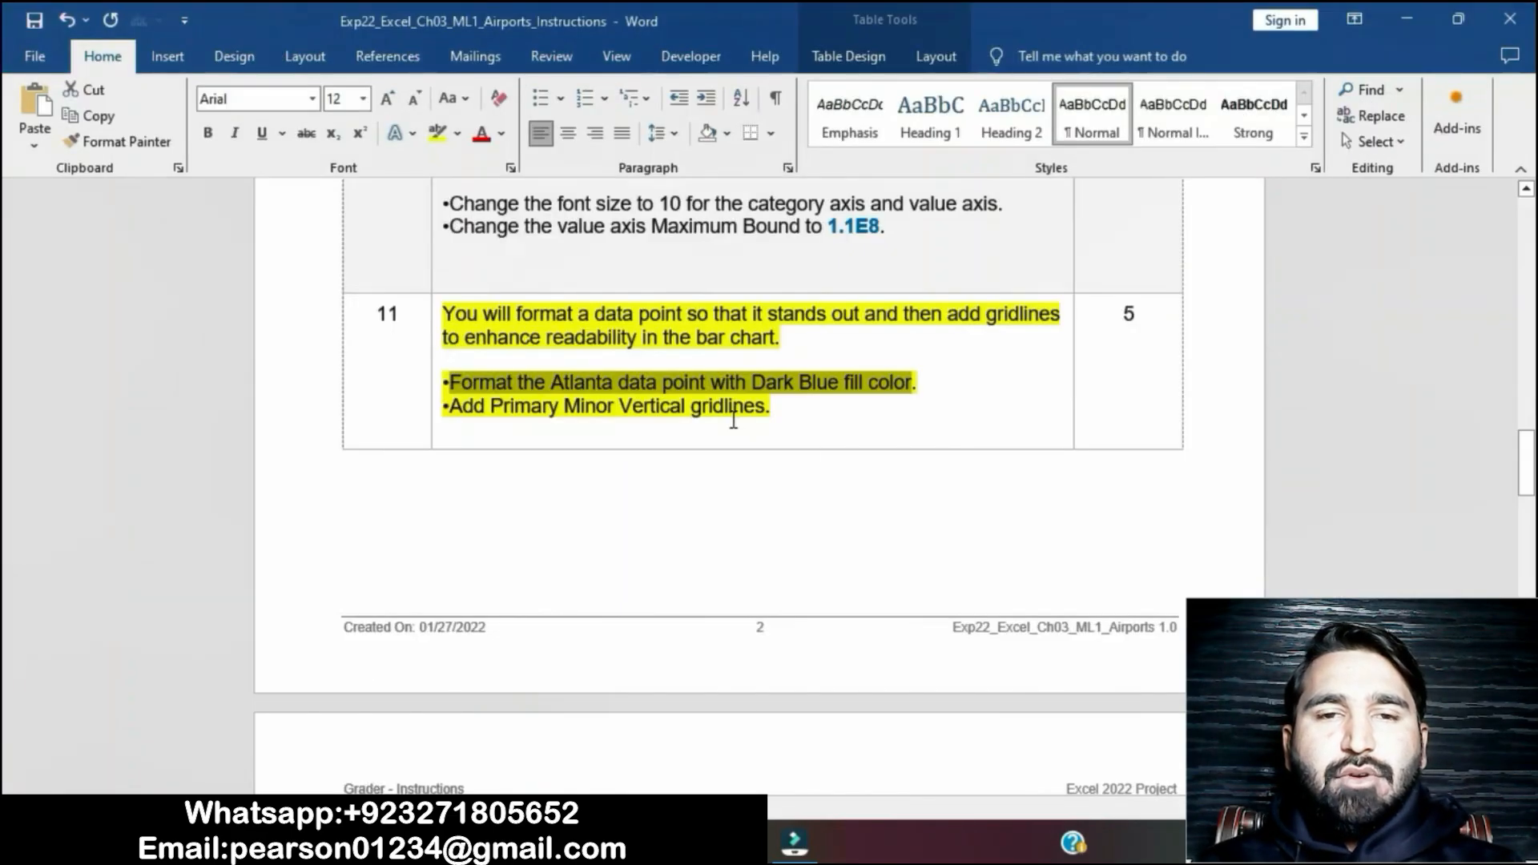
pyautogui.click(794, 417)
pyautogui.moveTo(456, 412); pyautogui.dragTo(781, 410)
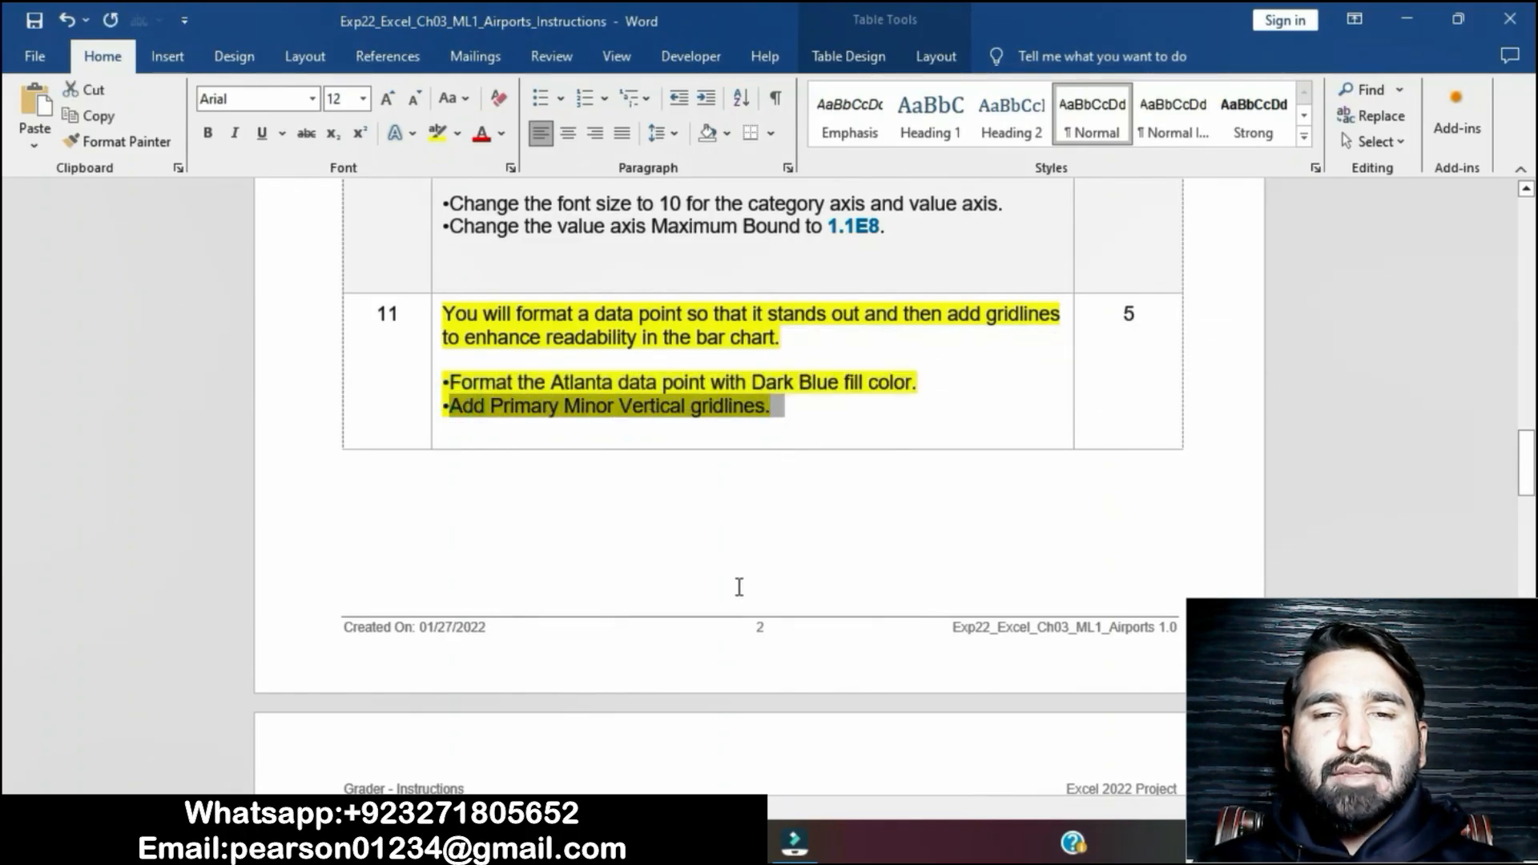
# Return to Excel, add Primary Minor Vertical gridlines to the bar chart, and close the formatting pane.
pyautogui.click(739, 843)
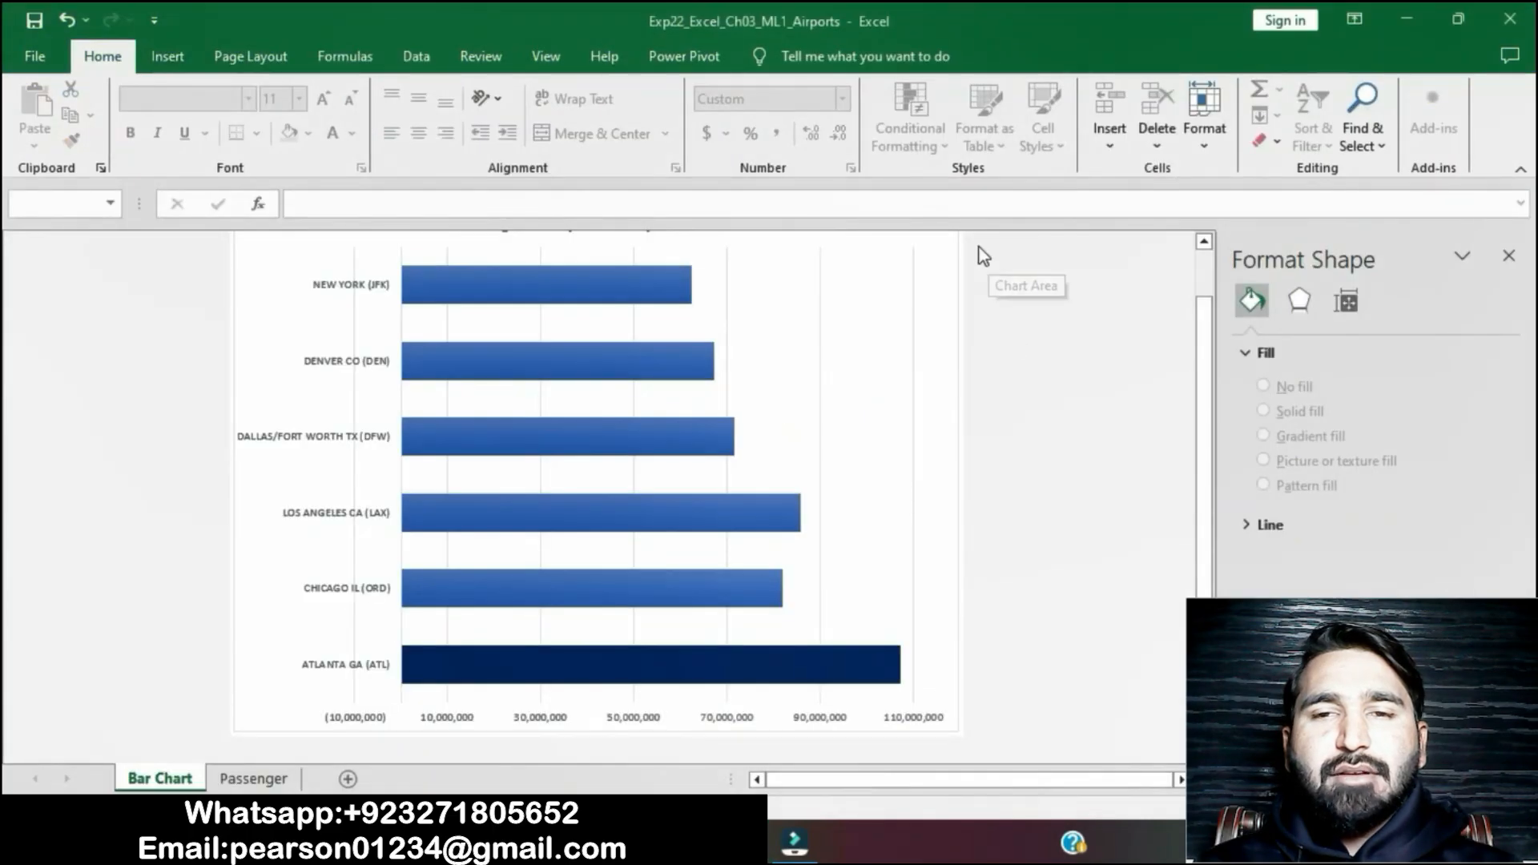
pyautogui.scroll(1, 984, 255)
pyautogui.click(938, 274)
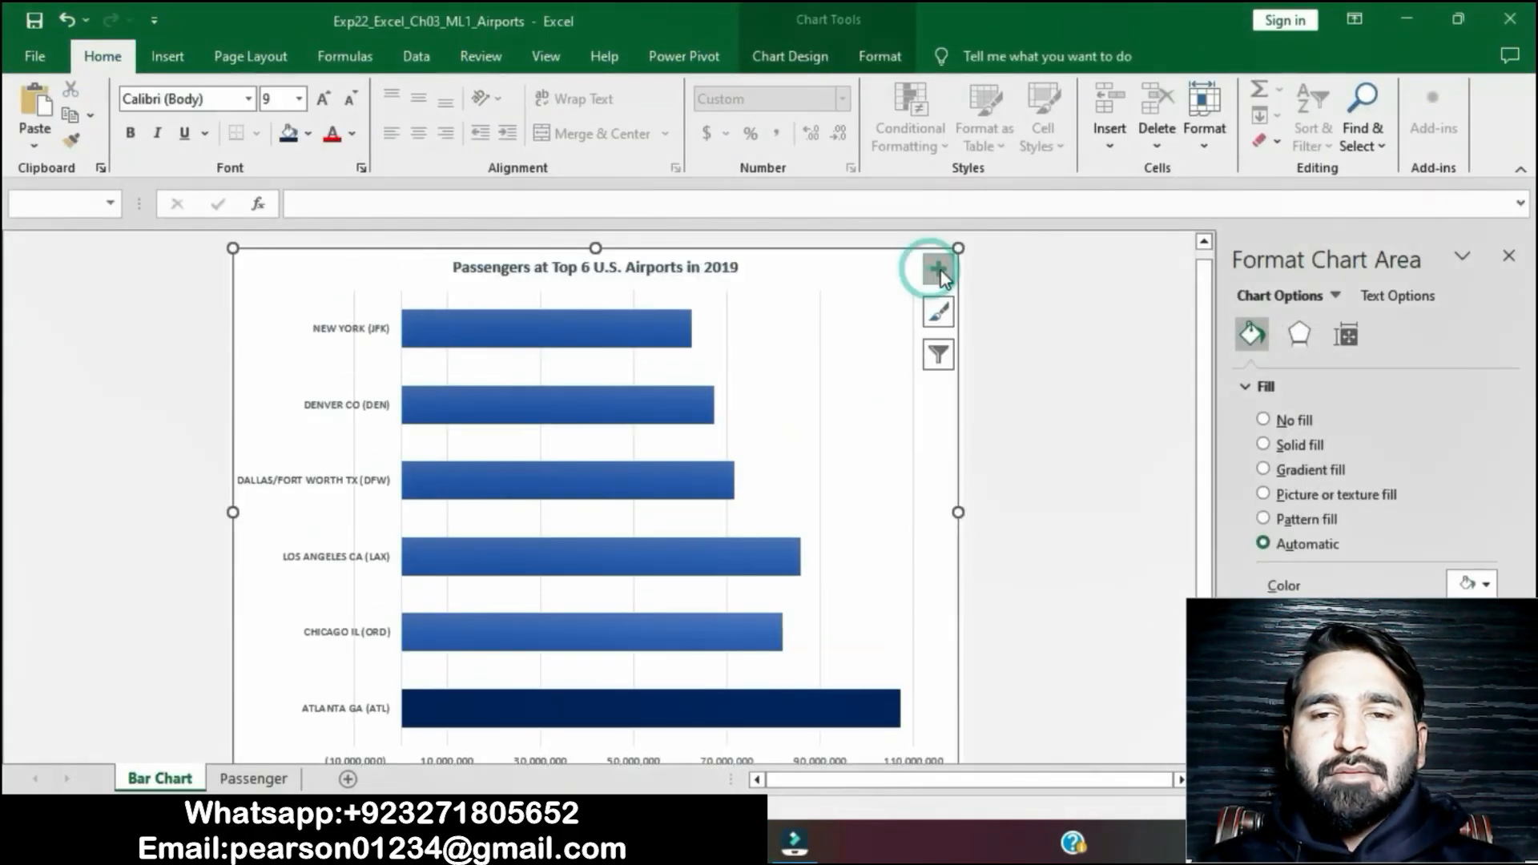
pyautogui.click(941, 273)
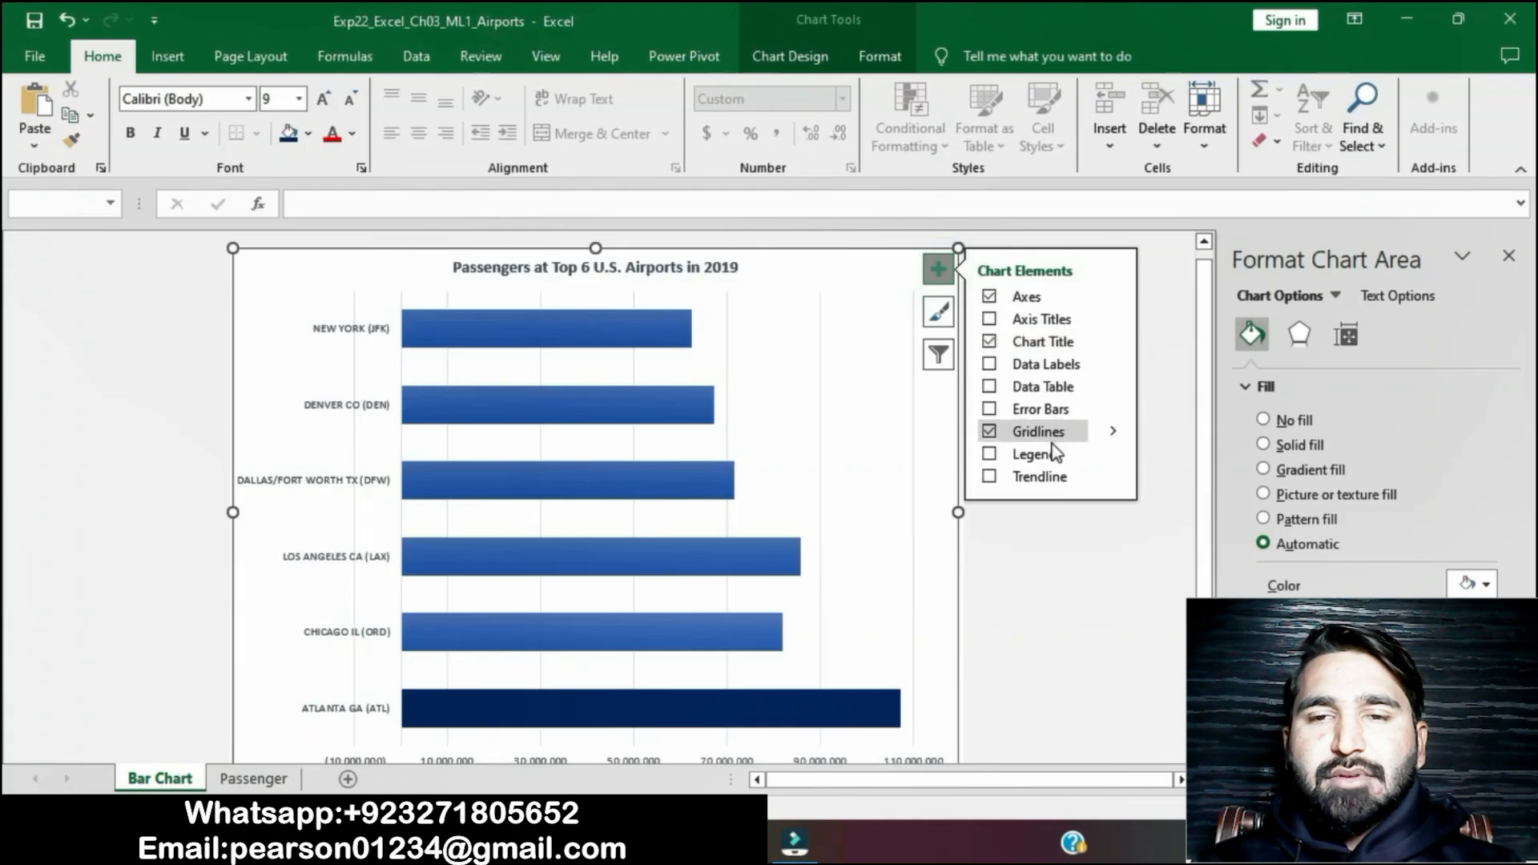
pyautogui.click(1113, 431)
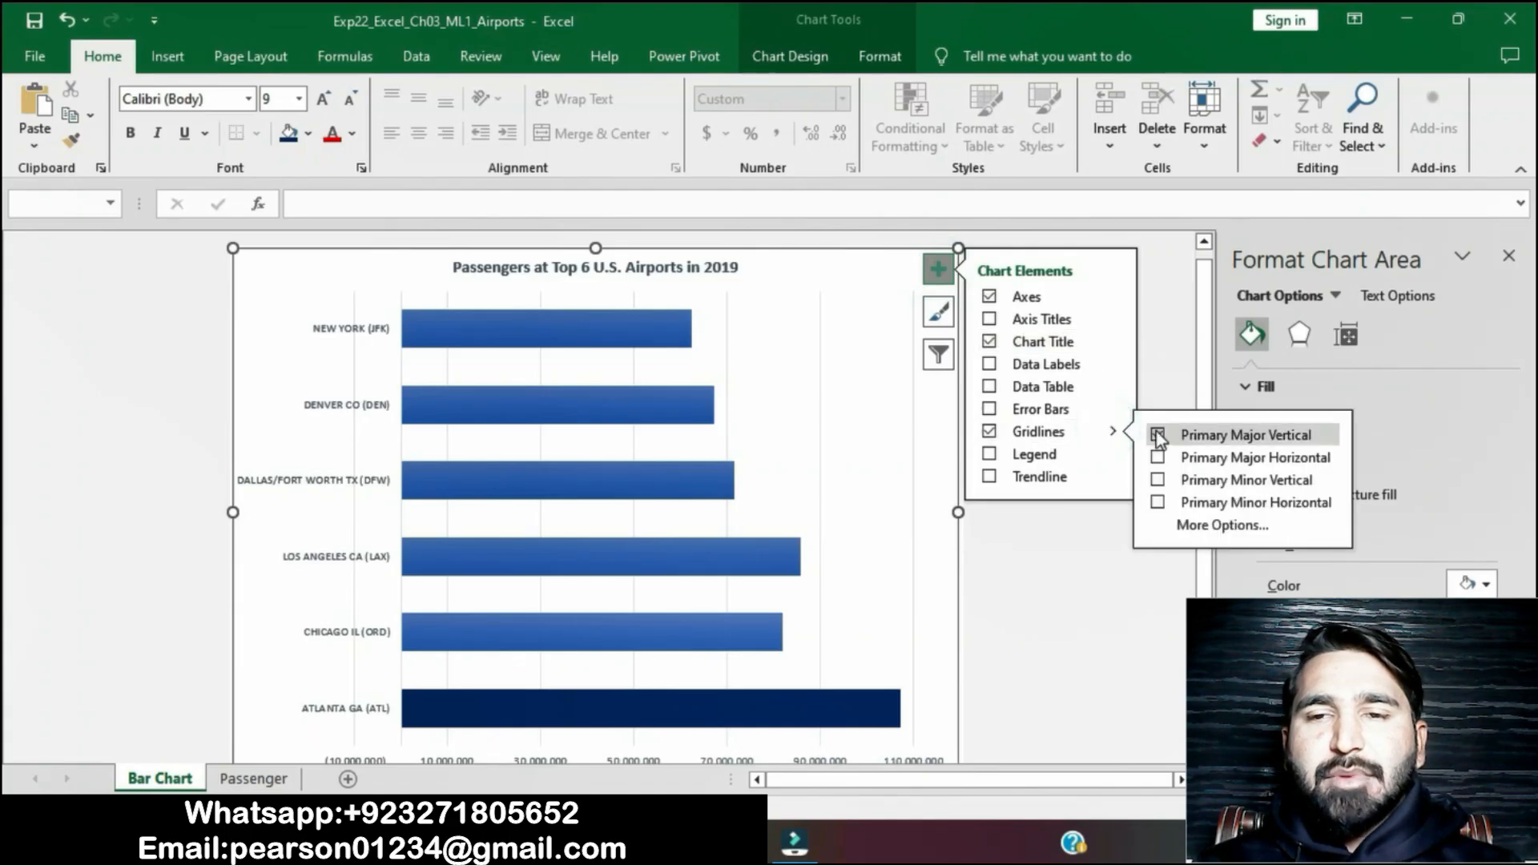
pyautogui.click(1157, 481)
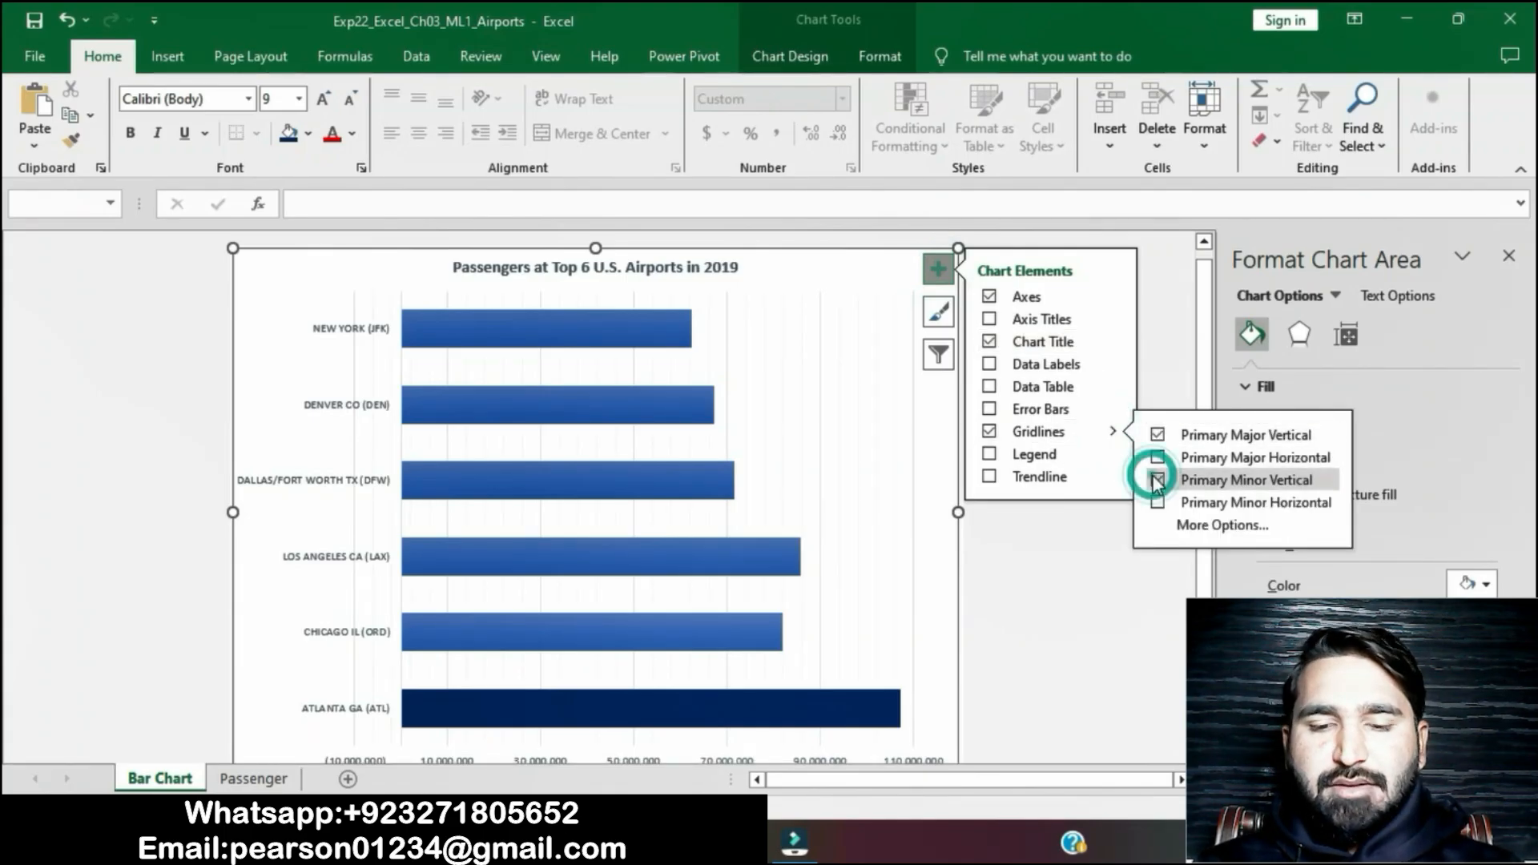
pyautogui.click(1105, 592)
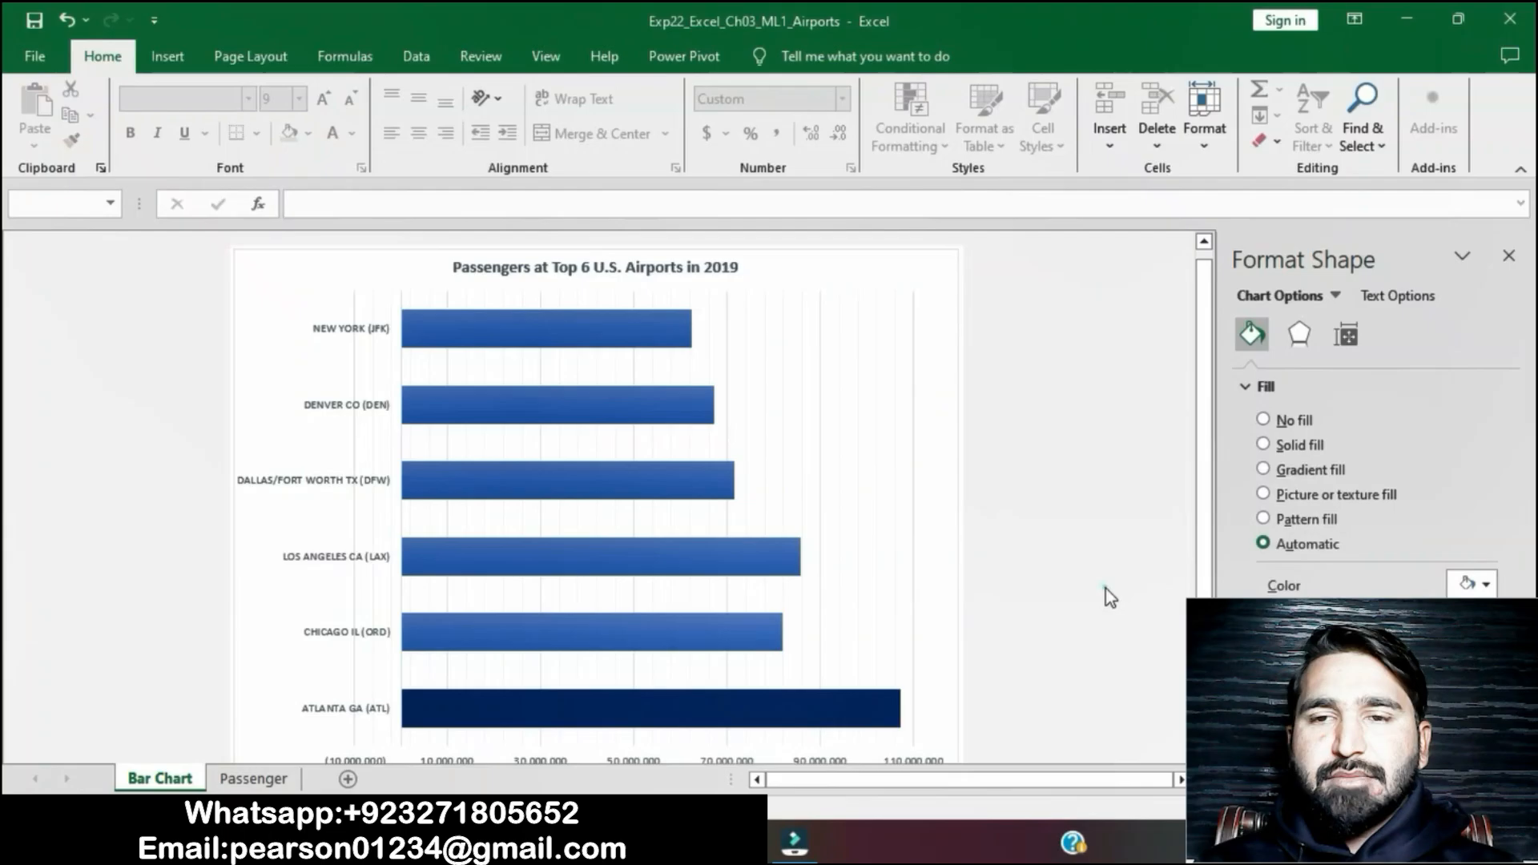
pyautogui.click(1510, 255)
# Switch to the Word instructions and remove the yellow highlight from step 11.
pyautogui.click(739, 843)
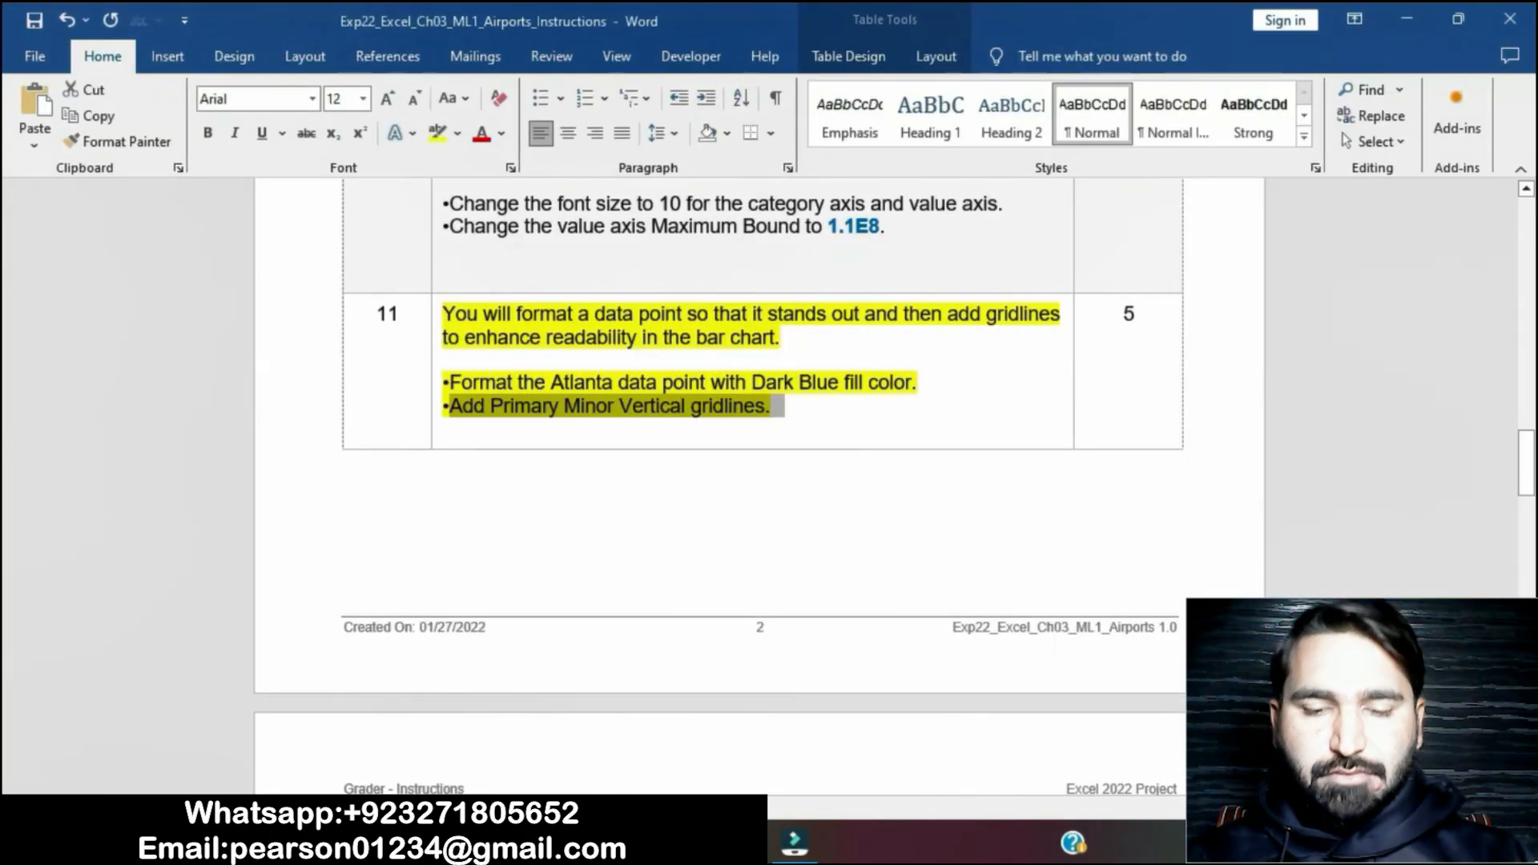
pyautogui.click(790, 432)
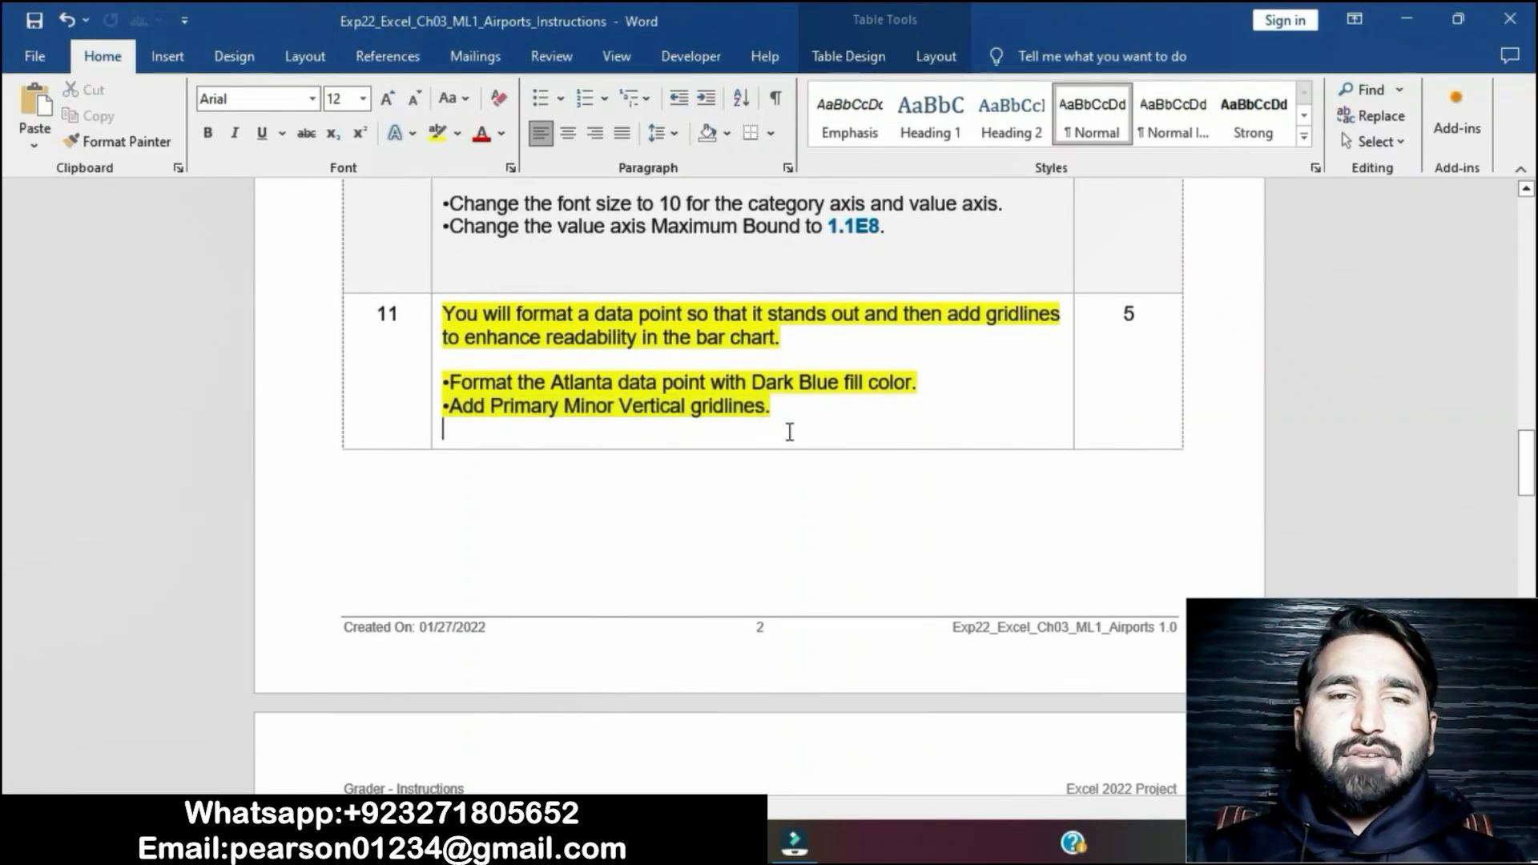
pyautogui.click(431, 321)
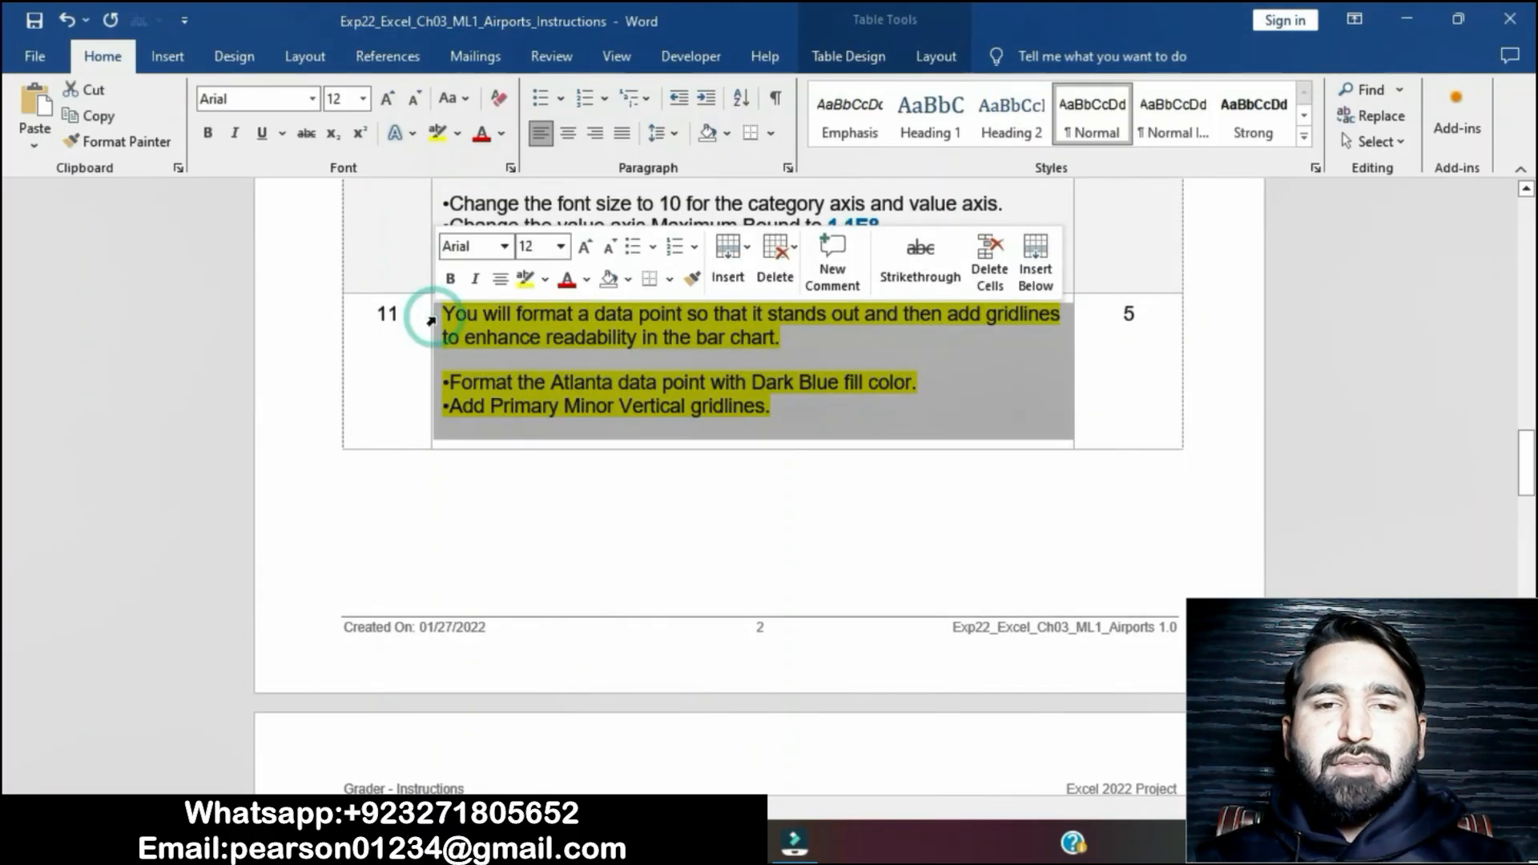
pyautogui.click(522, 290)
# Highlight step 12 of the instructions, about creating the line chart, in yellow.
pyautogui.scroll(-4, 623, 557)
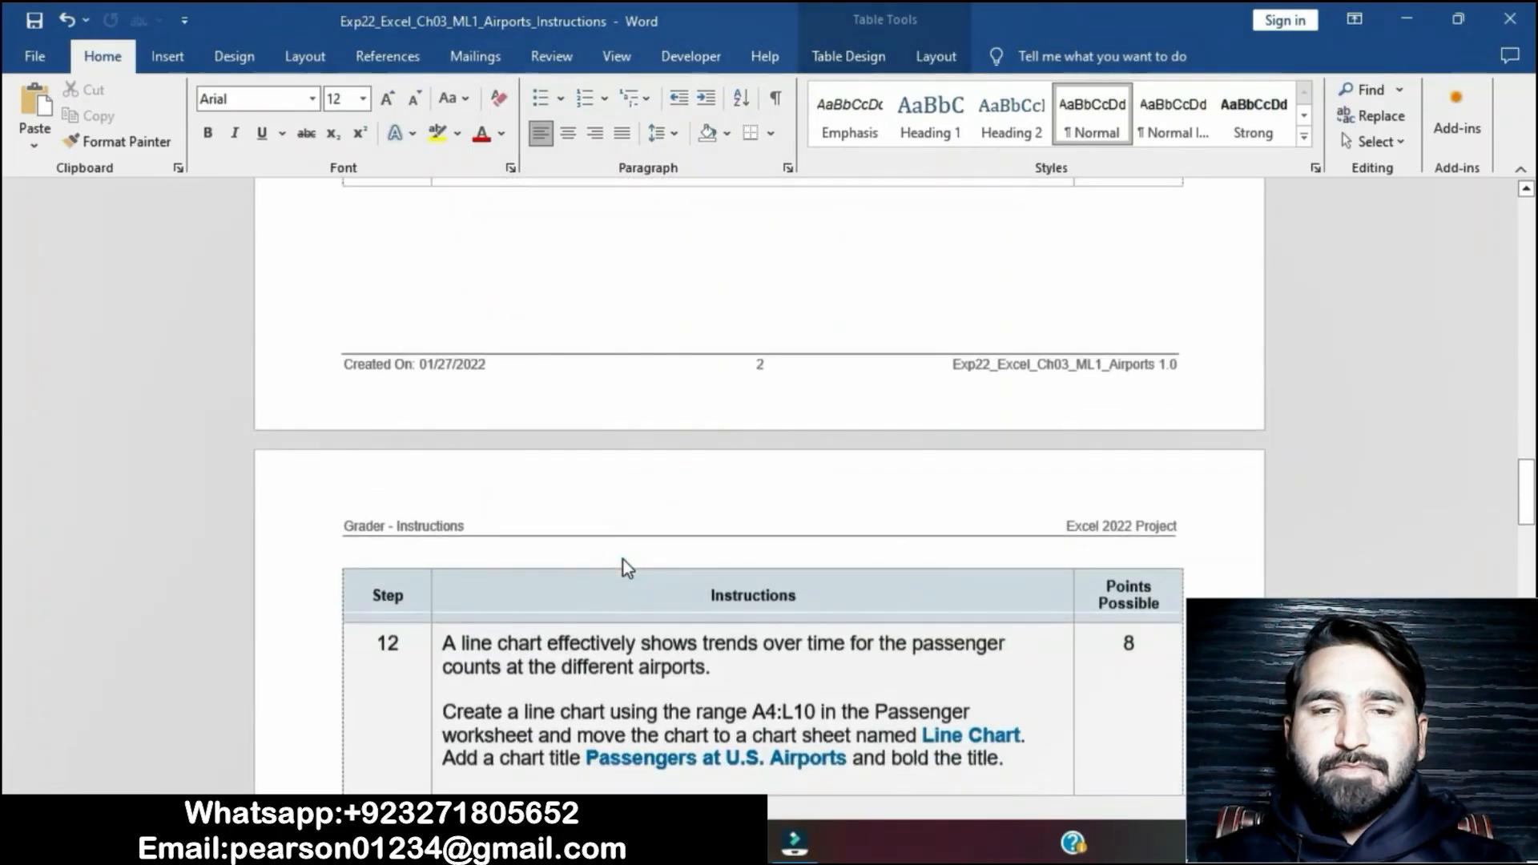
pyautogui.scroll(-2, 624, 565)
pyautogui.click(435, 503)
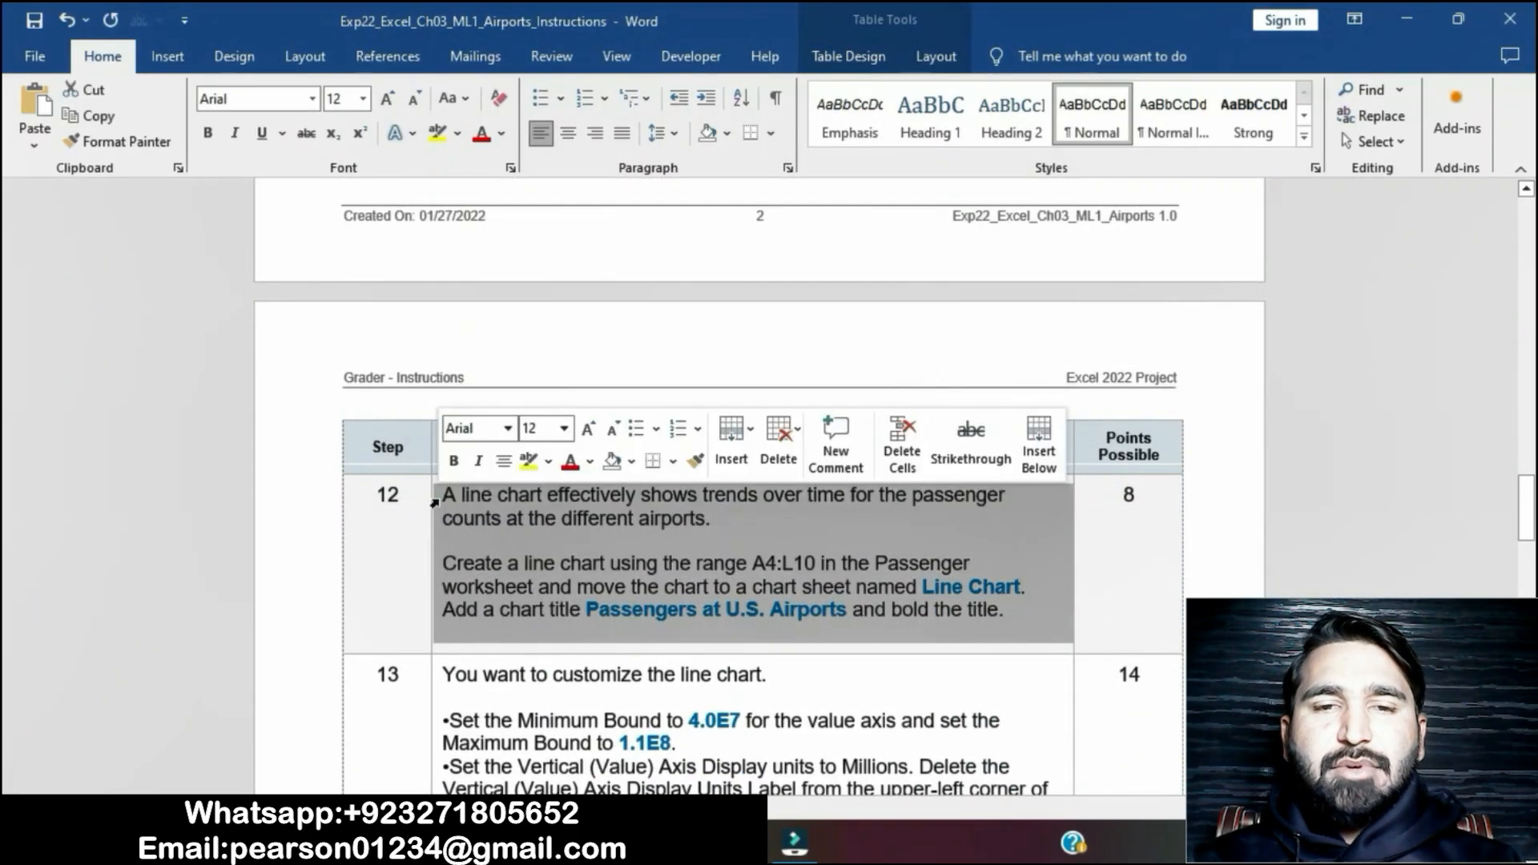
pyautogui.click(529, 463)
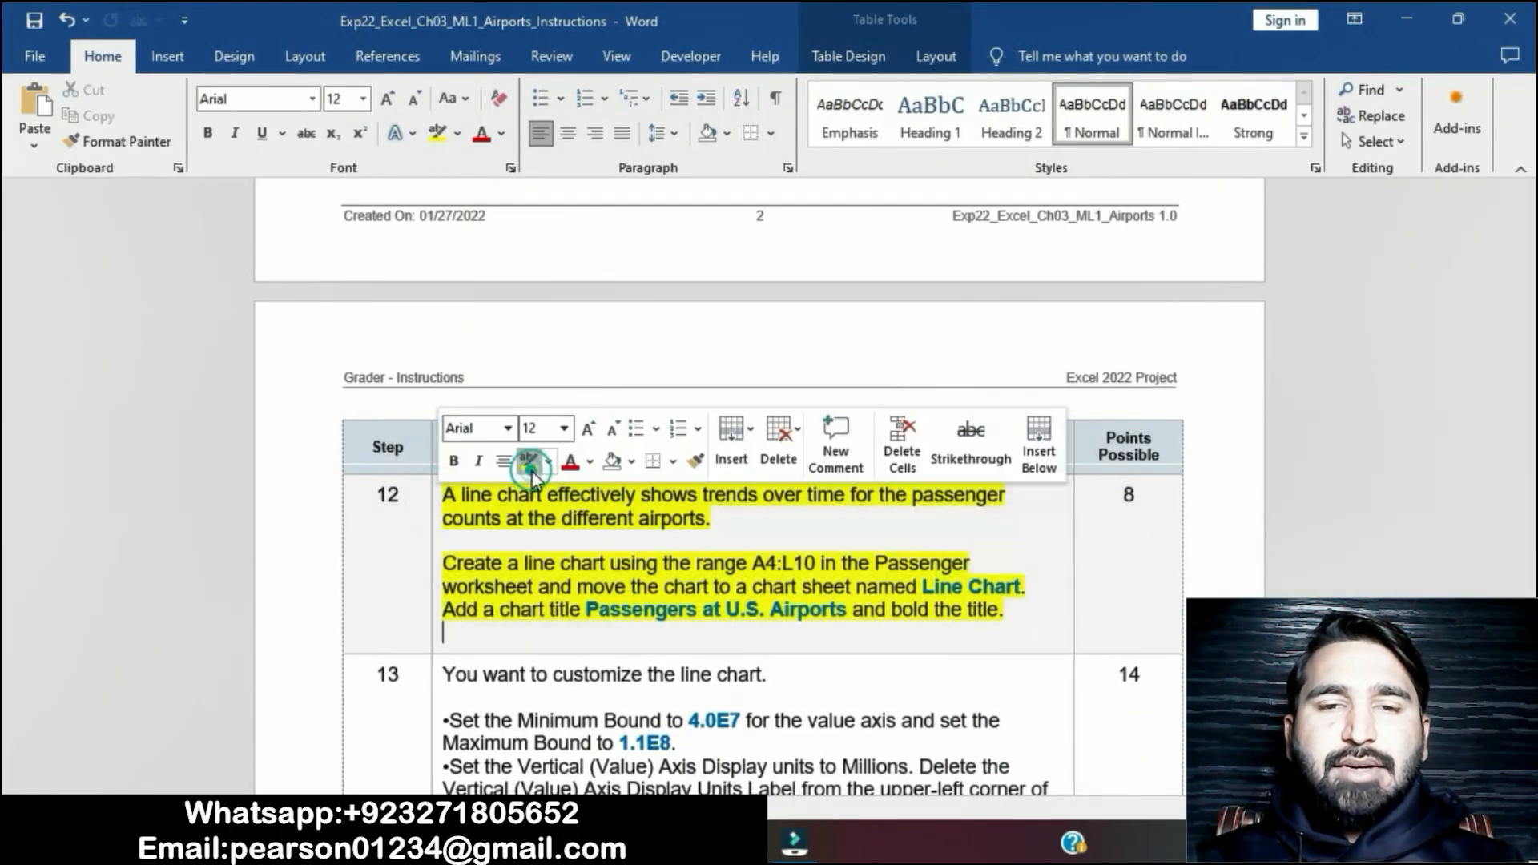
pyautogui.click(587, 575)
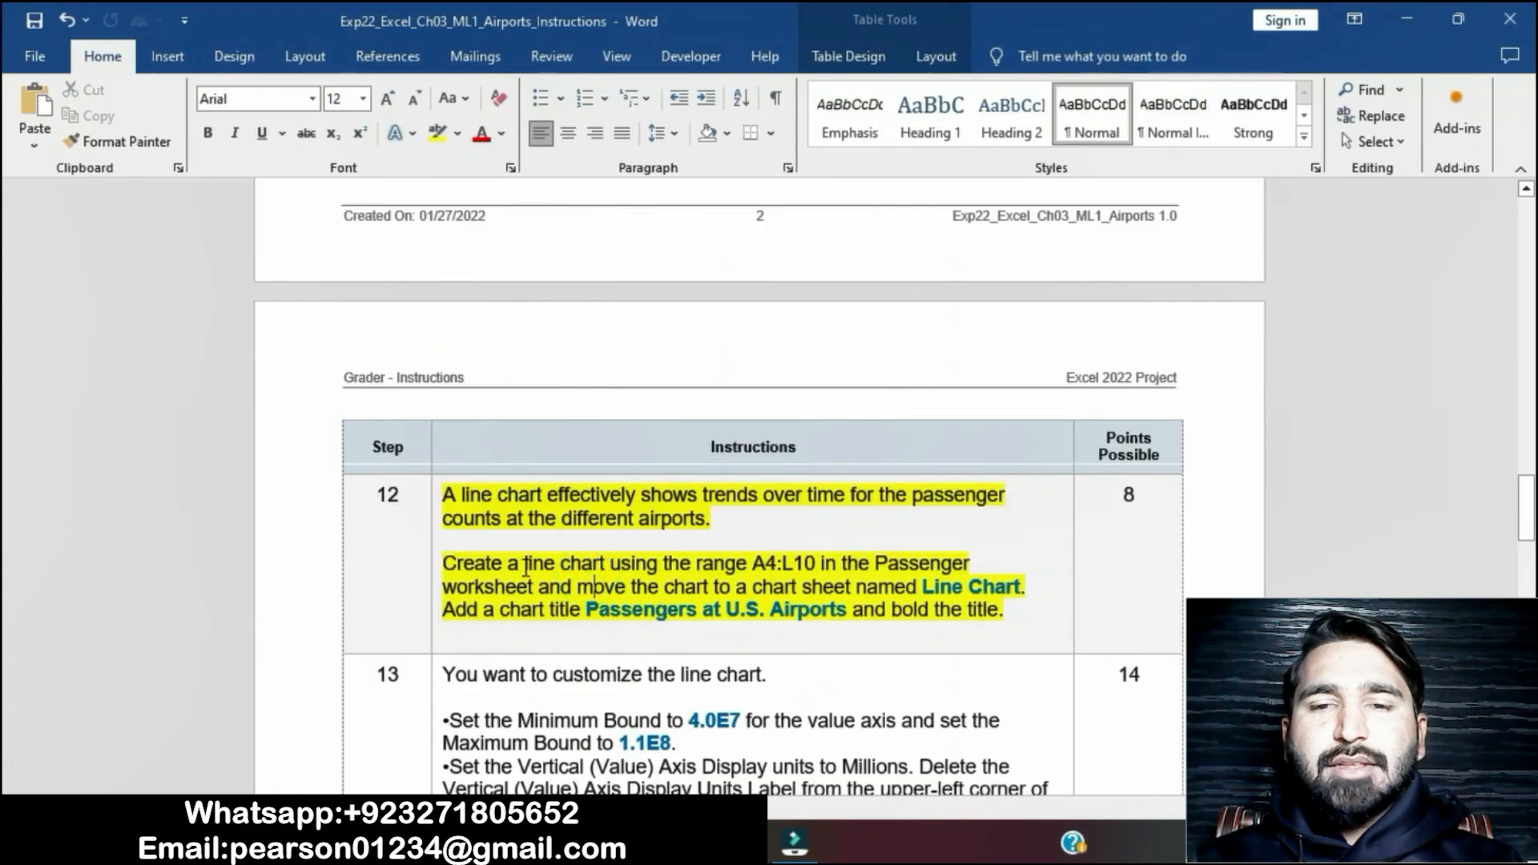
# Copy the range reference A4:L10 from step 12 and use it to select that range on Excel's Passenger worksheet.
pyautogui.moveTo(754, 563); pyautogui.dragTo(810, 566)
pyautogui.hotkey('ctrl', 'c')
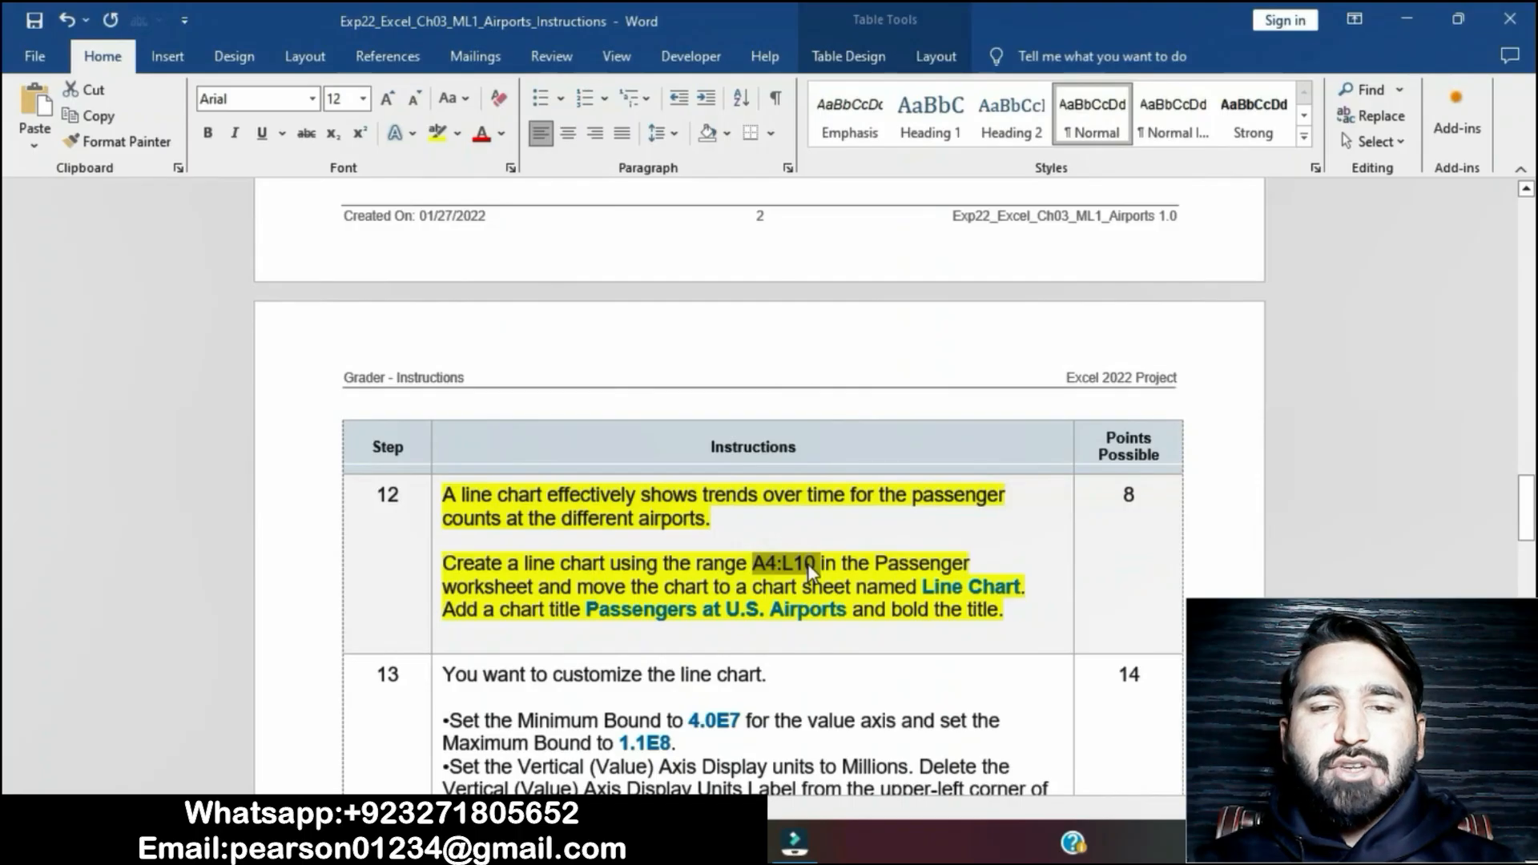
pyautogui.hotkey('alt', 'Tab')
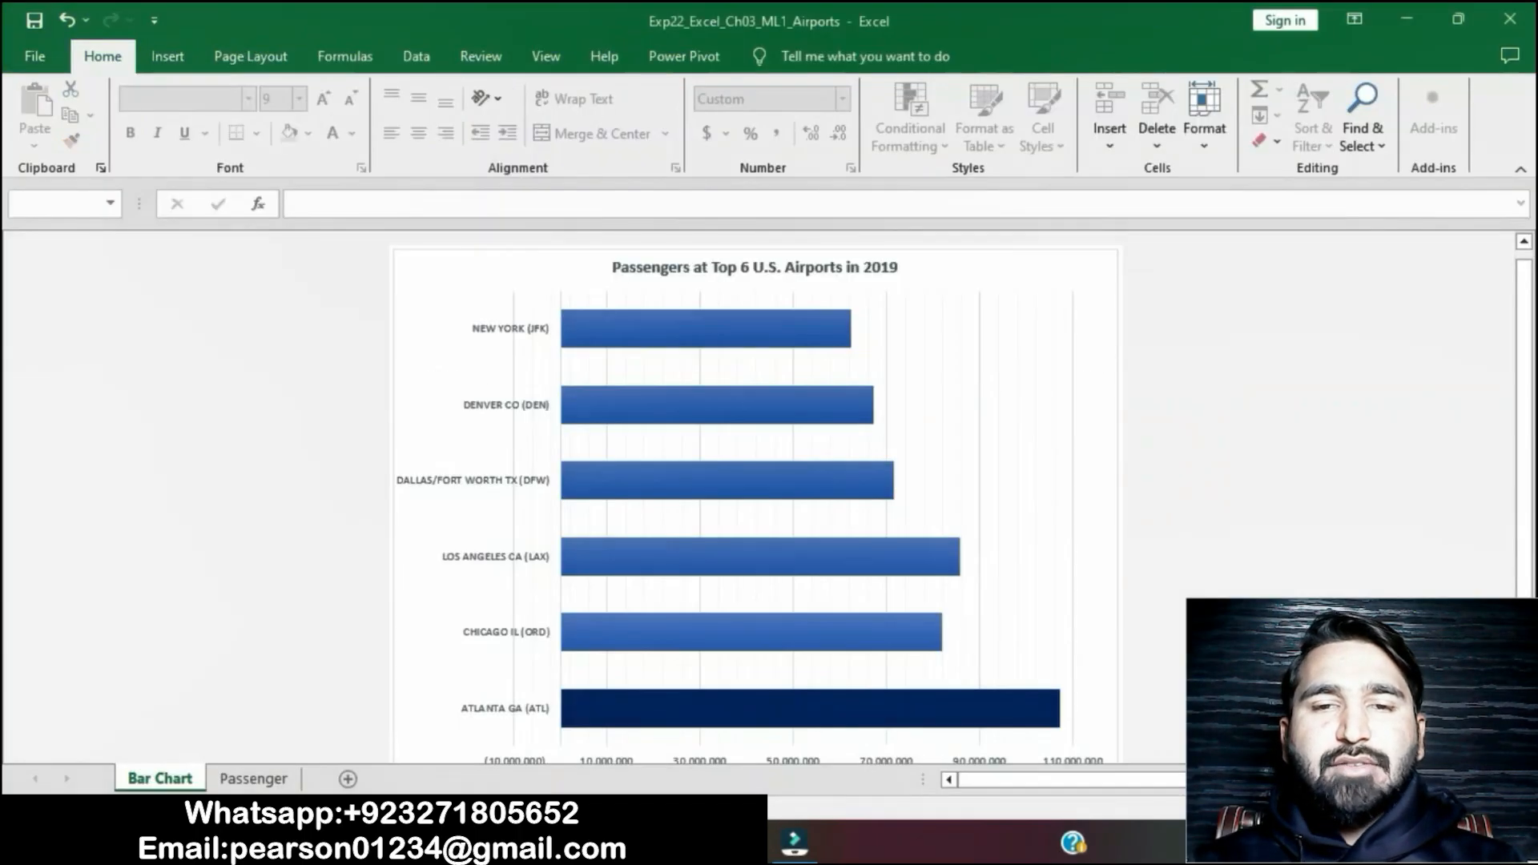
pyautogui.click(249, 788)
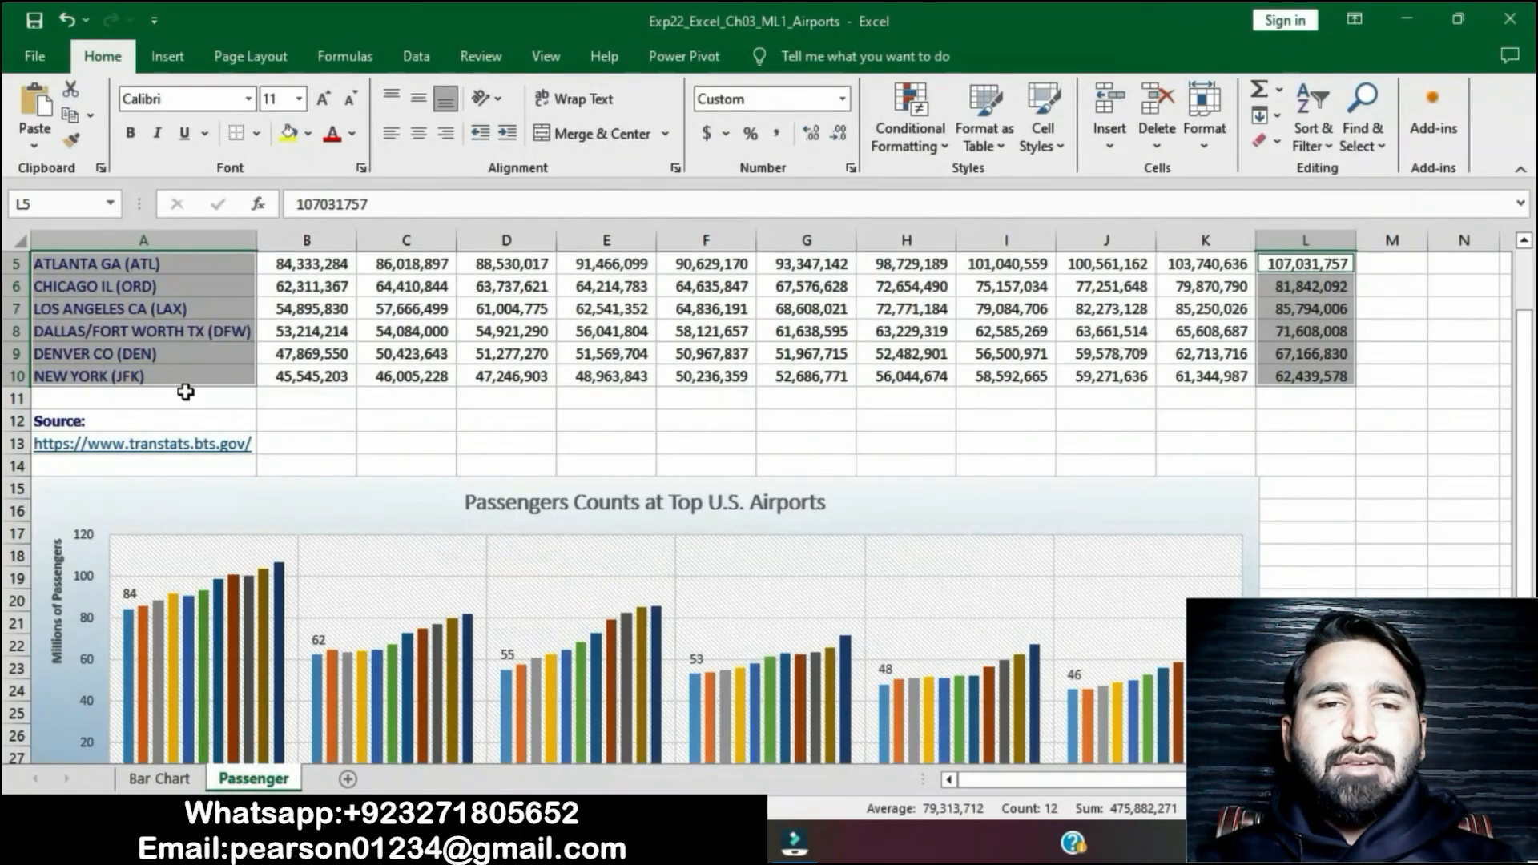
pyautogui.hotkey('ctrl', 'v')
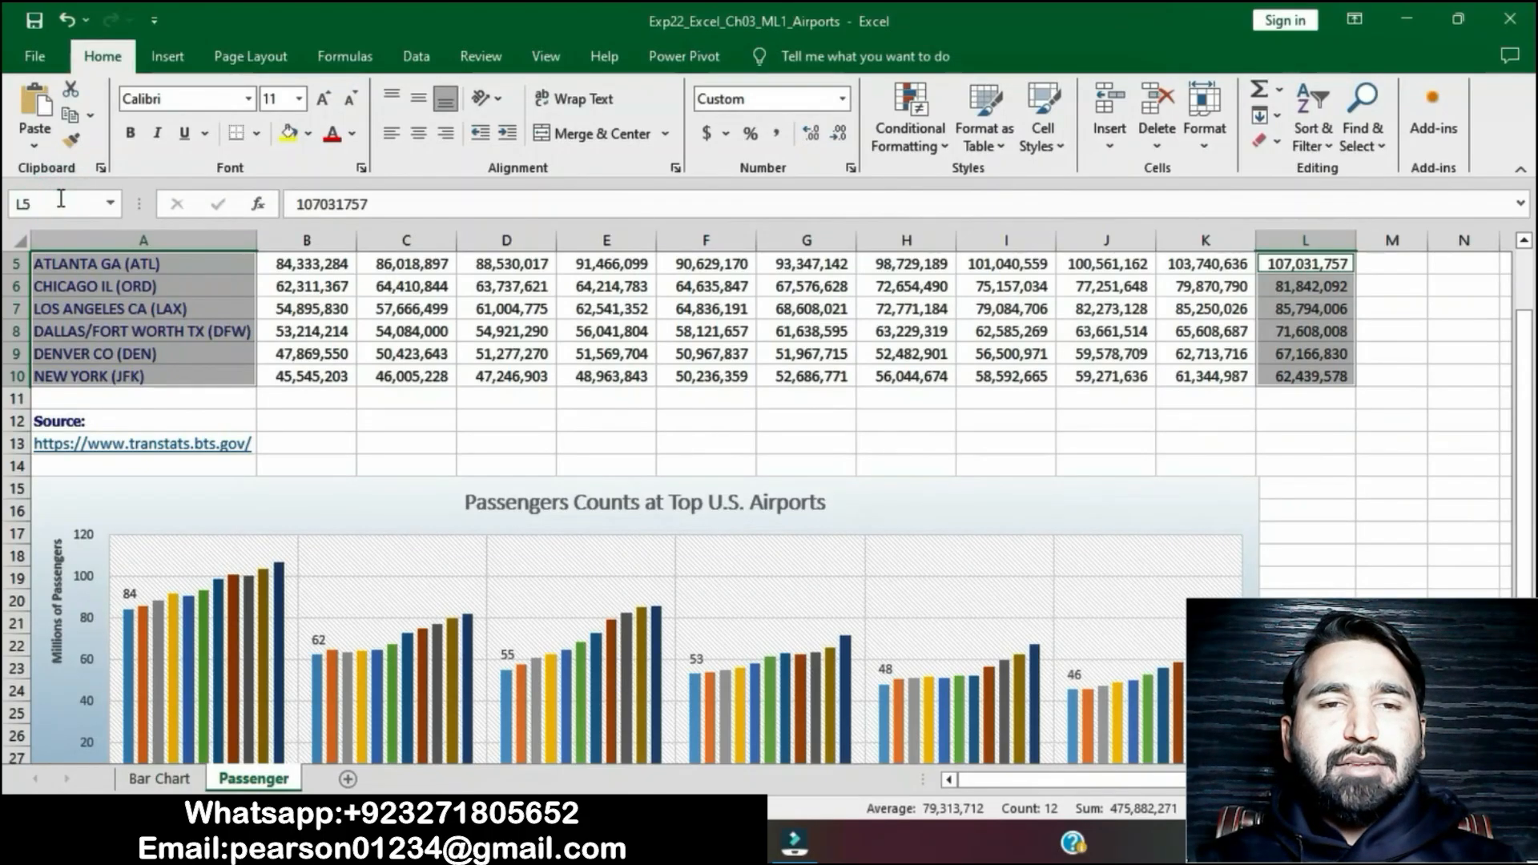
pyautogui.press('Return')
pyautogui.hotkey('alt', 'Tab')
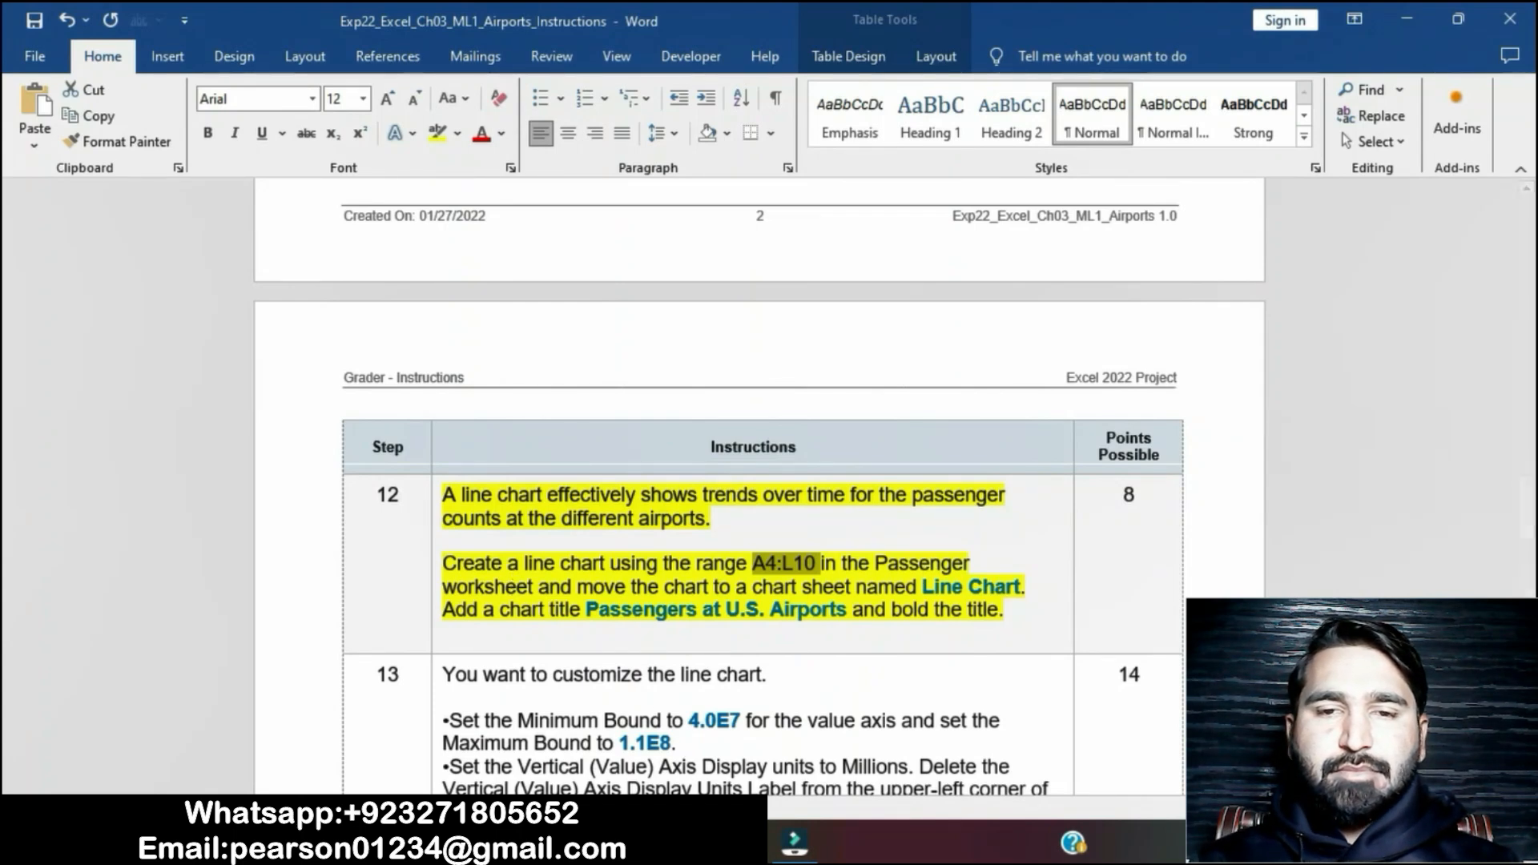
pyautogui.hotkey('alt', 'Tab')
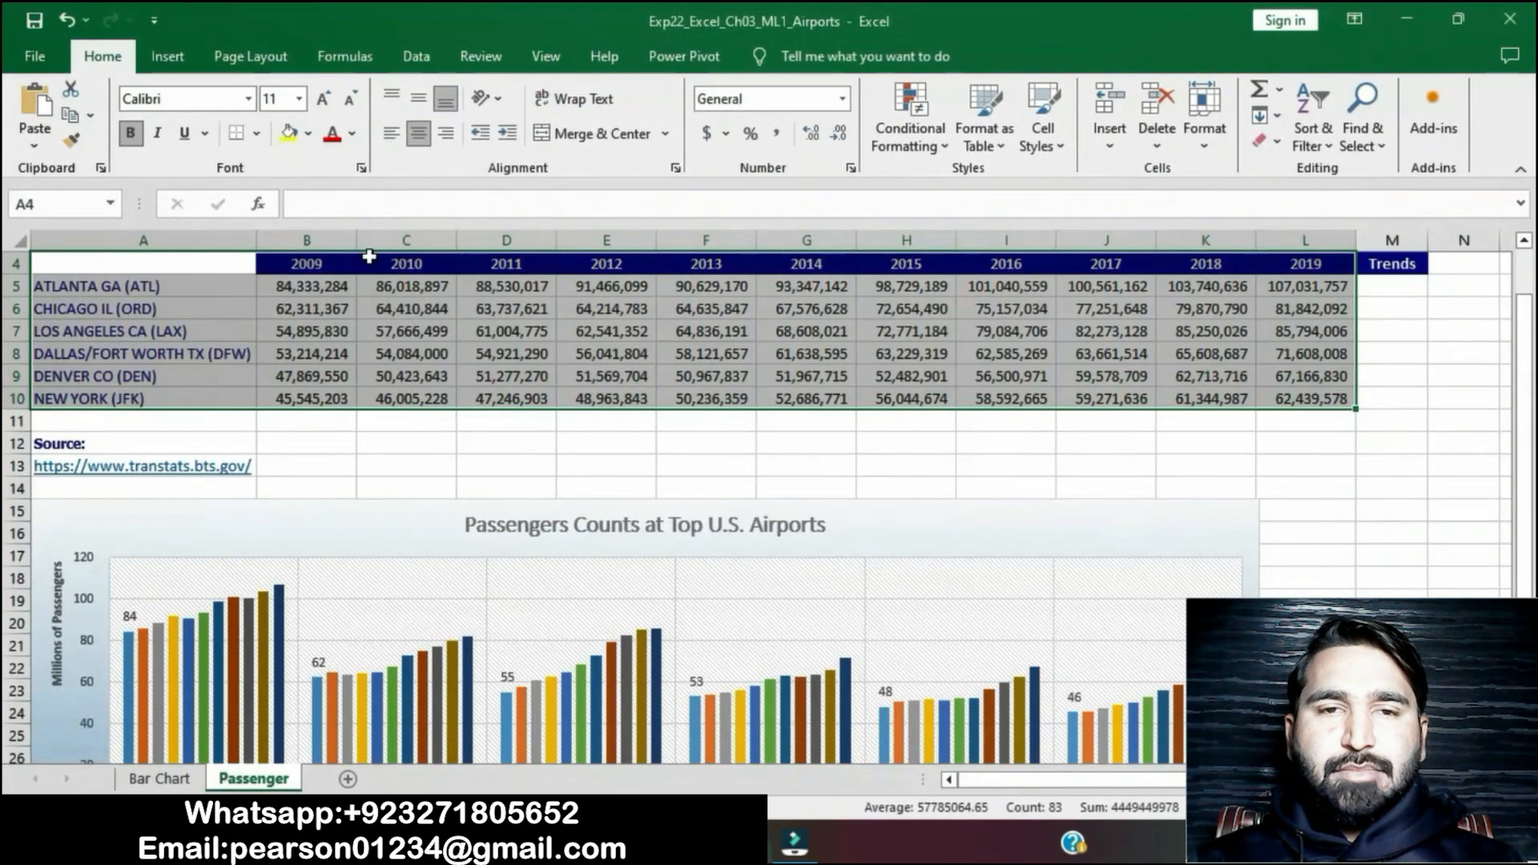
# Insert a basic Line chart from the selected passenger data, with the years along the category axis.
pyautogui.click(171, 63)
pyautogui.click(705, 167)
pyautogui.click(602, 128)
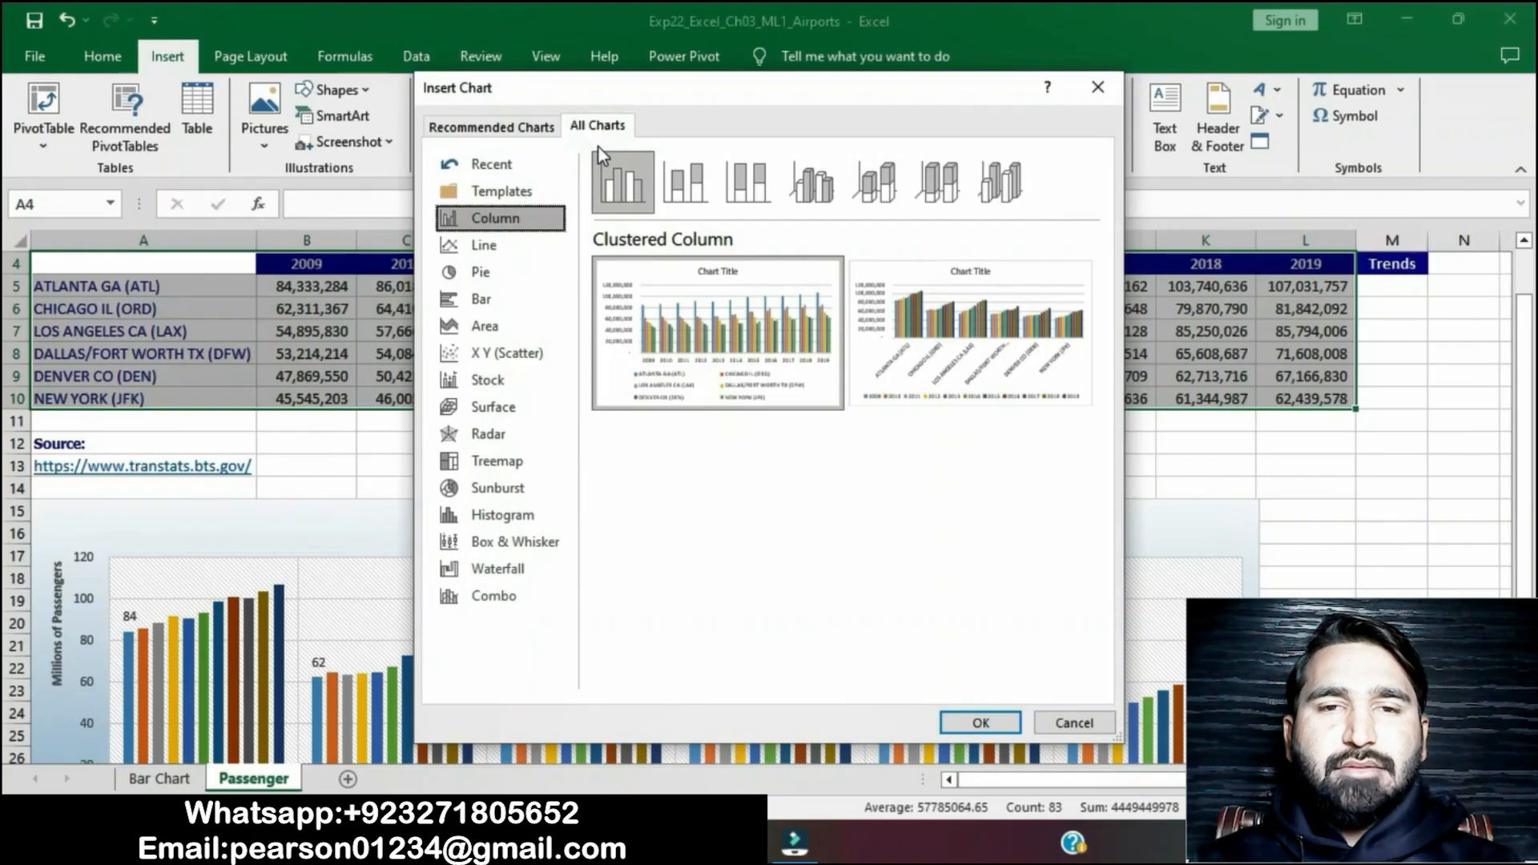
pyautogui.click(498, 247)
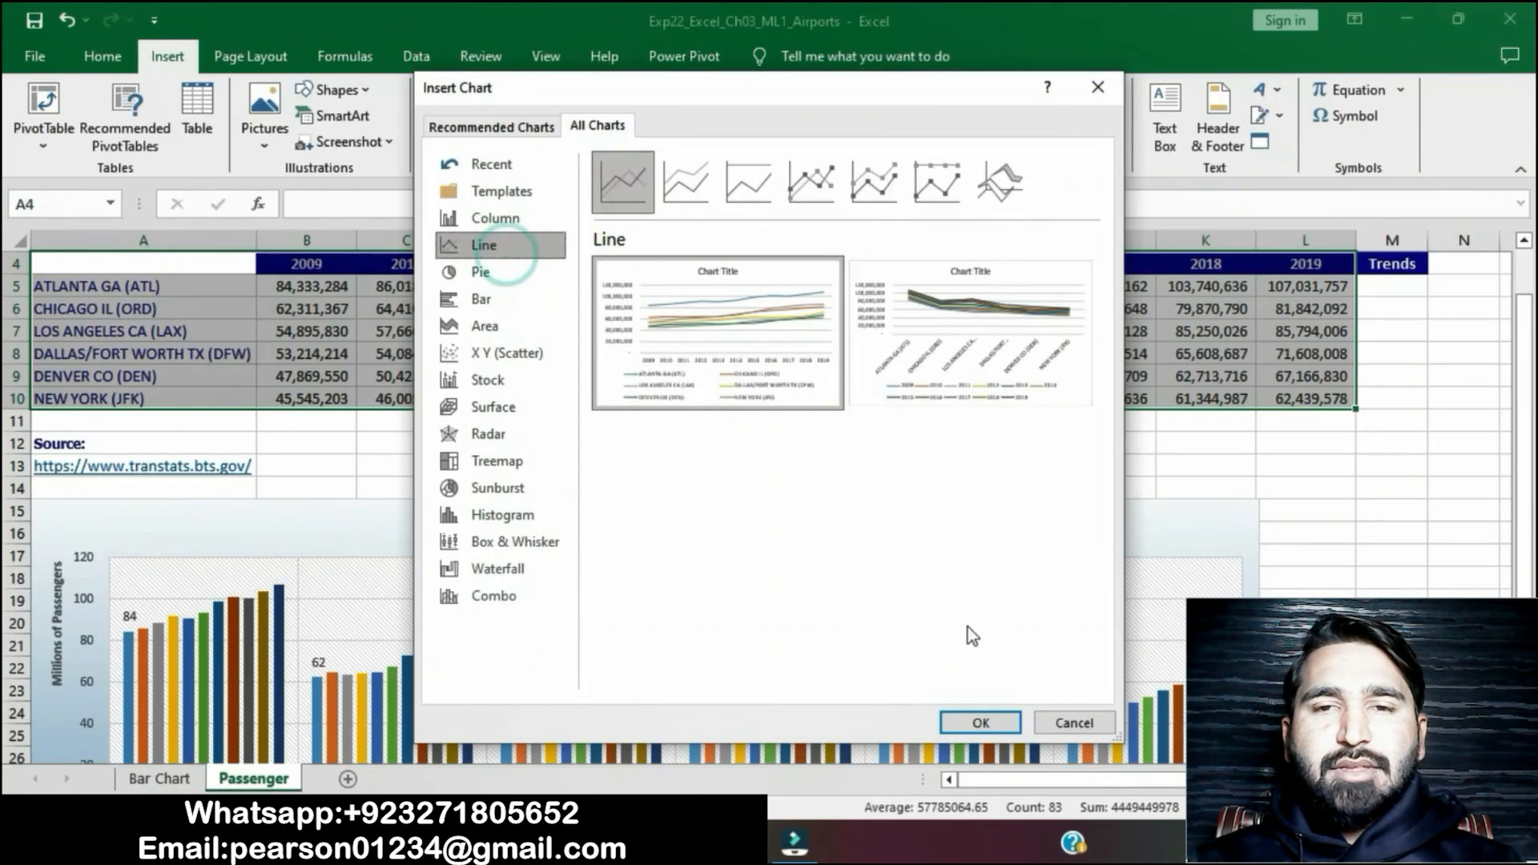
pyautogui.click(980, 722)
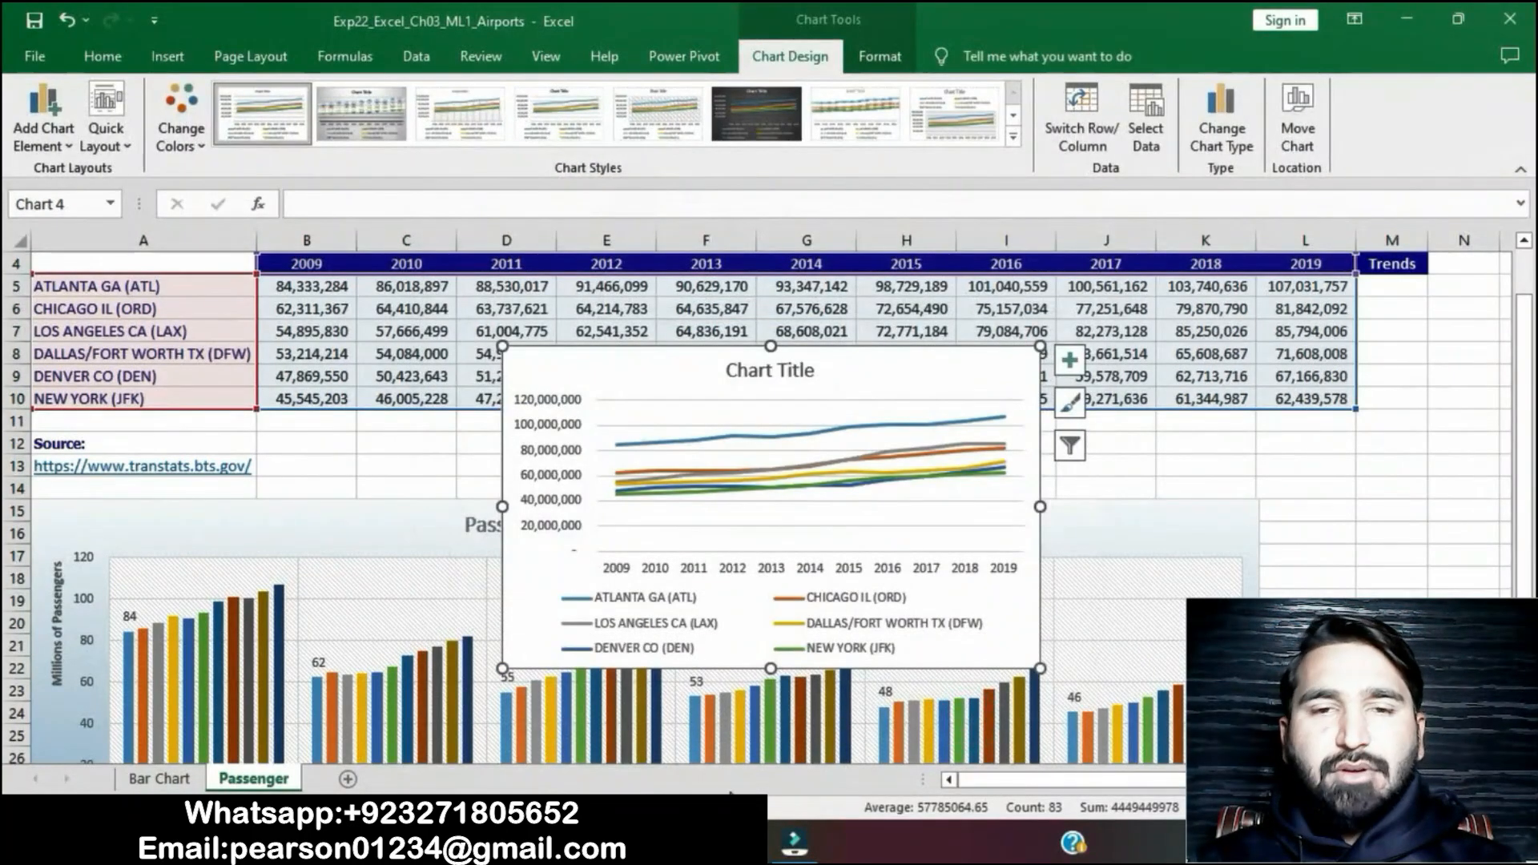
# Switch to the Word instructions and copy the chart sheet name Line Chart from step 12.
pyautogui.click(712, 842)
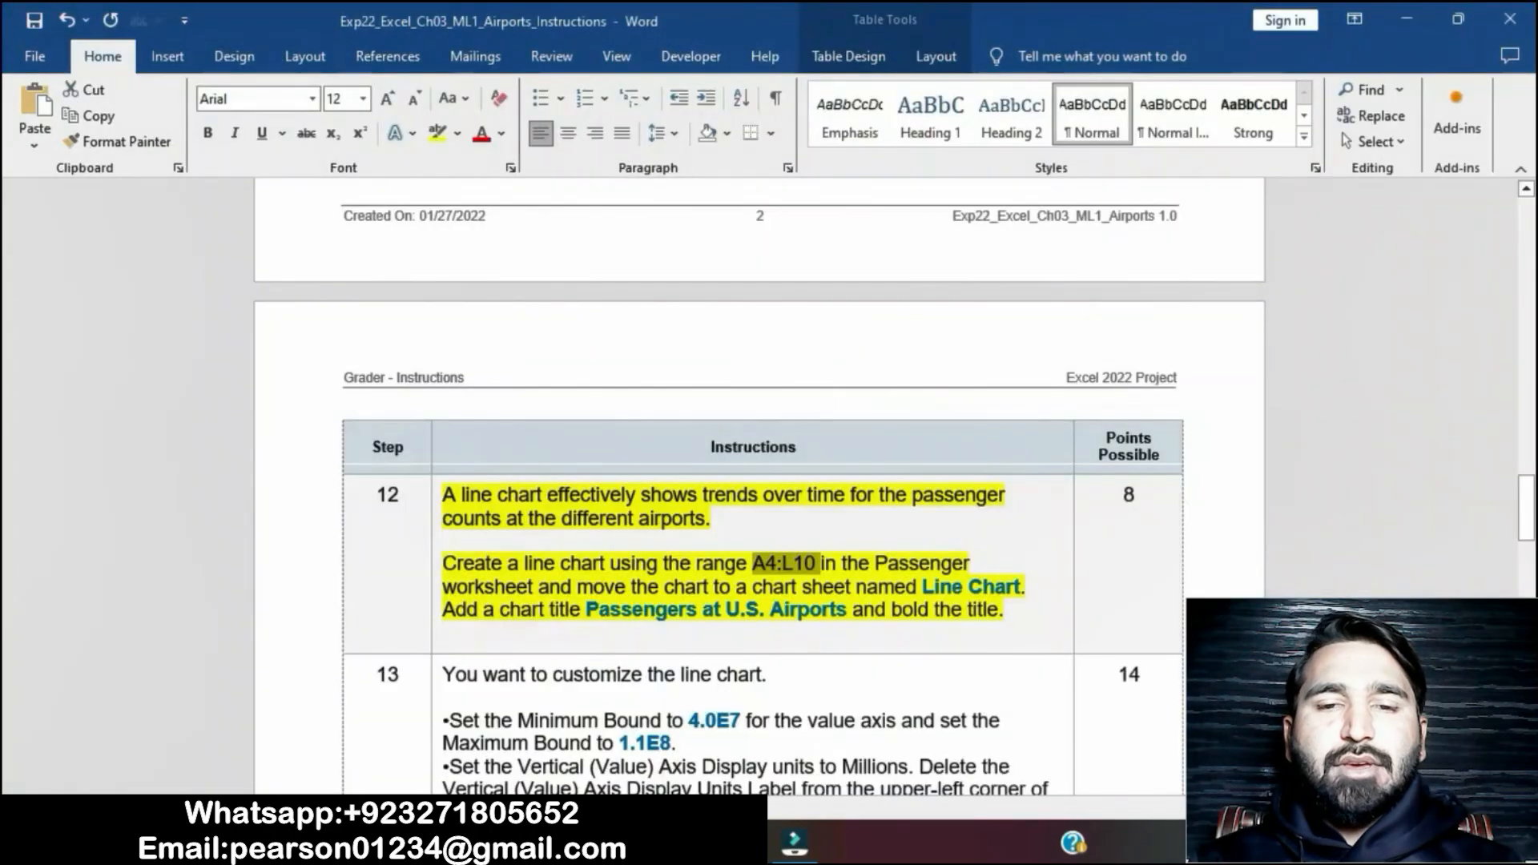
pyautogui.click(860, 567)
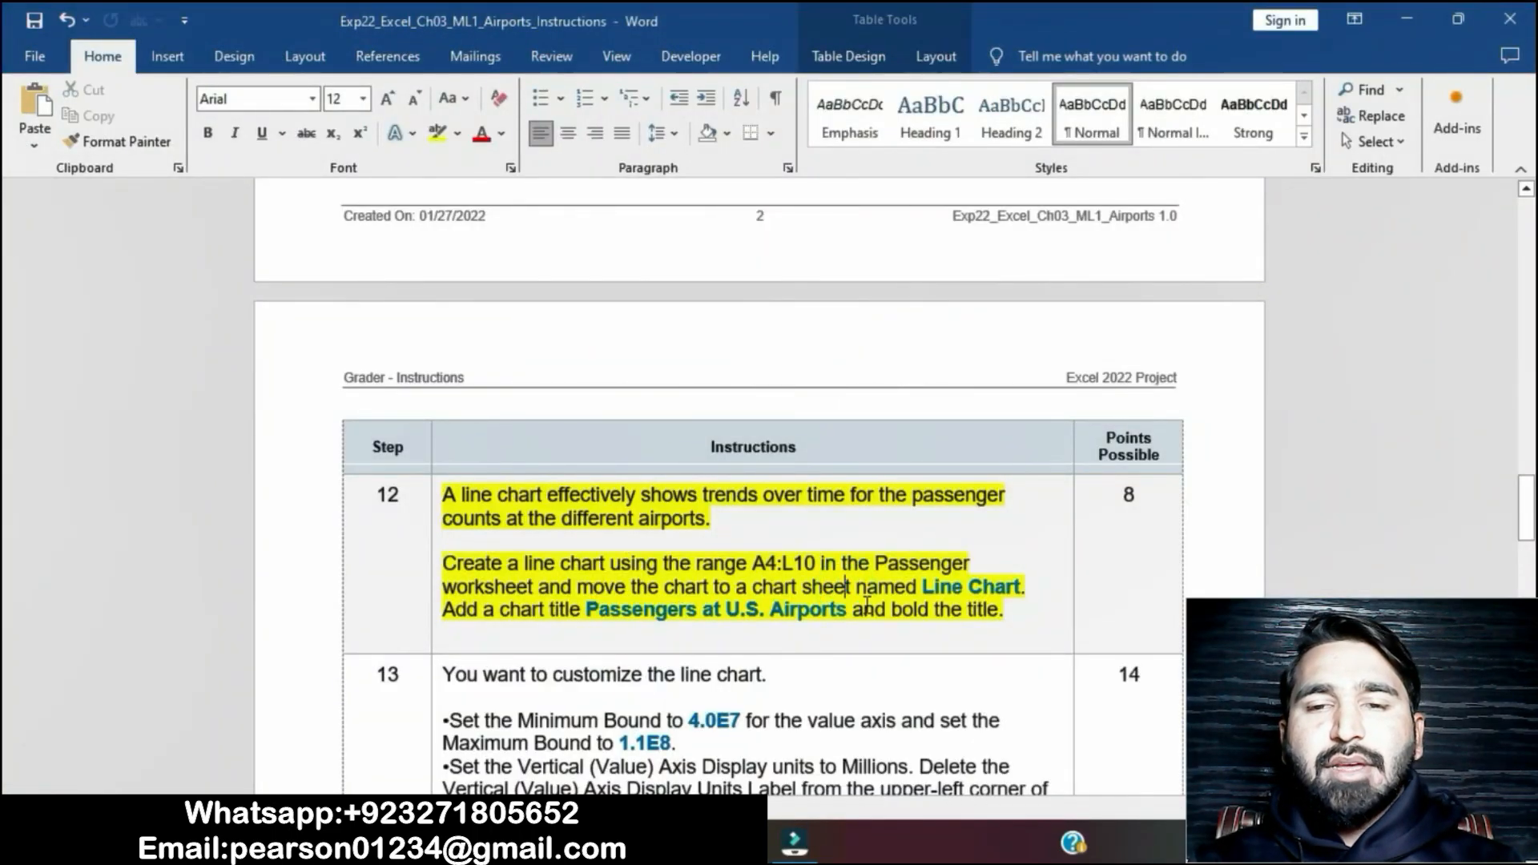
pyautogui.moveTo(923, 588); pyautogui.dragTo(1023, 589)
pyautogui.hotkey('ctrl', 'c')
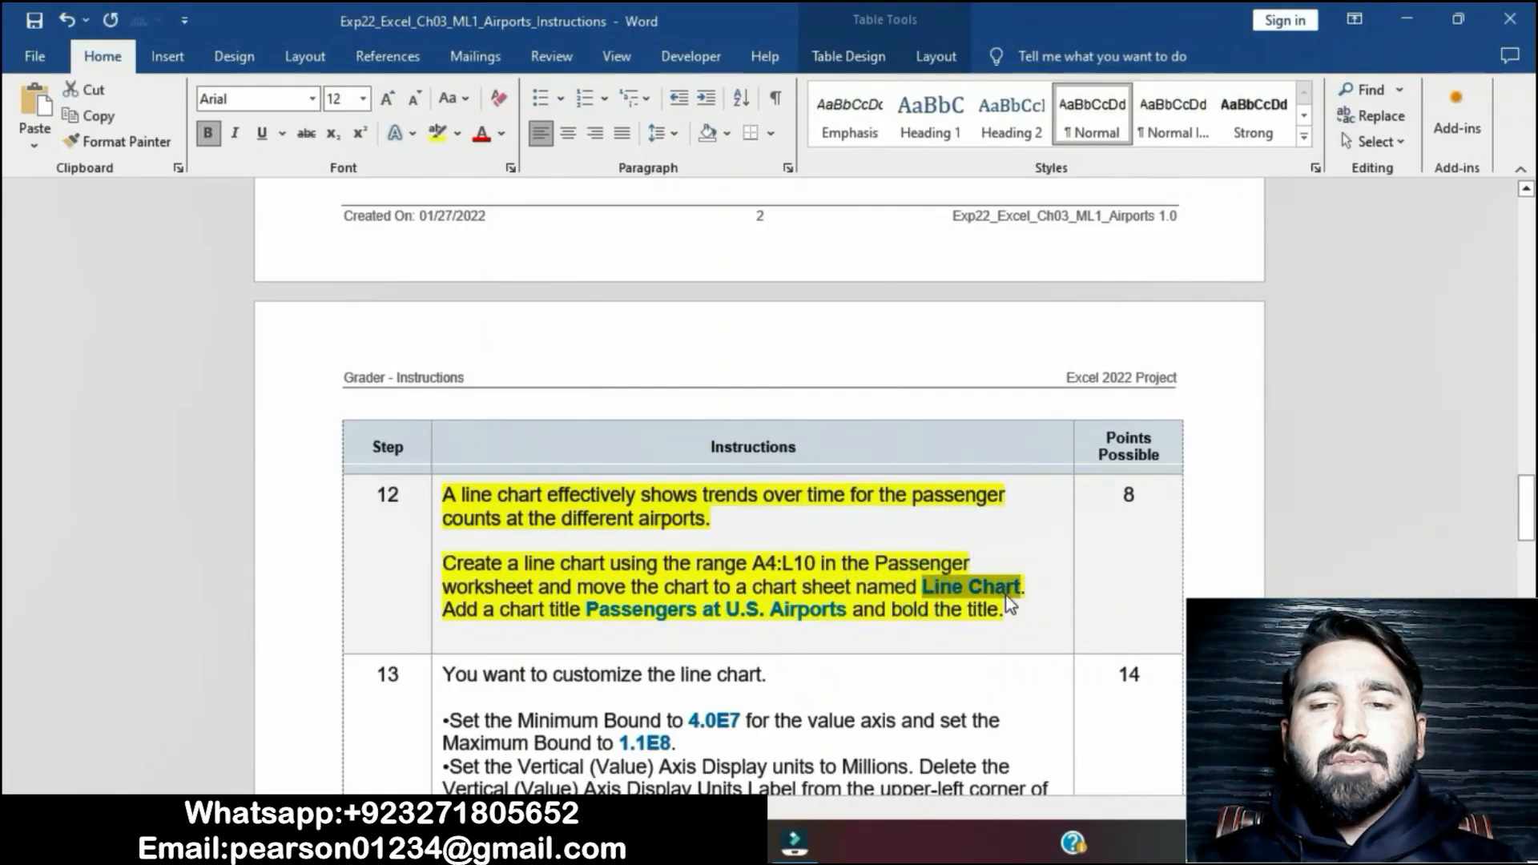
# Return to Excel and move the new line chart to a new chart sheet named Line Chart.
pyautogui.hotkey('alt', 'Tab')
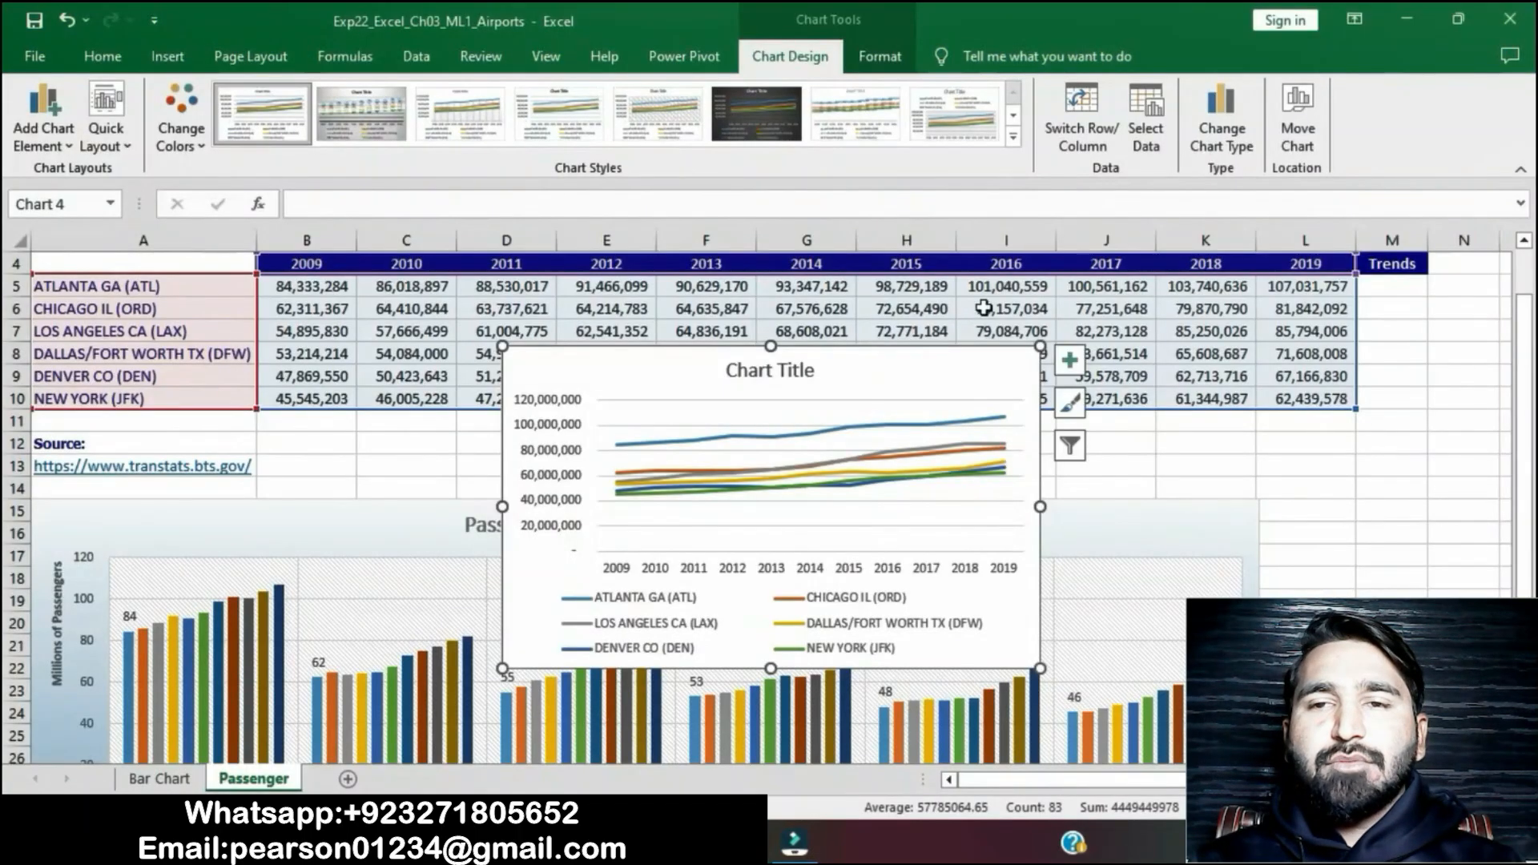
pyautogui.click(1298, 120)
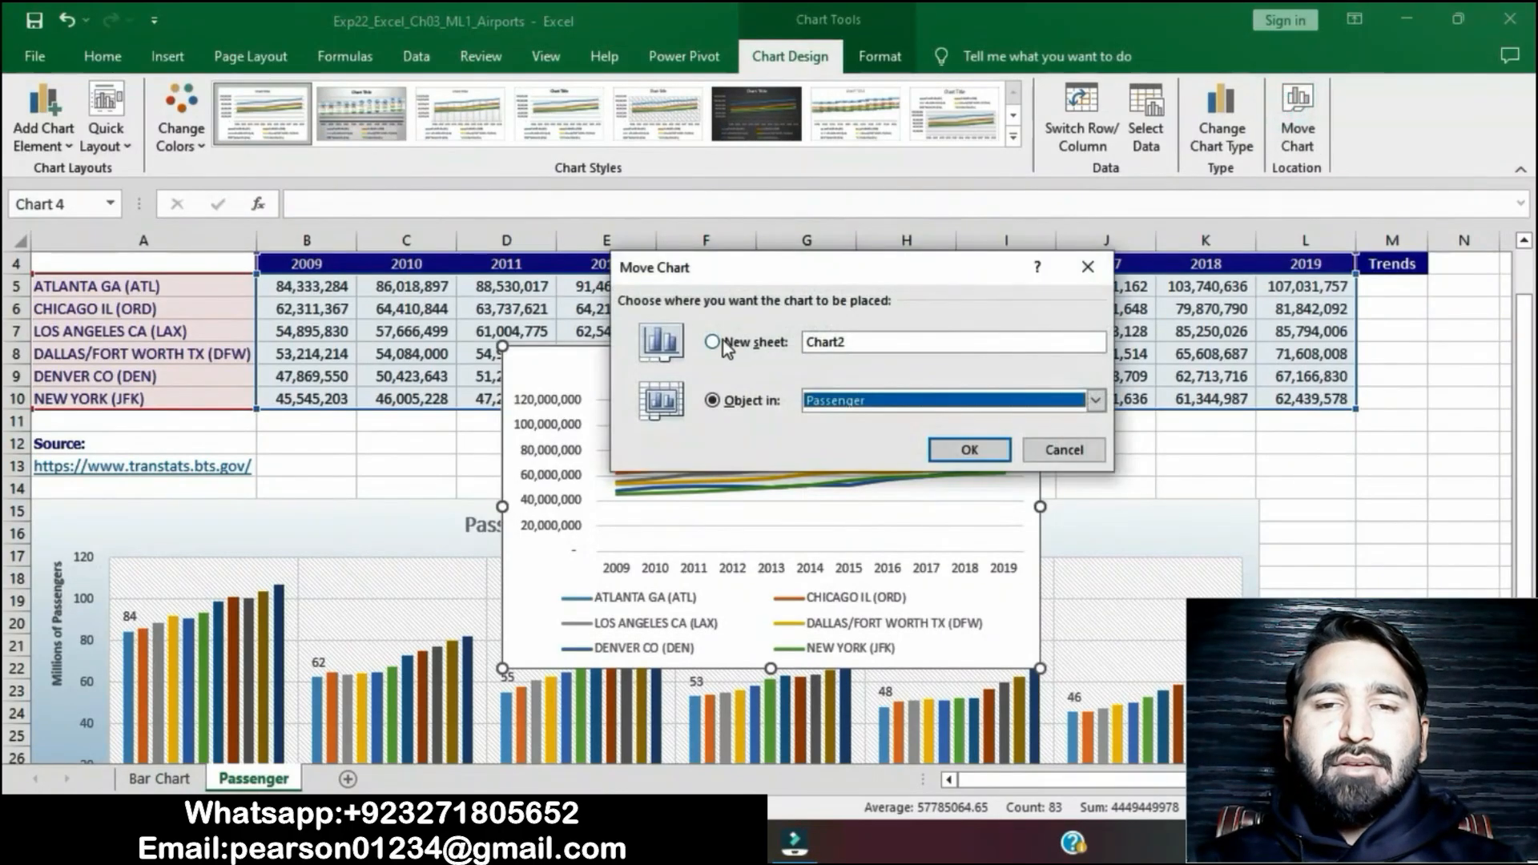
pyautogui.click(720, 343)
pyautogui.hotkey('ctrl', 'v')
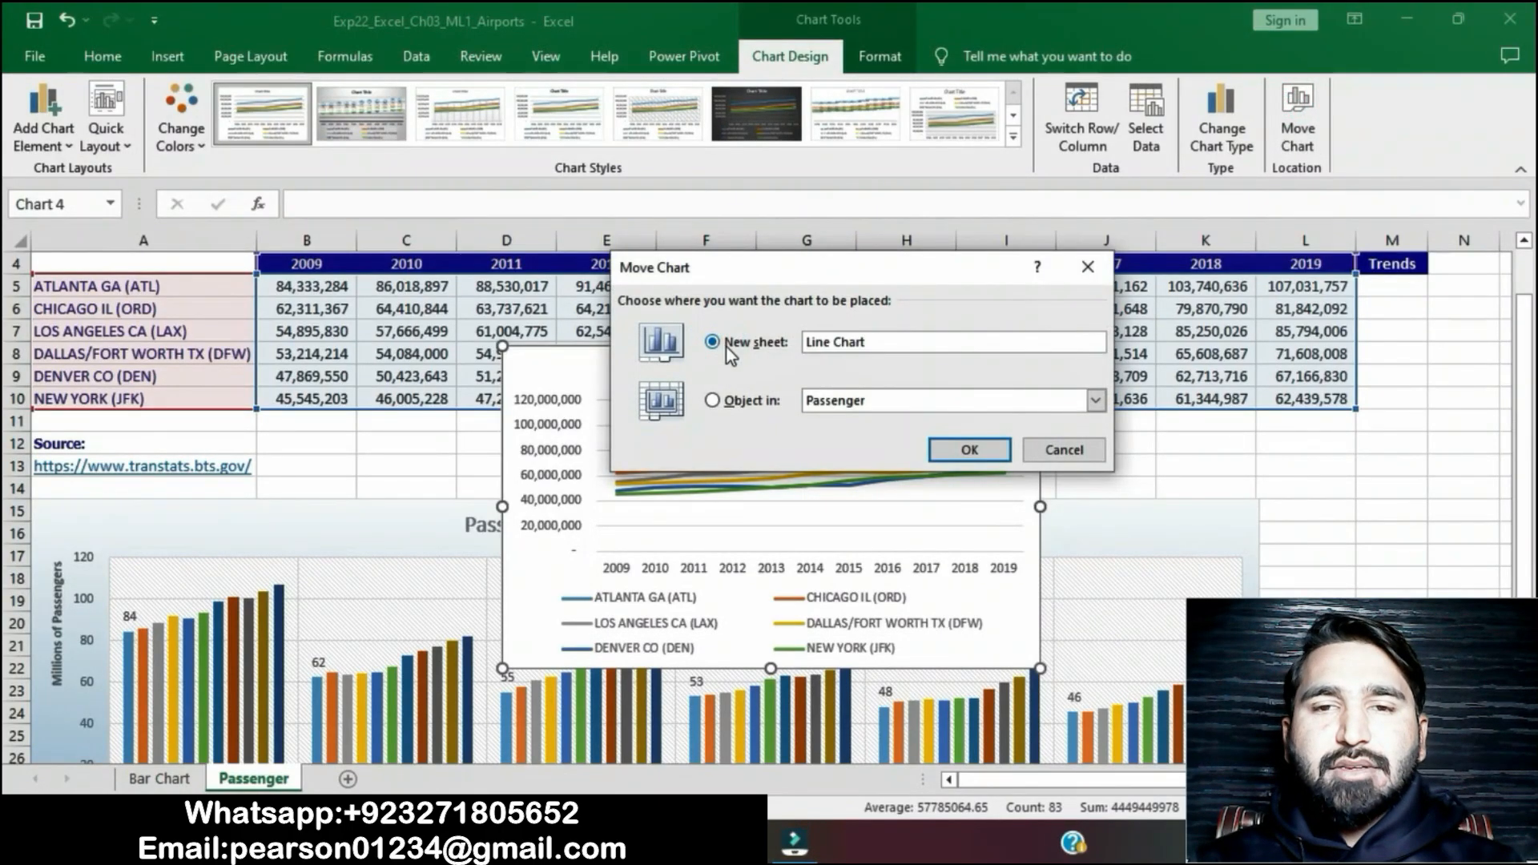
pyautogui.click(970, 449)
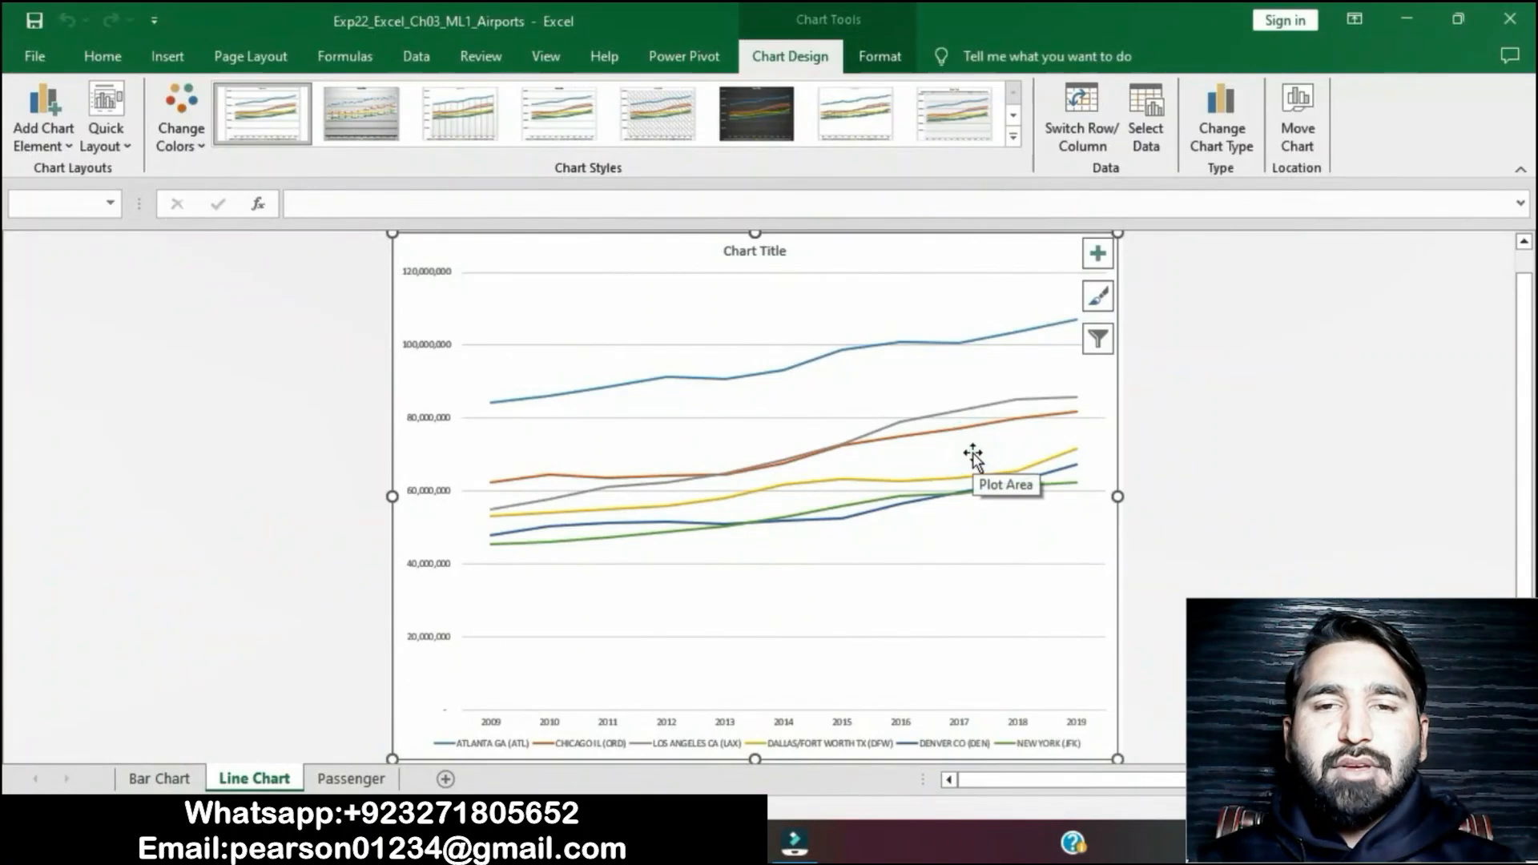
# Copy the bold text Passengers at U.S. Airports from step 12 in Word and replace the Excel line chart's title with it.
pyautogui.hotkey('alt', 'Tab')
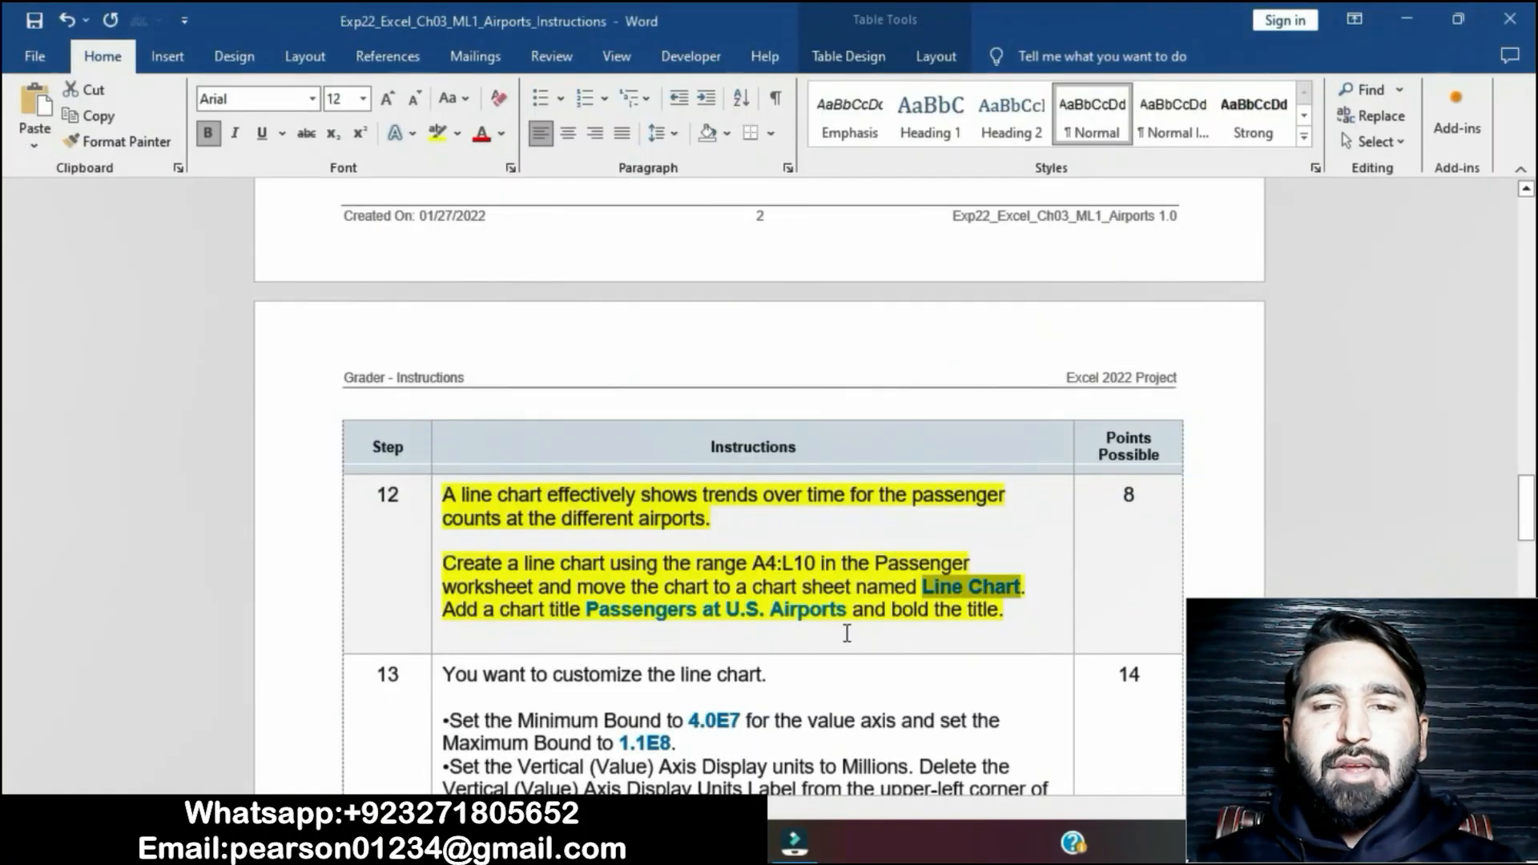
pyautogui.moveTo(590, 614); pyautogui.dragTo(850, 615)
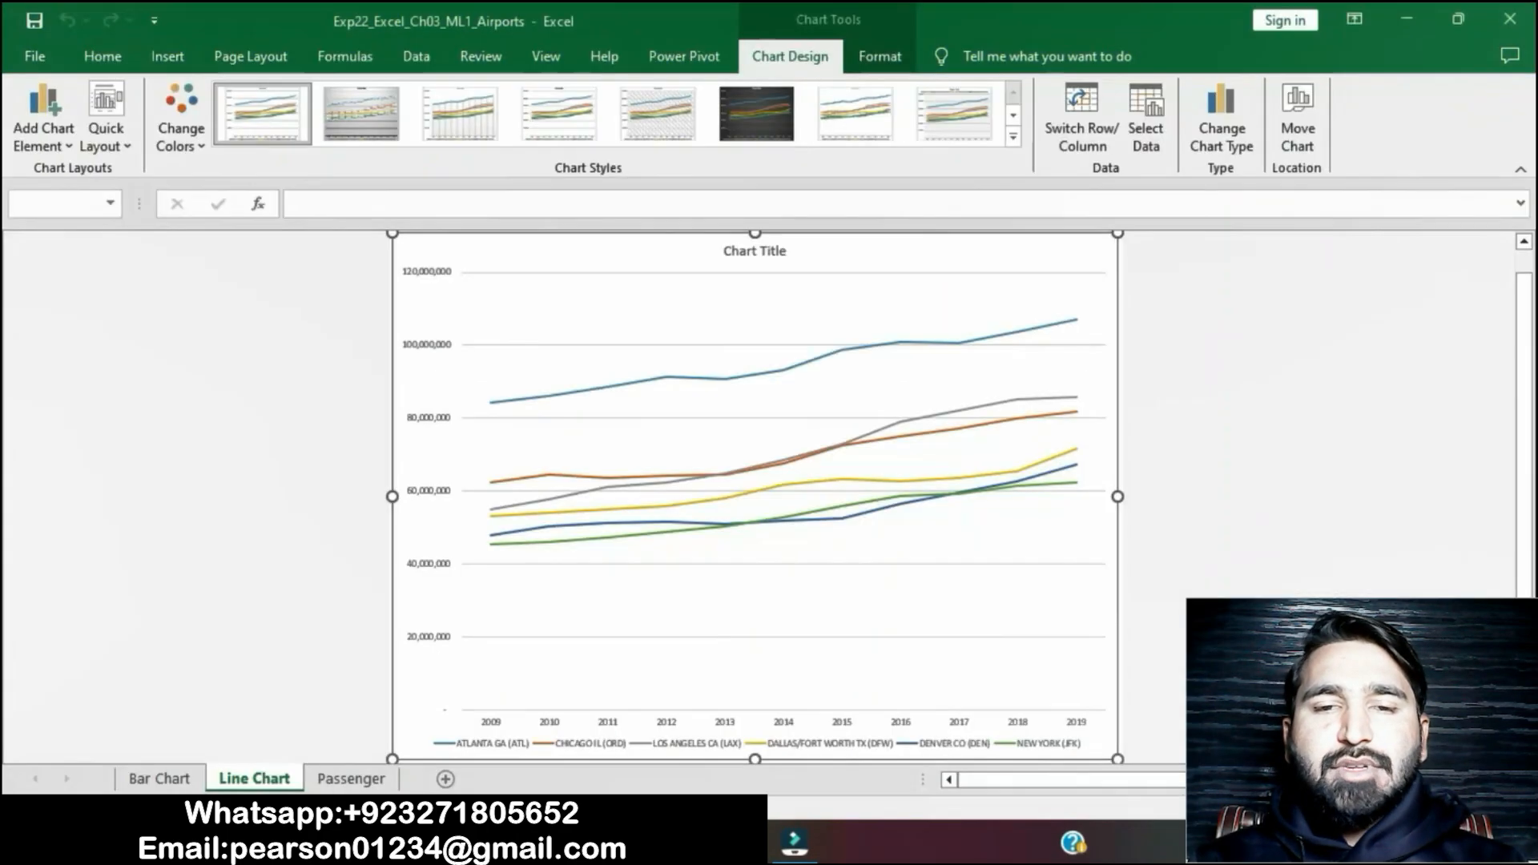
pyautogui.hotkey('alt', 'Tab')
pyautogui.click(774, 253)
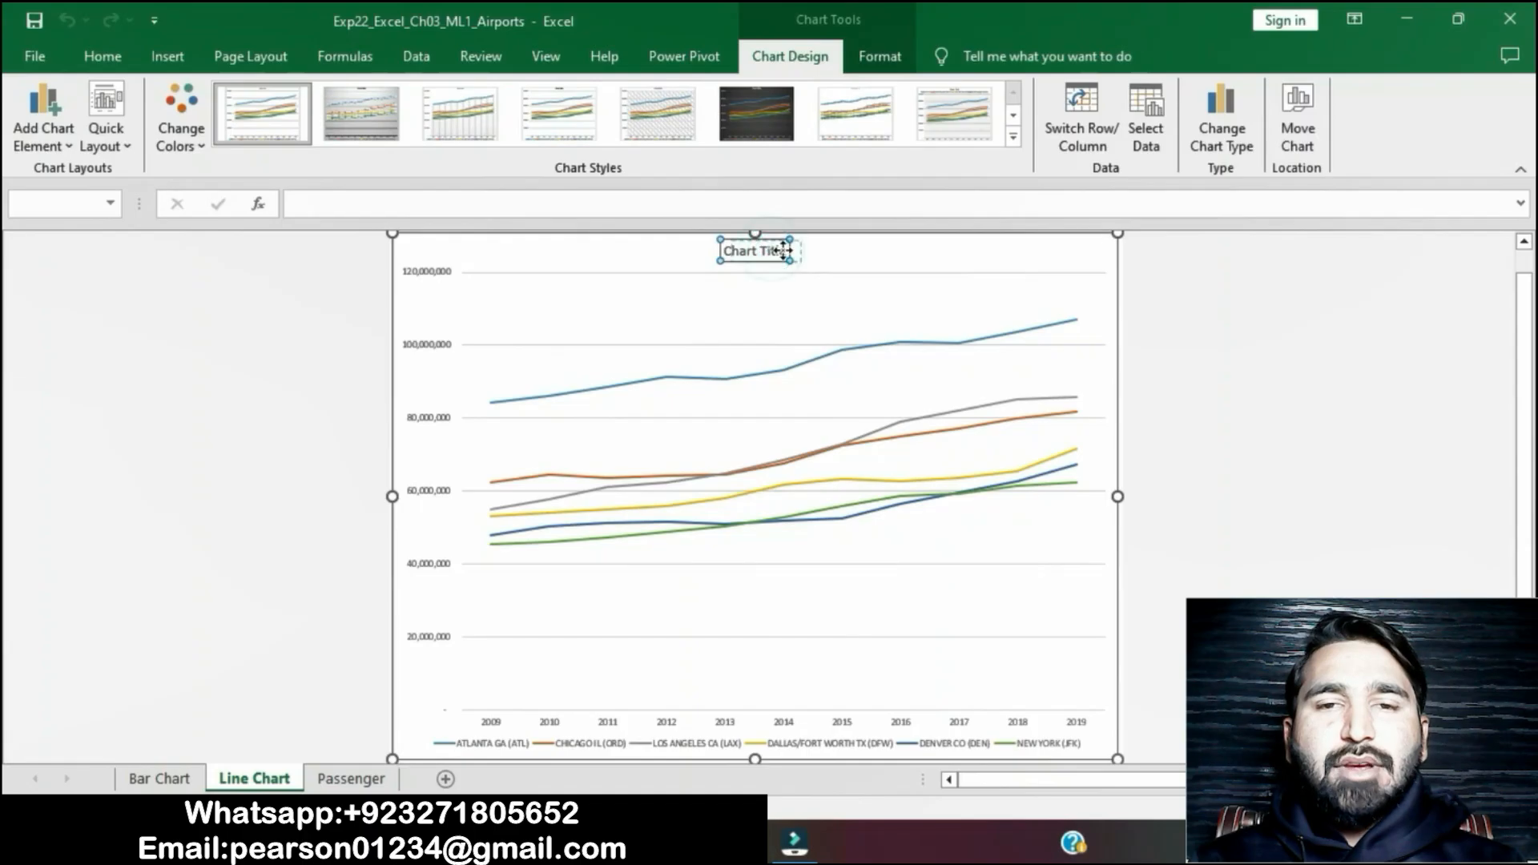
pyautogui.click(779, 254)
pyautogui.tripleClick(792, 251)
pyautogui.press('BackSpace')
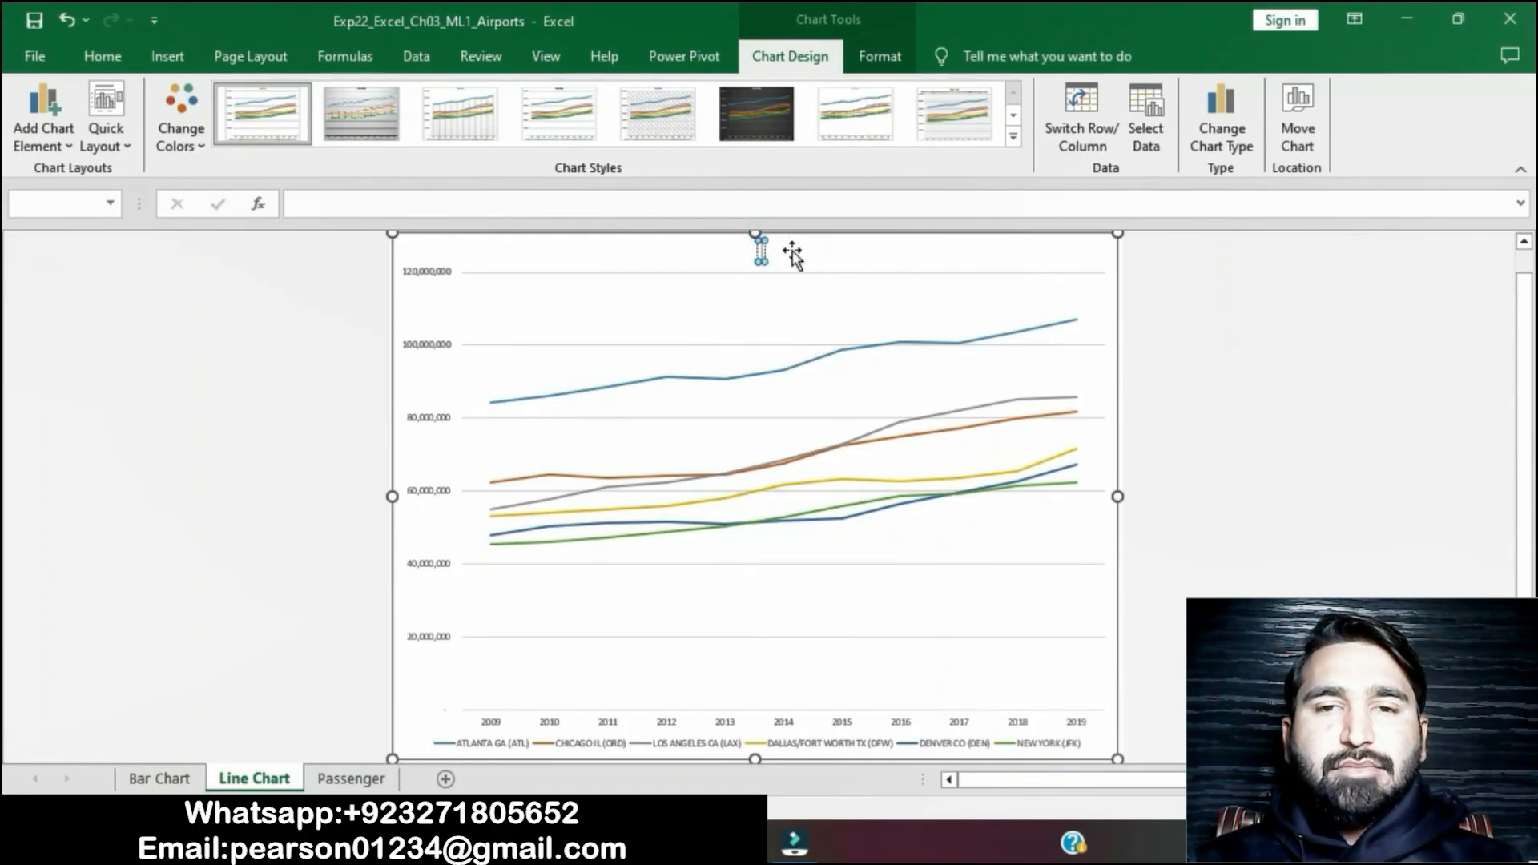
pyautogui.hotkey('ctrl', 'v')
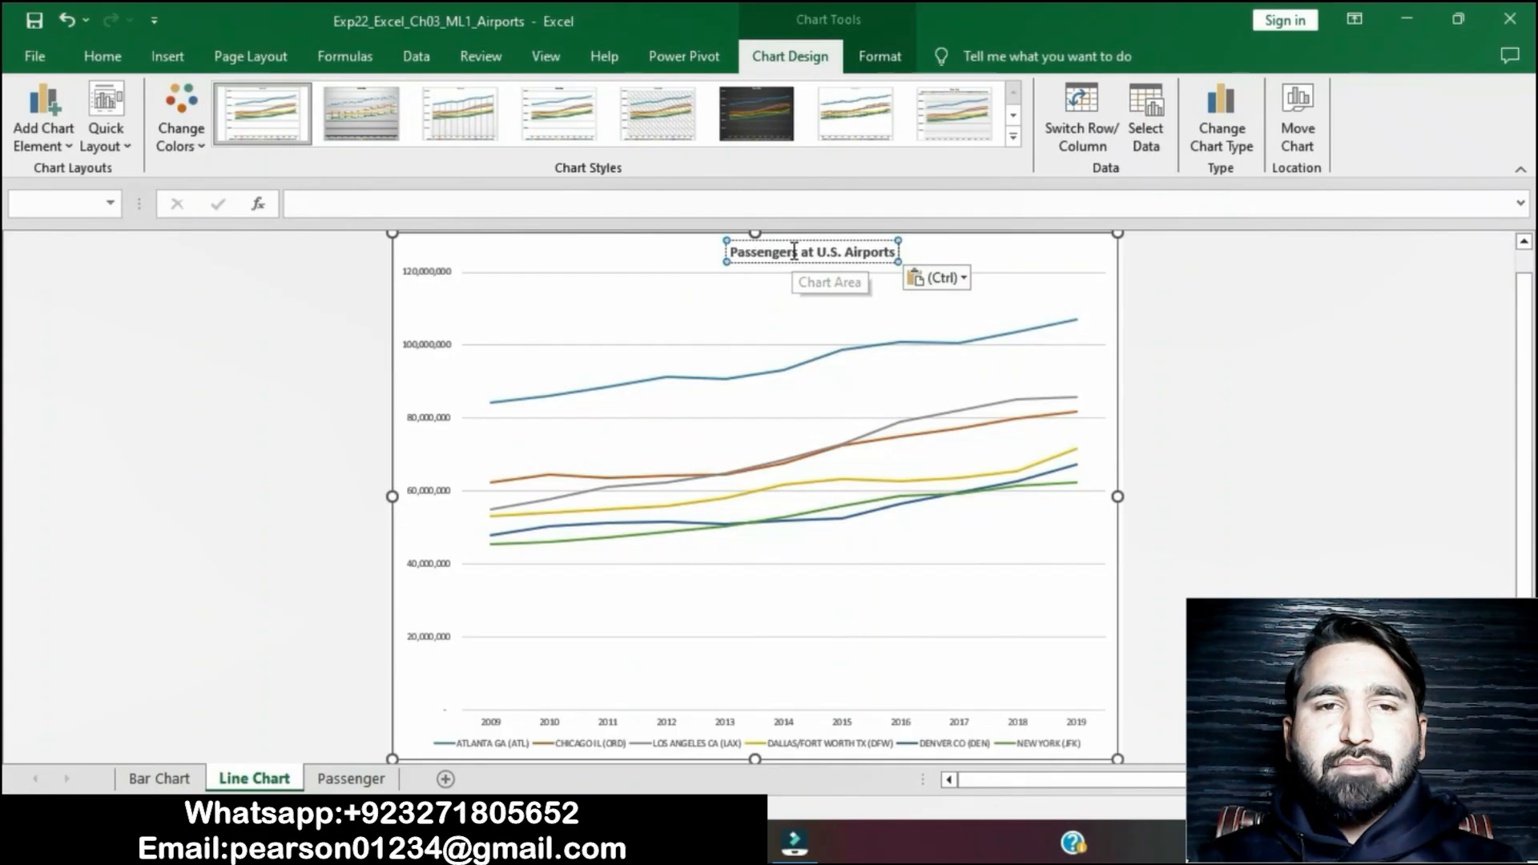
pyautogui.click(1147, 425)
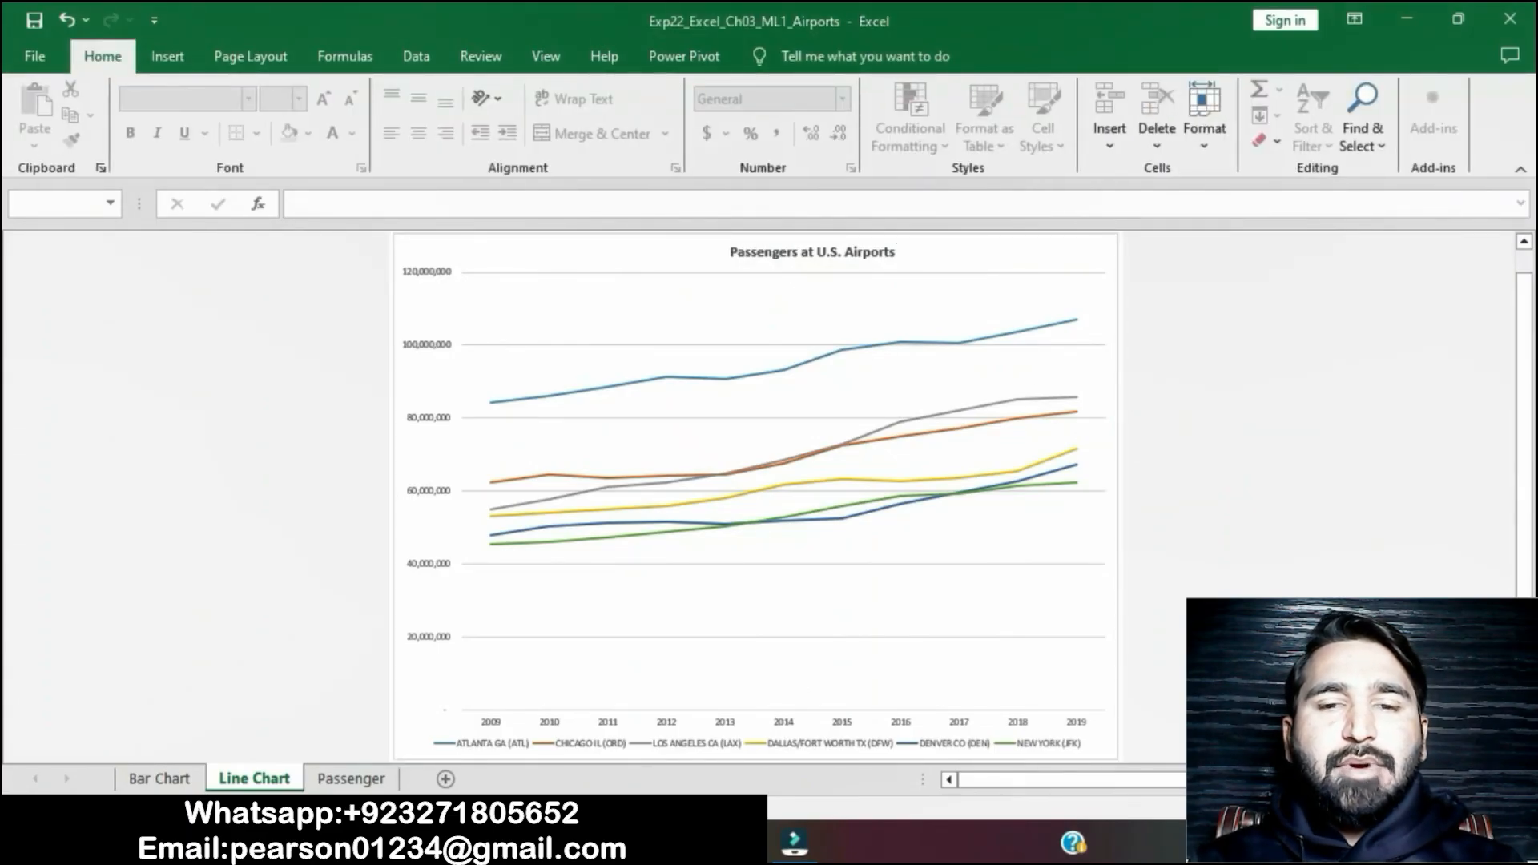
# Check the title formatting required by step 12 in Word, return to Excel and bold the line chart's title.
pyautogui.hotkey('alt', 'Tab')
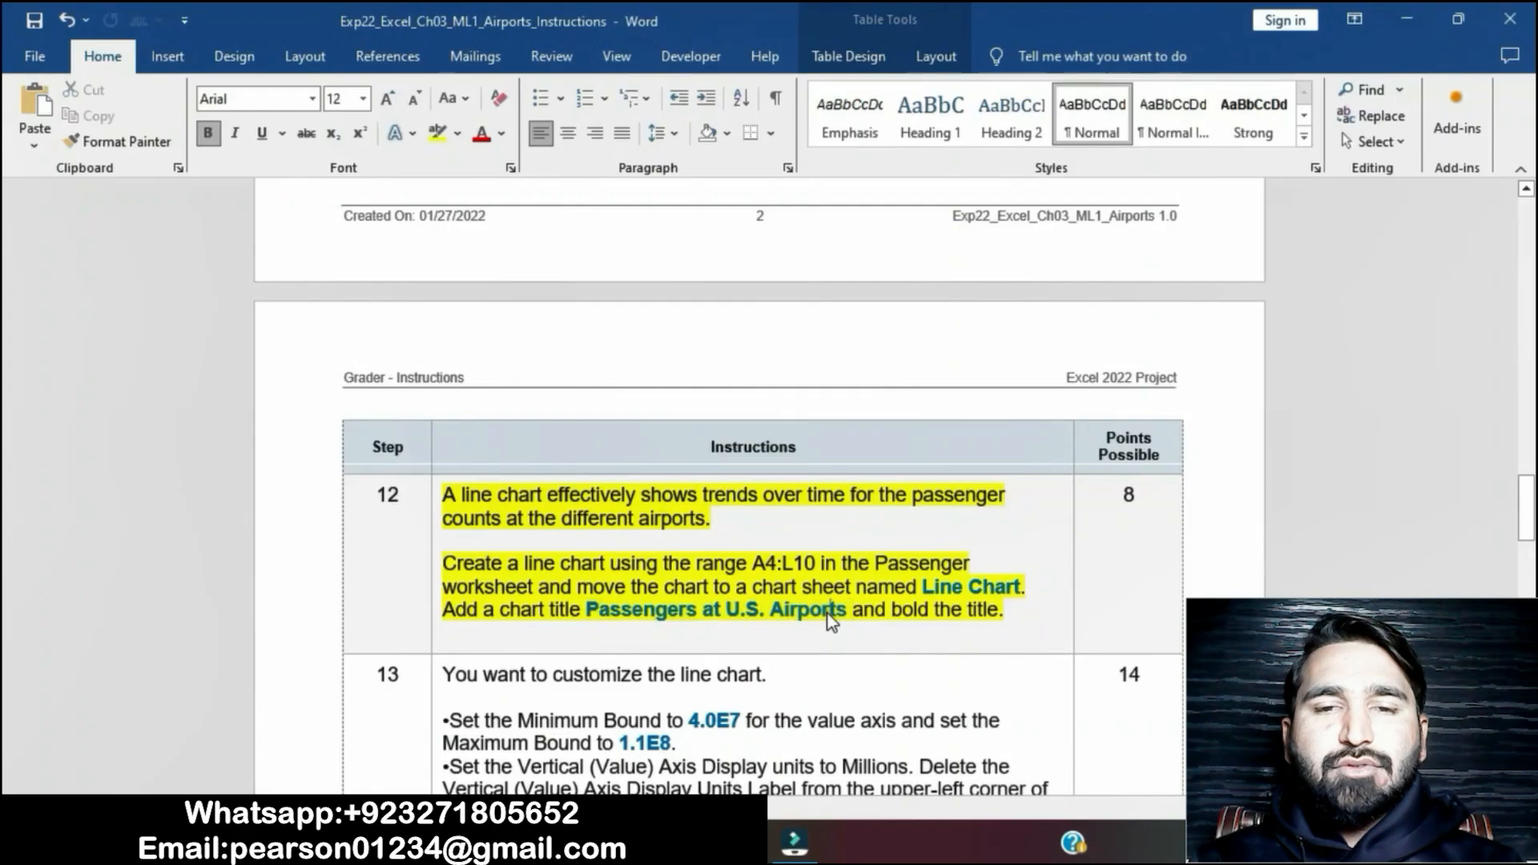
pyautogui.moveTo(851, 610); pyautogui.dragTo(1012, 620)
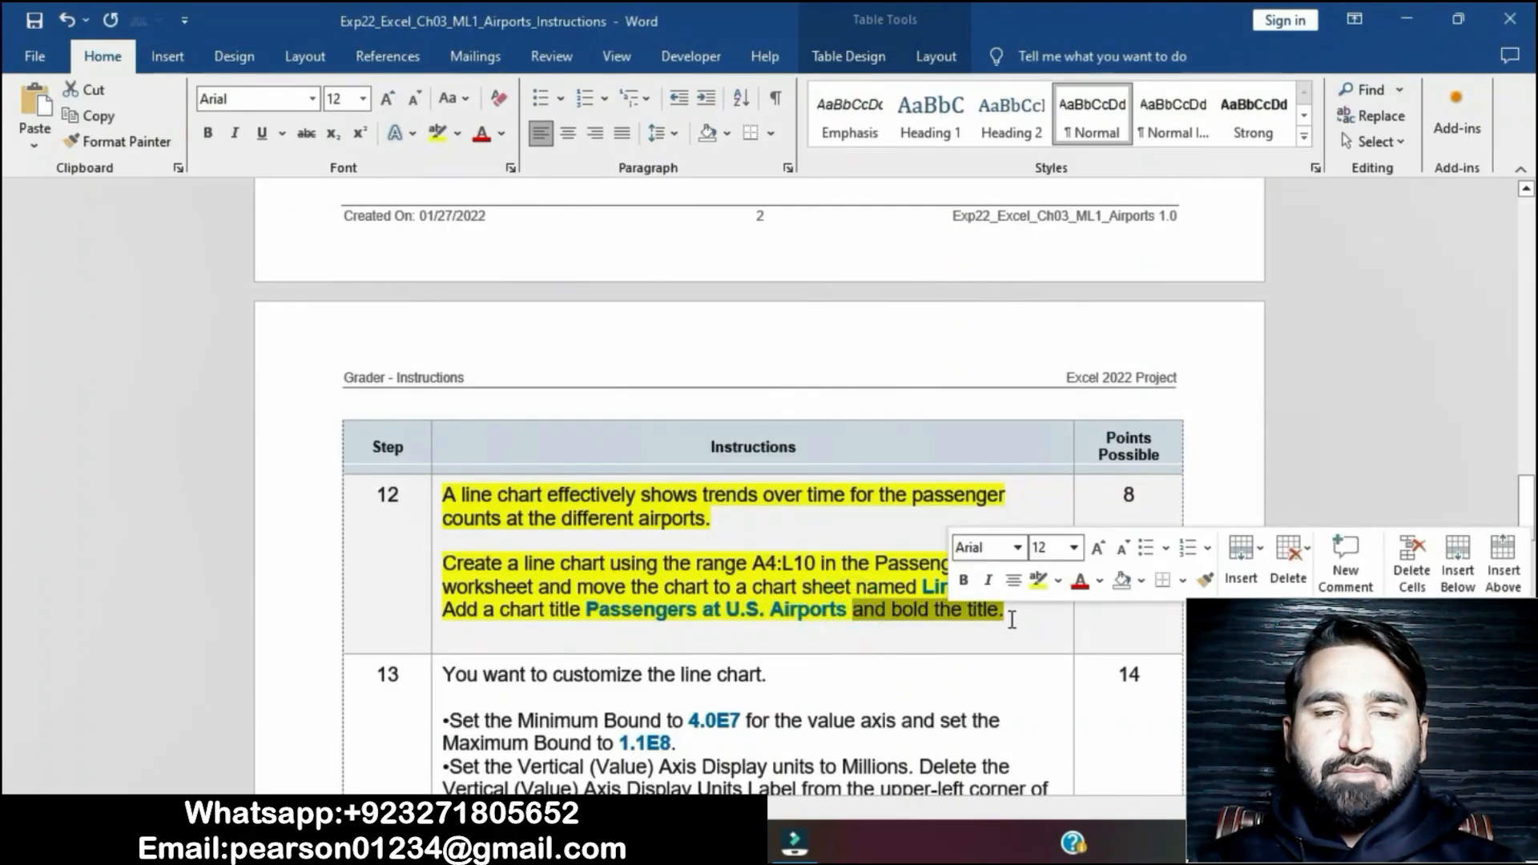
pyautogui.hotkey('alt', 'Tab')
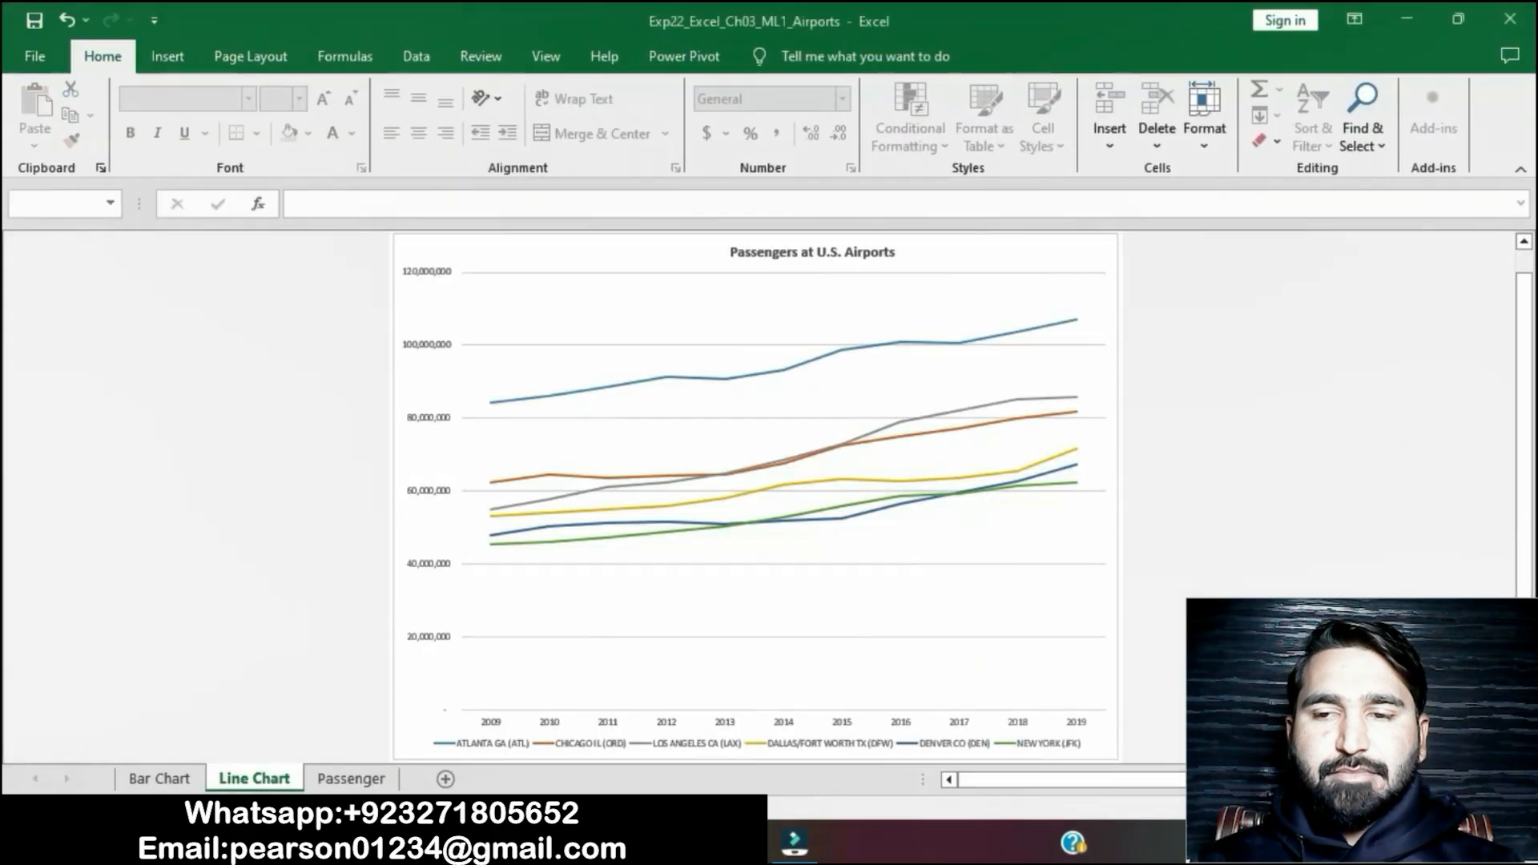
pyautogui.click(812, 252)
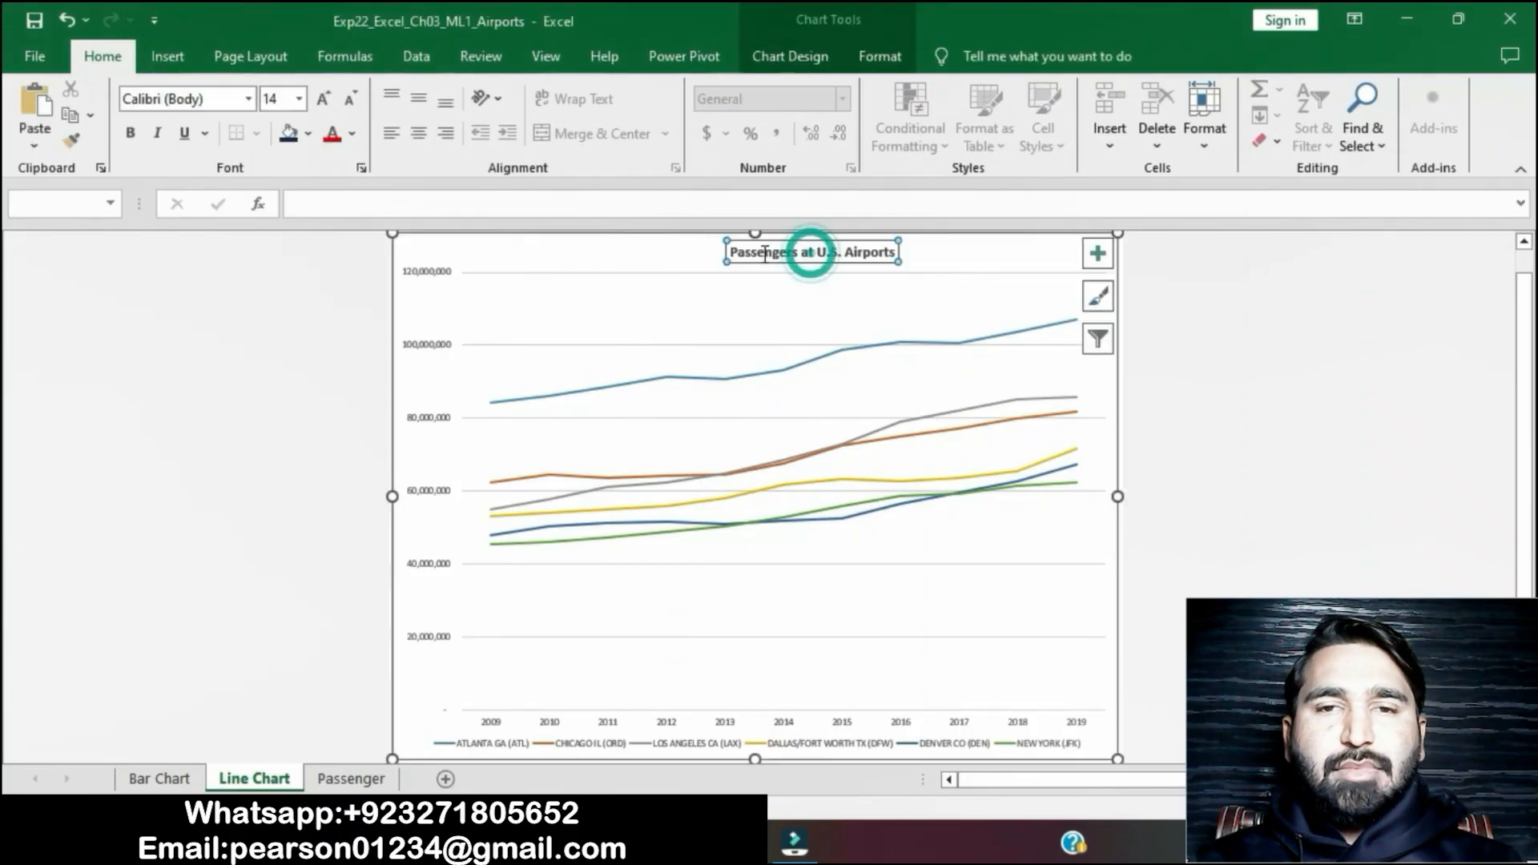
pyautogui.click(733, 254)
pyautogui.tripleClick(733, 253)
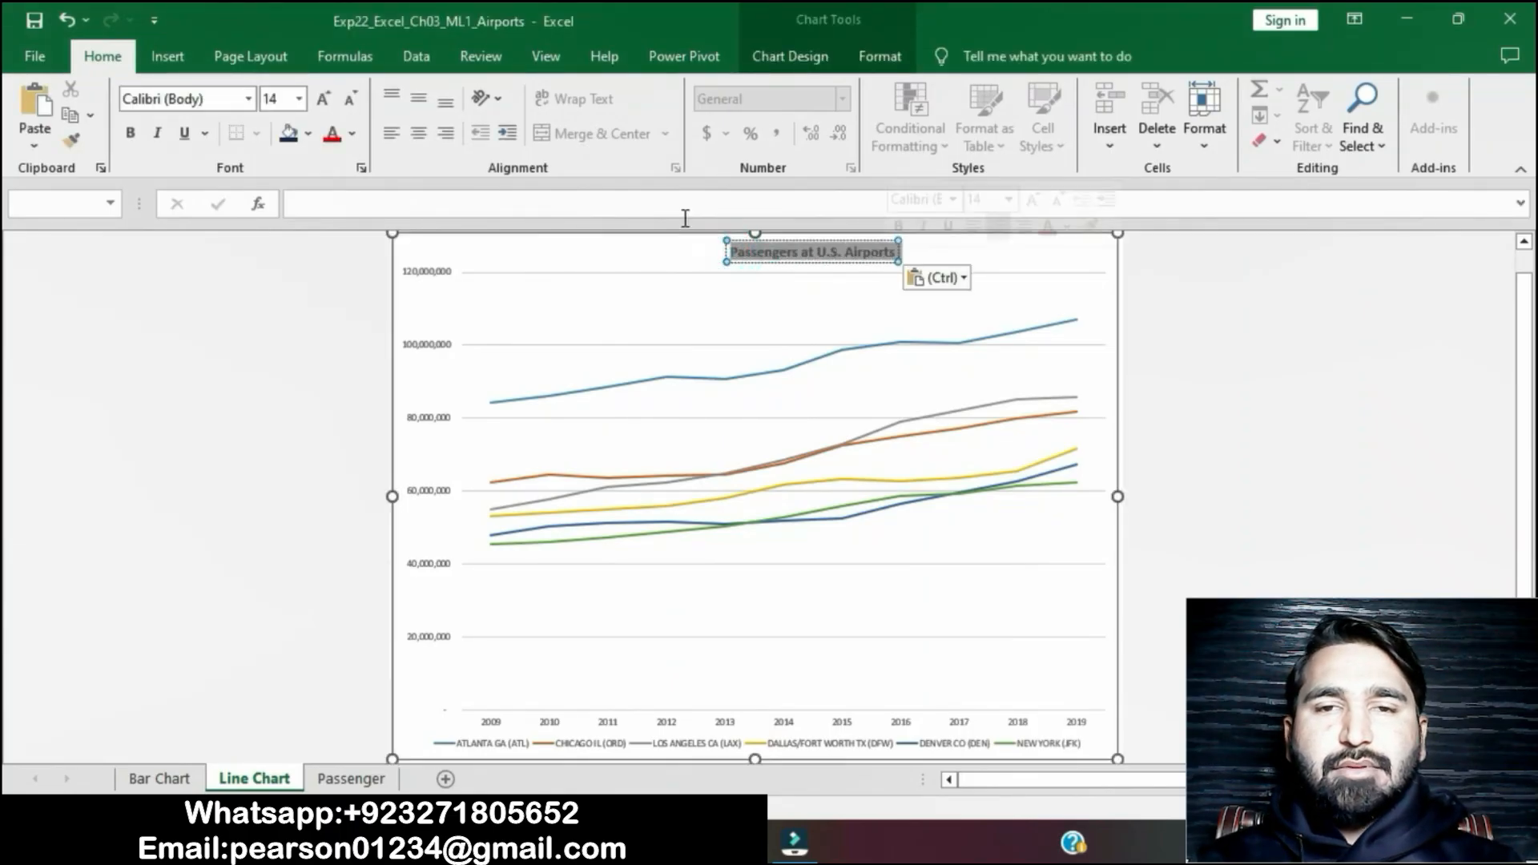
pyautogui.click(129, 136)
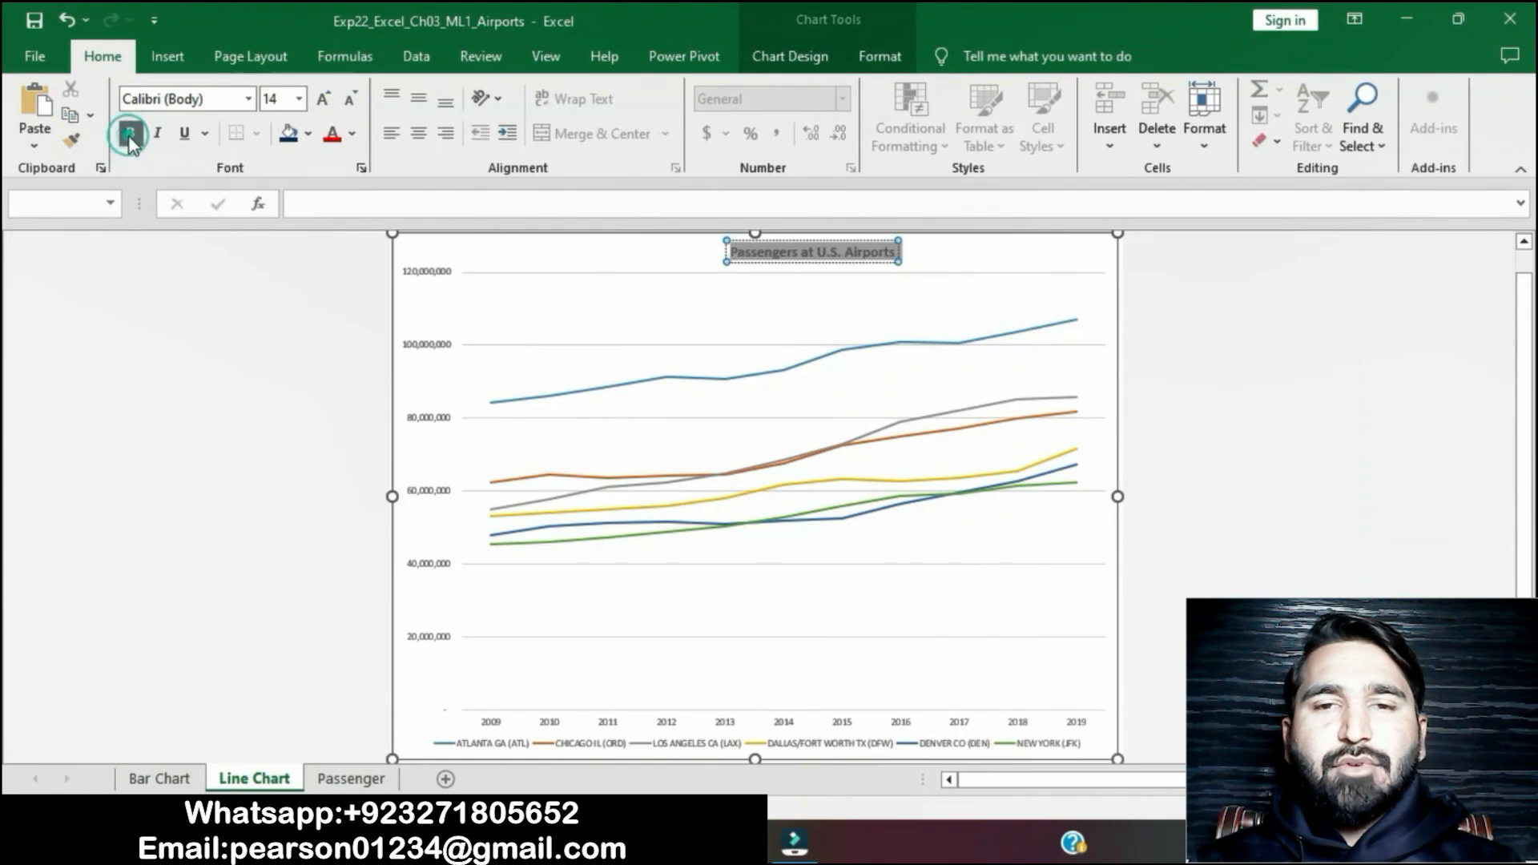
pyautogui.click(1172, 335)
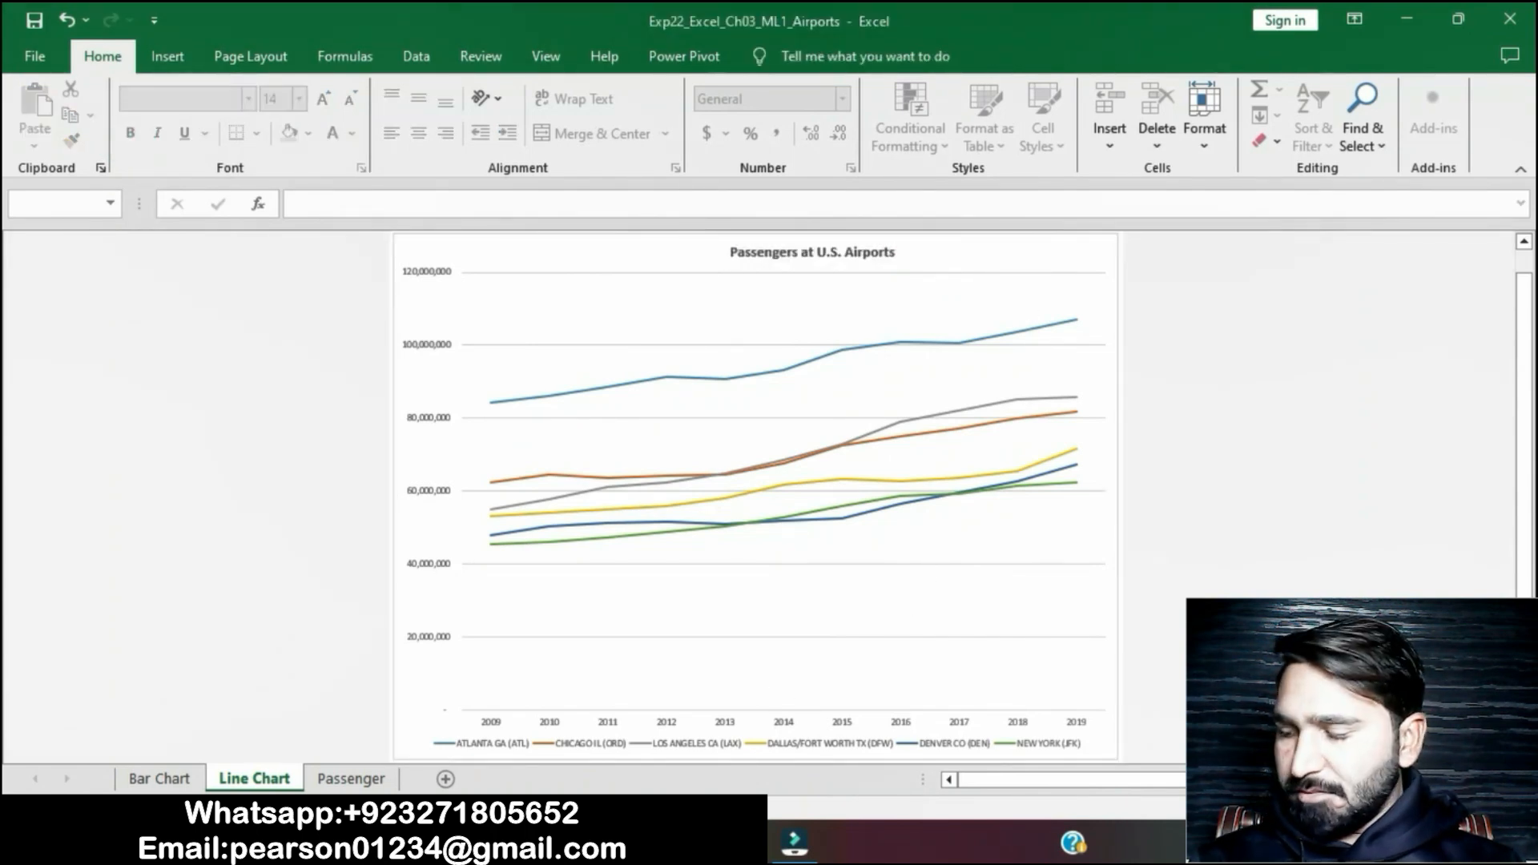
# Switch to the Word instructions and remove the yellow highlight from the completed step 12.
pyautogui.hotkey('alt', 'Tab')
pyautogui.click(736, 675)
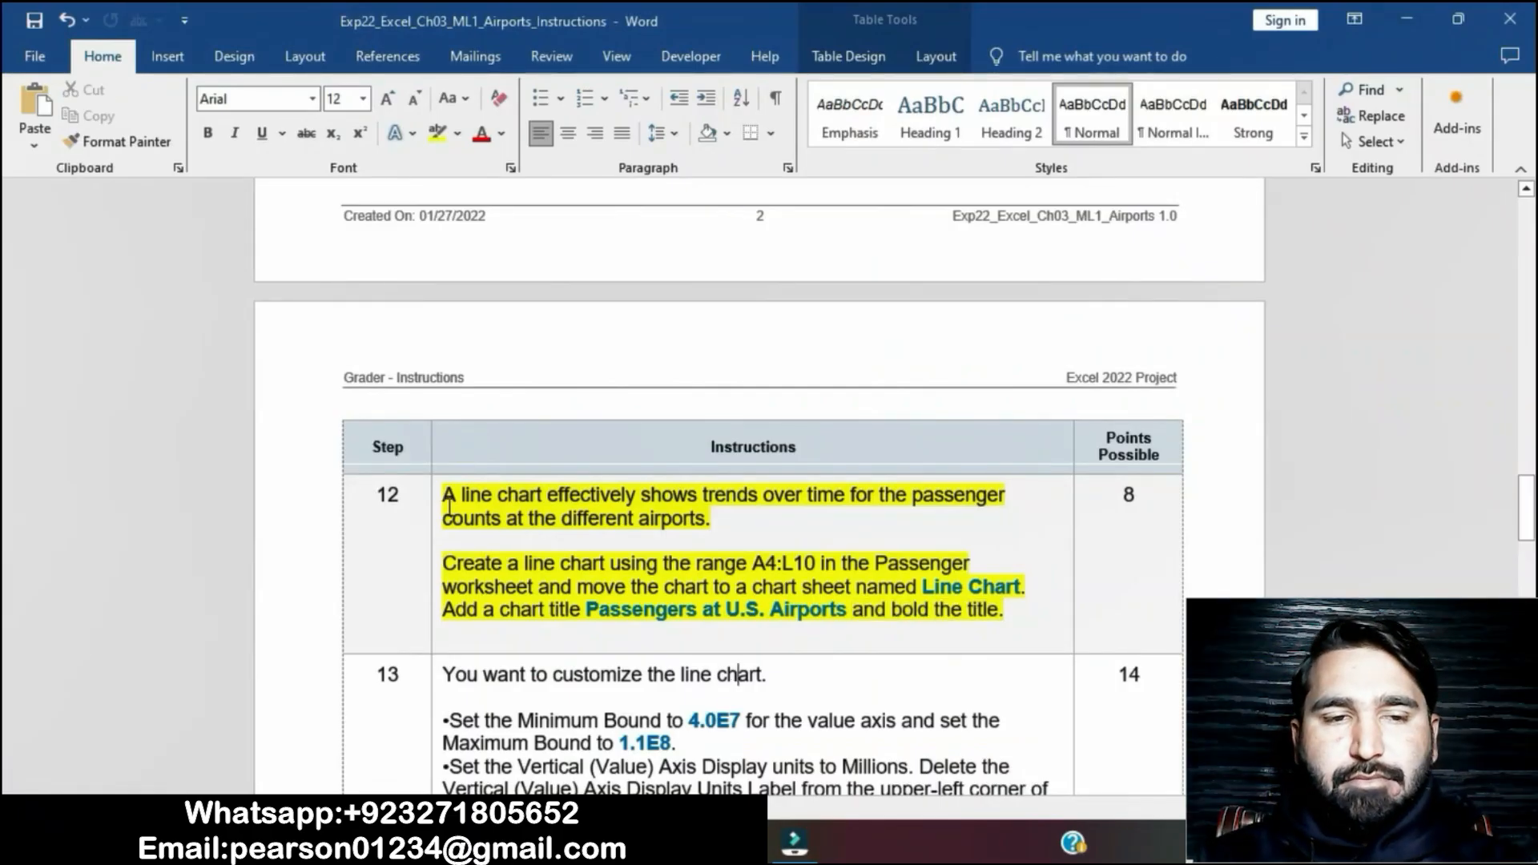
pyautogui.click(432, 503)
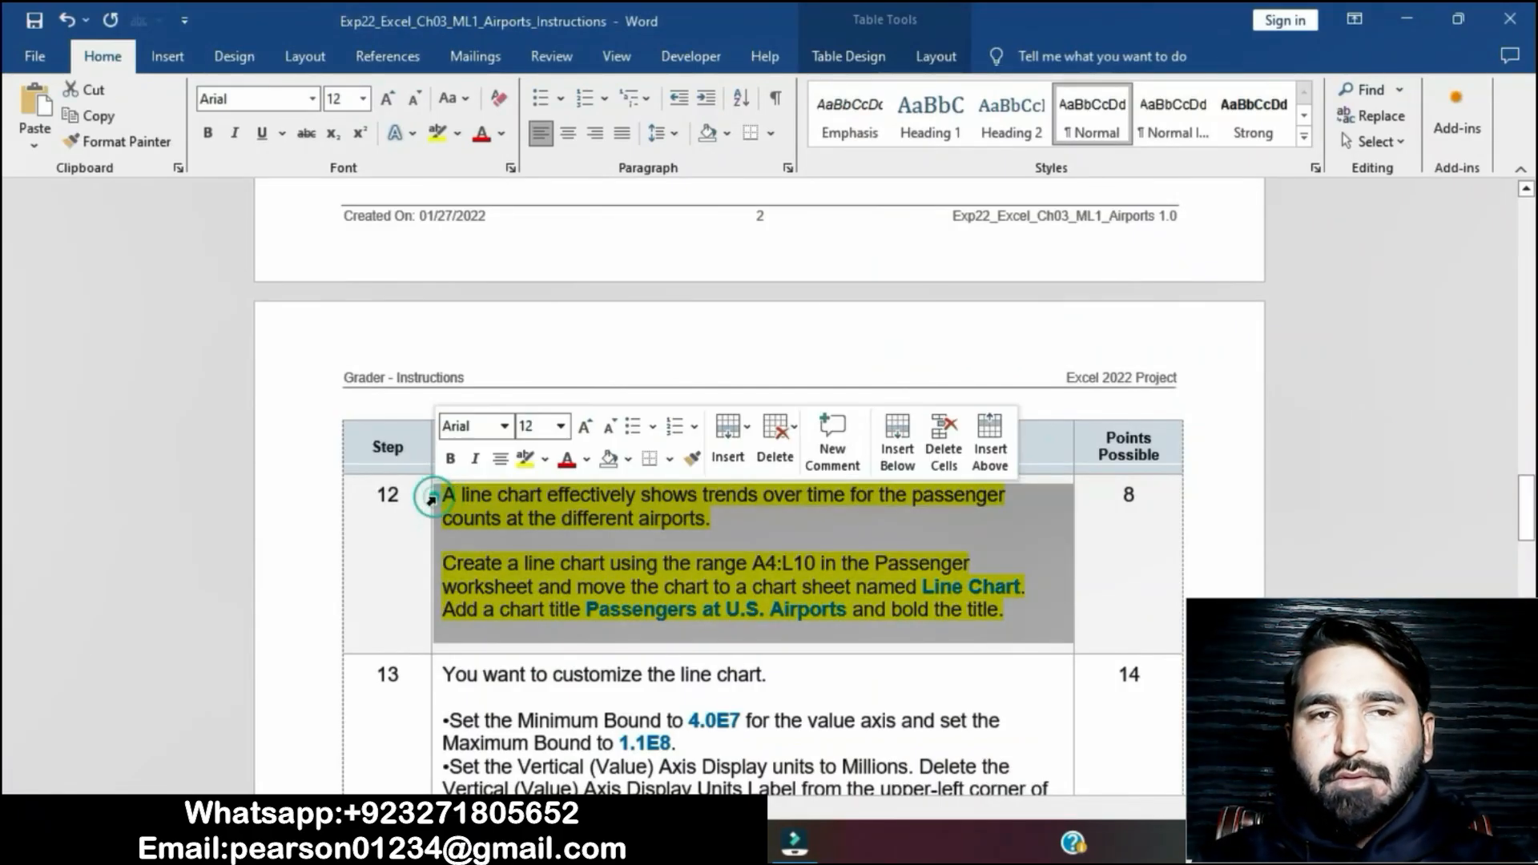
pyautogui.click(532, 467)
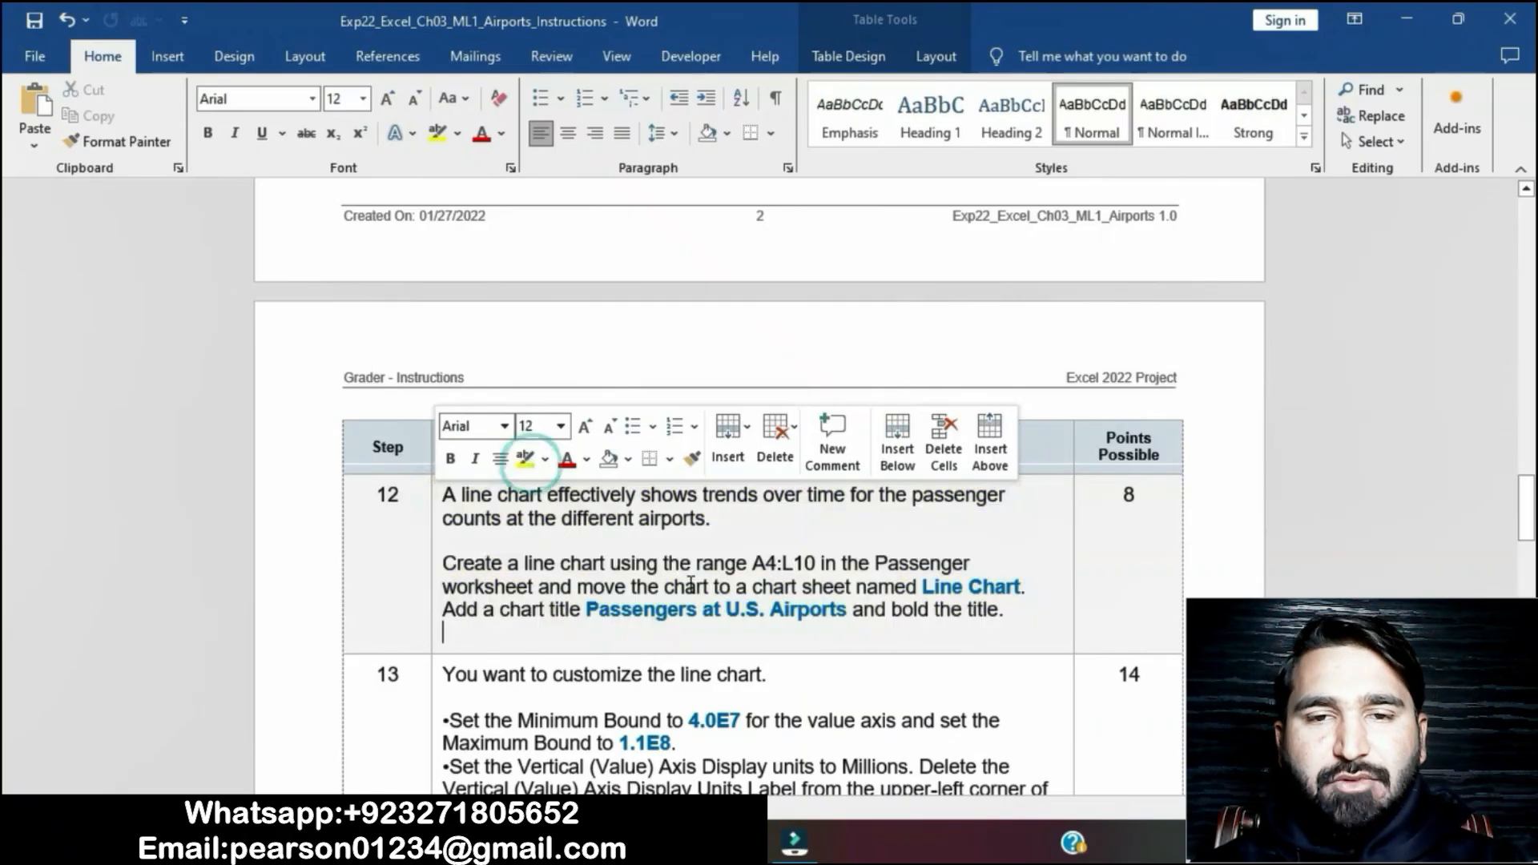
# Look through the remaining Word instructions, read step 13's line chart customizations and return to the line chart in Excel.
pyautogui.scroll(-5, 689, 584)
pyautogui.scroll(-5, 691, 581)
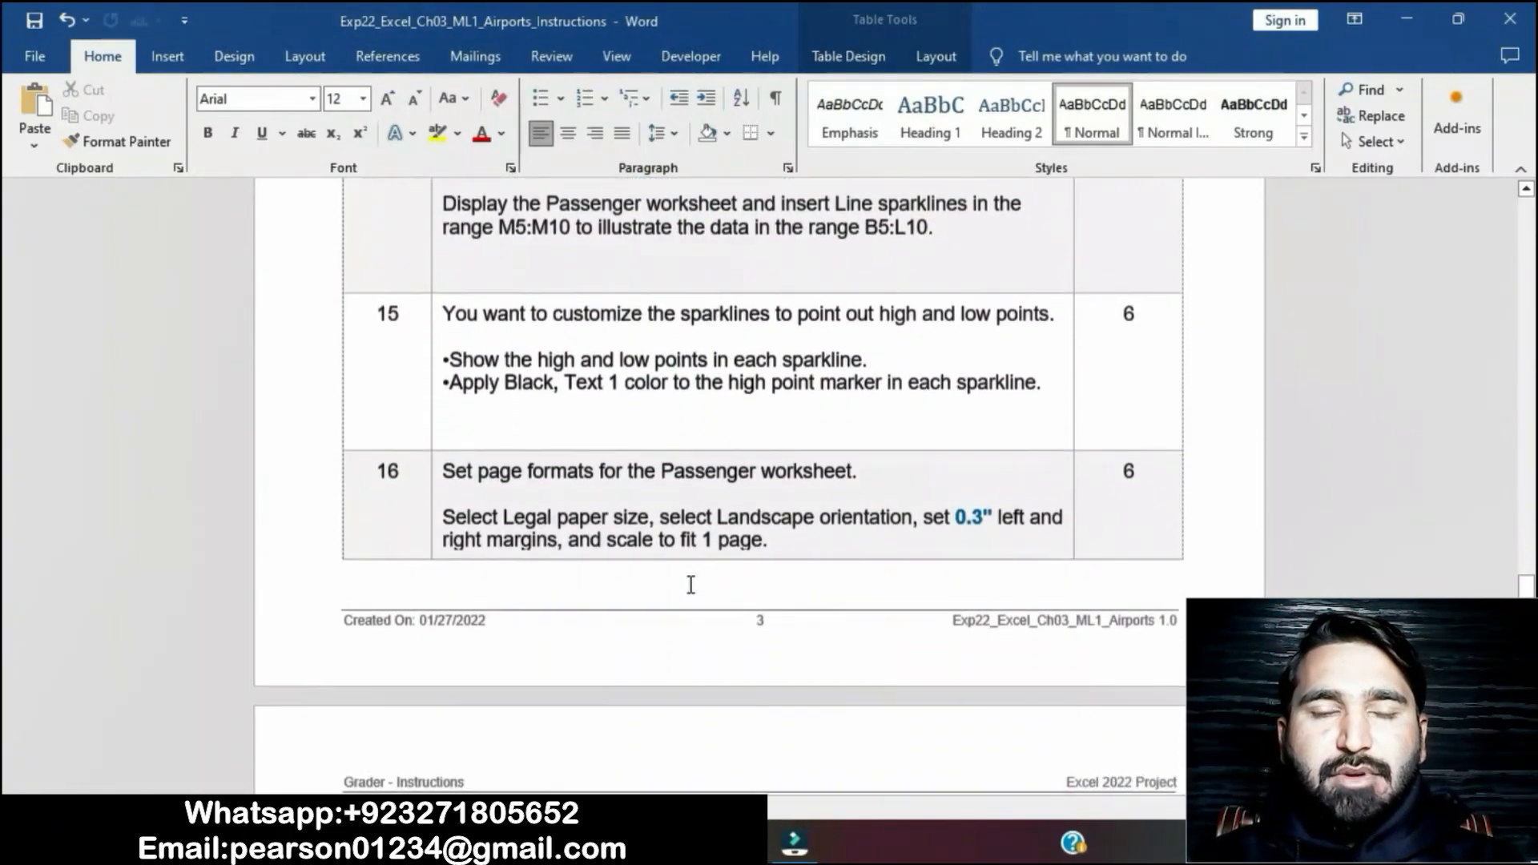
pyautogui.scroll(-5, 691, 581)
pyautogui.scroll(10, 690, 582)
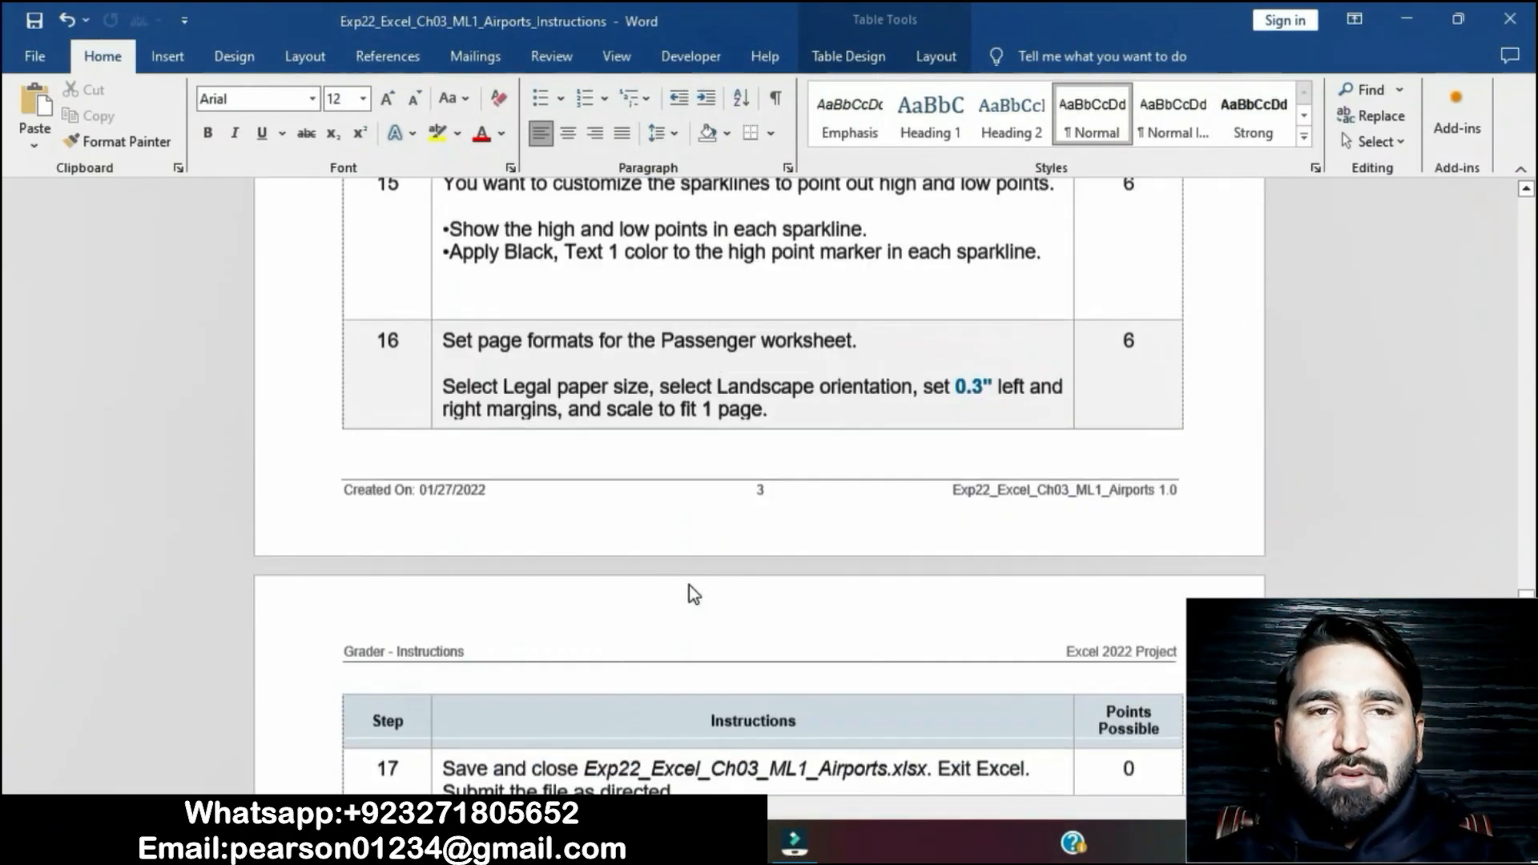
pyautogui.scroll(3, 690, 583)
pyautogui.scroll(-2, 488, 401)
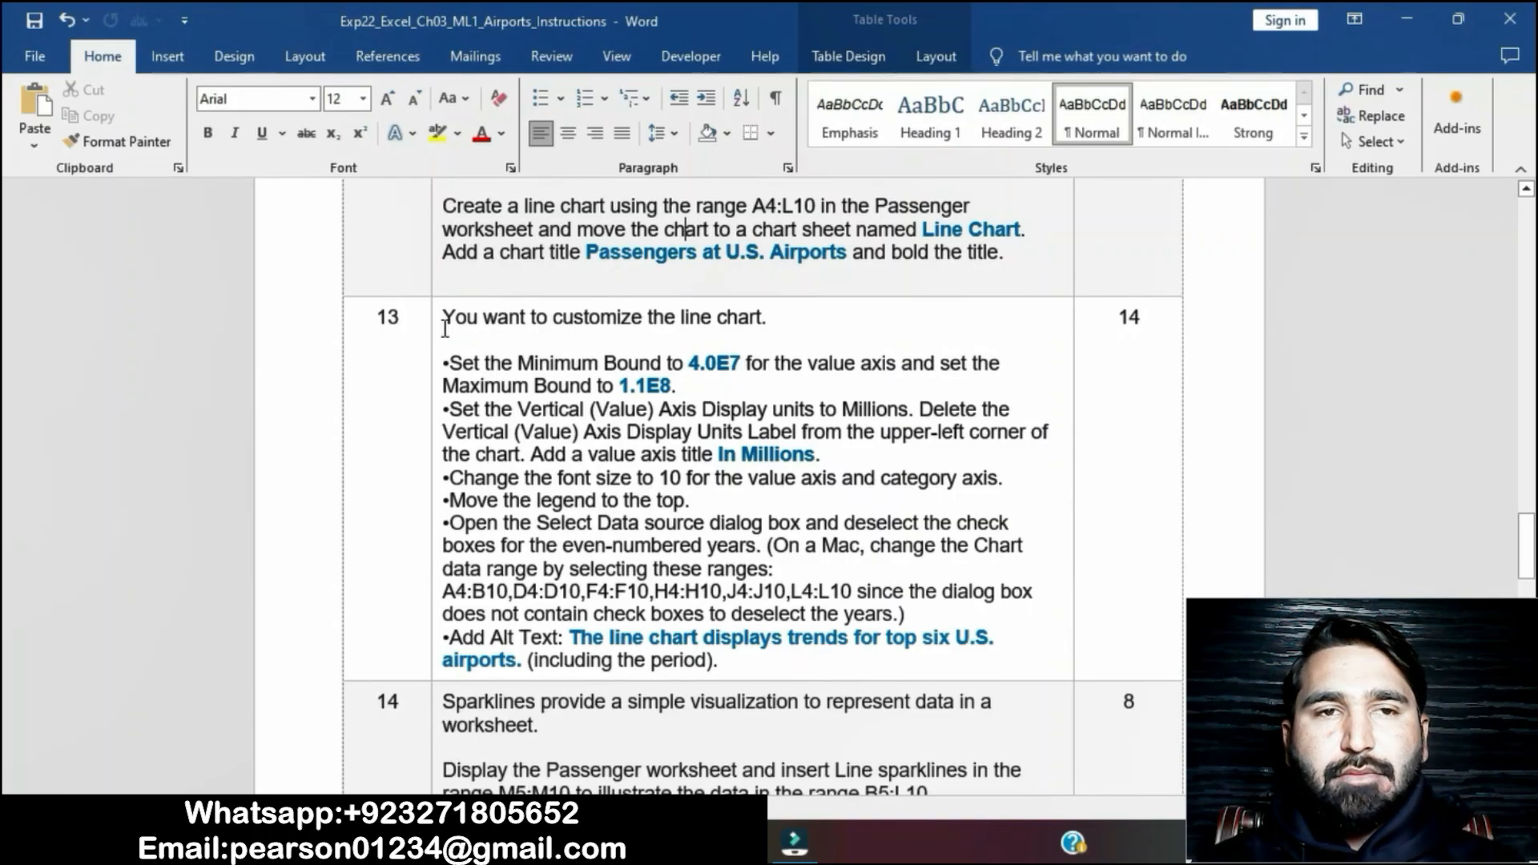
pyautogui.hotkey('alt', 'Tab')
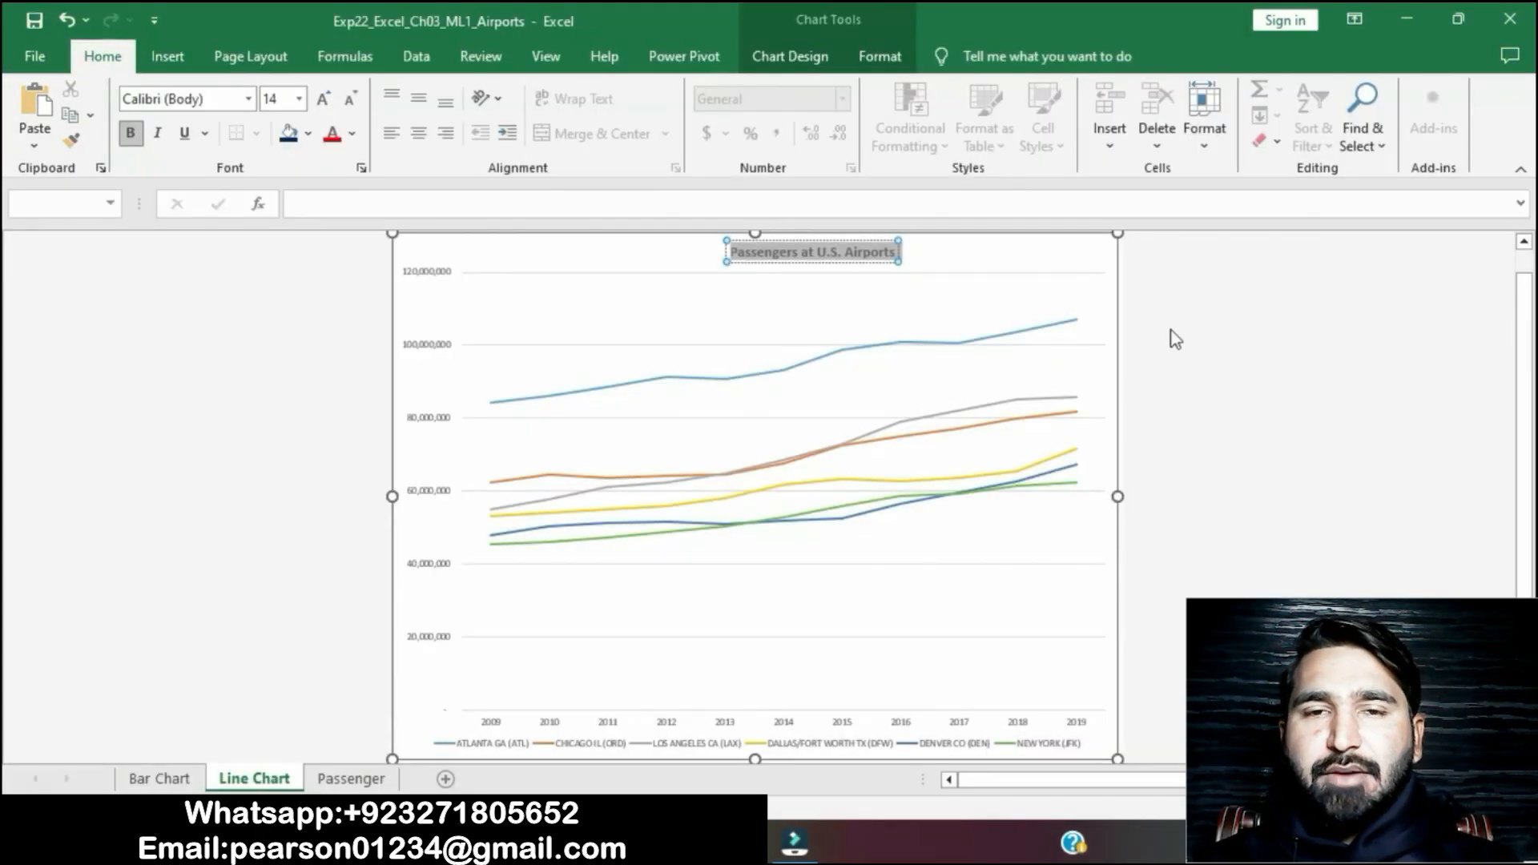